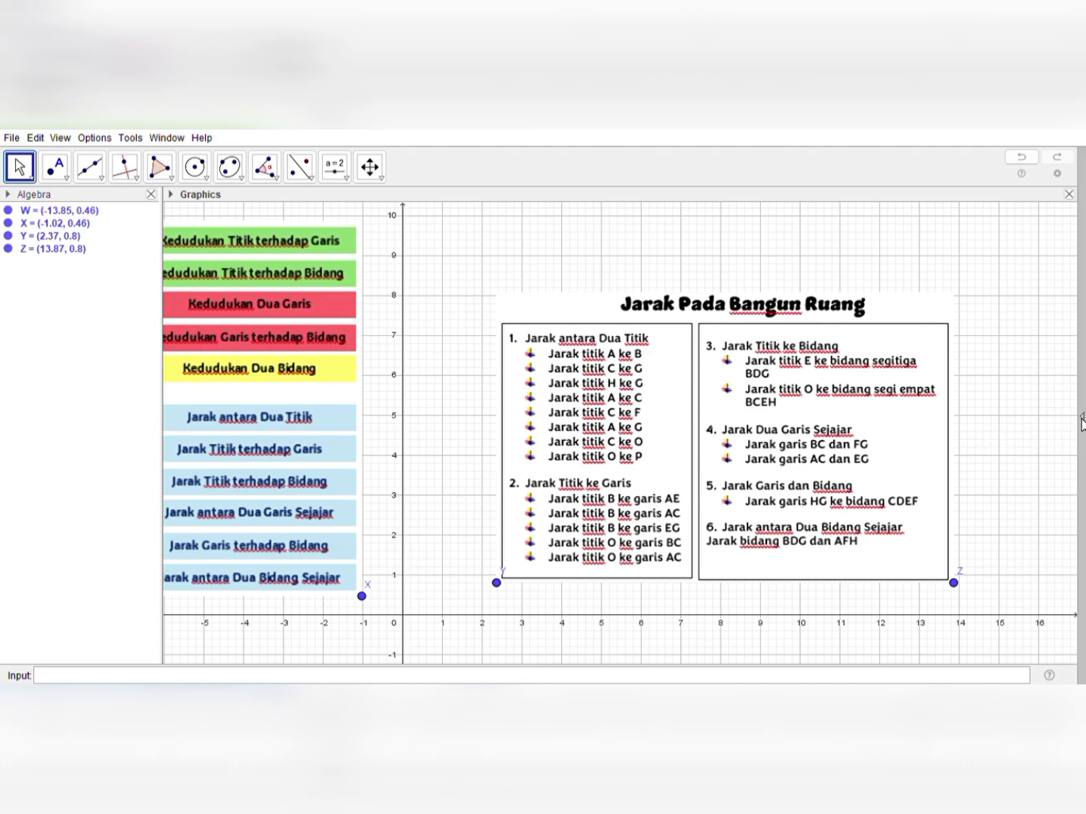
Switch to the 3D Graphics view with all three axes shown, and hide points W, X, Y and Z
{"action": "left_click", "coordinate": [1025, 436]}
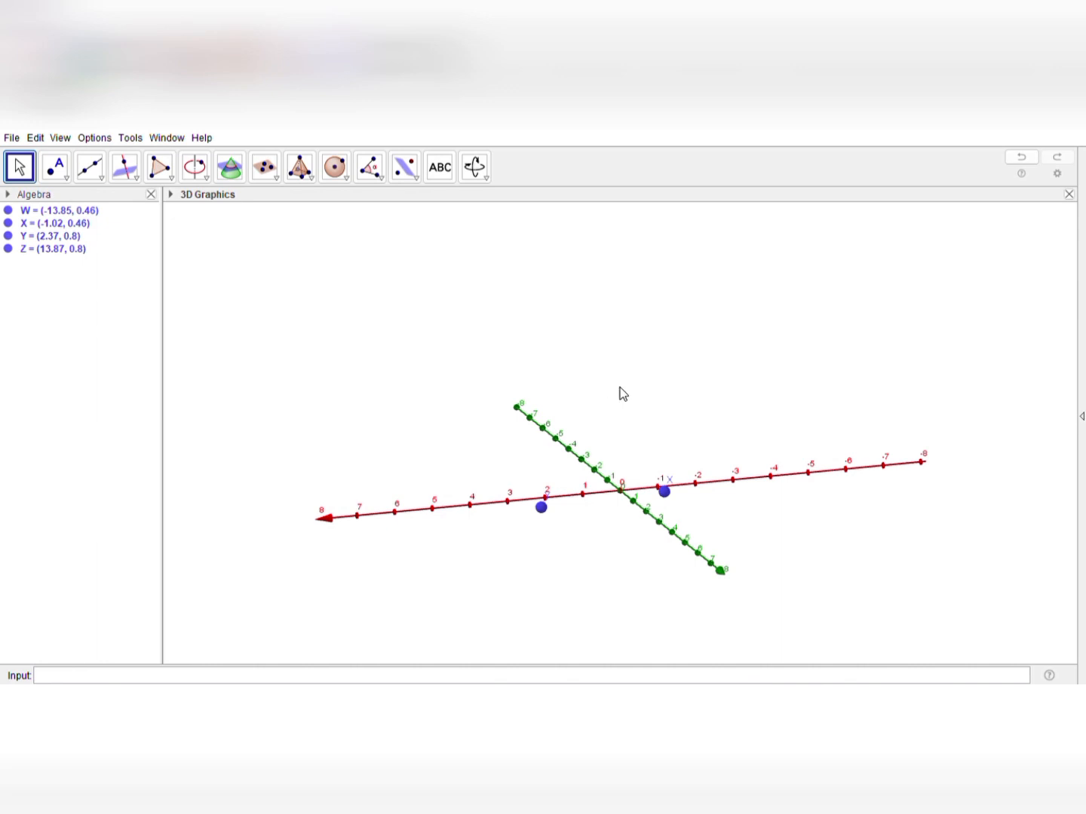
{"action": "left_click", "coordinate": [677, 422]}
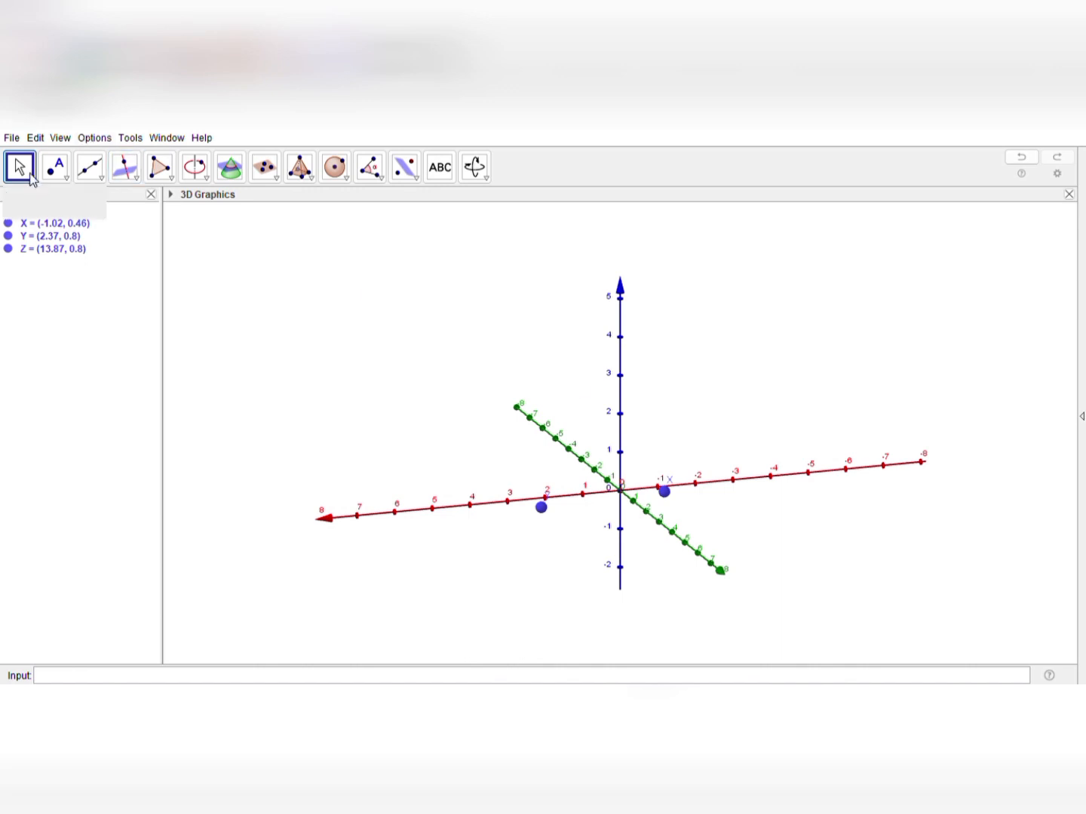
{"action": "left_click", "coordinate": [9, 250]}
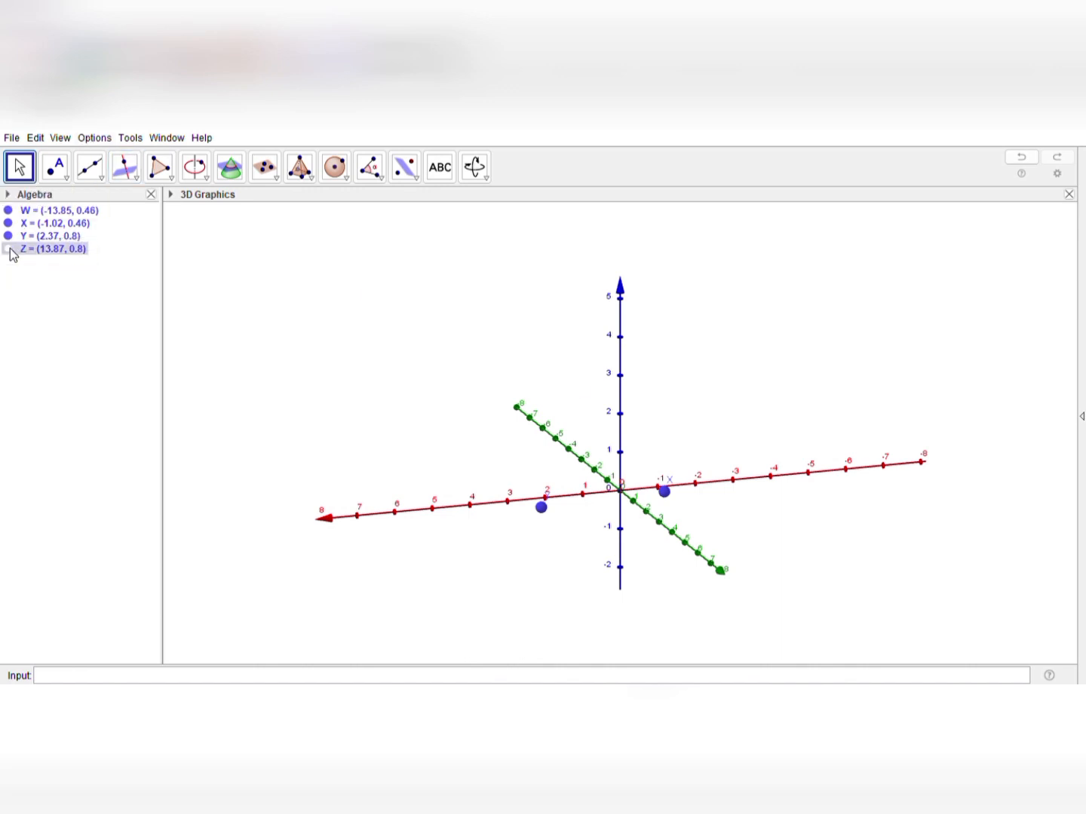
{"action": "left_click", "coordinate": [10, 238]}
{"action": "left_click", "coordinate": [10, 236]}
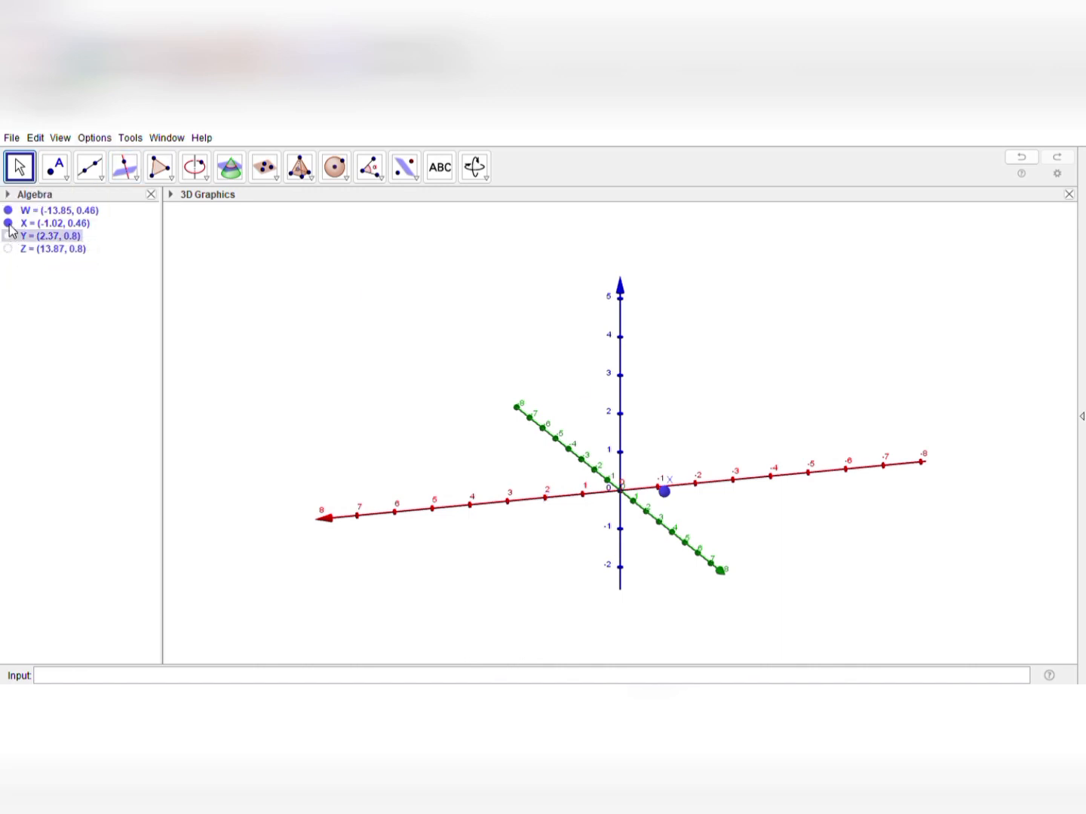
{"action": "left_click", "coordinate": [9, 223]}
{"action": "left_click", "coordinate": [9, 211]}
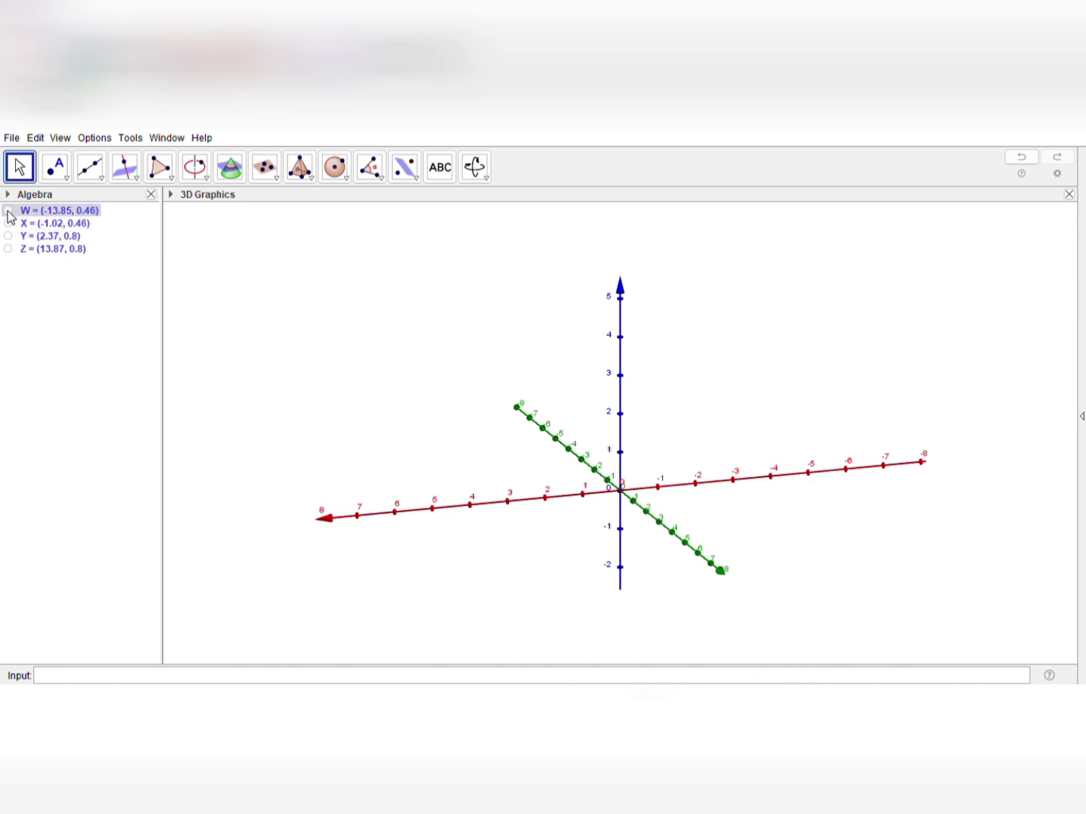
{"action": "left_click", "coordinate": [280, 328]}
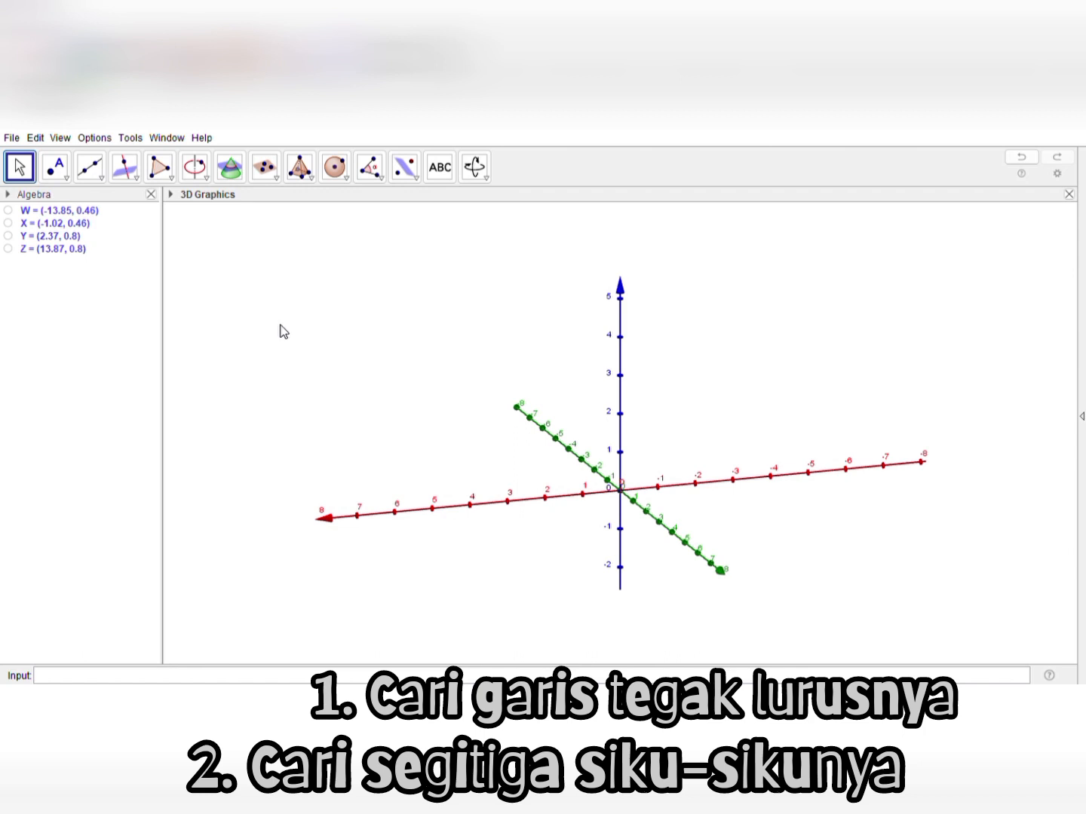
Create a cube on the base plane from the origin (0, 0, 0) to the point (-4, 0, 0)
{"action": "left_click", "coordinate": [312, 180]}
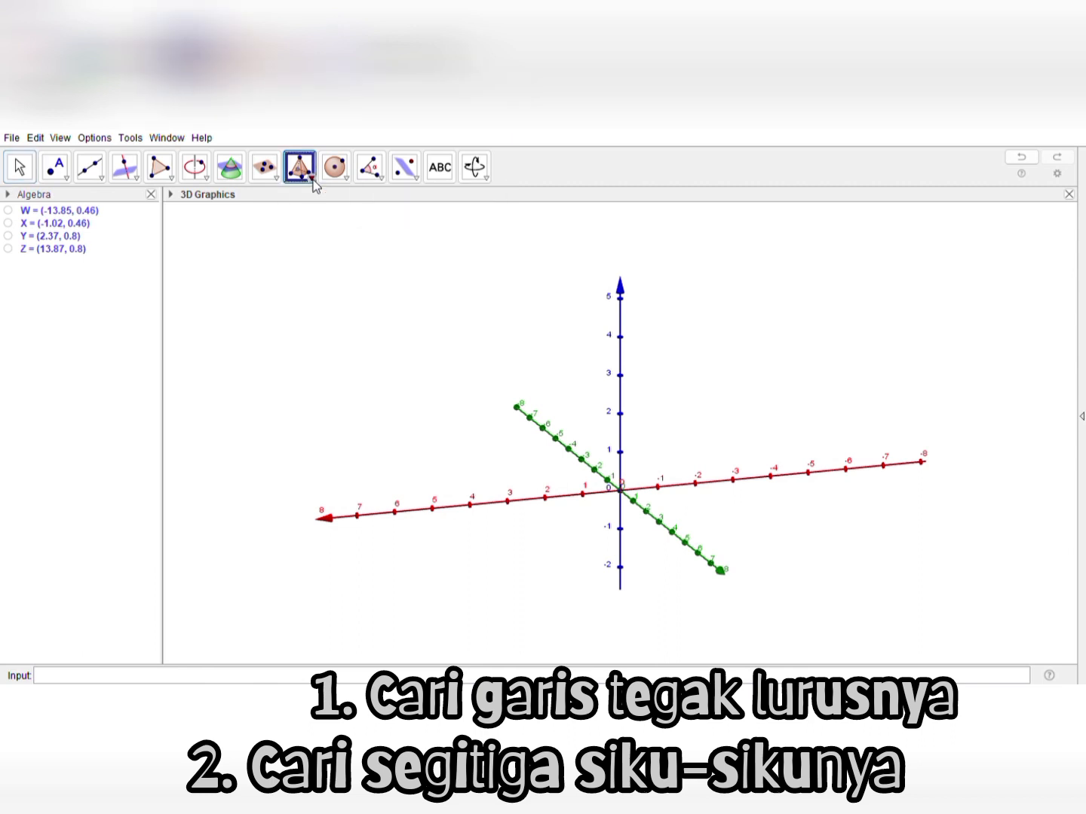
{"action": "left_click", "coordinate": [324, 436]}
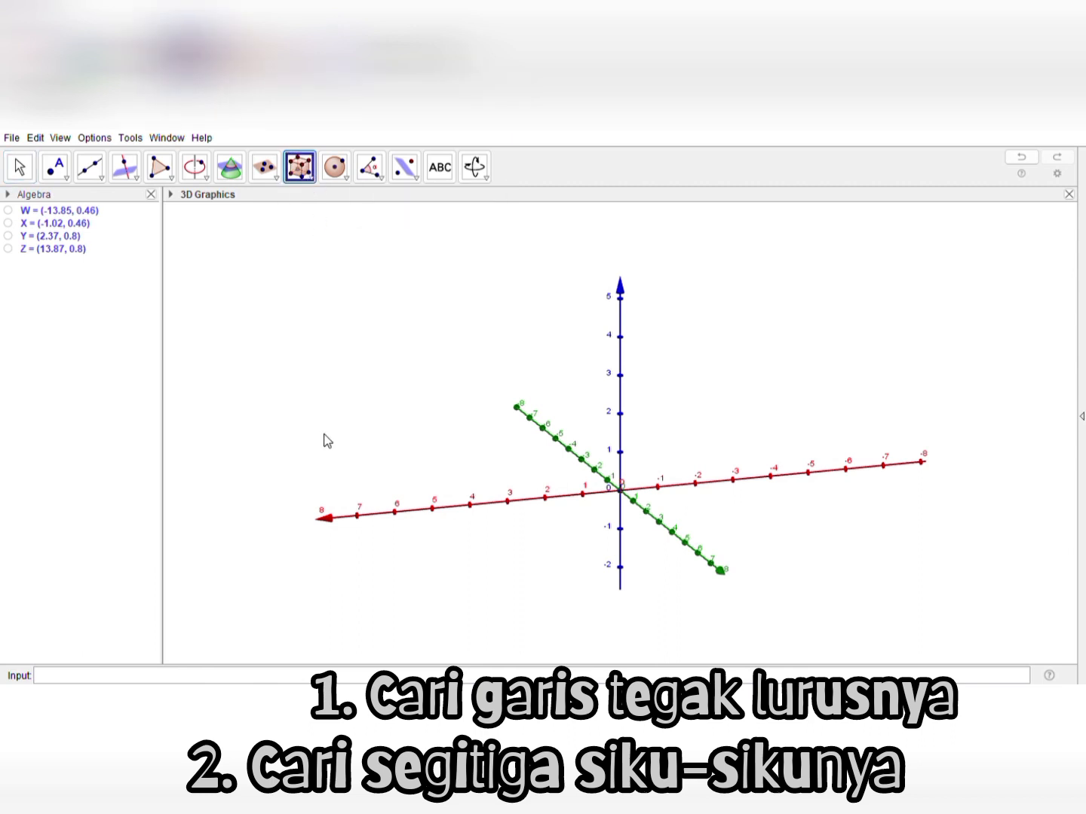
{"action": "left_click", "coordinate": [620, 492]}
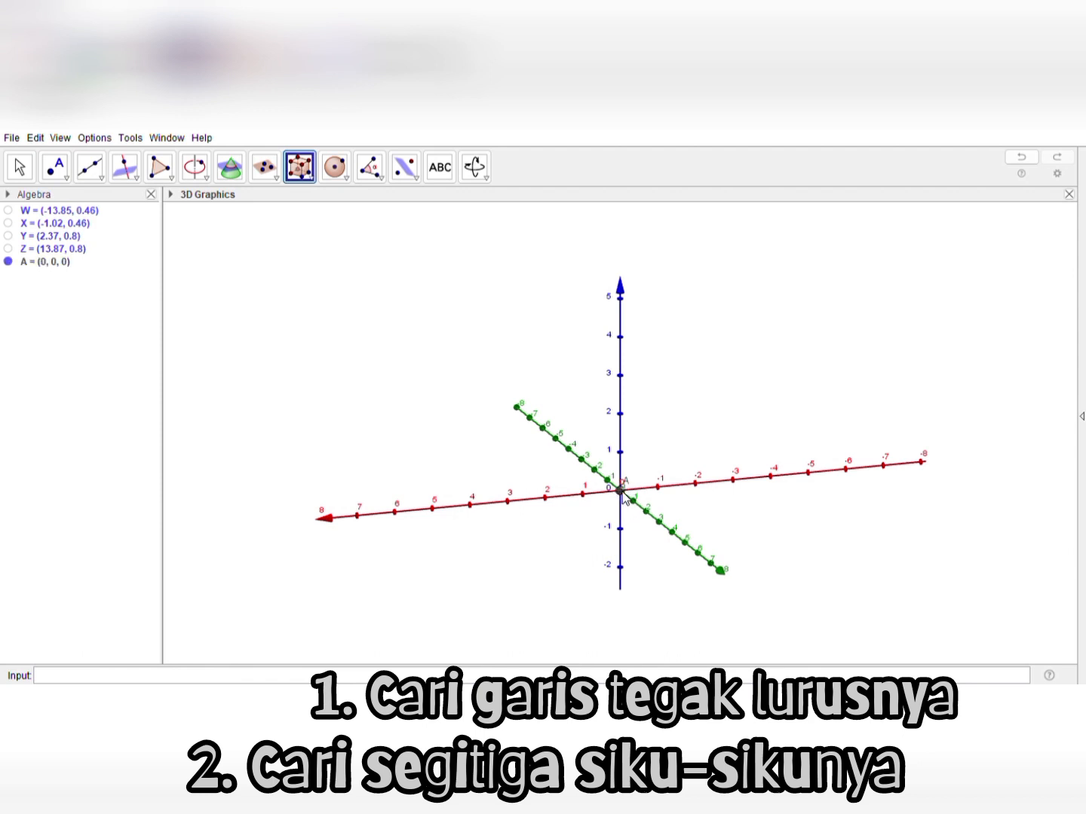
{"action": "left_click", "coordinate": [770, 479]}
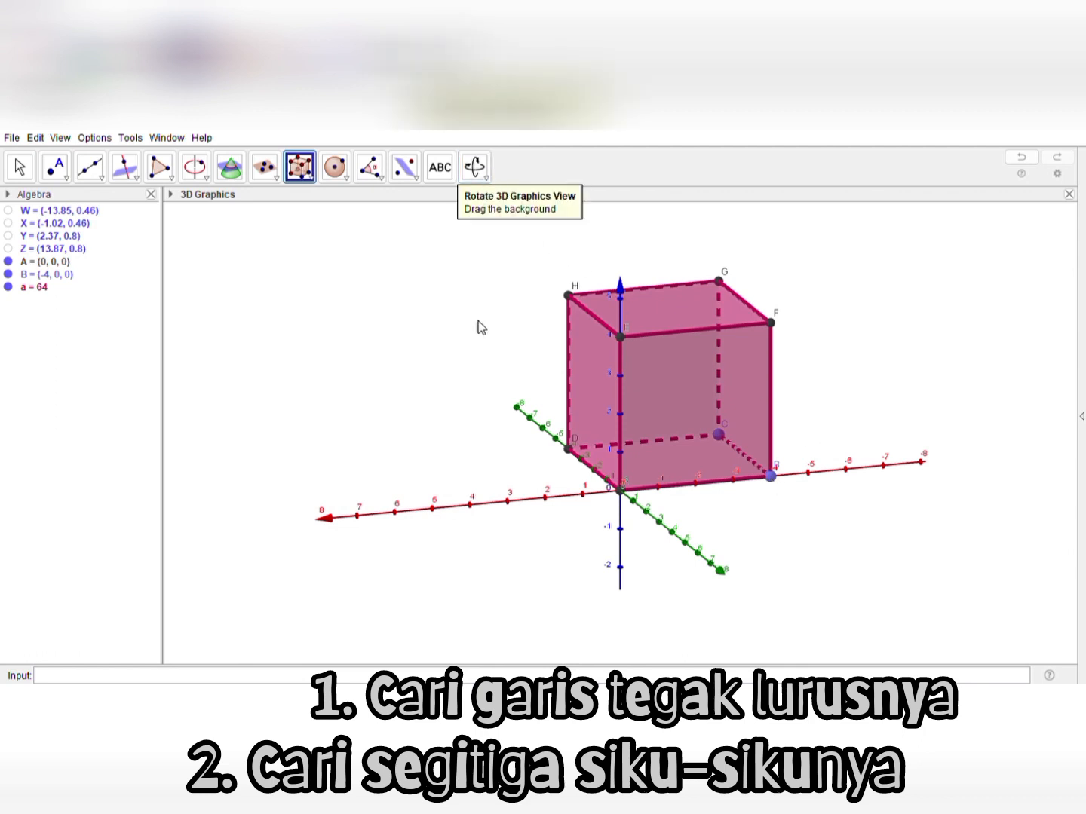
Hide the coordinate axes around the cube in the 3D view
{"action": "left_click", "coordinate": [484, 172]}
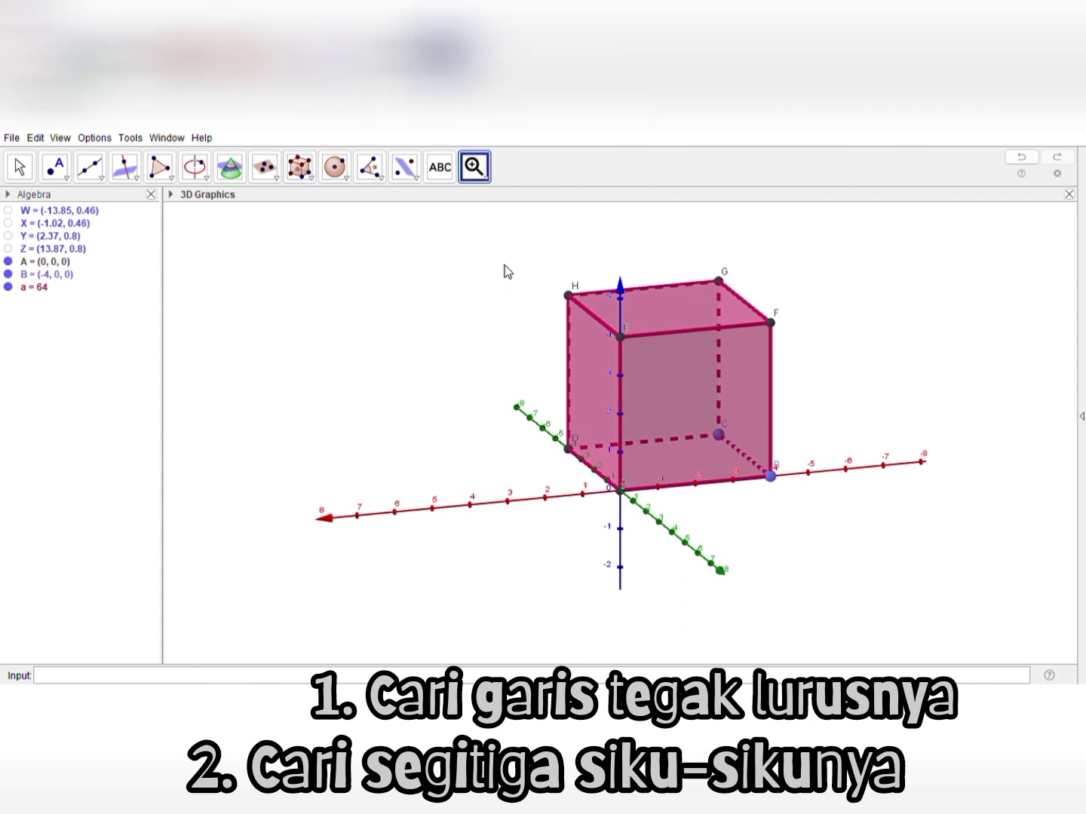
{"action": "left_click", "coordinate": [519, 355]}
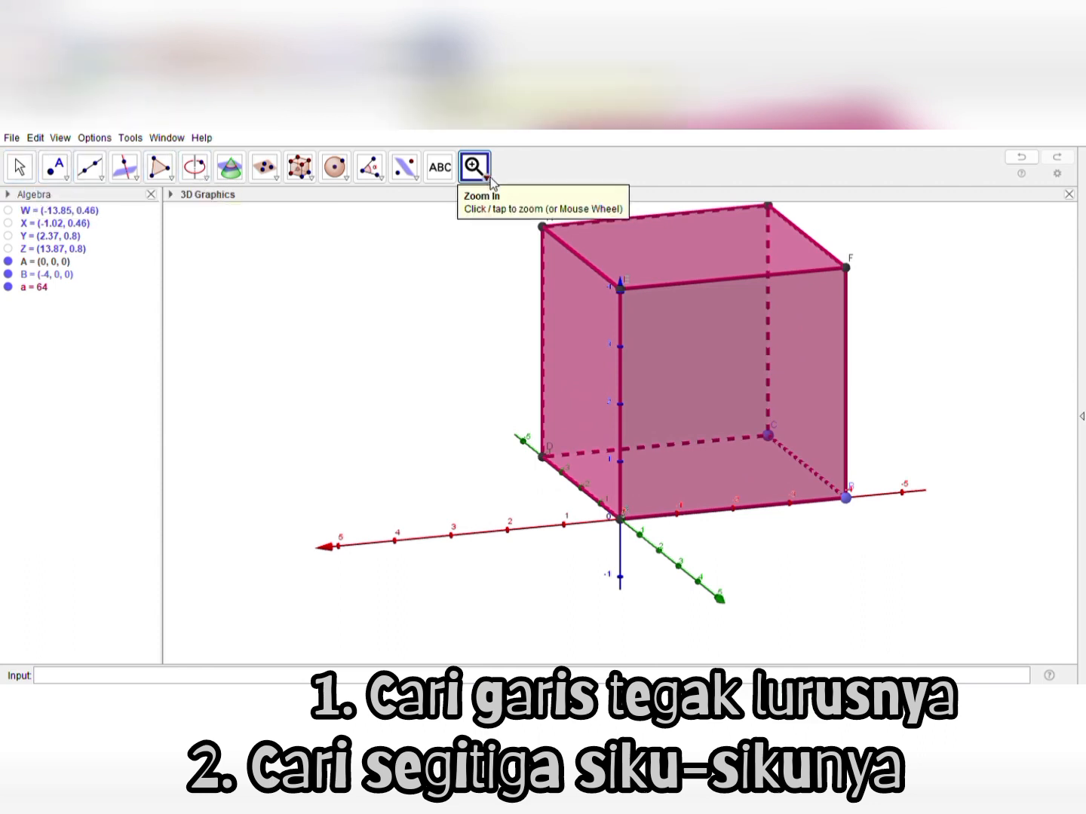
{"action": "left_click", "coordinate": [496, 238]}
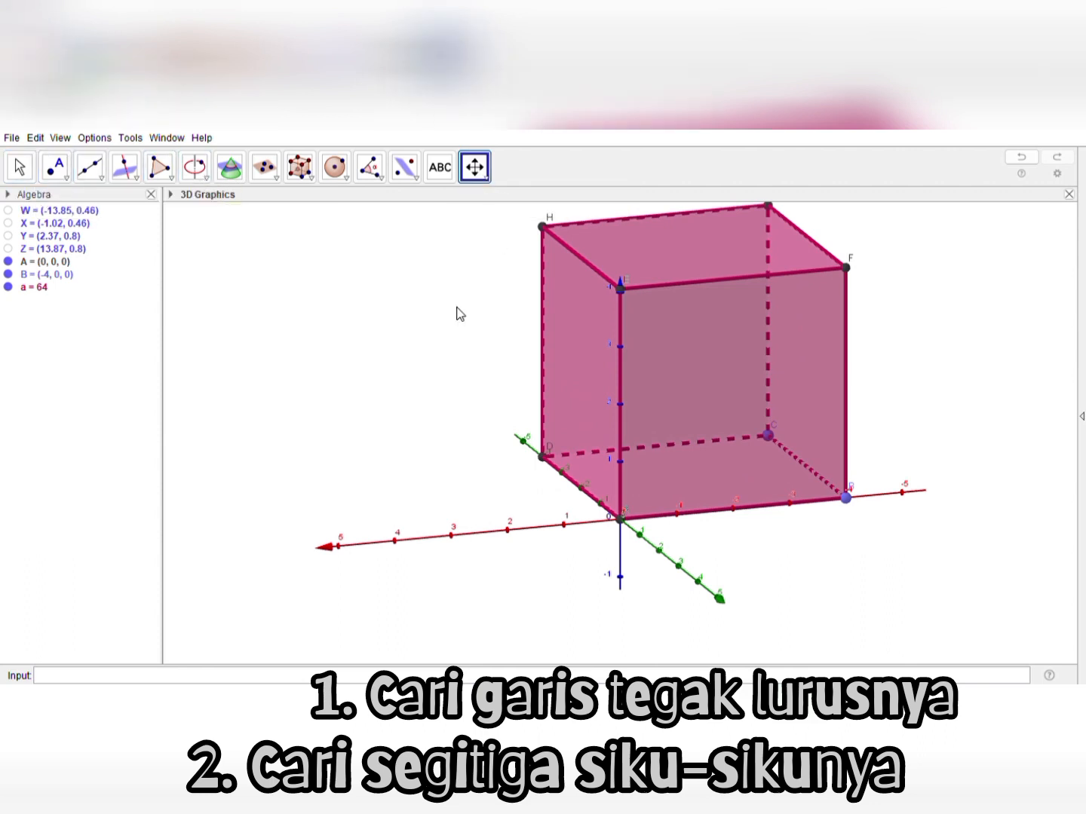
{"action": "mouse_move", "coordinate": [440, 351]}
{"action": "left_mouse_down"}
{"action": "mouse_move", "coordinate": [439, 332]}
{"action": "mouse_move", "coordinate": [433, 377]}
{"action": "left_mouse_up"}
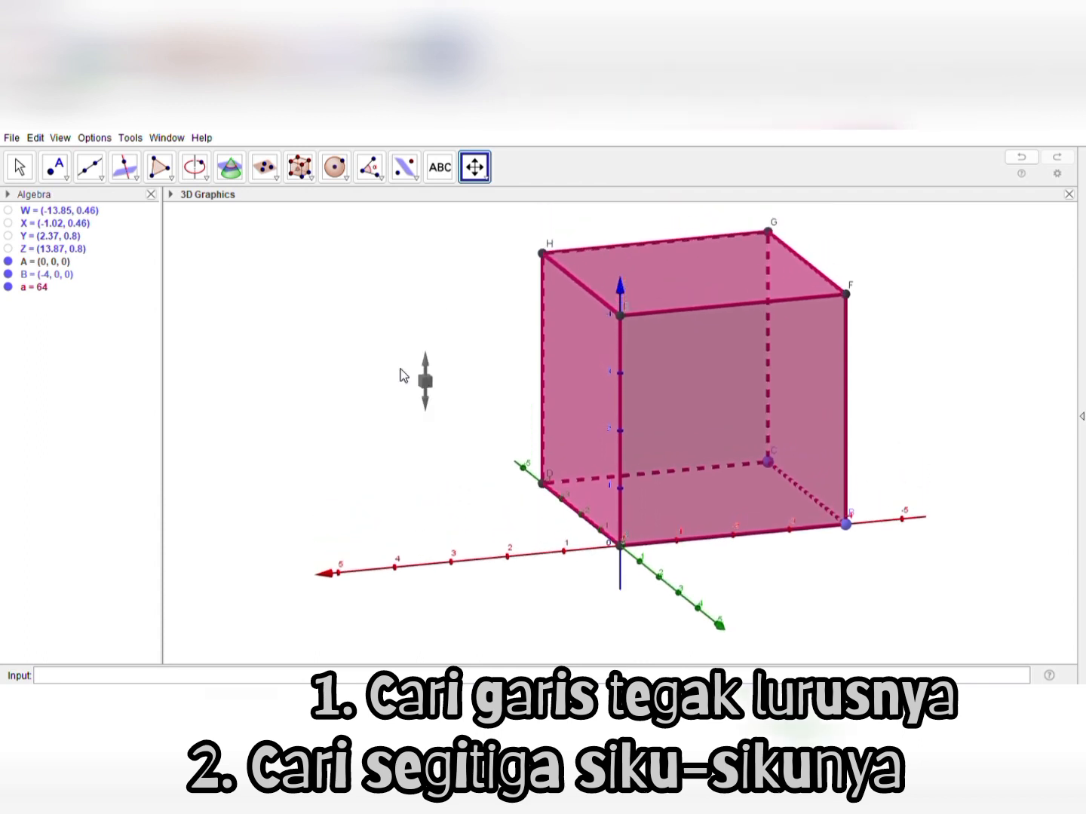
{"action": "left_click", "coordinate": [19, 169]}
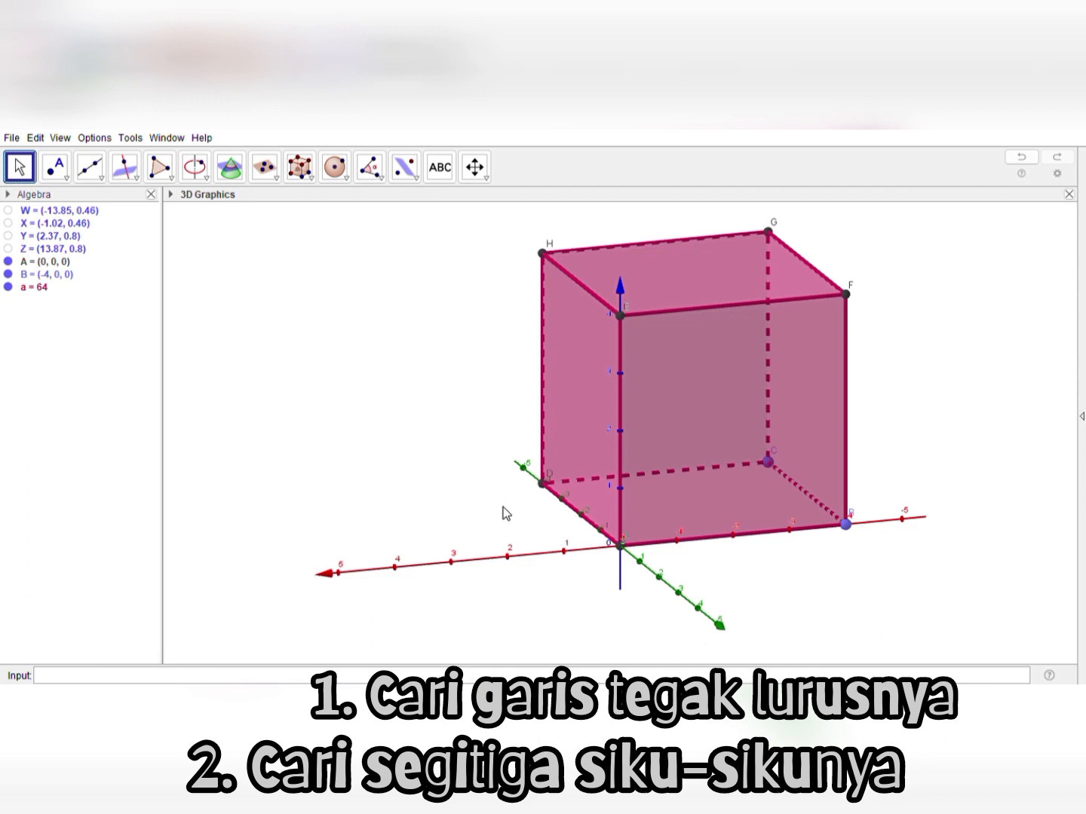
{"action": "left_click", "coordinate": [536, 546]}
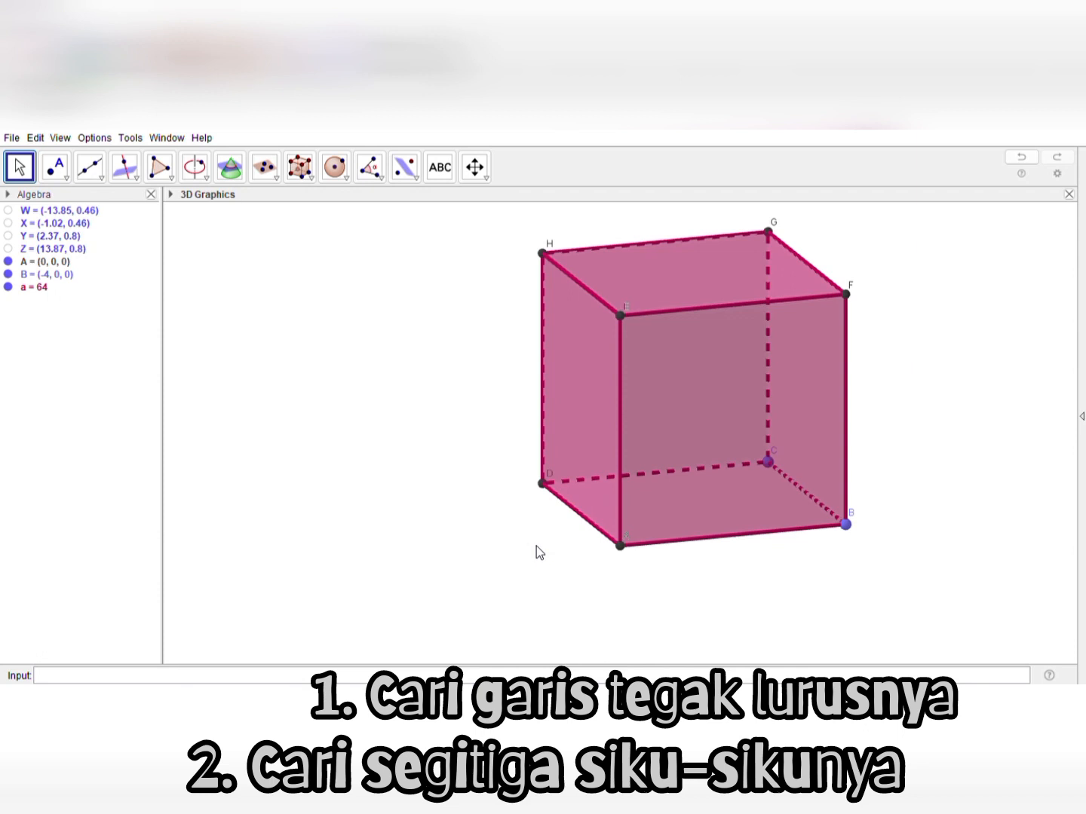
Move the cube's vertex labels, including those of D, A and B, clear of the corners
{"action": "left_click_drag", "start_coordinate": [553, 476], "coordinate": [532, 474]}
{"action": "left_click_drag", "start_coordinate": [629, 536], "coordinate": [607, 551]}
{"action": "left_click", "coordinate": [843, 504]}
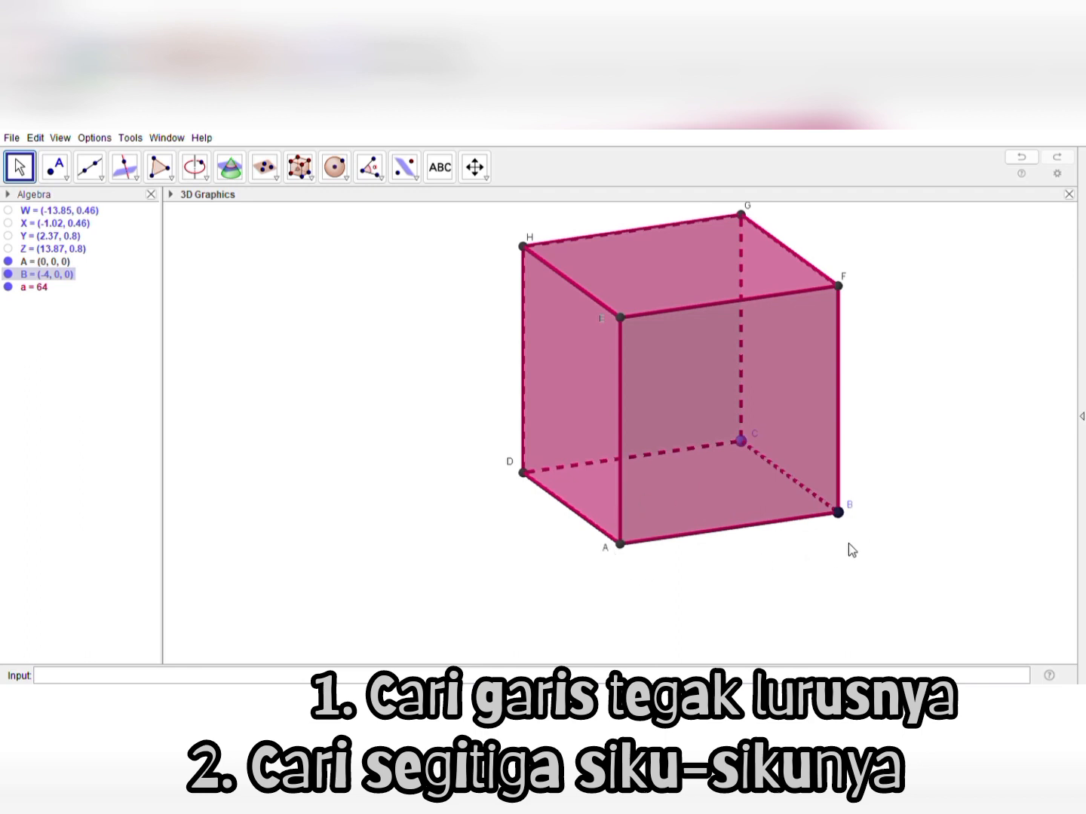
Label edges AB, CG and GH "4 cm" and place each label beside its edge
{"action": "left_click", "coordinate": [737, 532]}
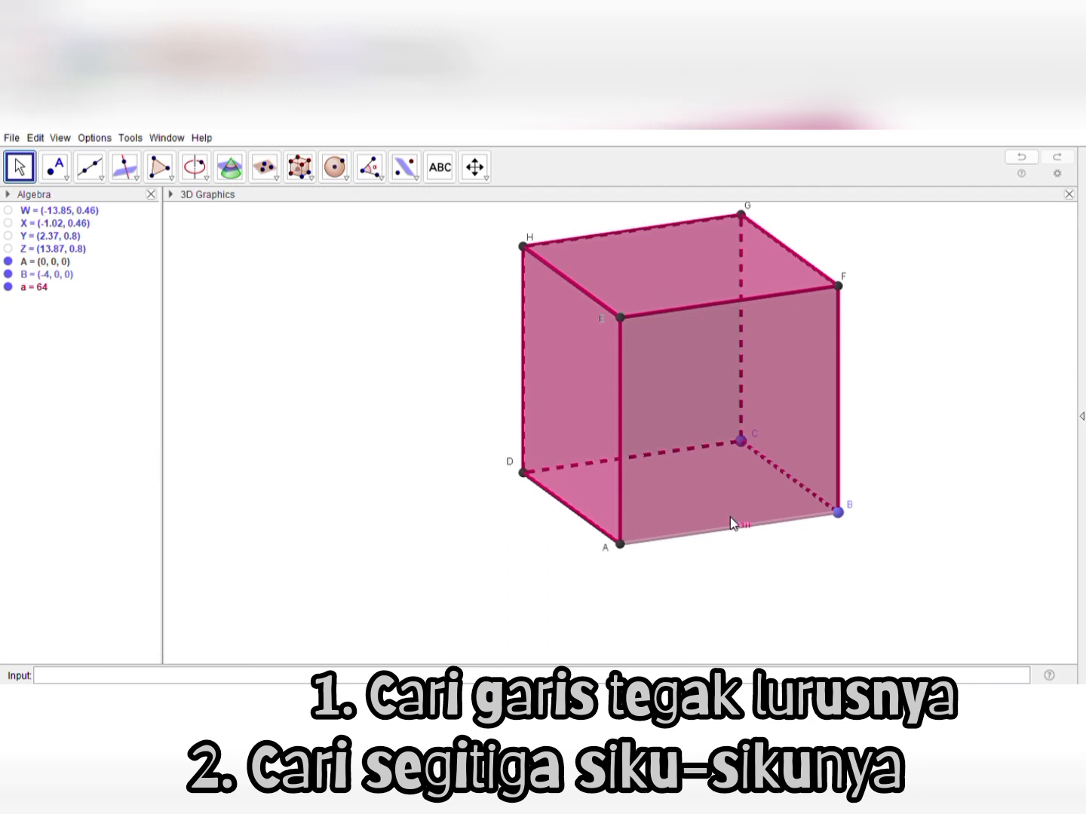
{"action": "left_click_drag", "start_coordinate": [738, 526], "coordinate": [726, 539]}
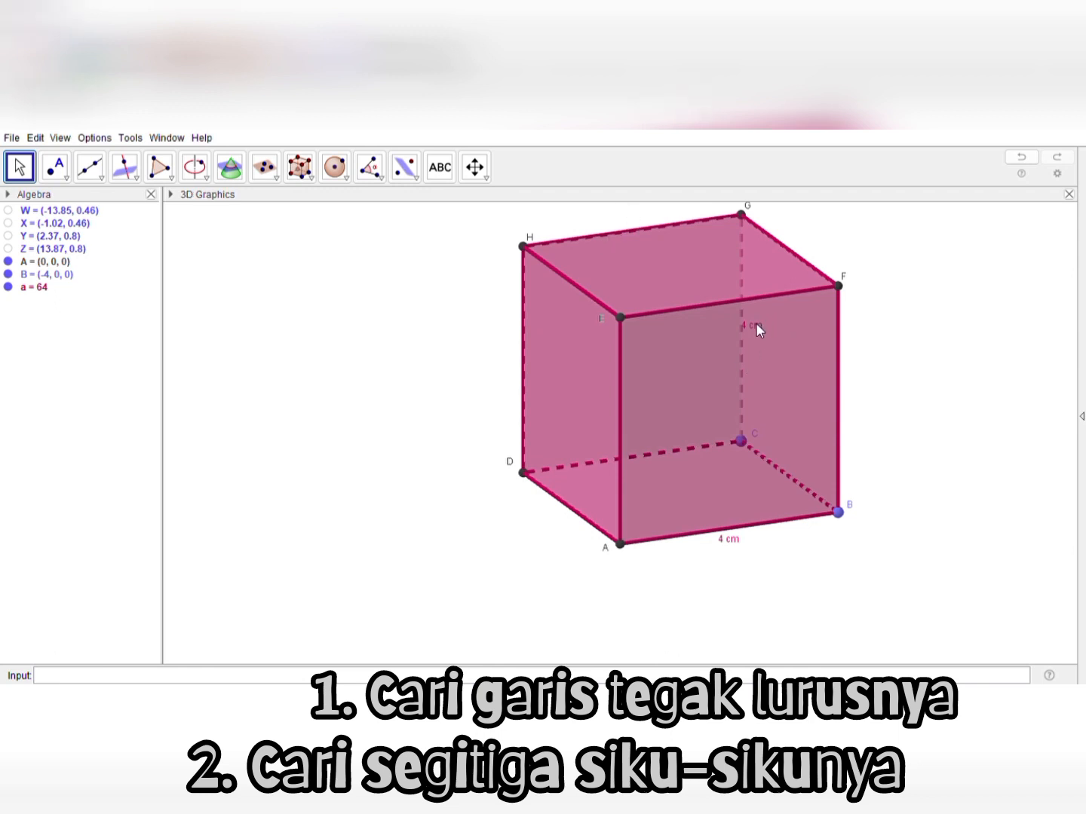
{"action": "left_click_drag", "start_coordinate": [756, 323], "coordinate": [757, 334]}
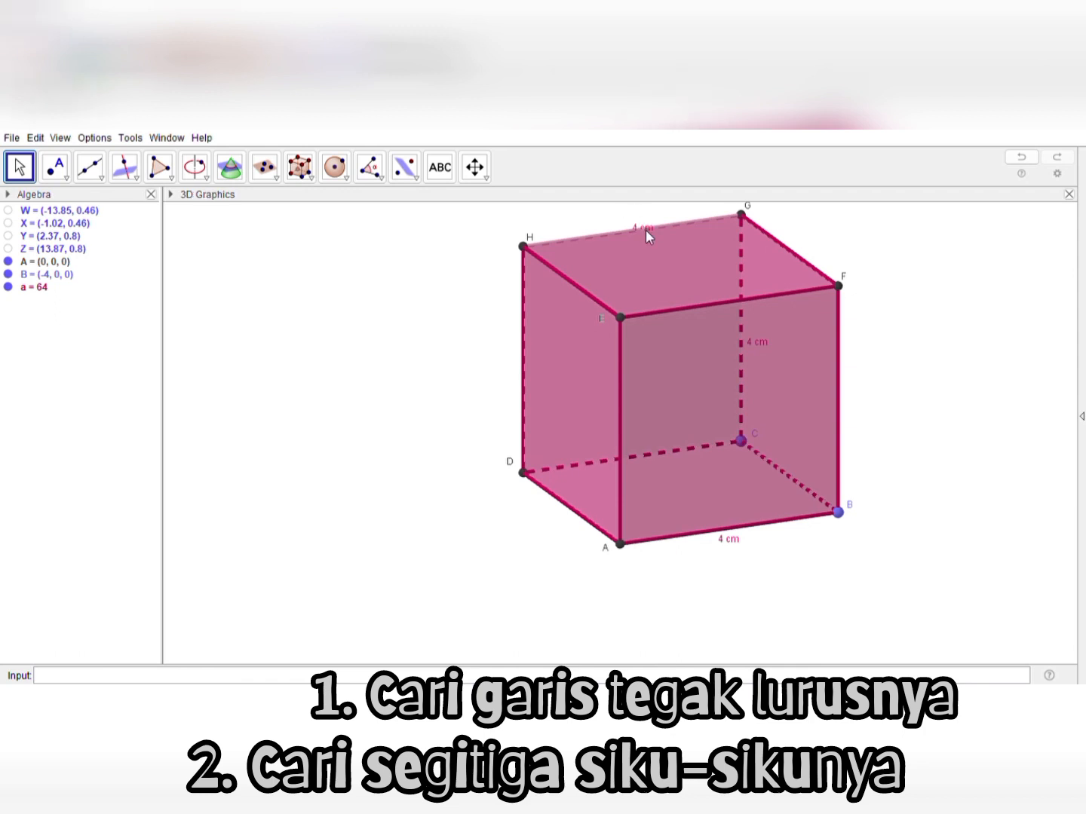
{"action": "left_click_drag", "start_coordinate": [645, 227], "coordinate": [630, 224]}
Draw a cyan segment from vertex A to vertex C as the diagonal of the cube's base
{"action": "left_click", "coordinate": [104, 179]}
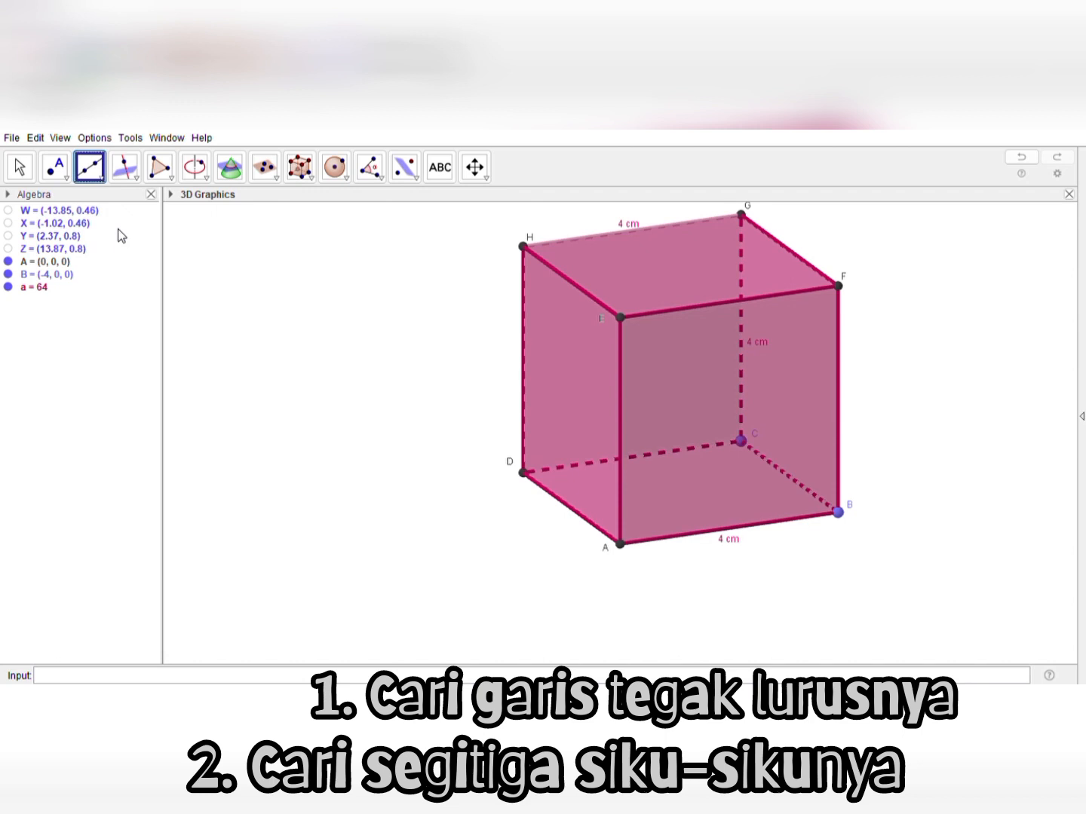
{"action": "left_click", "coordinate": [171, 197]}
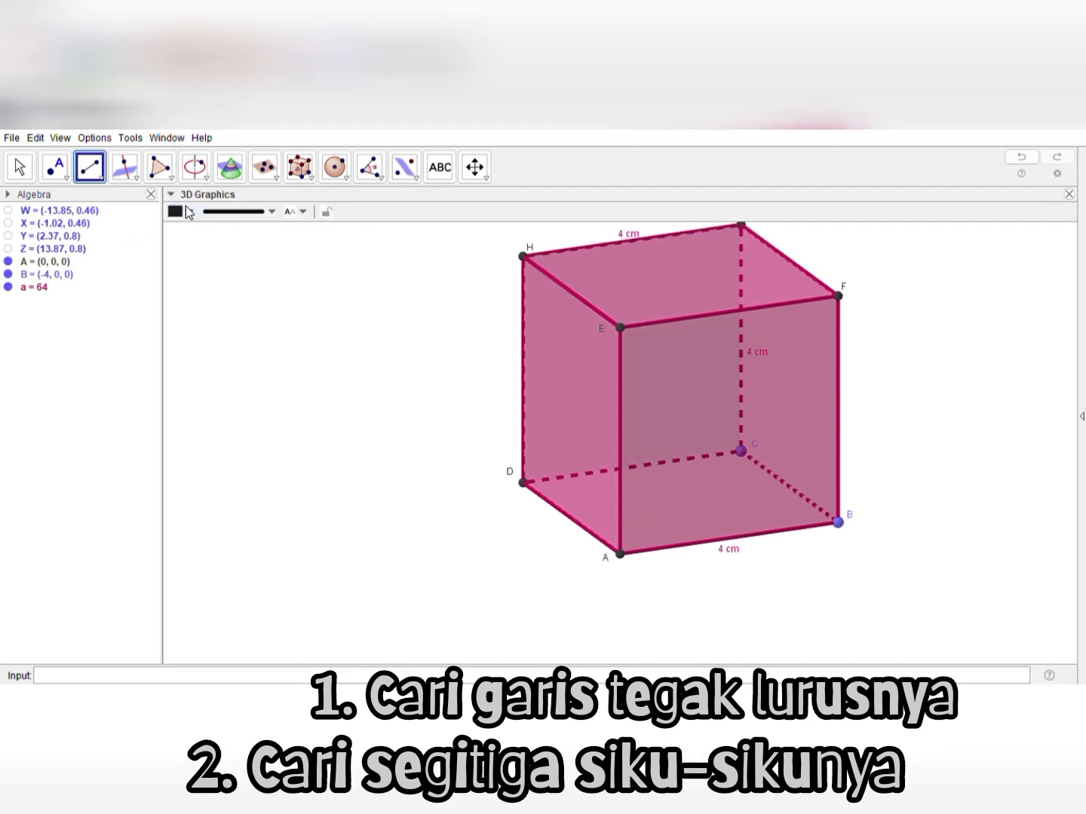
{"action": "left_click", "coordinate": [262, 229]}
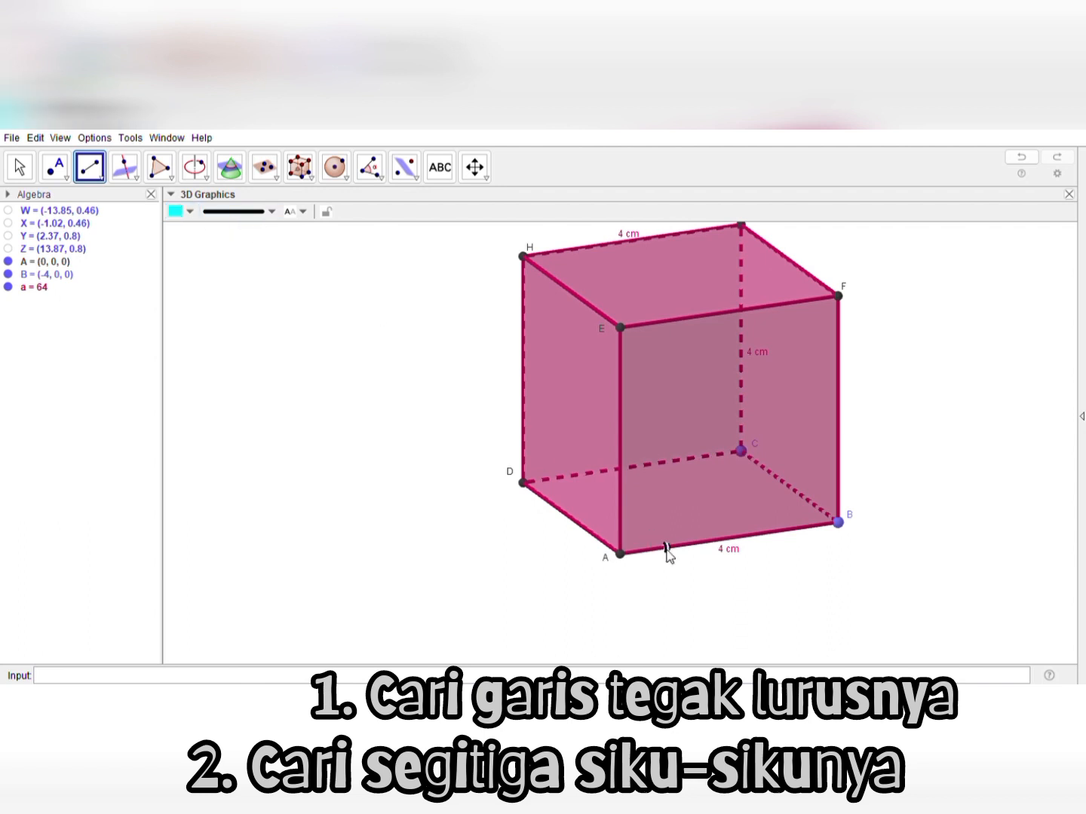
{"action": "left_click", "coordinate": [621, 556]}
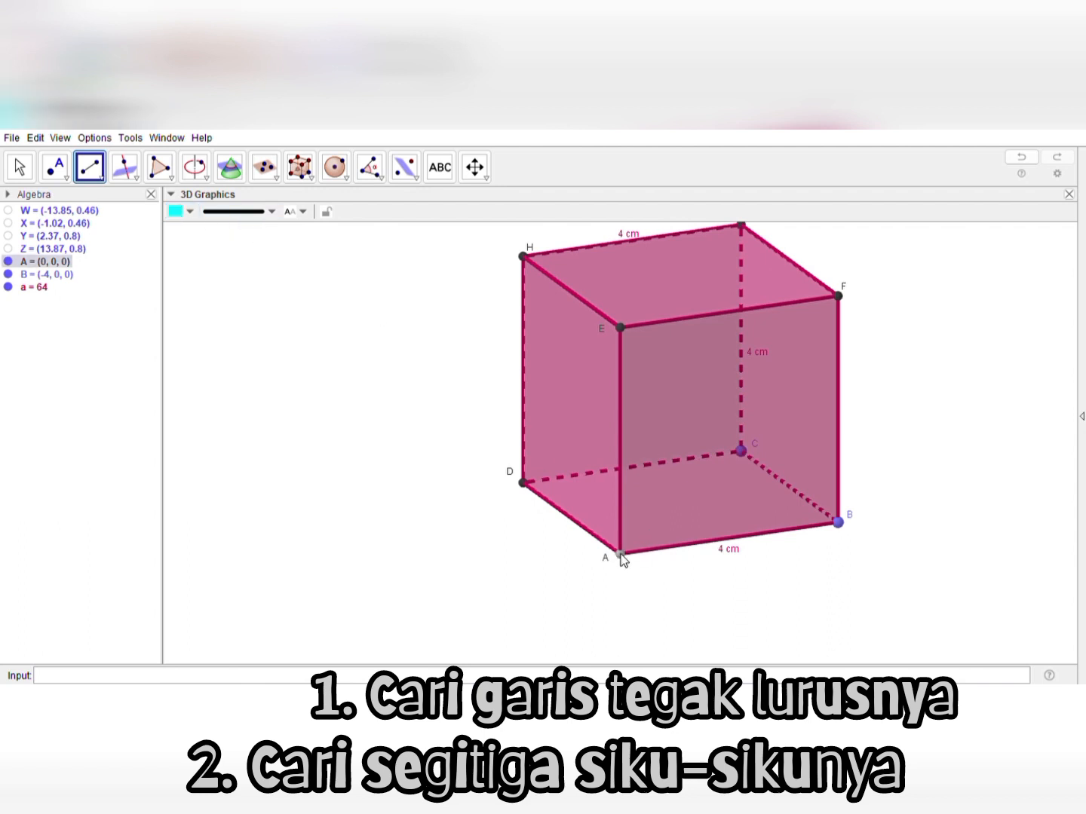
{"action": "left_click", "coordinate": [743, 451]}
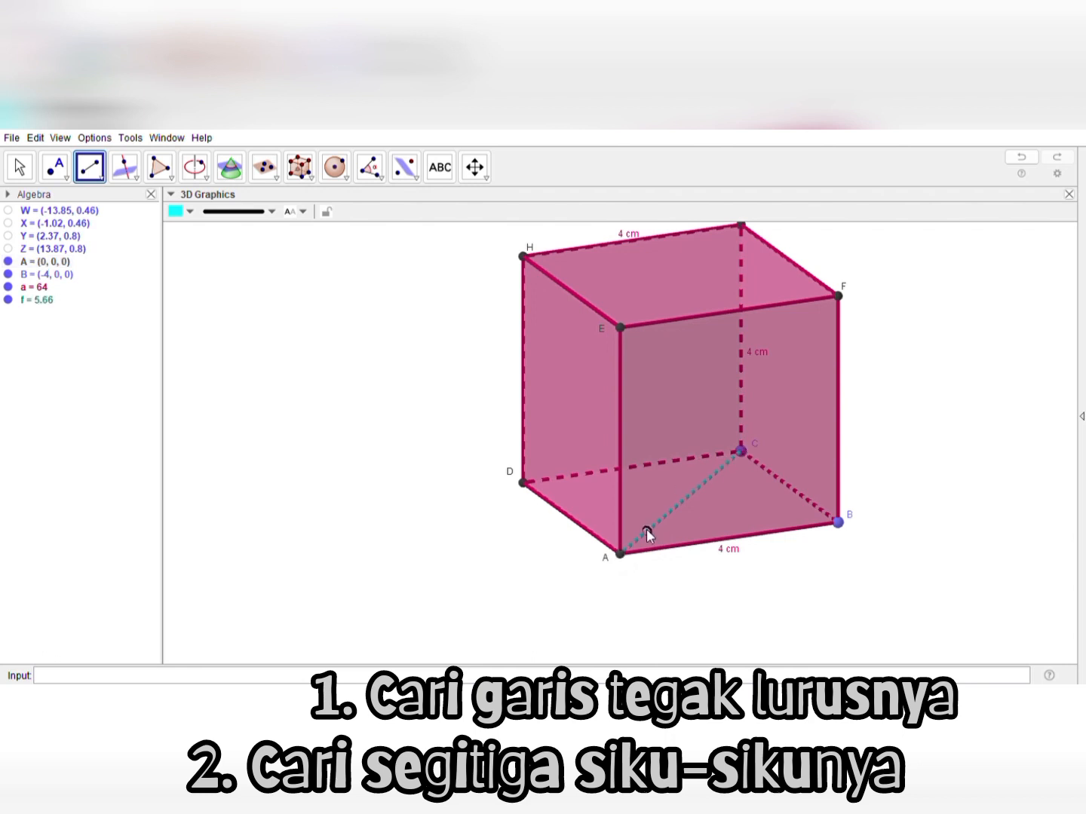
{"action": "left_click", "coordinate": [17, 172]}
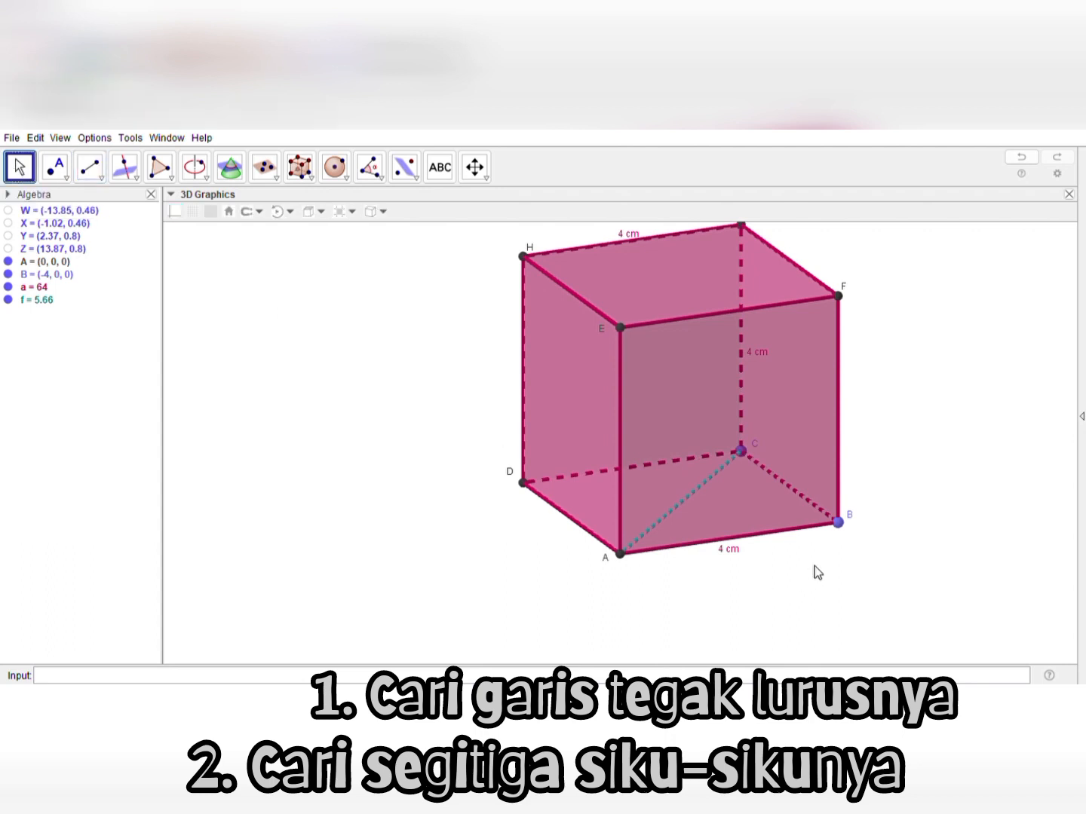
Add the text "AC = 4√2" in the empty area beside the cube
{"action": "left_click_drag", "start_coordinate": [815, 566], "coordinate": [788, 493]}
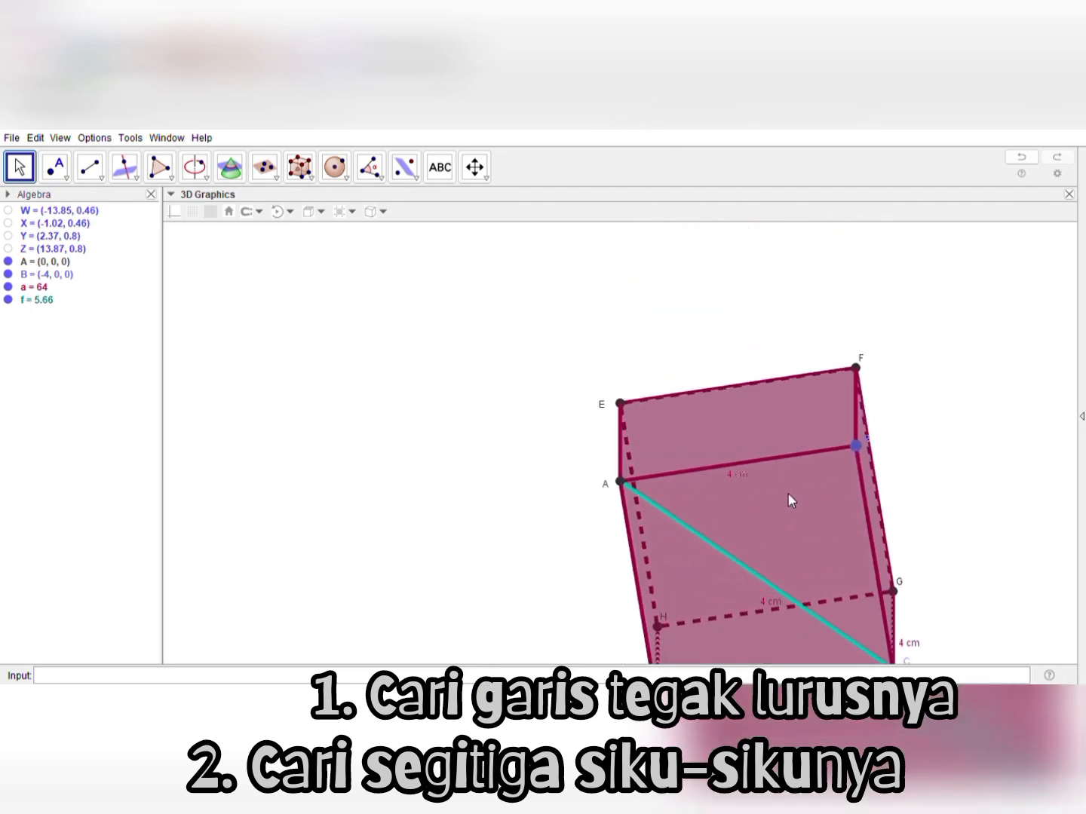
{"action": "left_click", "coordinate": [474, 166]}
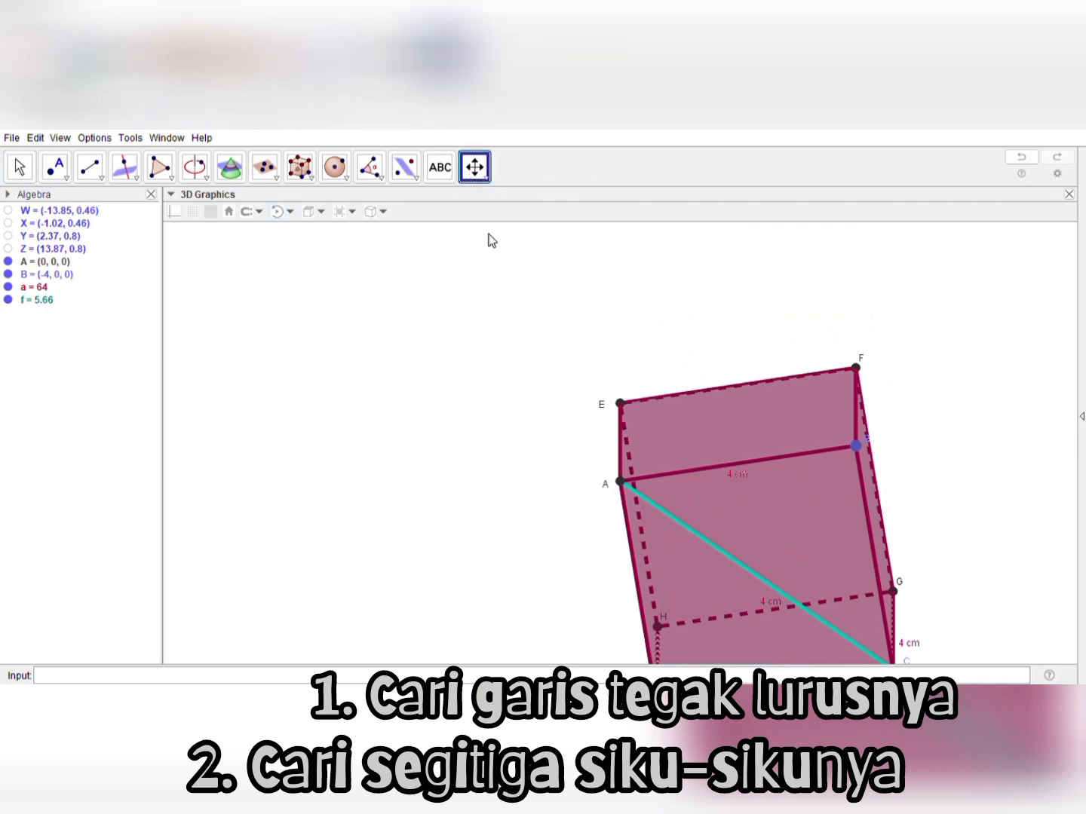
{"action": "left_click_drag", "start_coordinate": [461, 454], "coordinate": [461, 392]}
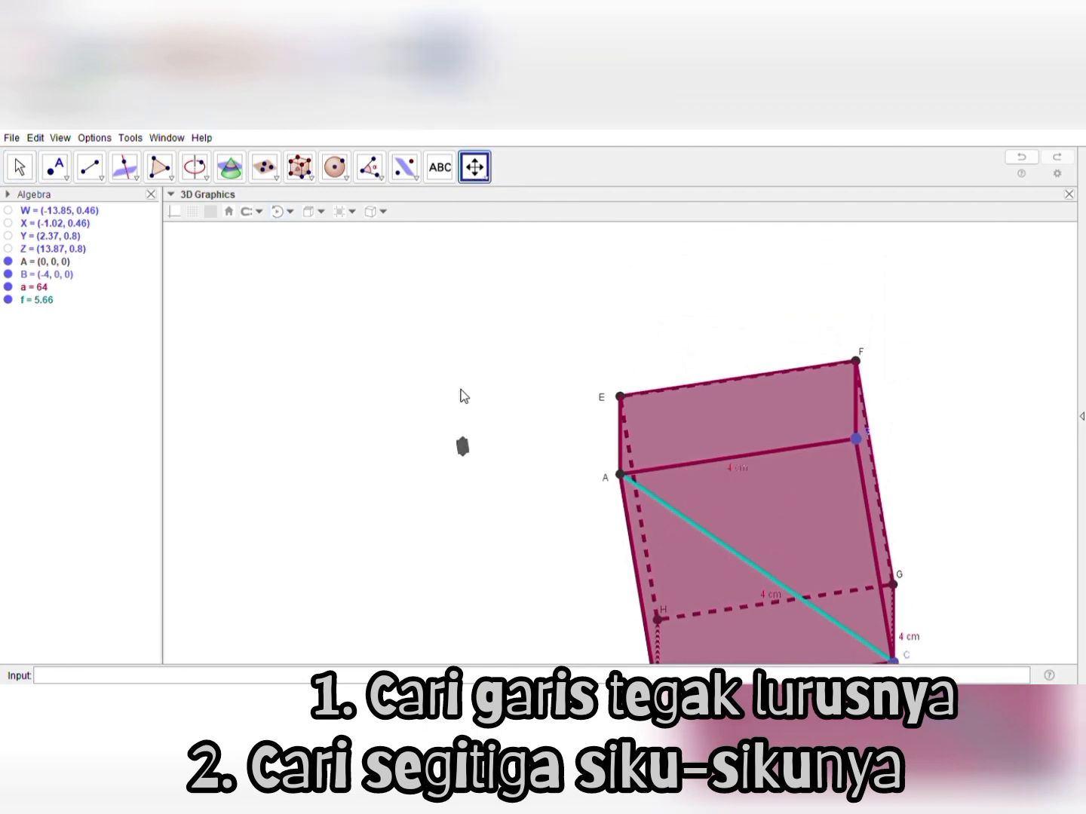
{"action": "left_click_drag", "start_coordinate": [521, 533], "coordinate": [522, 495]}
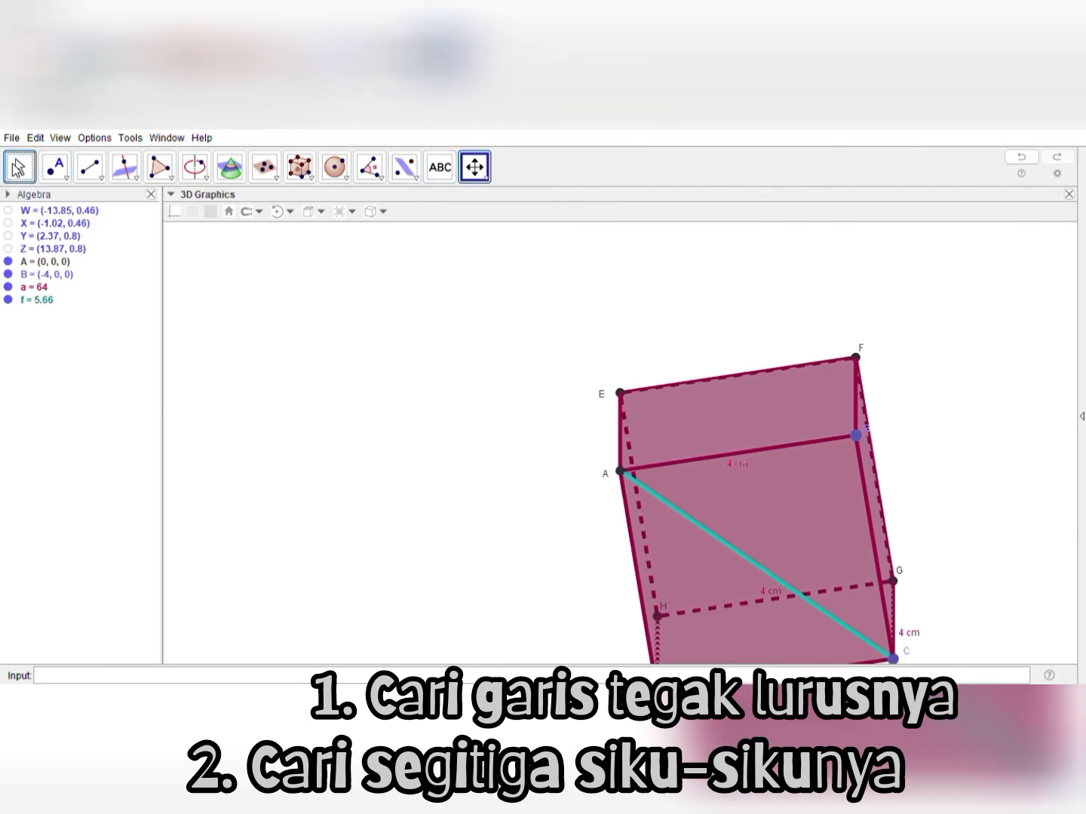
{"action": "left_click", "coordinate": [19, 166]}
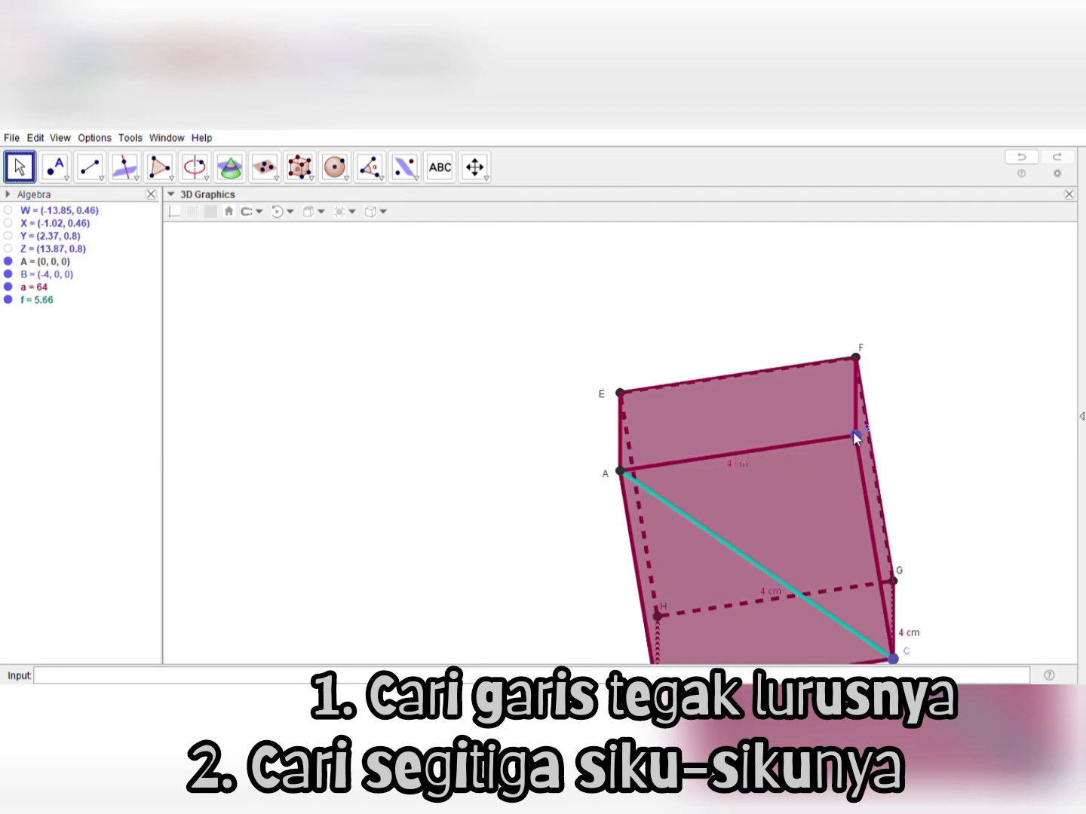
{"action": "left_click_drag", "start_coordinate": [539, 377], "coordinate": [576, 525]}
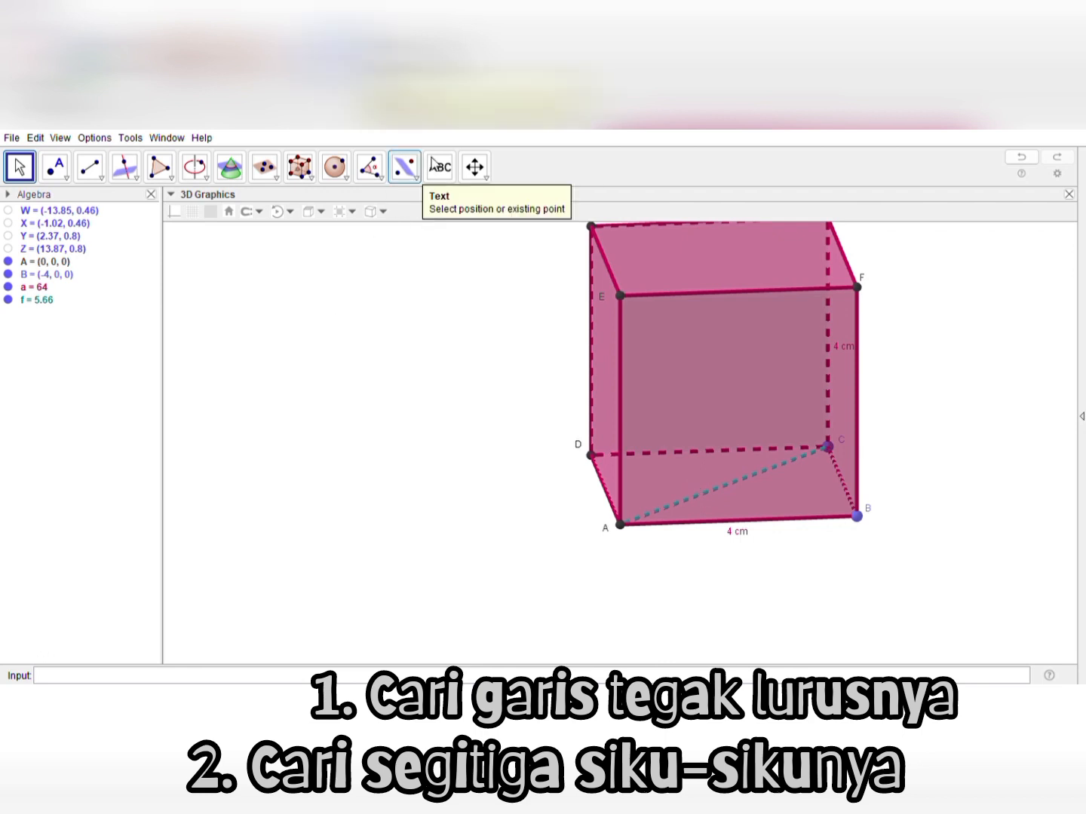
{"action": "left_click", "coordinate": [438, 169]}
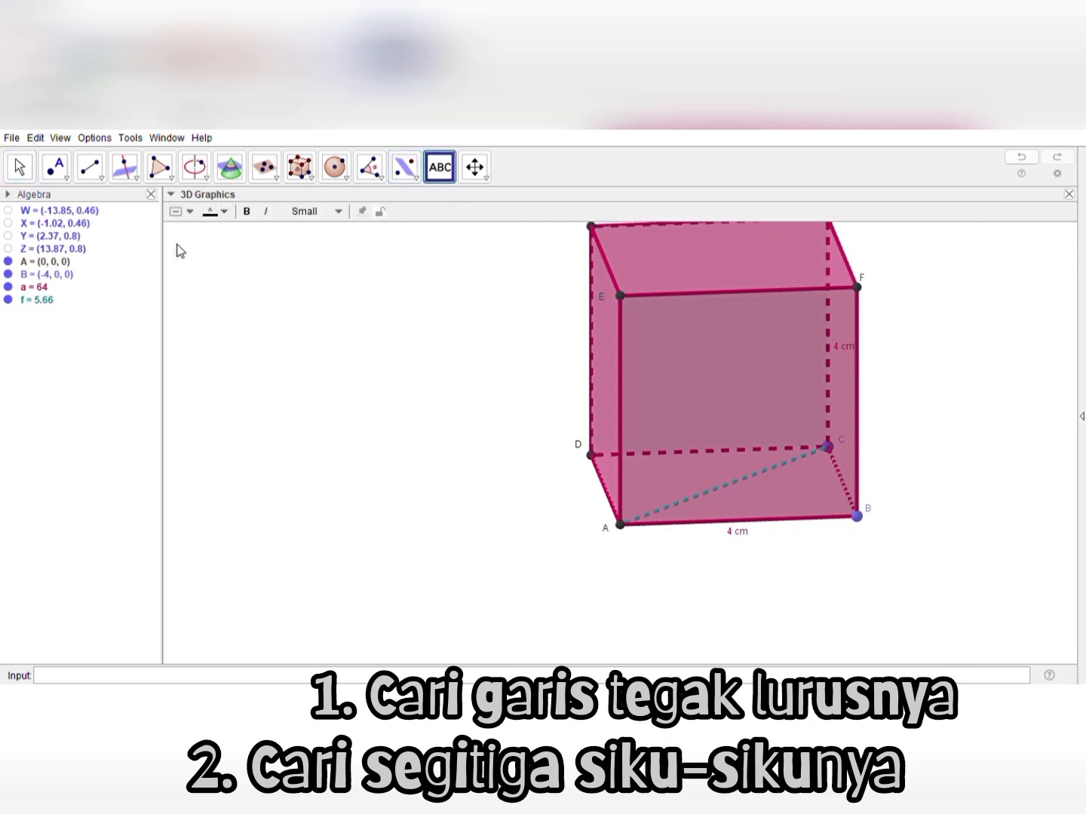
{"action": "key", "text": "Escape"}
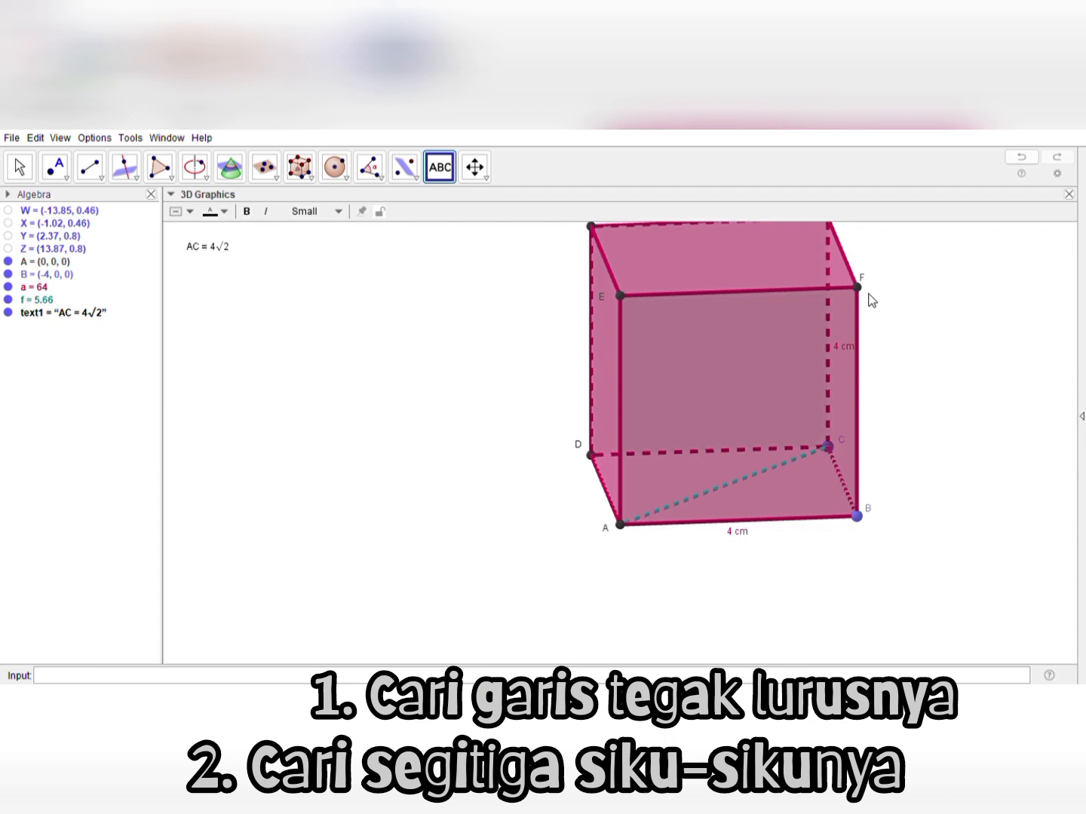
Draw a blue segment from vertex C to vertex F as the diagonal of face BCGF
{"action": "left_click", "coordinate": [20, 166]}
{"action": "left_click_drag", "start_coordinate": [905, 461], "coordinate": [809, 446]}
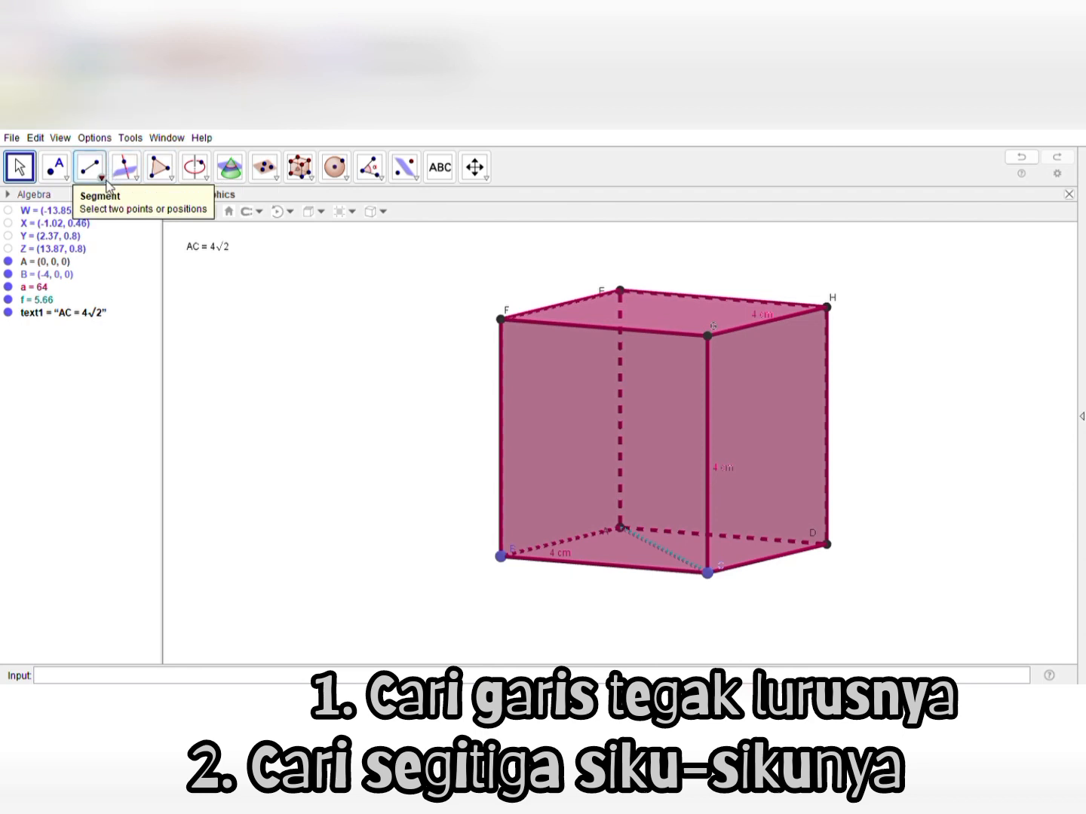
{"action": "left_click", "coordinate": [89, 167]}
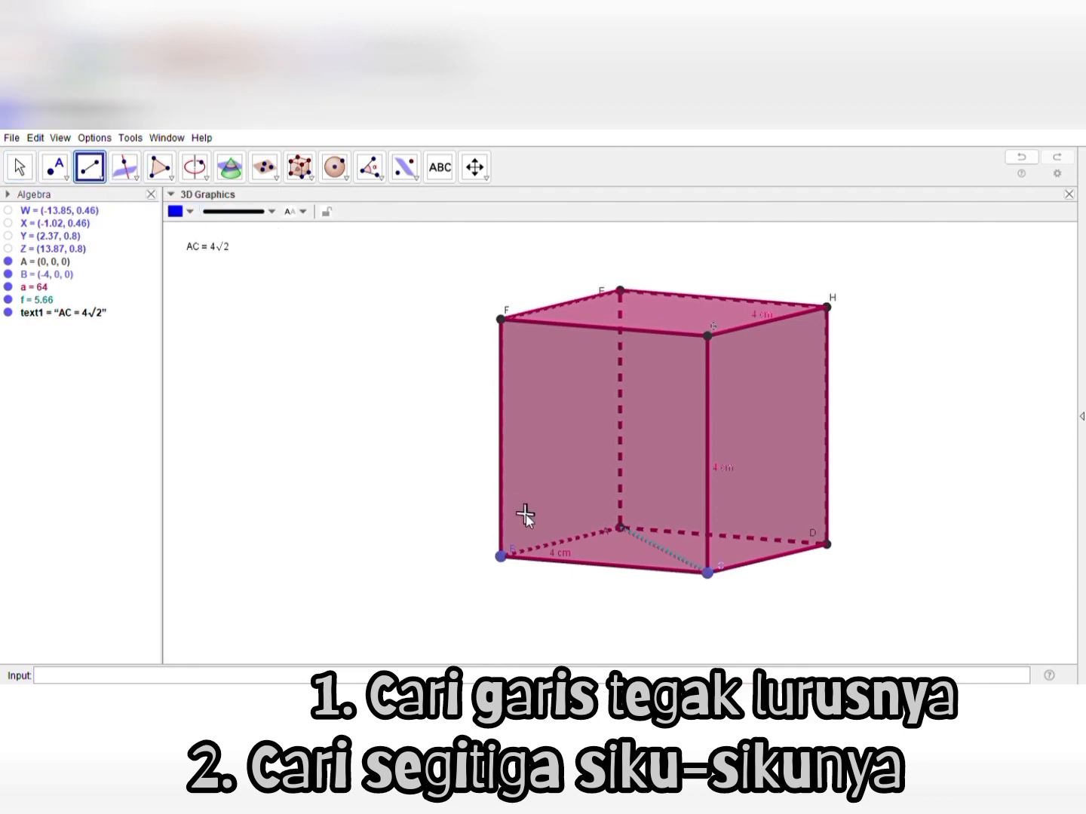
{"action": "left_click", "coordinate": [708, 574]}
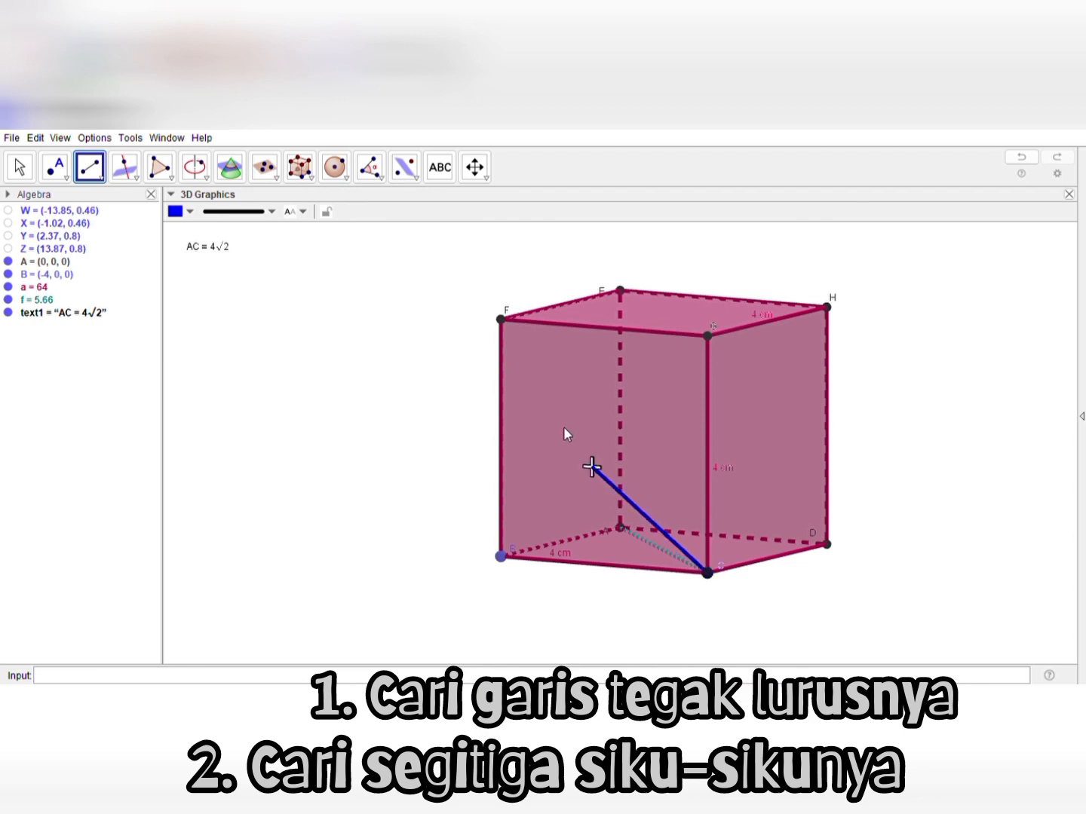
{"action": "left_click", "coordinate": [506, 320]}
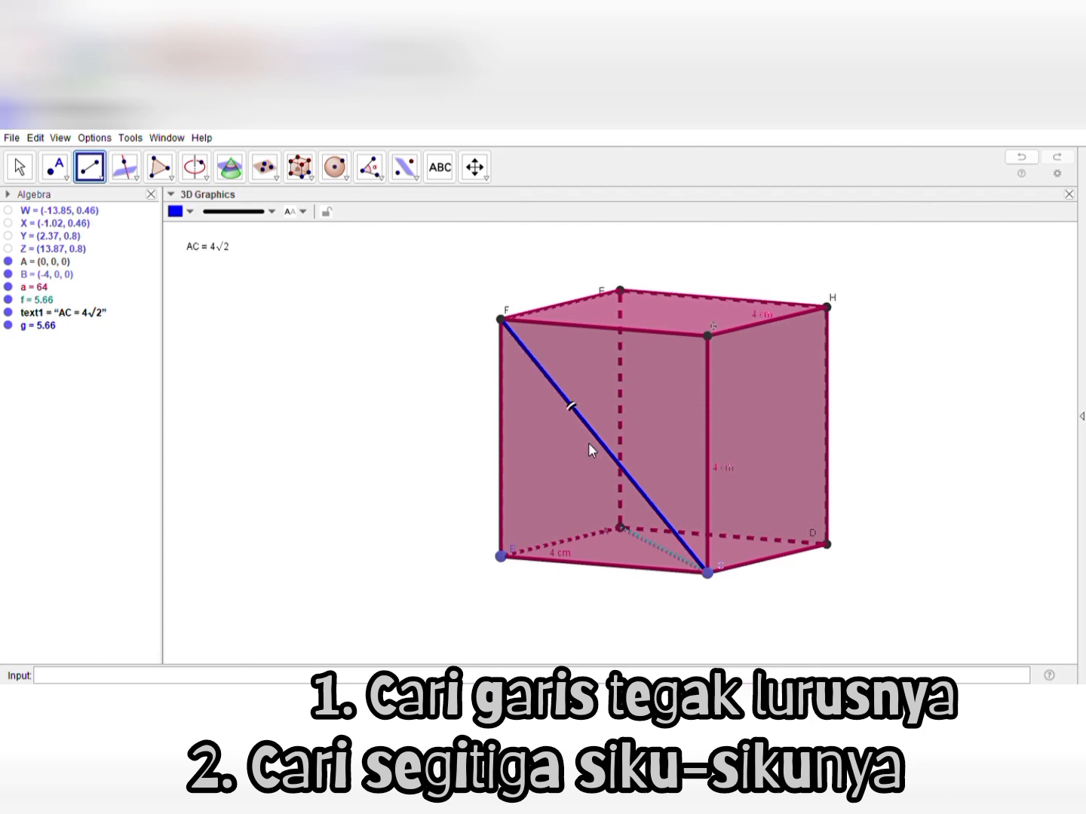
{"action": "left_click", "coordinate": [20, 167]}
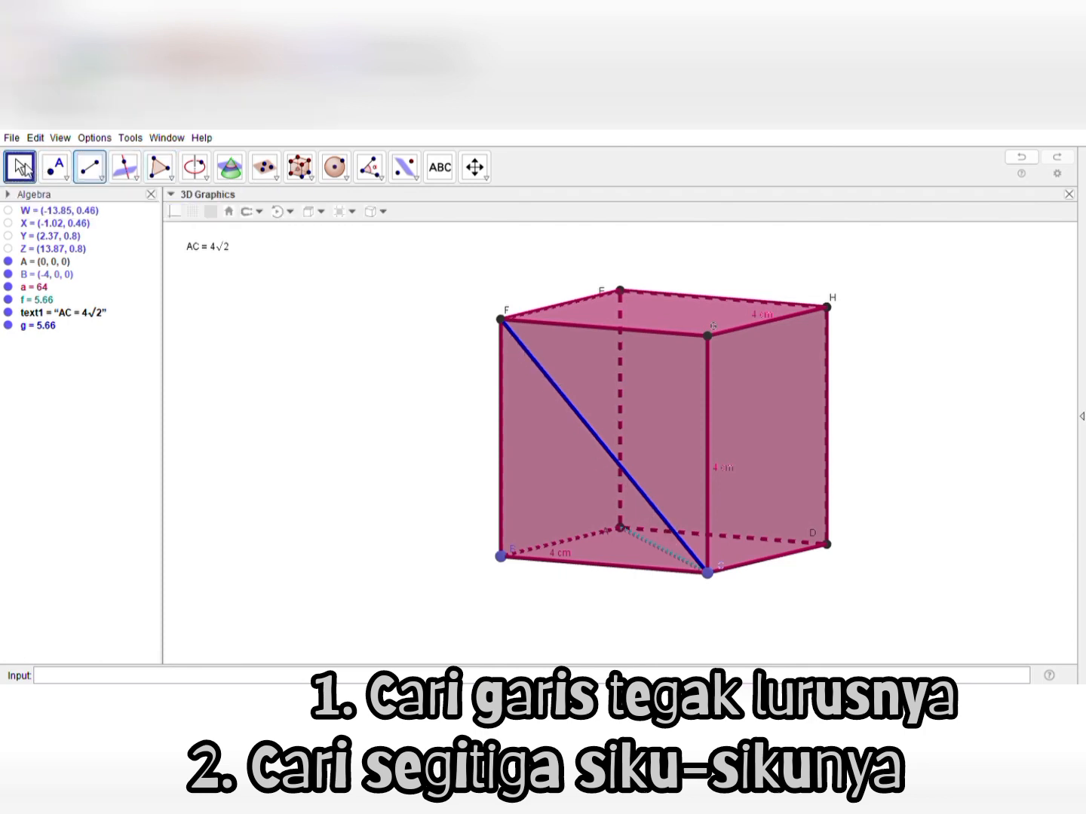
Duplicate the AC text, place the copy below it as "CF = 4√2 cm", and change the original to "AC = 4√2 cm"
{"action": "left_click_drag", "start_coordinate": [386, 521], "coordinate": [427, 537]}
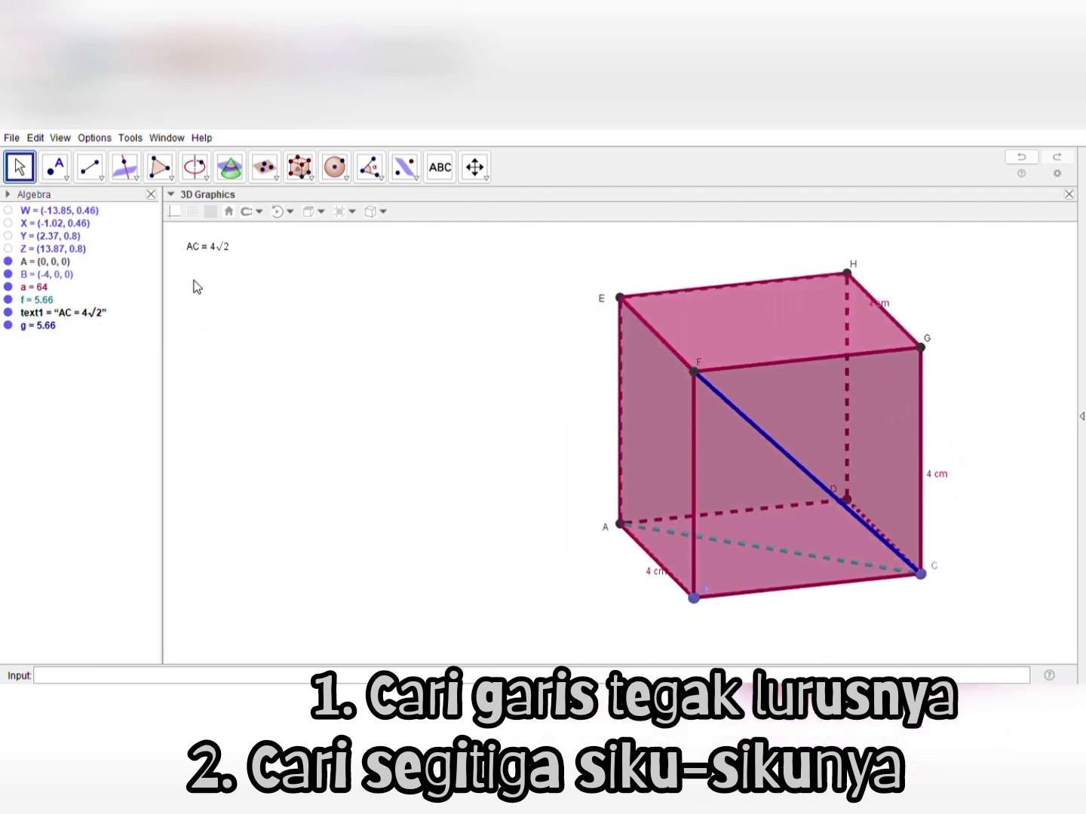
{"action": "left_click", "coordinate": [196, 252]}
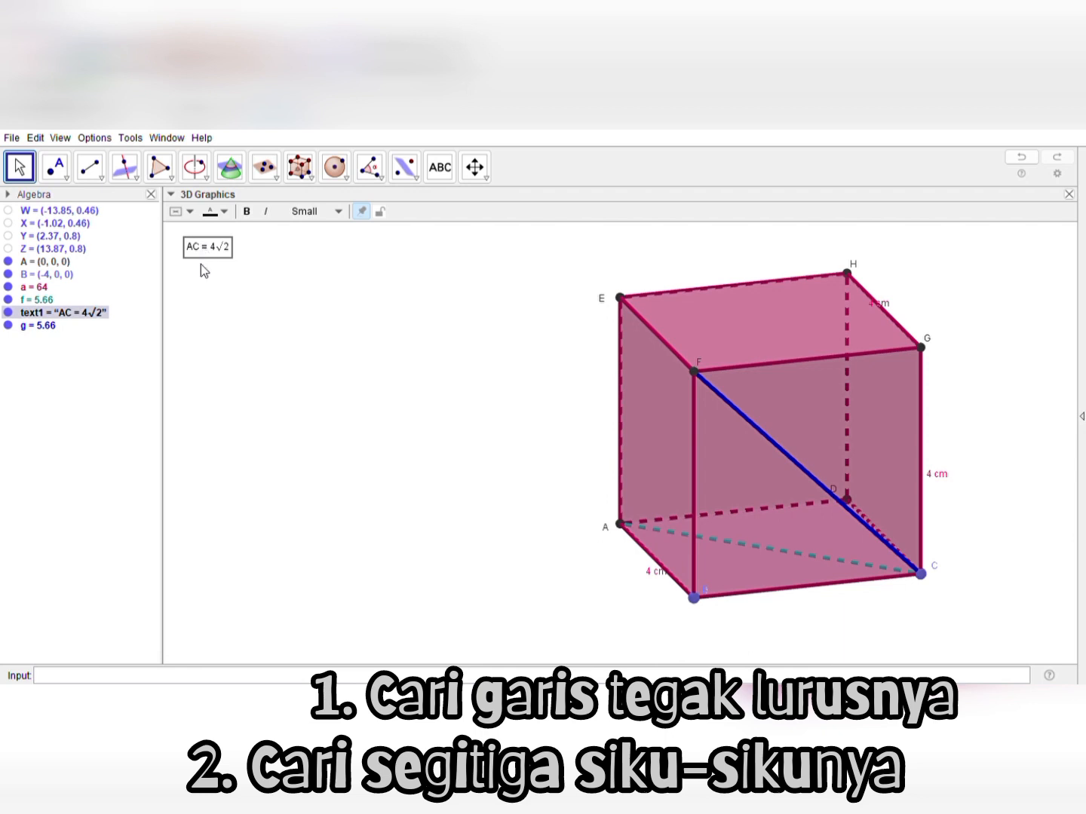
{"action": "key", "text": "ctrl+v"}
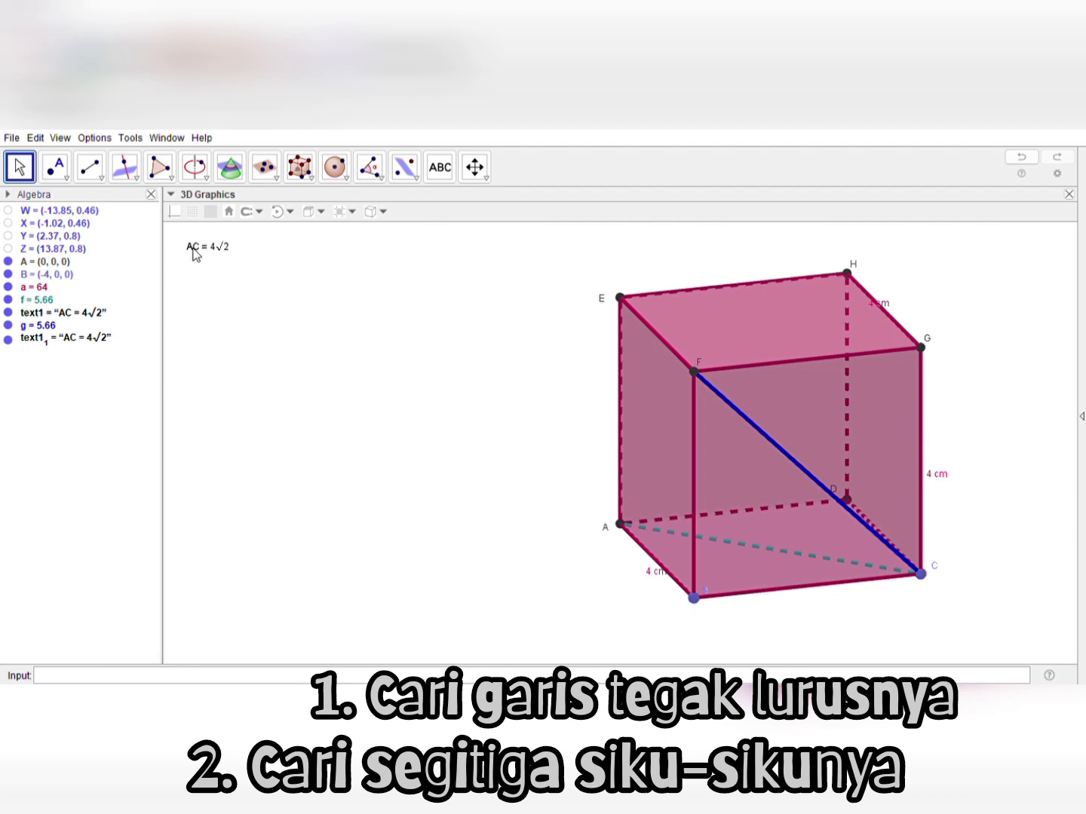
{"action": "left_click_drag", "start_coordinate": [194, 247], "coordinate": [196, 270]}
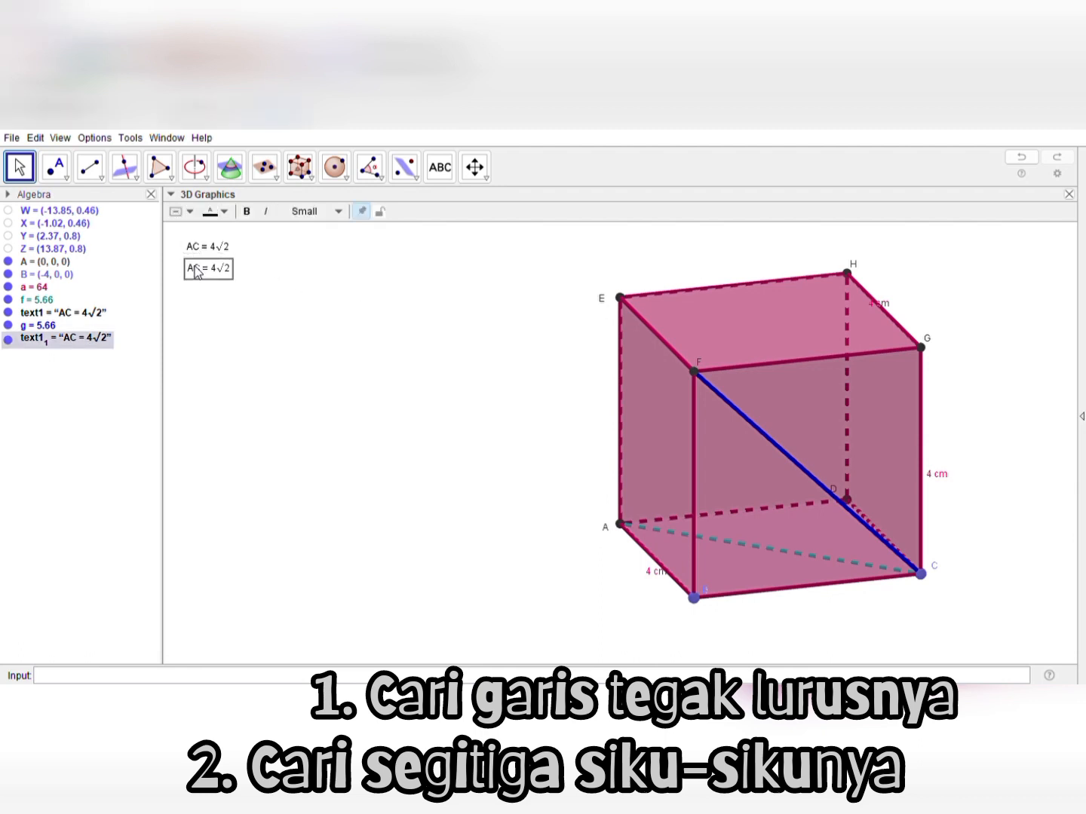
{"action": "left_click", "coordinate": [499, 322]}
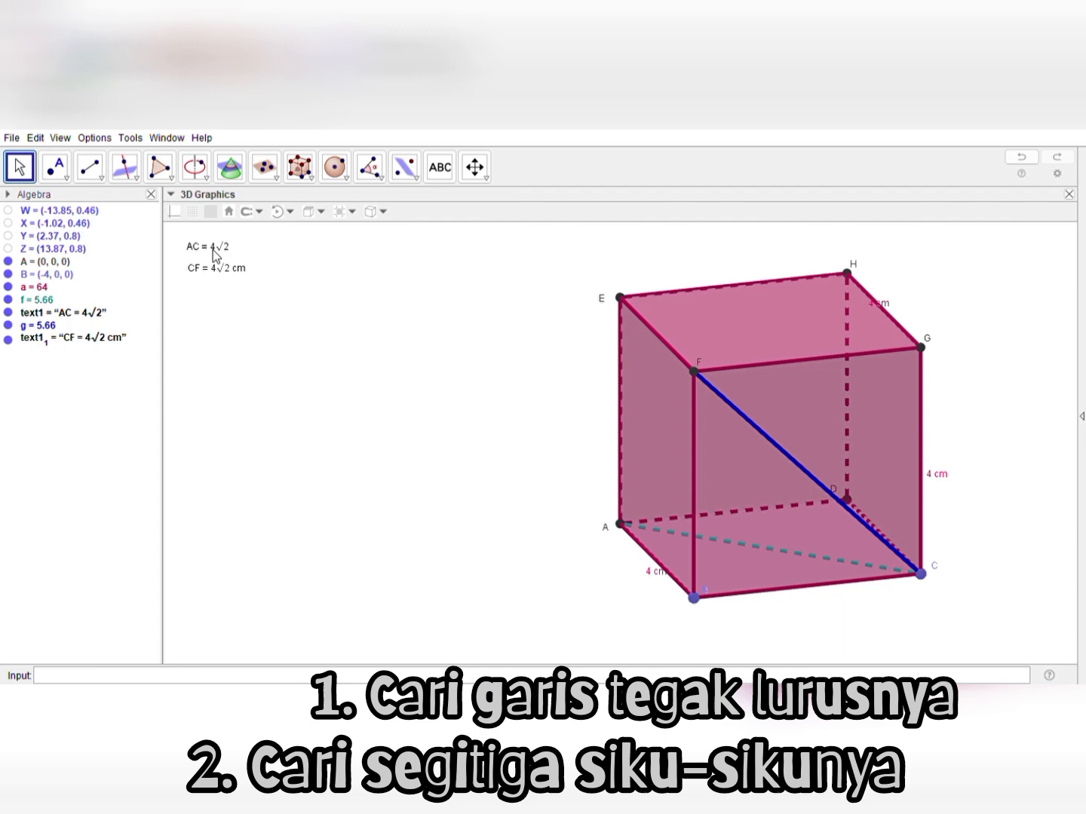
{"action": "left_click", "coordinate": [213, 248]}
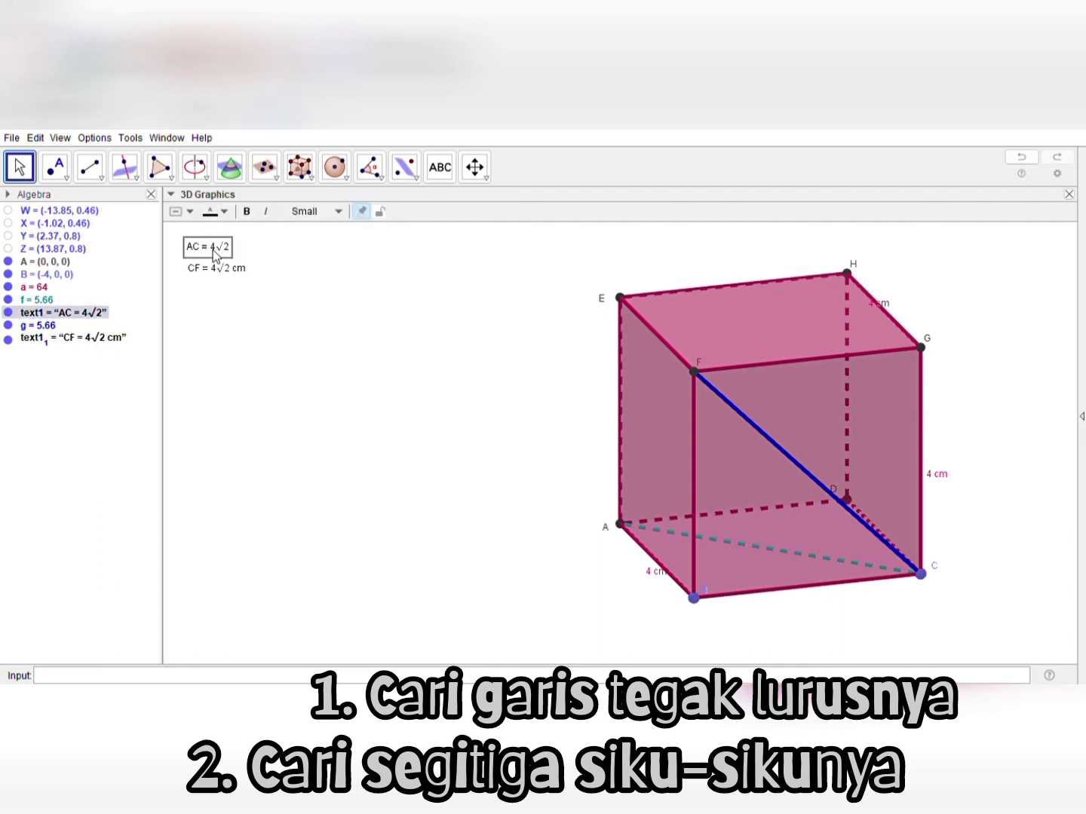
{"action": "left_click", "coordinate": [554, 319]}
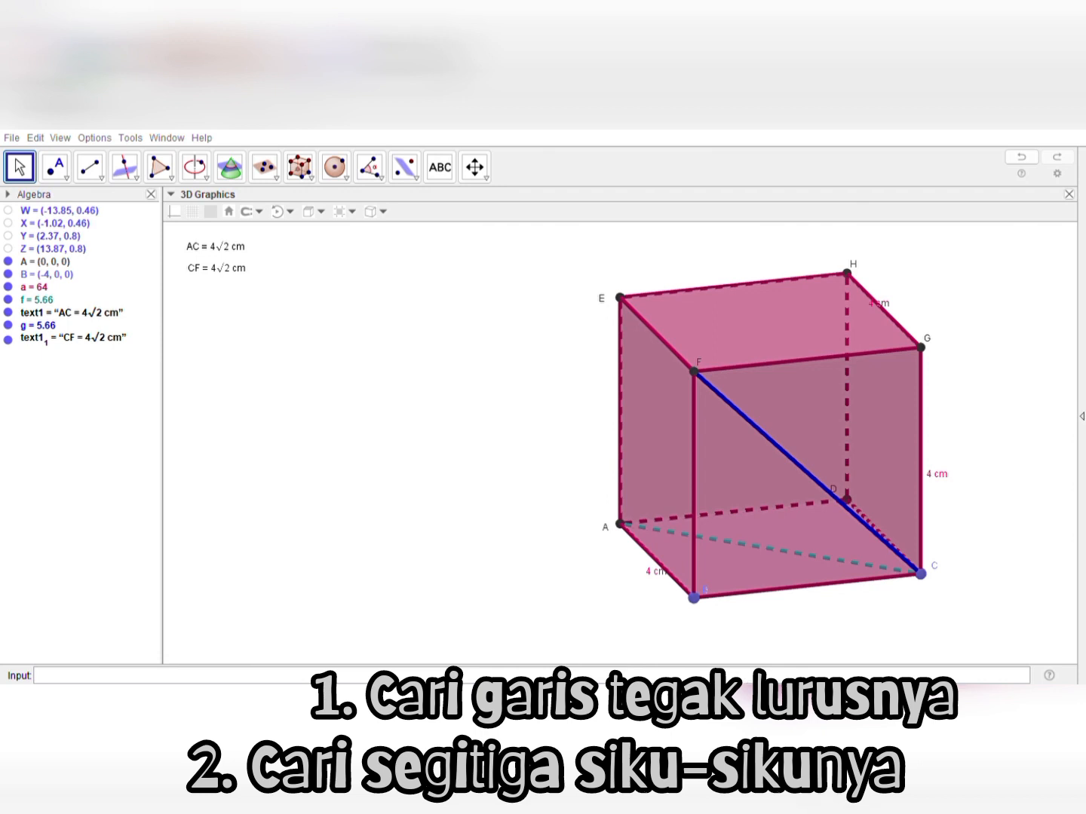
Draw a green segment from vertex A to vertex G as the cube's space diagonal
{"action": "left_click_drag", "start_coordinate": [510, 466], "coordinate": [587, 467]}
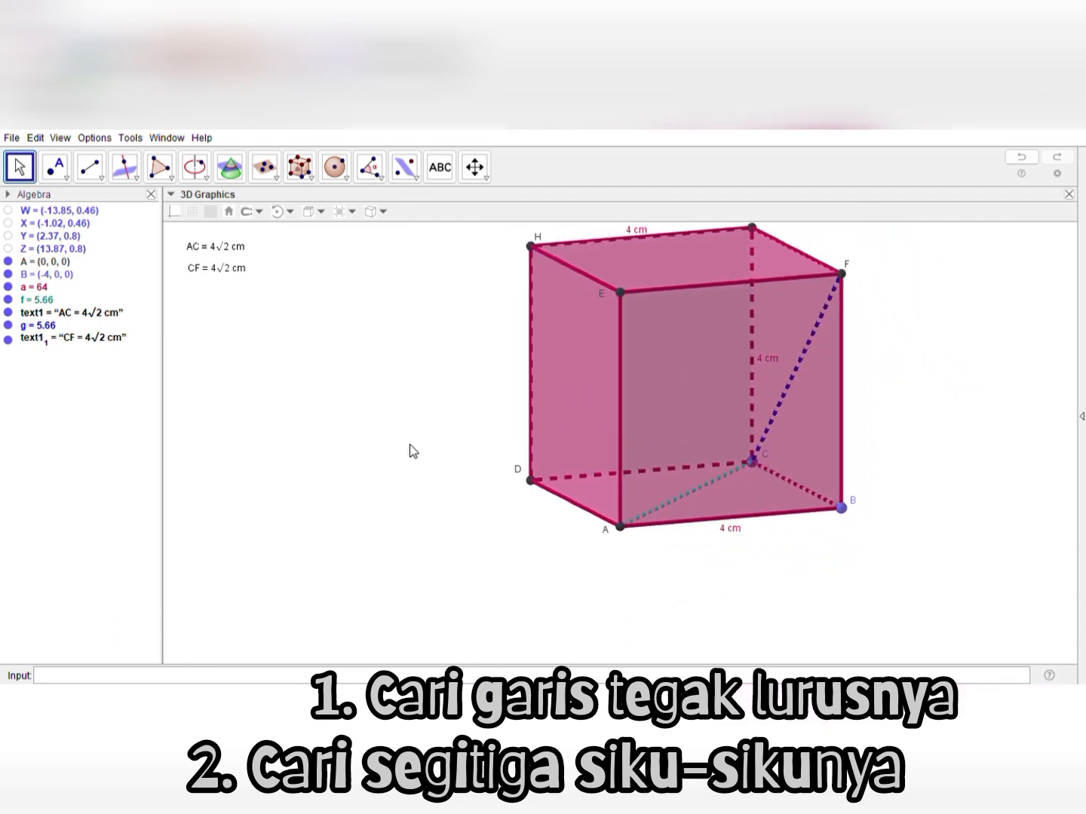
{"action": "left_click_drag", "start_coordinate": [410, 449], "coordinate": [411, 442]}
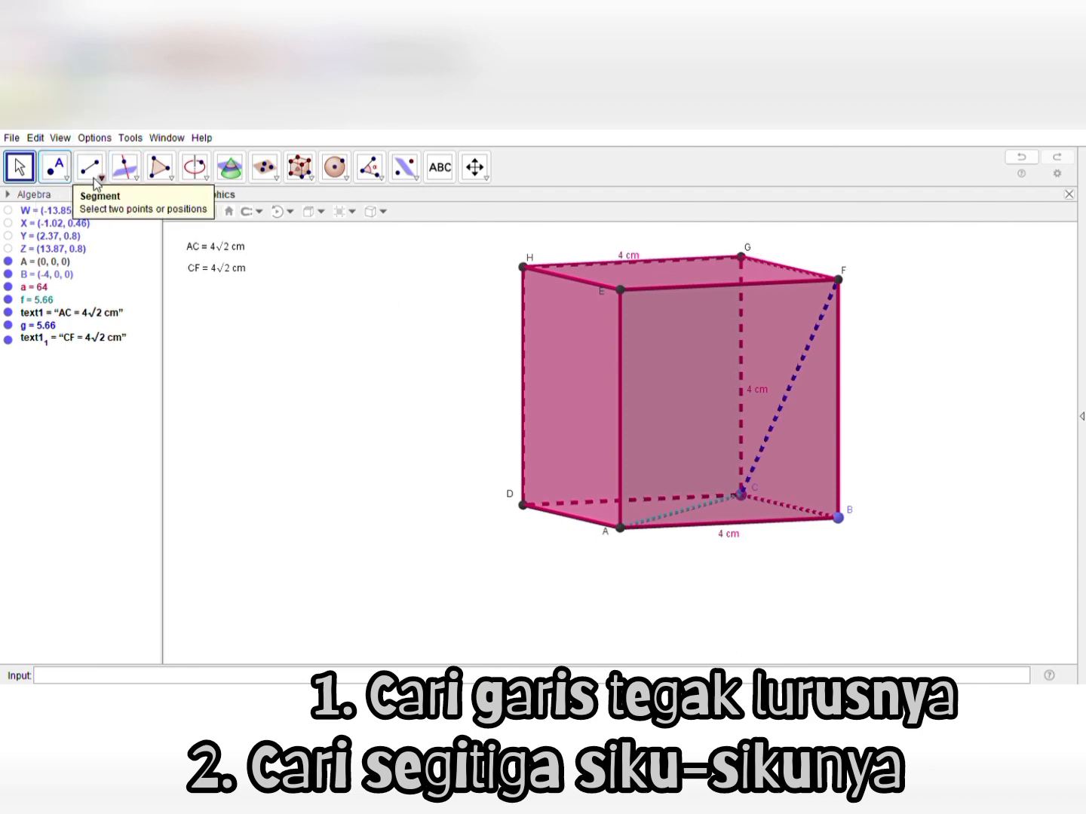
{"action": "left_click", "coordinate": [92, 172]}
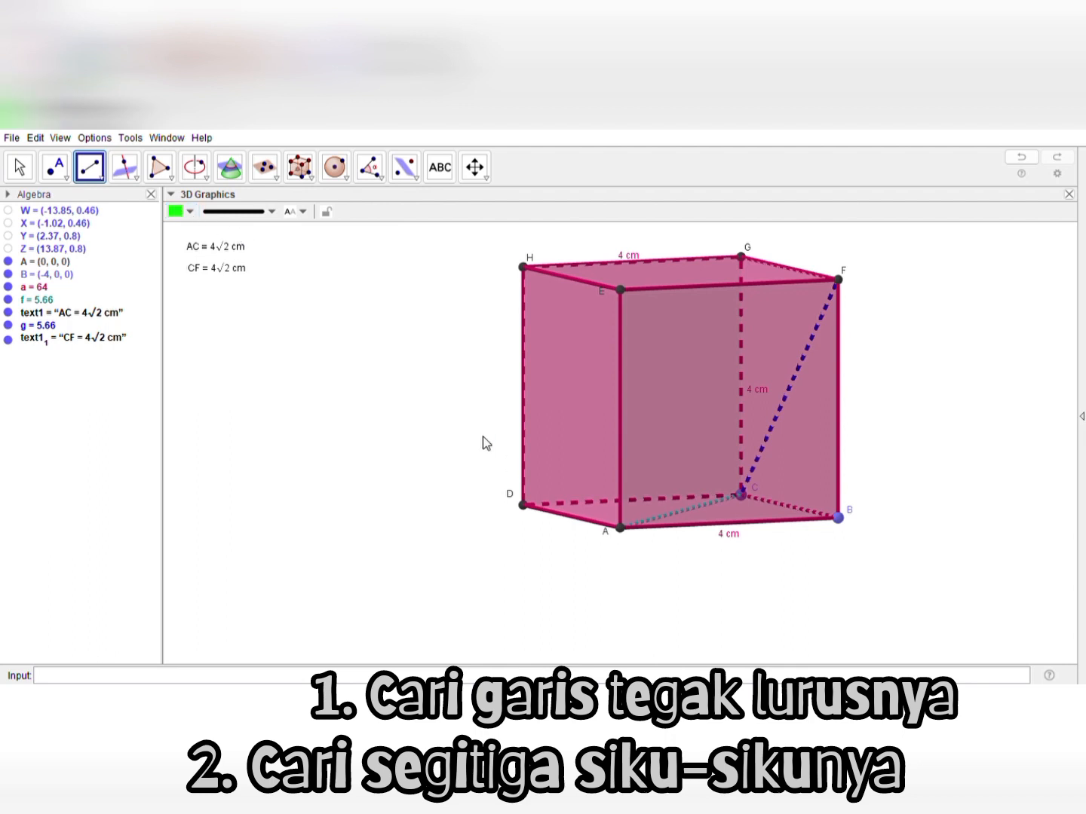
{"action": "left_click", "coordinate": [621, 528]}
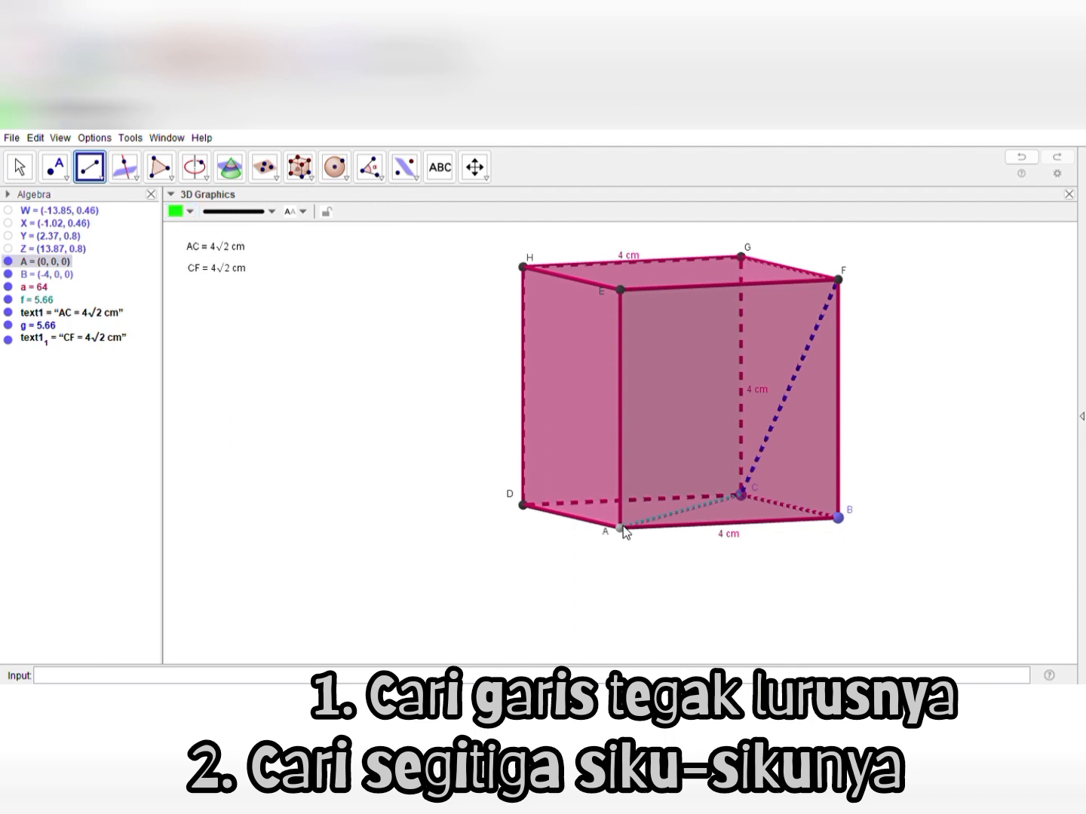
{"action": "left_click", "coordinate": [742, 258]}
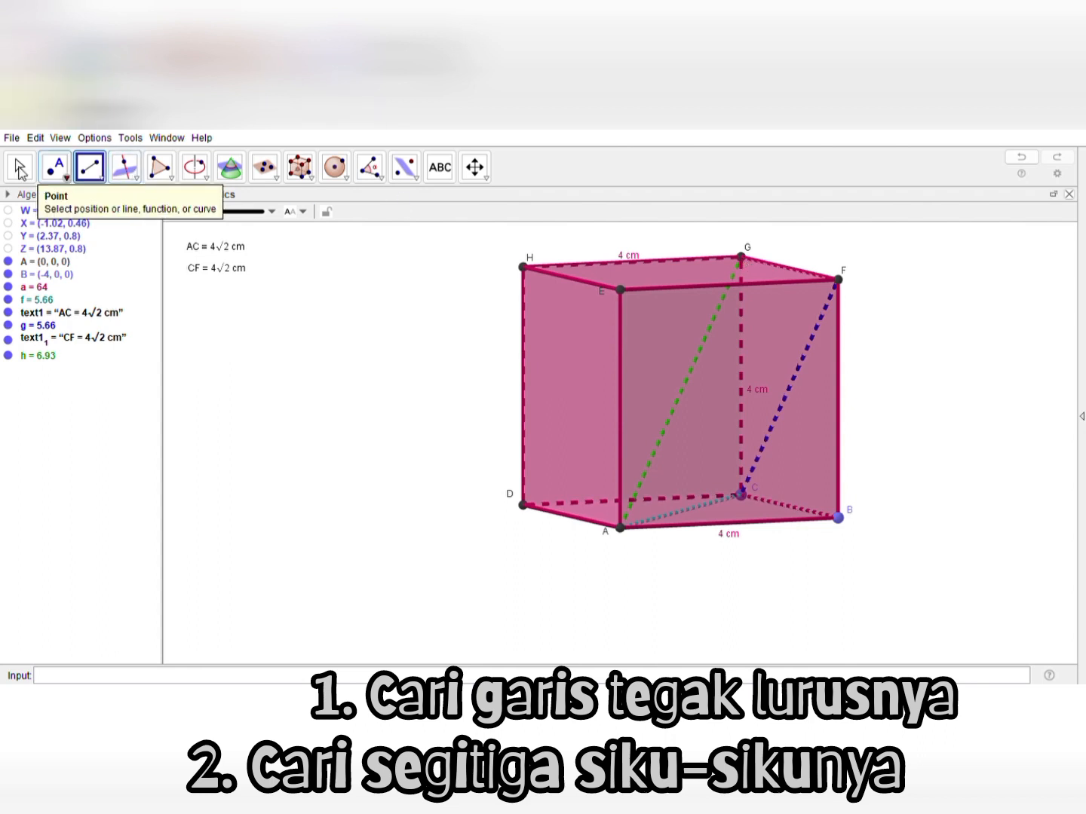
{"action": "left_click", "coordinate": [19, 167]}
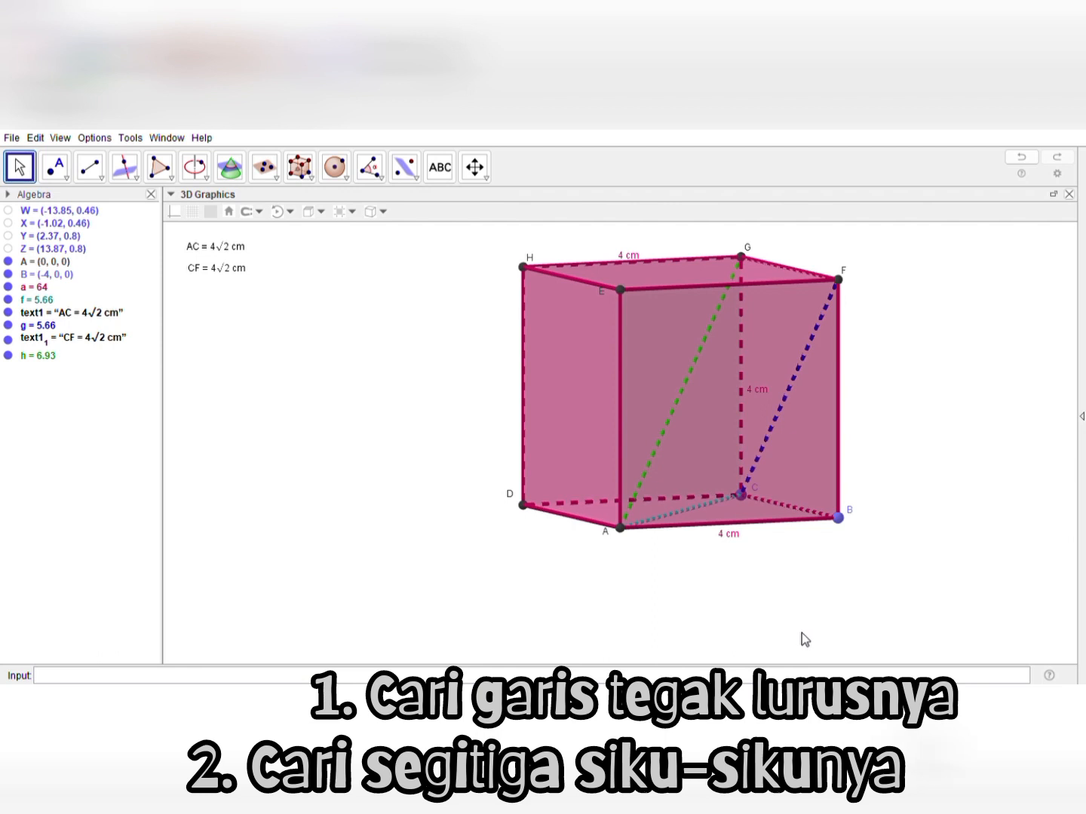
Duplicate the CF text, place the copy below it, and change it to "AG = 4√3 cm"
{"action": "mouse_move", "coordinate": [801, 634]}
{"action": "left_mouse_down"}
{"action": "mouse_move", "coordinate": [750, 637]}
{"action": "mouse_move", "coordinate": [712, 618]}
{"action": "mouse_move", "coordinate": [652, 619]}
{"action": "mouse_move", "coordinate": [695, 641]}
{"action": "mouse_move", "coordinate": [838, 623]}
{"action": "mouse_move", "coordinate": [701, 596]}
{"action": "mouse_move", "coordinate": [682, 628]}
{"action": "mouse_move", "coordinate": [710, 638]}
{"action": "mouse_move", "coordinate": [805, 637]}
{"action": "mouse_move", "coordinate": [775, 648]}
{"action": "mouse_move", "coordinate": [633, 623]}
{"action": "mouse_move", "coordinate": [625, 577]}
{"action": "mouse_move", "coordinate": [630, 635]}
{"action": "mouse_move", "coordinate": [645, 657]}
{"action": "mouse_move", "coordinate": [749, 637]}
{"action": "mouse_move", "coordinate": [846, 641]}
{"action": "mouse_move", "coordinate": [717, 633]}
{"action": "mouse_move", "coordinate": [803, 642]}
{"action": "mouse_move", "coordinate": [798, 635]}
{"action": "left_mouse_up"}
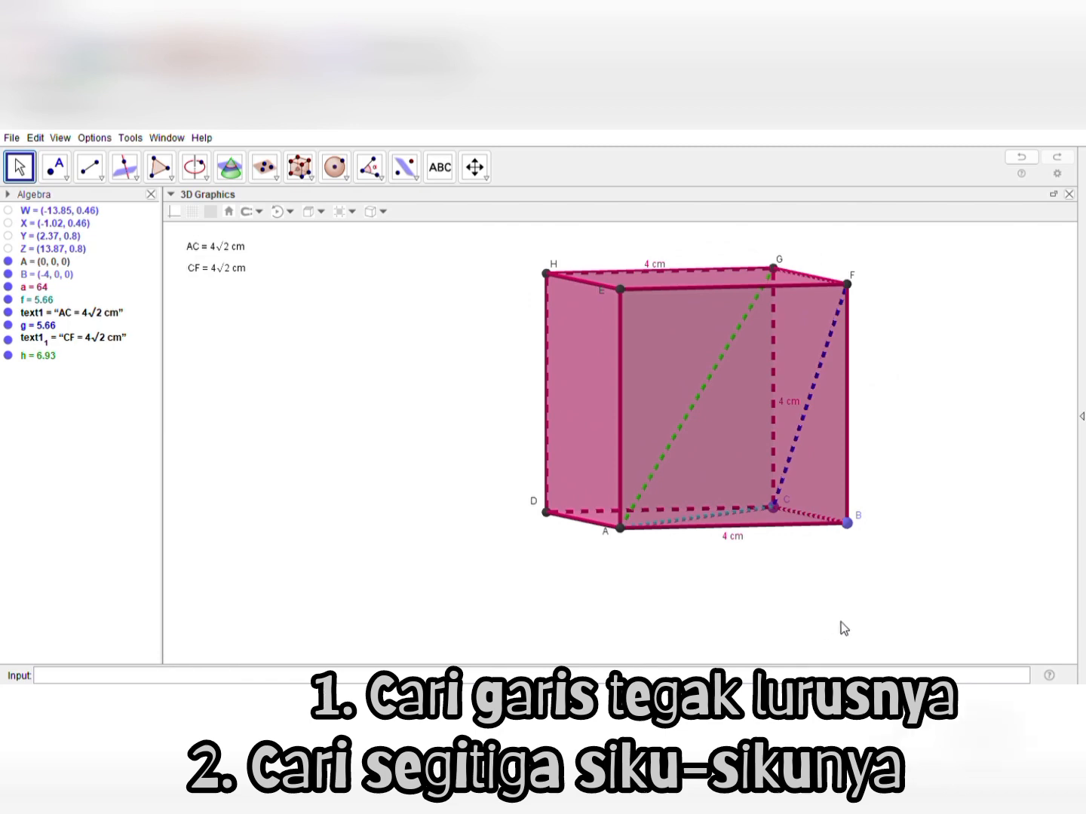
{"action": "mouse_move", "coordinate": [840, 622]}
{"action": "left_mouse_down"}
{"action": "mouse_move", "coordinate": [794, 625]}
{"action": "mouse_move", "coordinate": [833, 623]}
{"action": "left_mouse_up"}
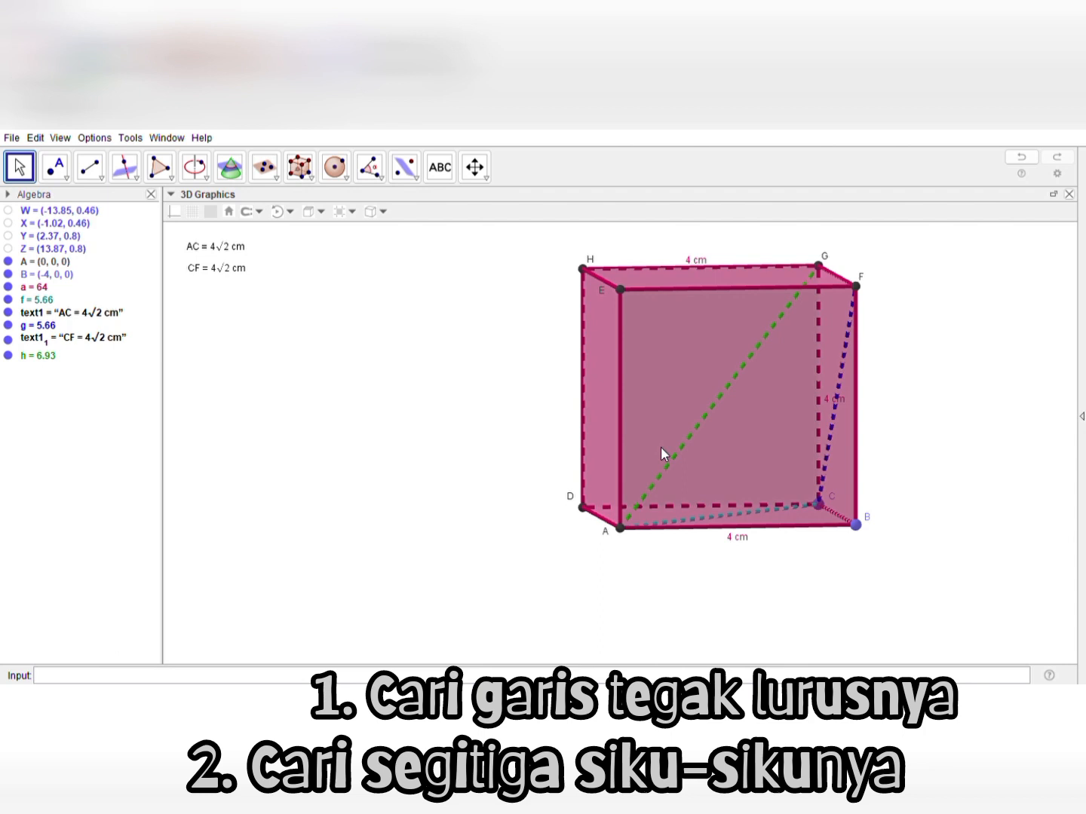
{"action": "left_click", "coordinate": [198, 270]}
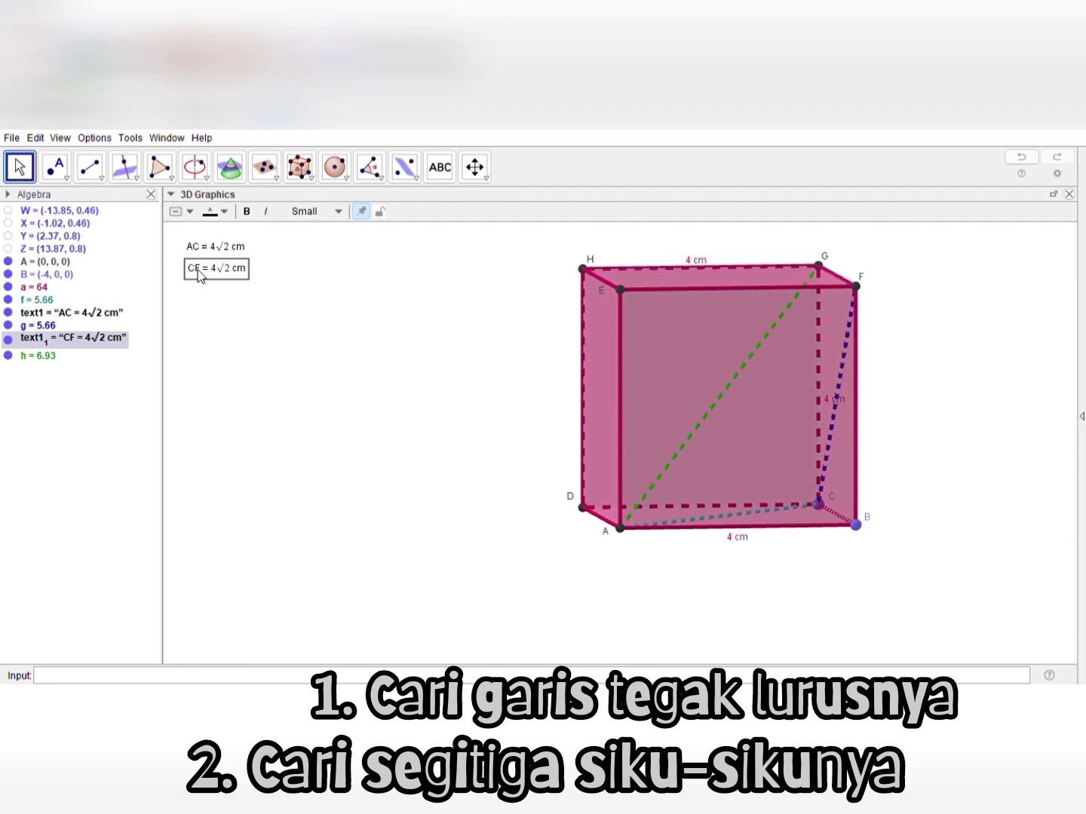
{"action": "key", "text": "ctrl+c"}
{"action": "key", "text": "ctrl+v"}
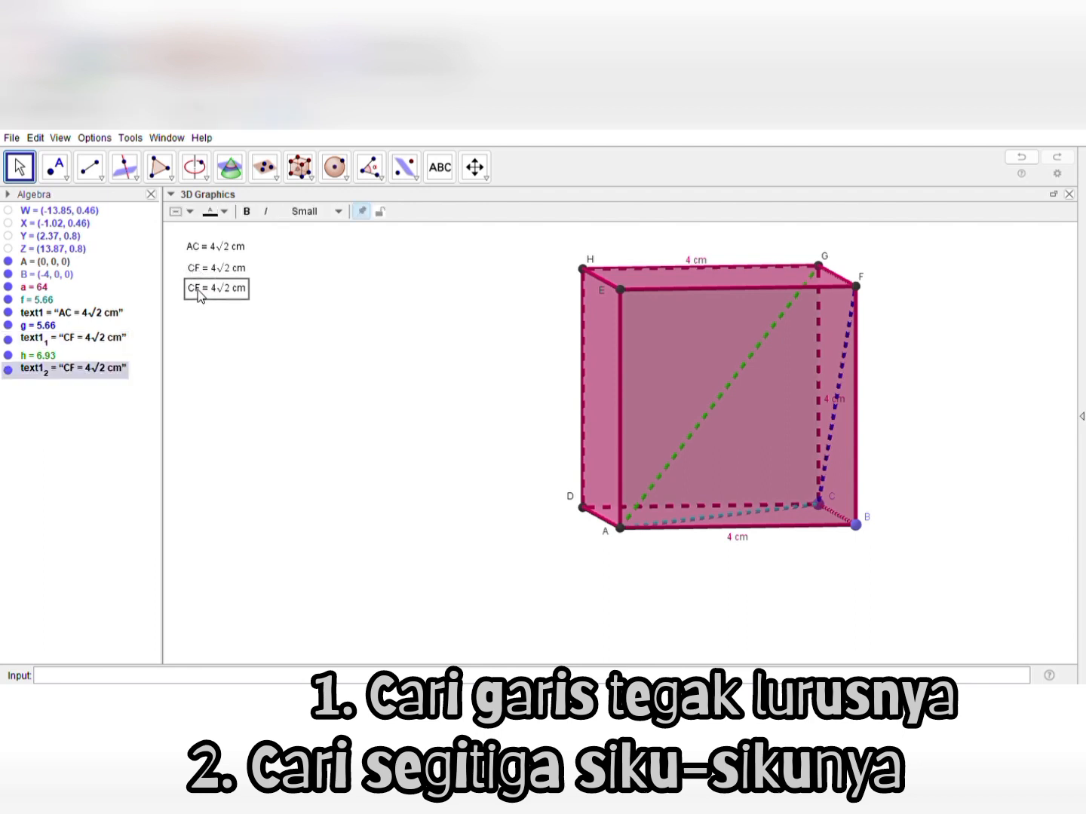
{"action": "left_click", "coordinate": [197, 289]}
{"action": "left_click", "coordinate": [528, 340]}
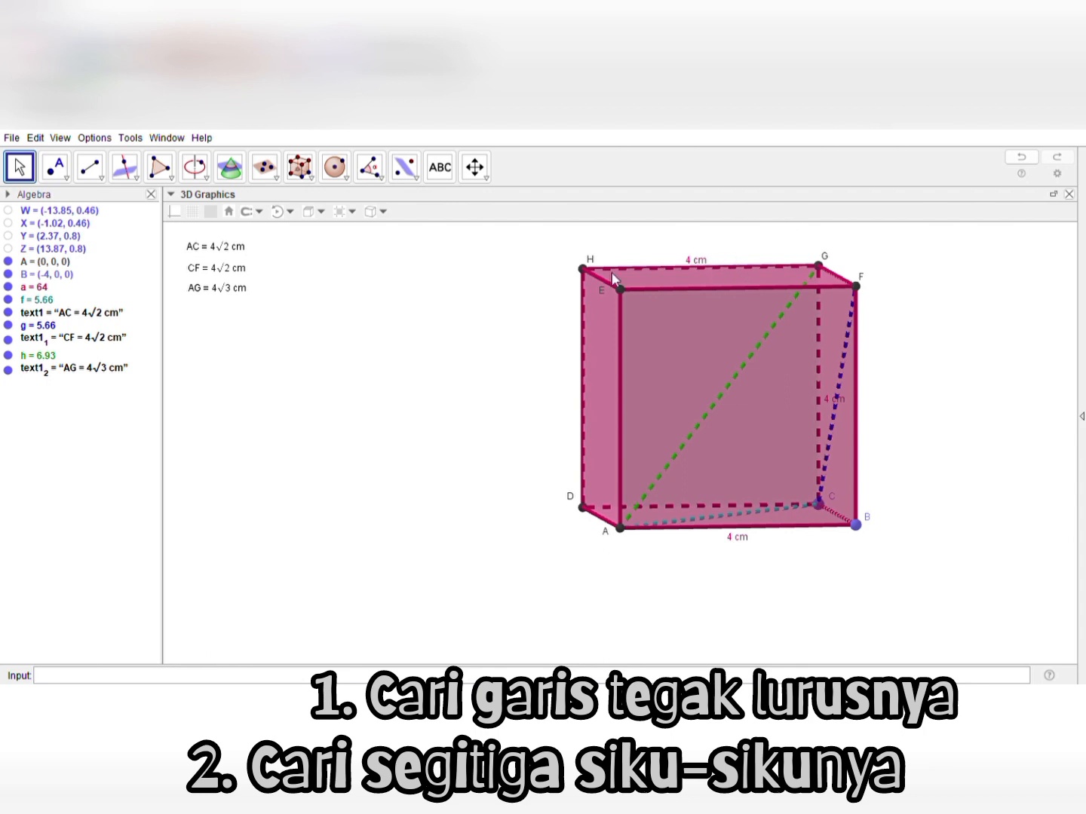
Draw dark grey segments HF and EG as the two diagonals of the cube's top face
{"action": "left_click", "coordinate": [91, 171]}
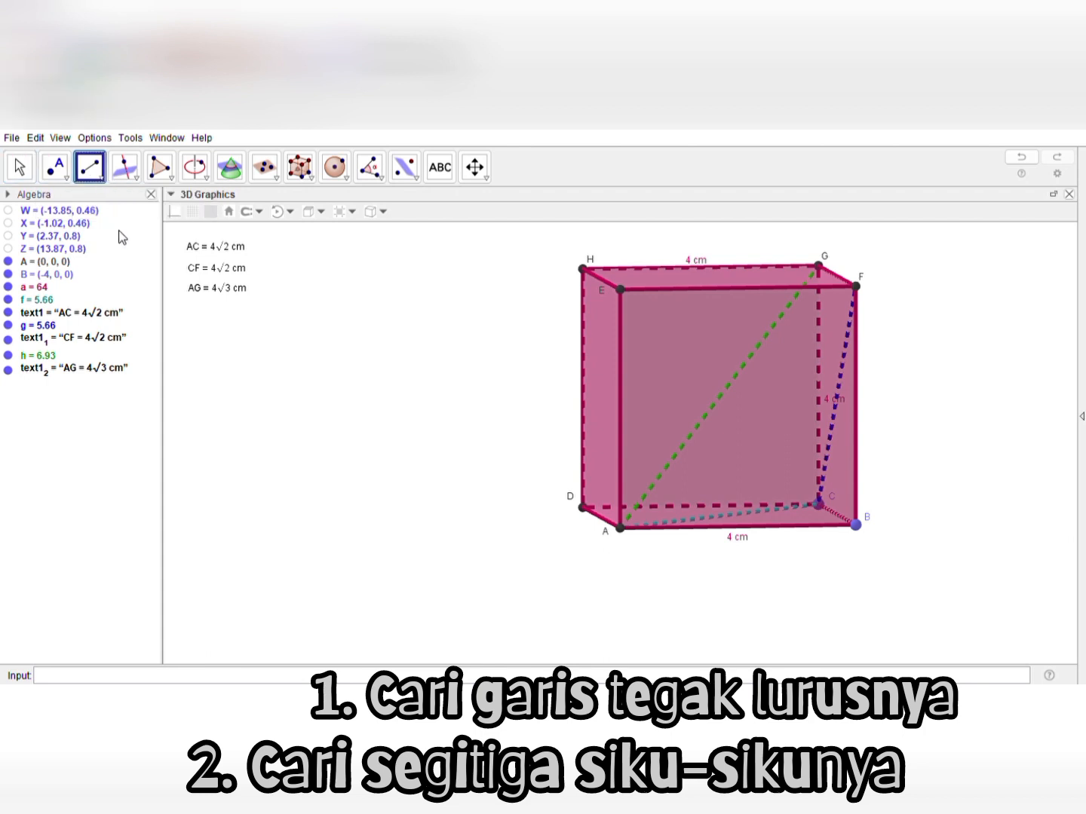
{"action": "left_click", "coordinate": [585, 268]}
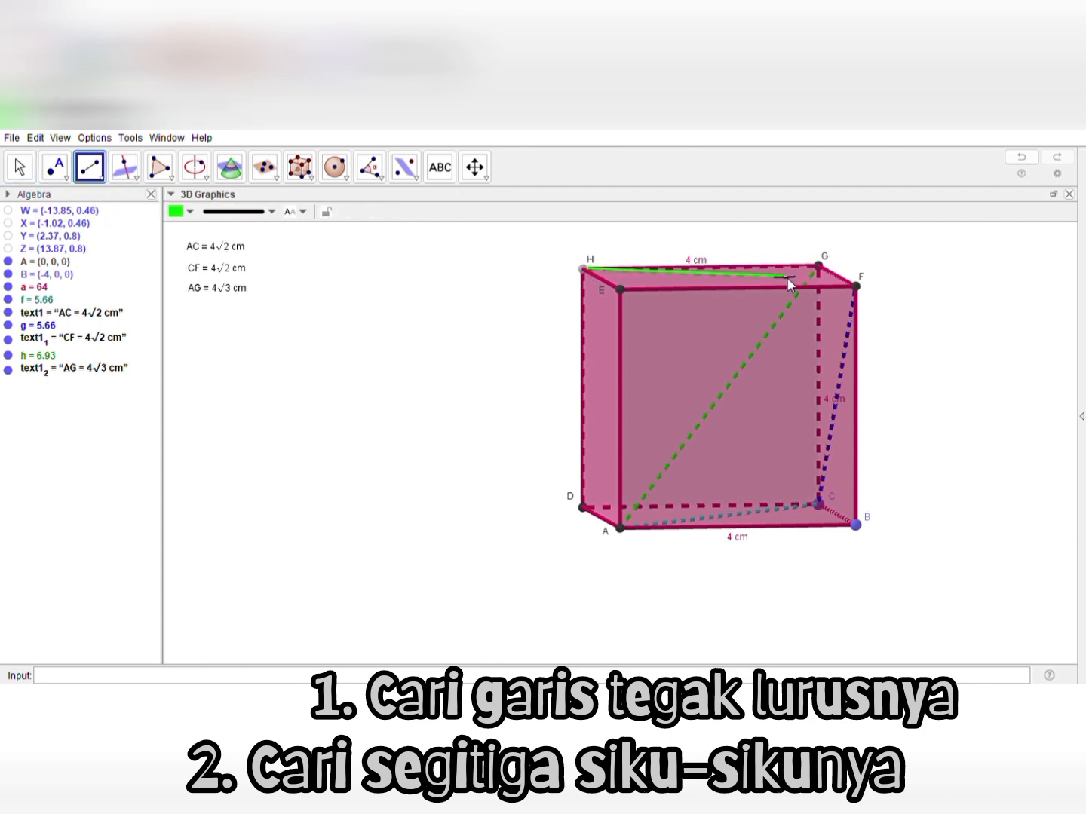
{"action": "left_click", "coordinate": [856, 286]}
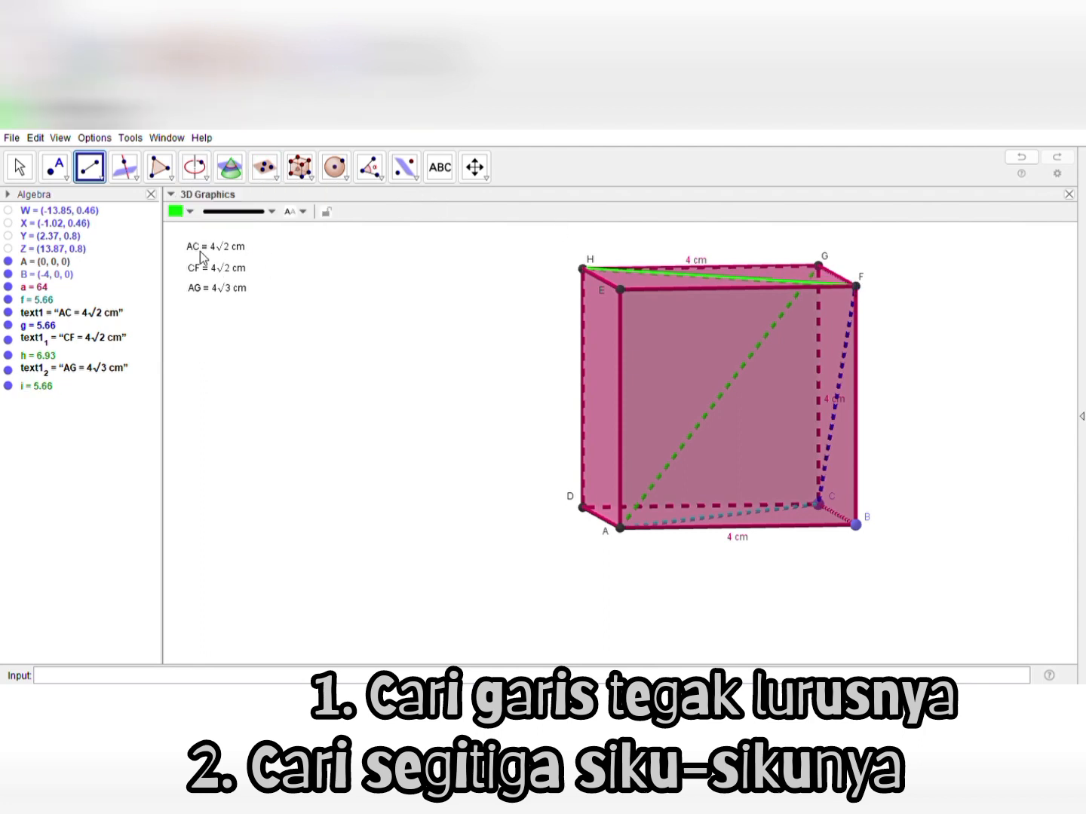
{"action": "left_click", "coordinate": [279, 254]}
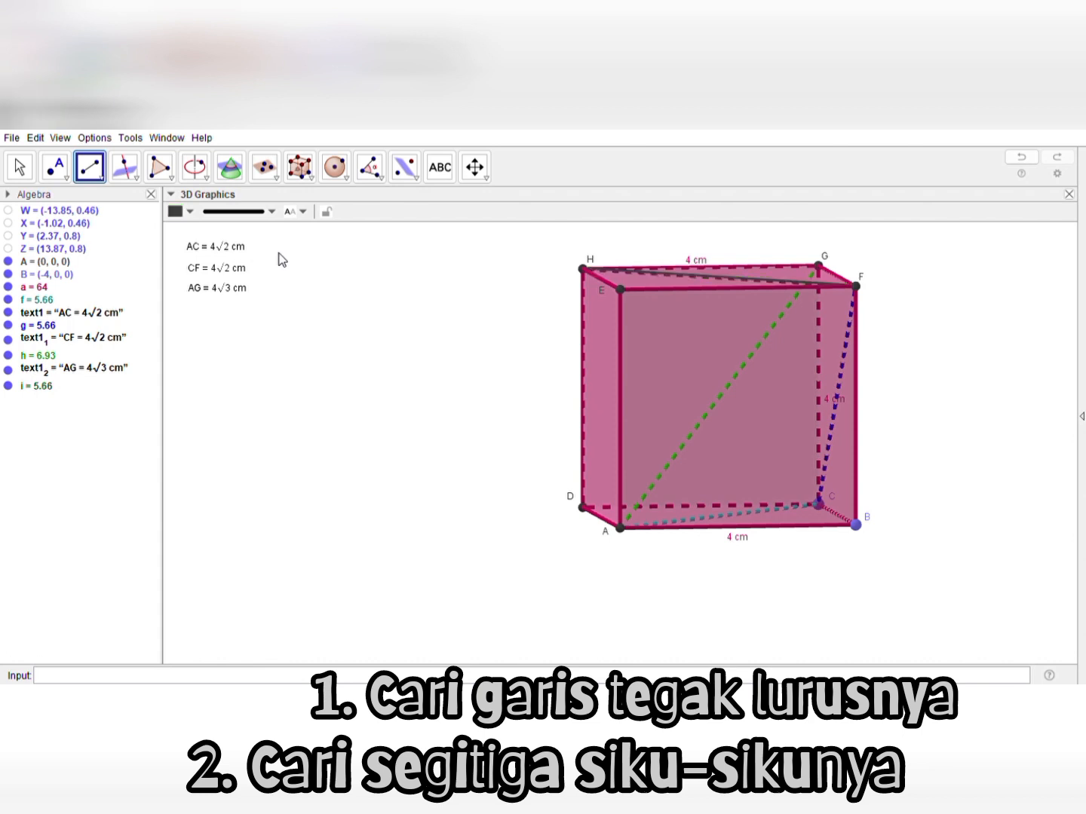
{"action": "left_click", "coordinate": [621, 289]}
{"action": "left_click", "coordinate": [819, 268]}
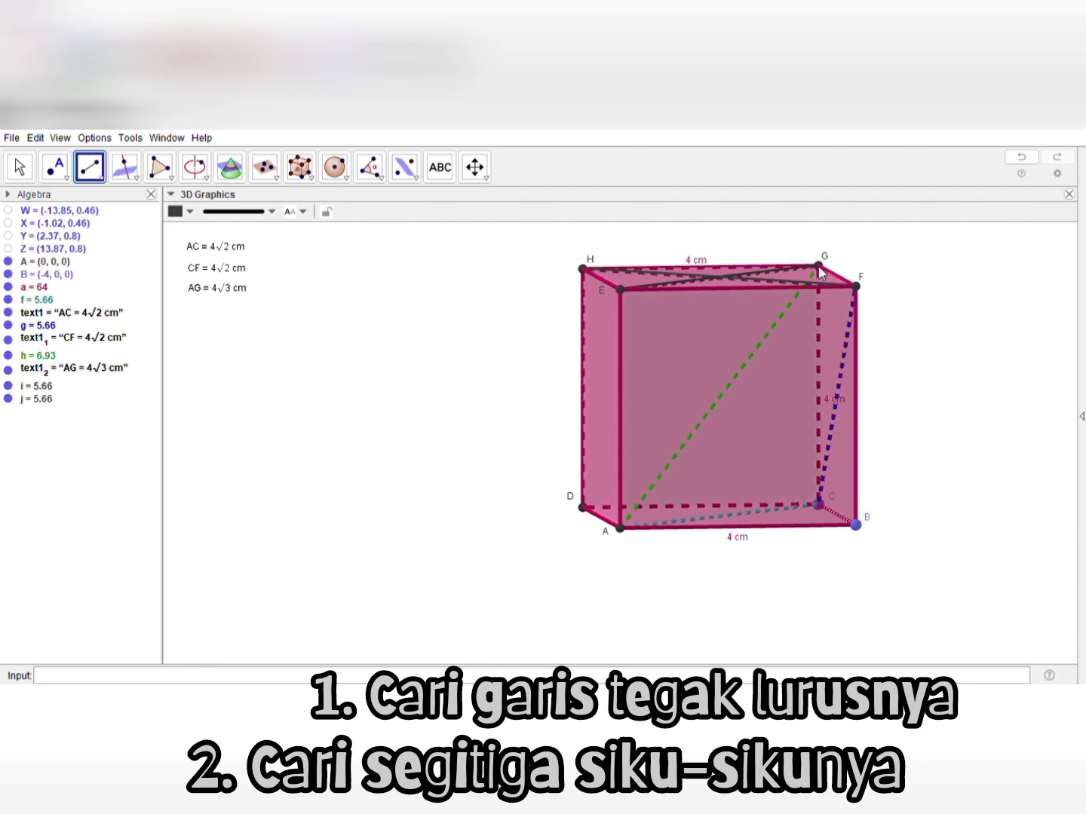
{"action": "left_click", "coordinate": [32, 167]}
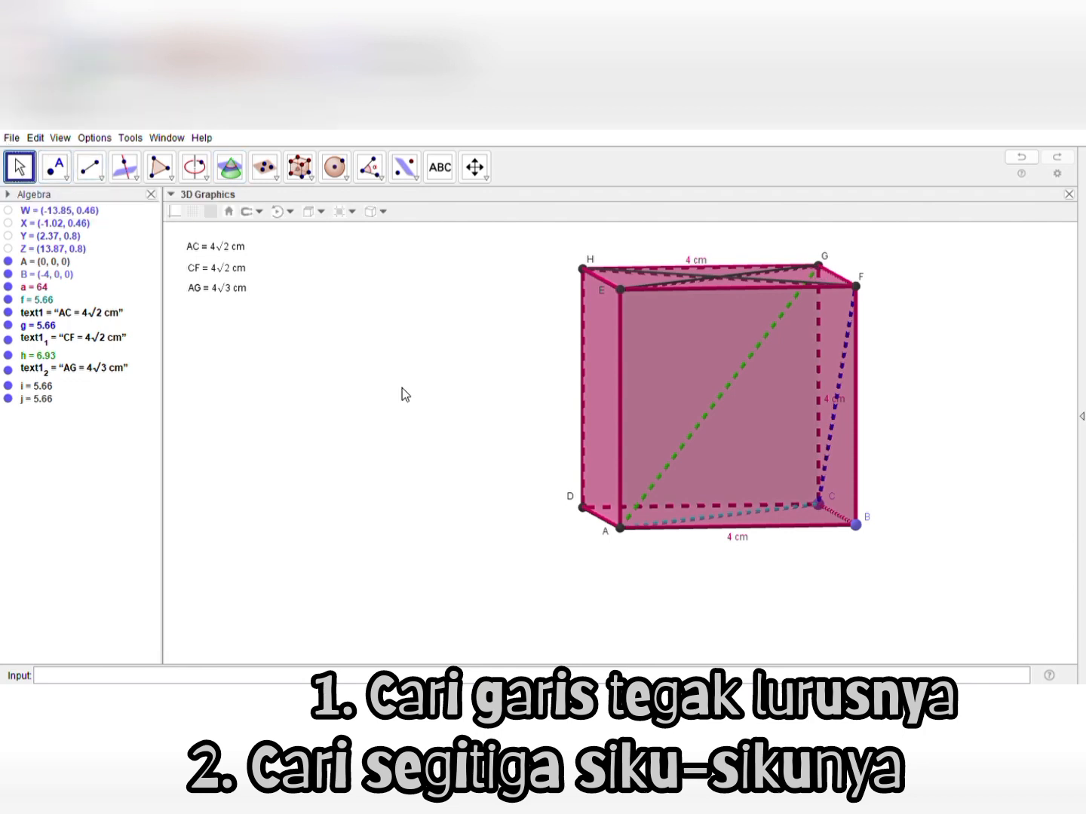
Create the intersection point of diagonals HF and EG on the cube's top face
{"action": "left_click_drag", "start_coordinate": [402, 388], "coordinate": [410, 403]}
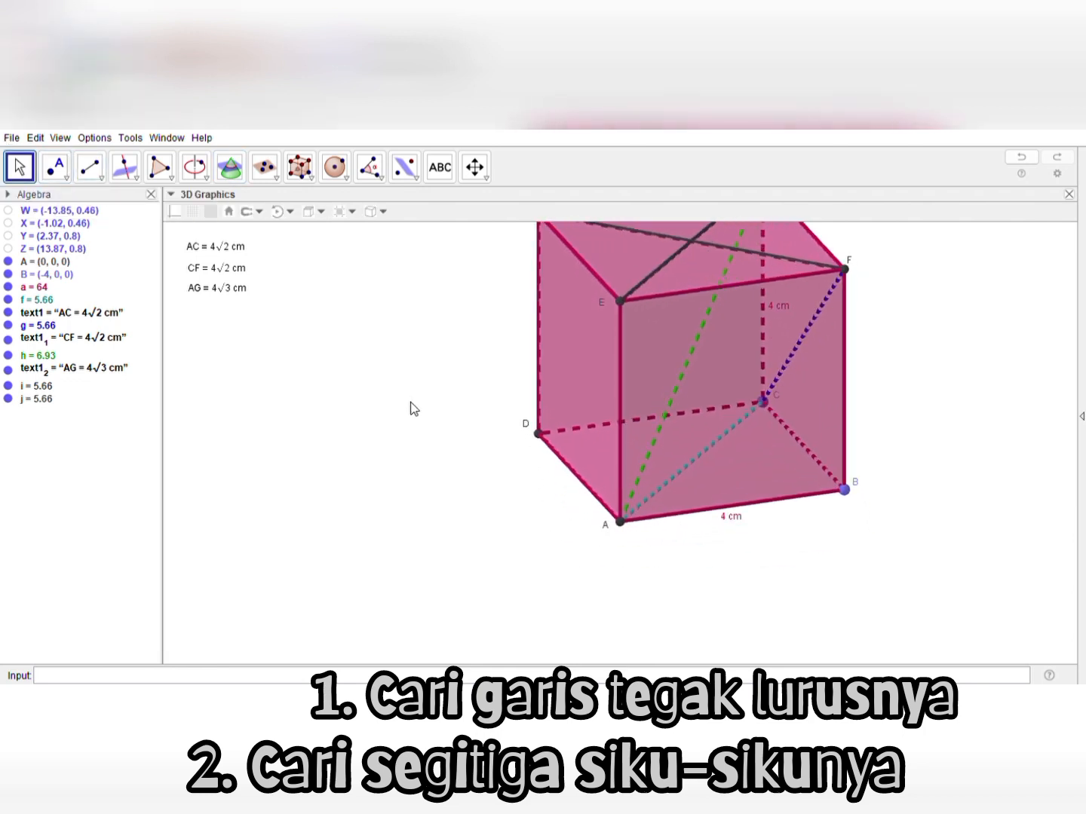
{"action": "left_click", "coordinate": [487, 181]}
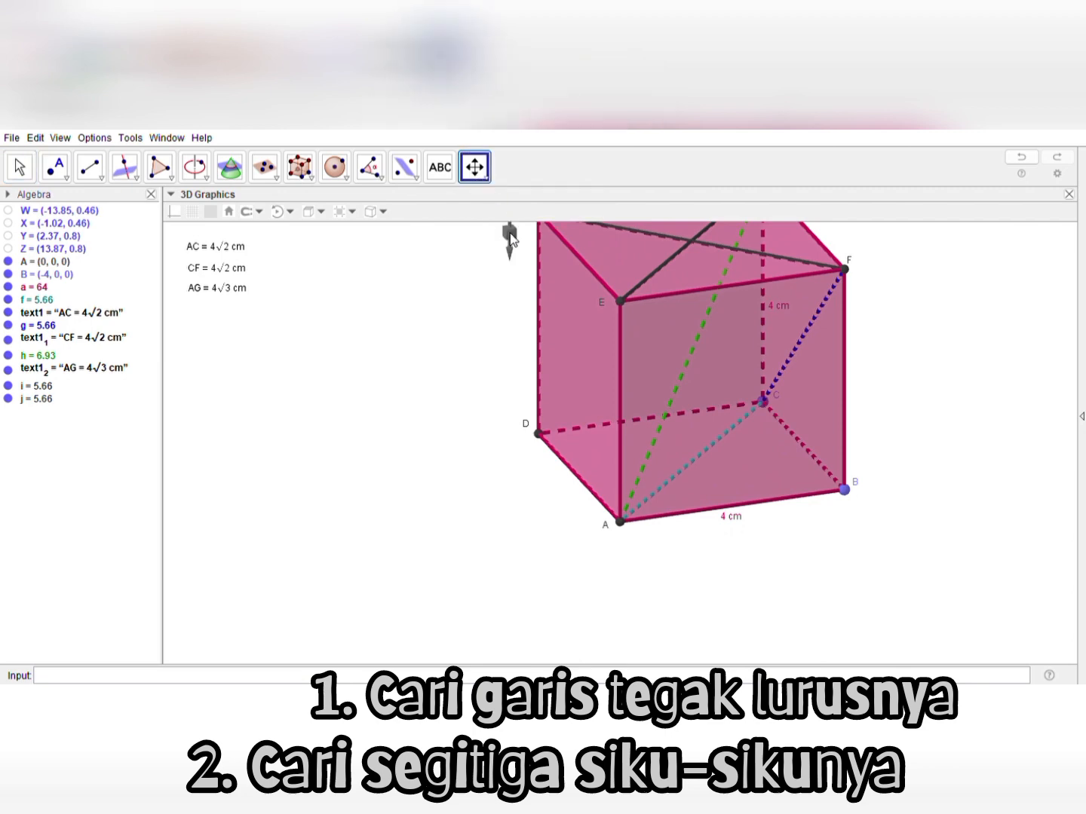
{"action": "left_click_drag", "start_coordinate": [495, 267], "coordinate": [493, 358]}
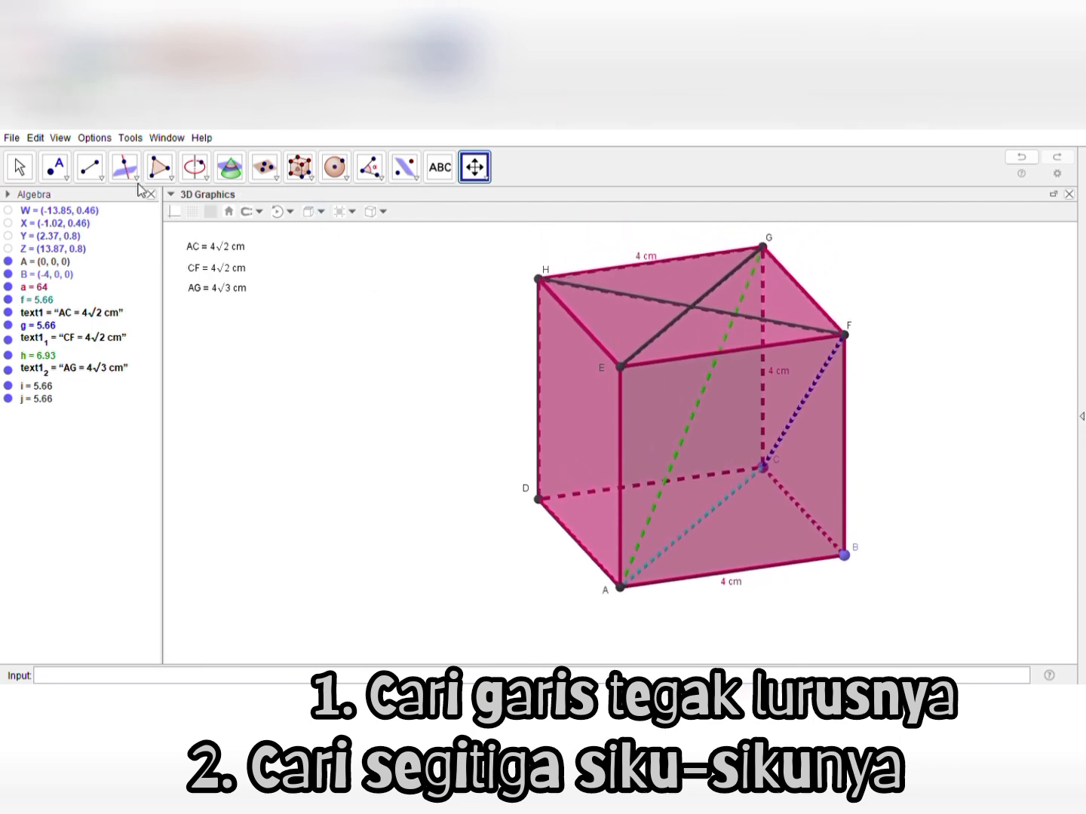
{"action": "left_click", "coordinate": [21, 167]}
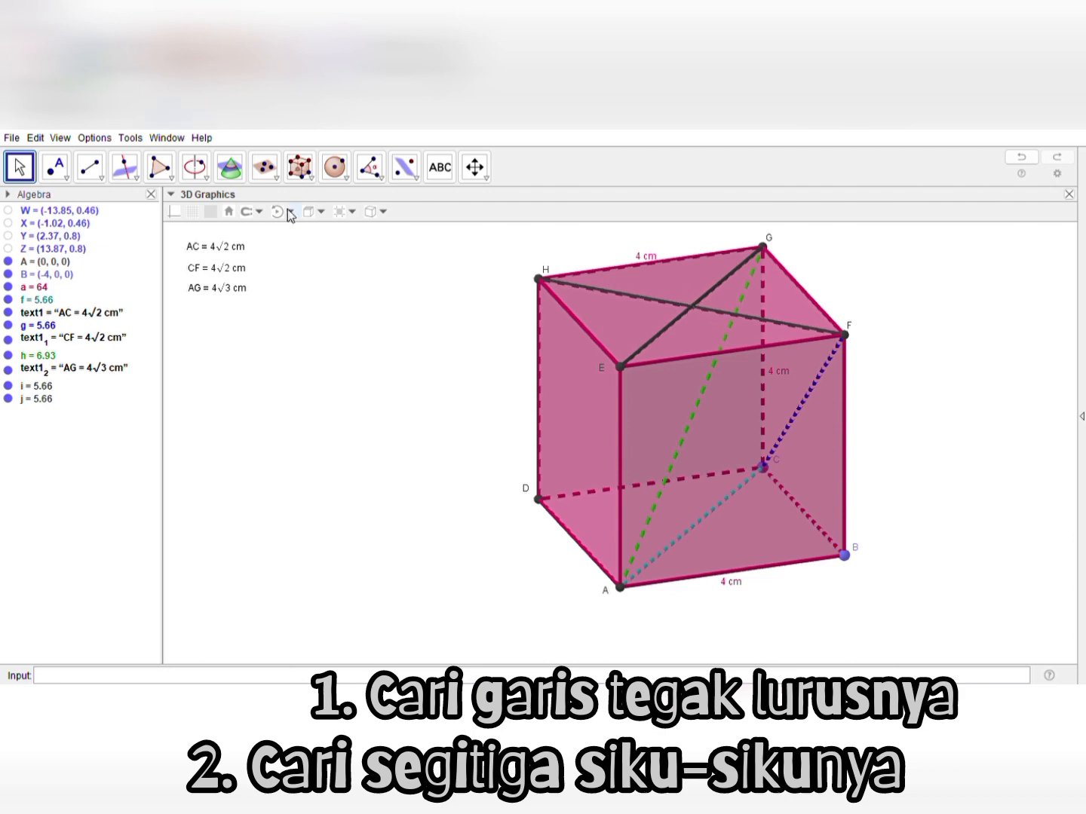
{"action": "left_click", "coordinate": [79, 263]}
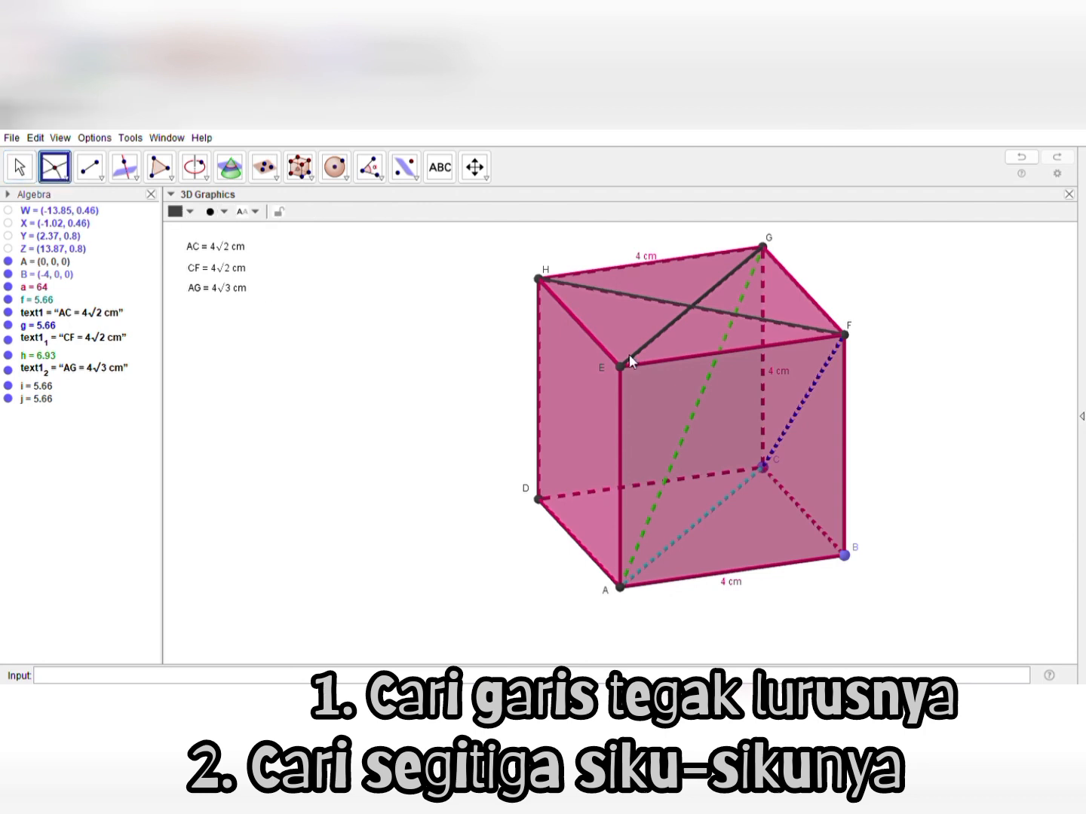
{"action": "left_click", "coordinate": [628, 295]}
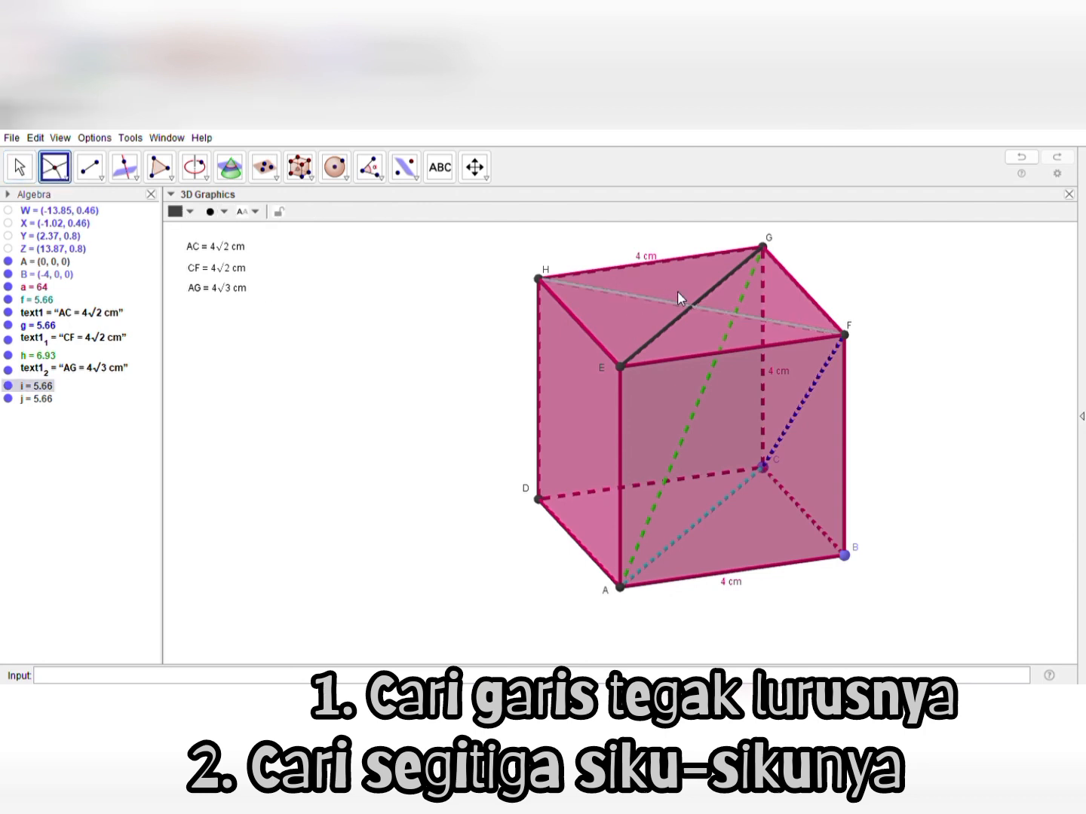
{"action": "left_click", "coordinate": [711, 290]}
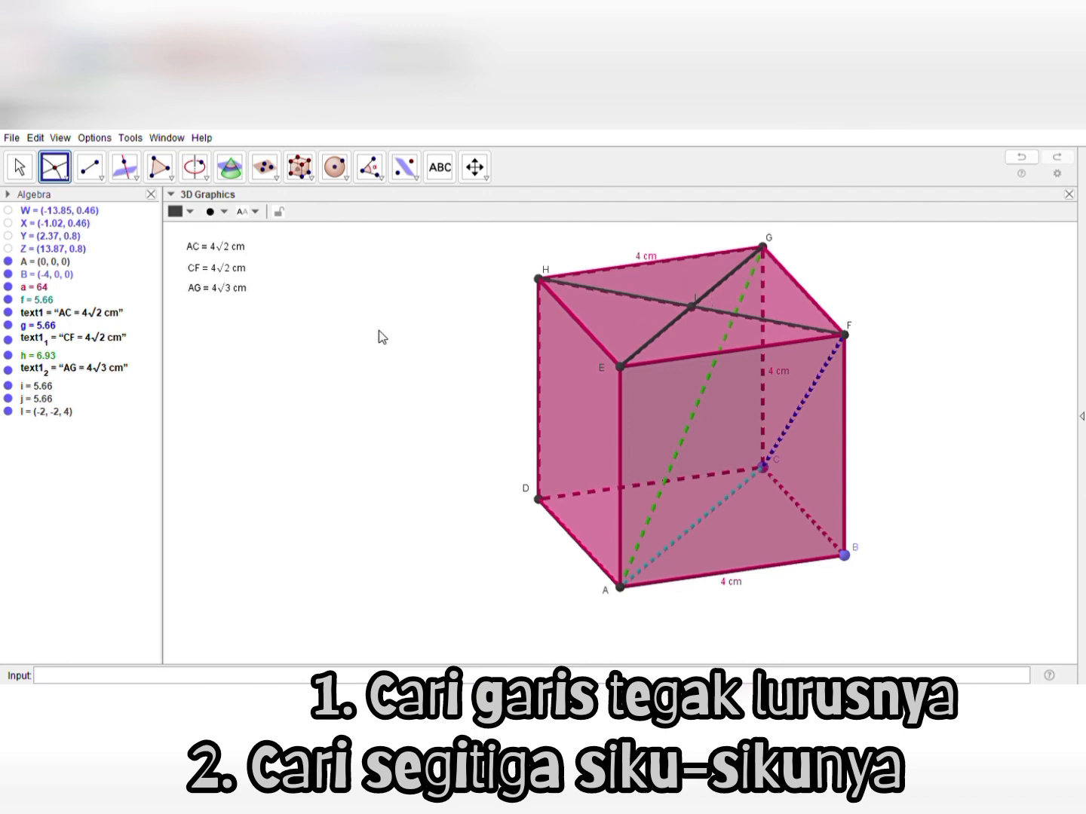
{"action": "left_click", "coordinate": [20, 167]}
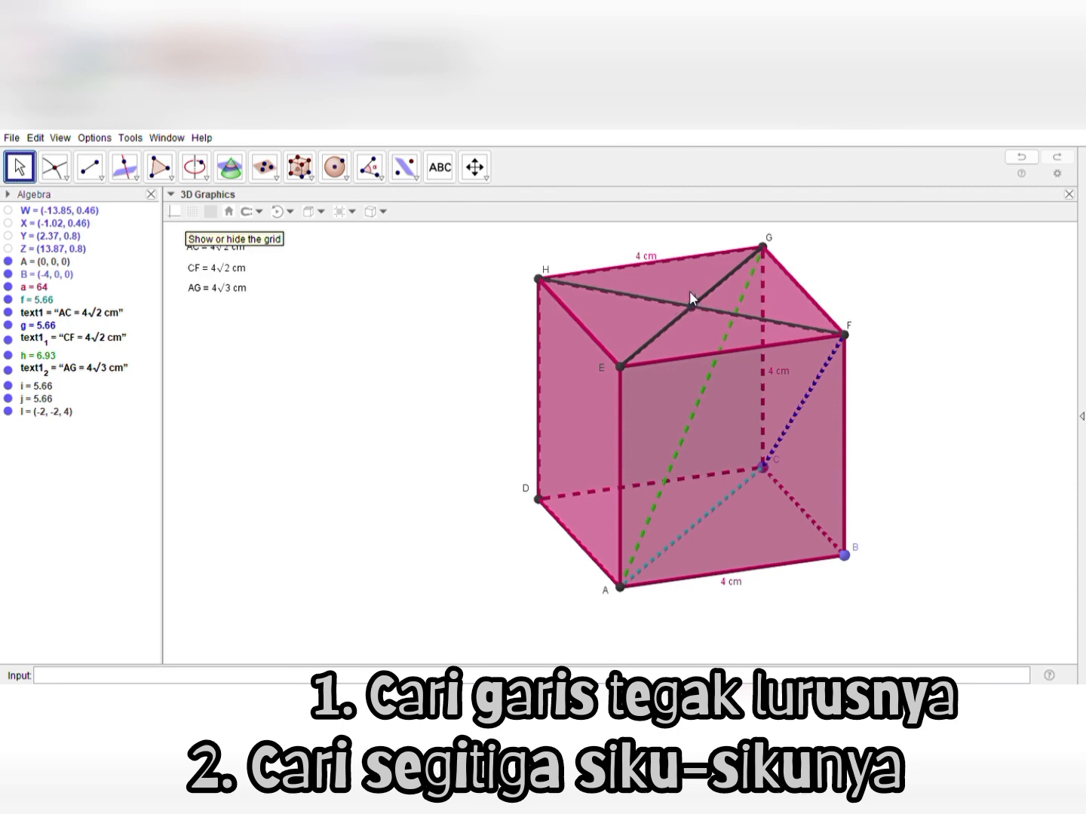
Rename the intersection point at the top face's centre as O
{"action": "right_click_drag", "start_coordinate": [689, 291], "coordinate": [689, 297]}
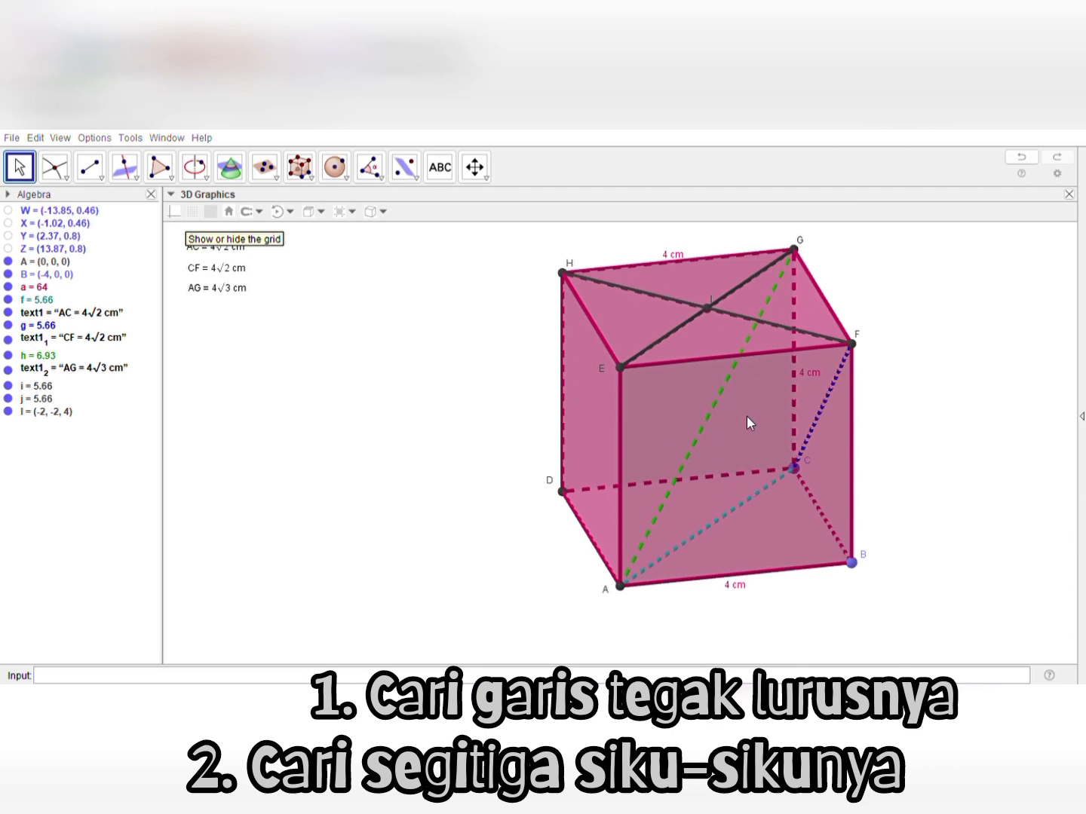
{"action": "left_click", "coordinate": [603, 424]}
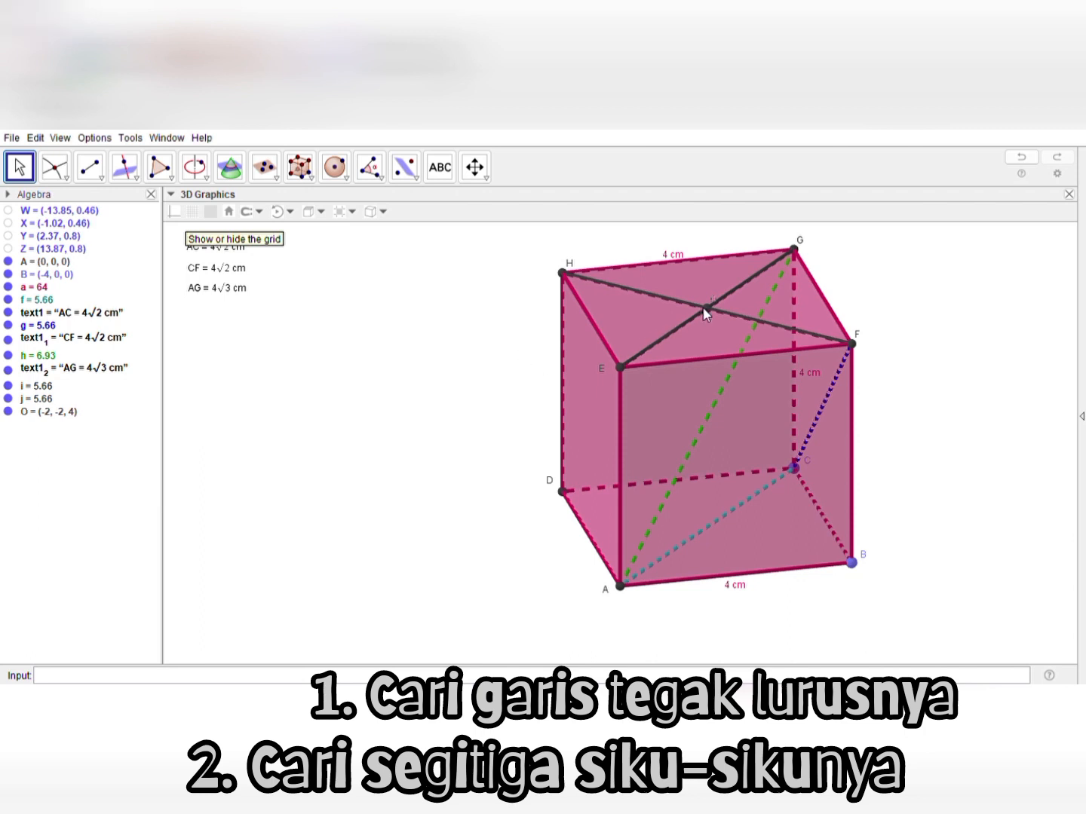
{"action": "left_click", "coordinate": [442, 361]}
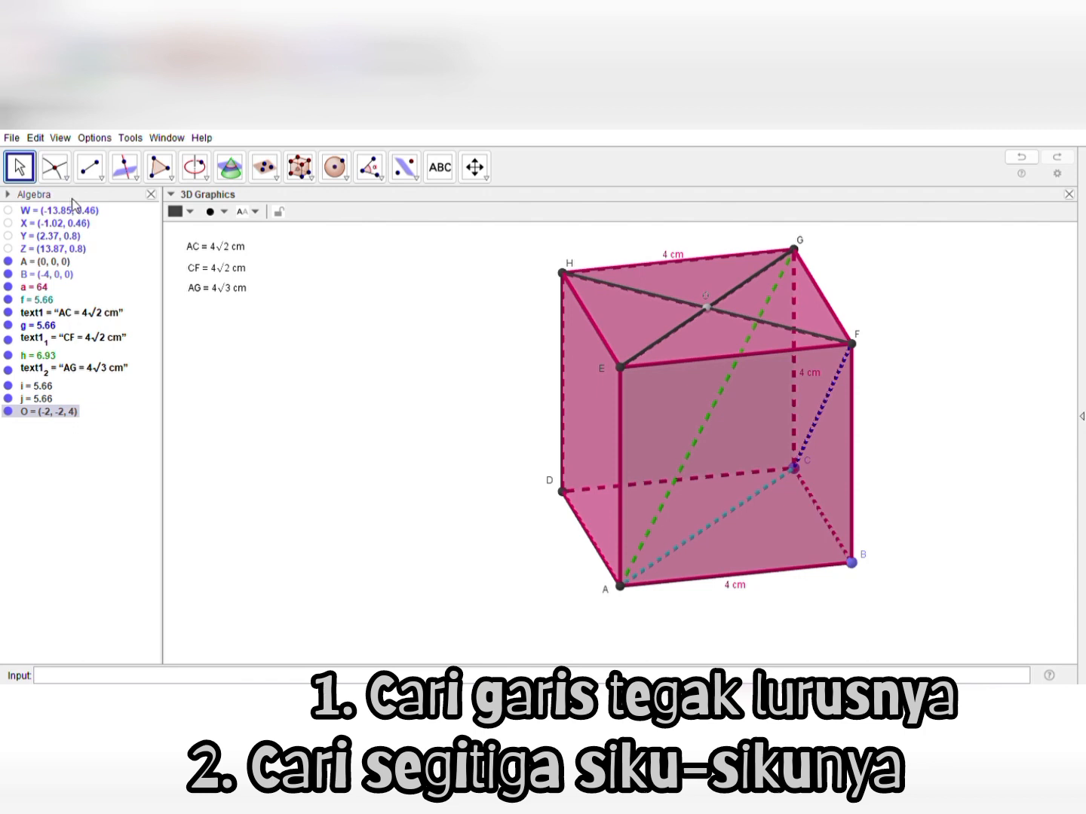
Draw a yellow segment from vertex C to the top face's centre O
{"action": "left_click", "coordinate": [64, 173]}
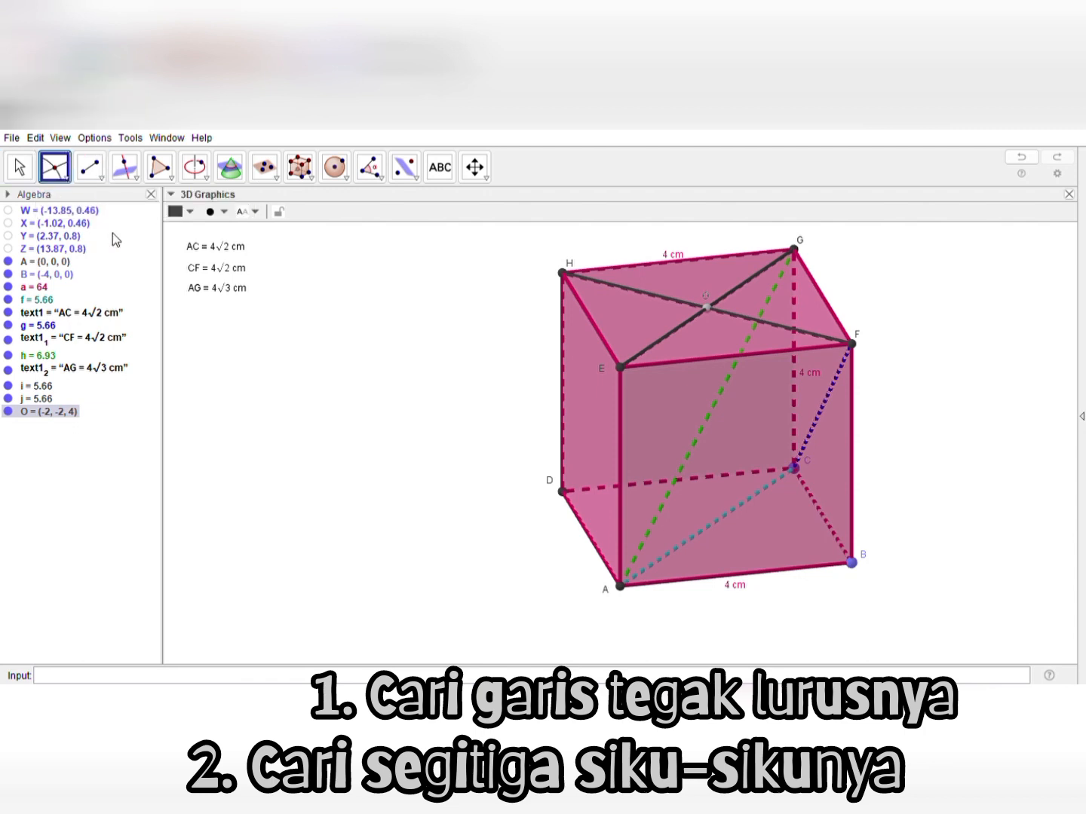
{"action": "left_click", "coordinate": [90, 167]}
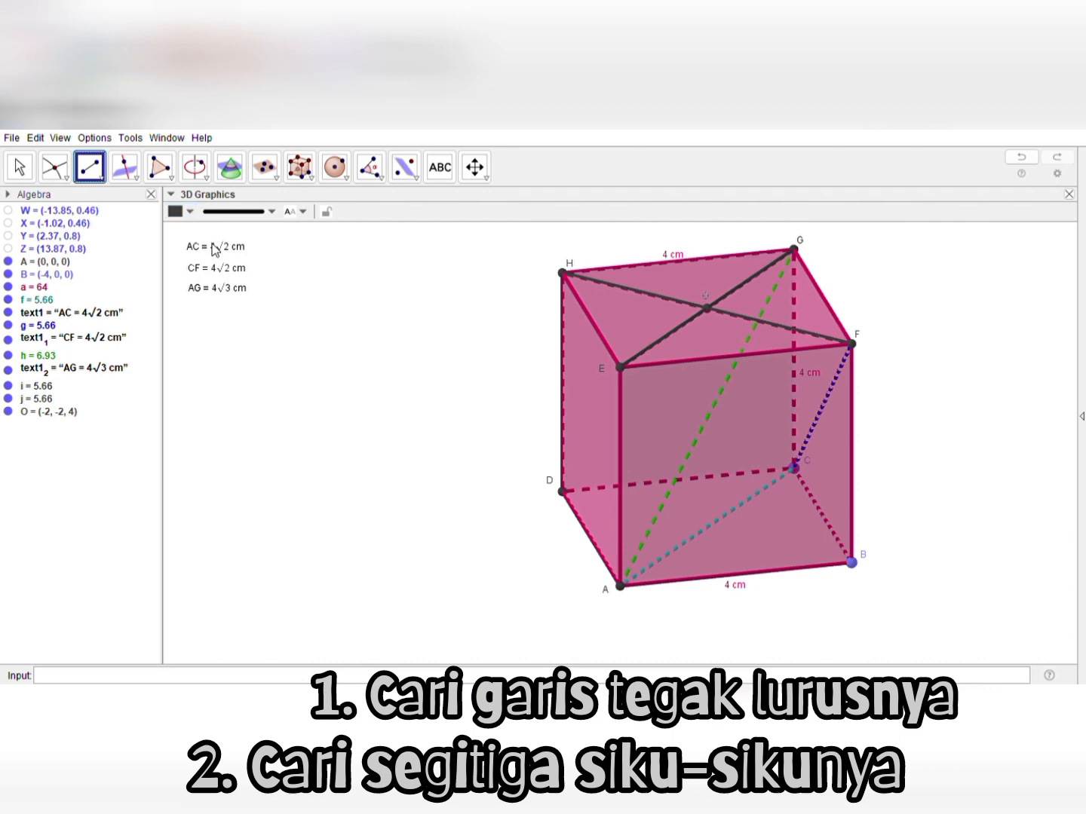
{"action": "left_click", "coordinate": [795, 467]}
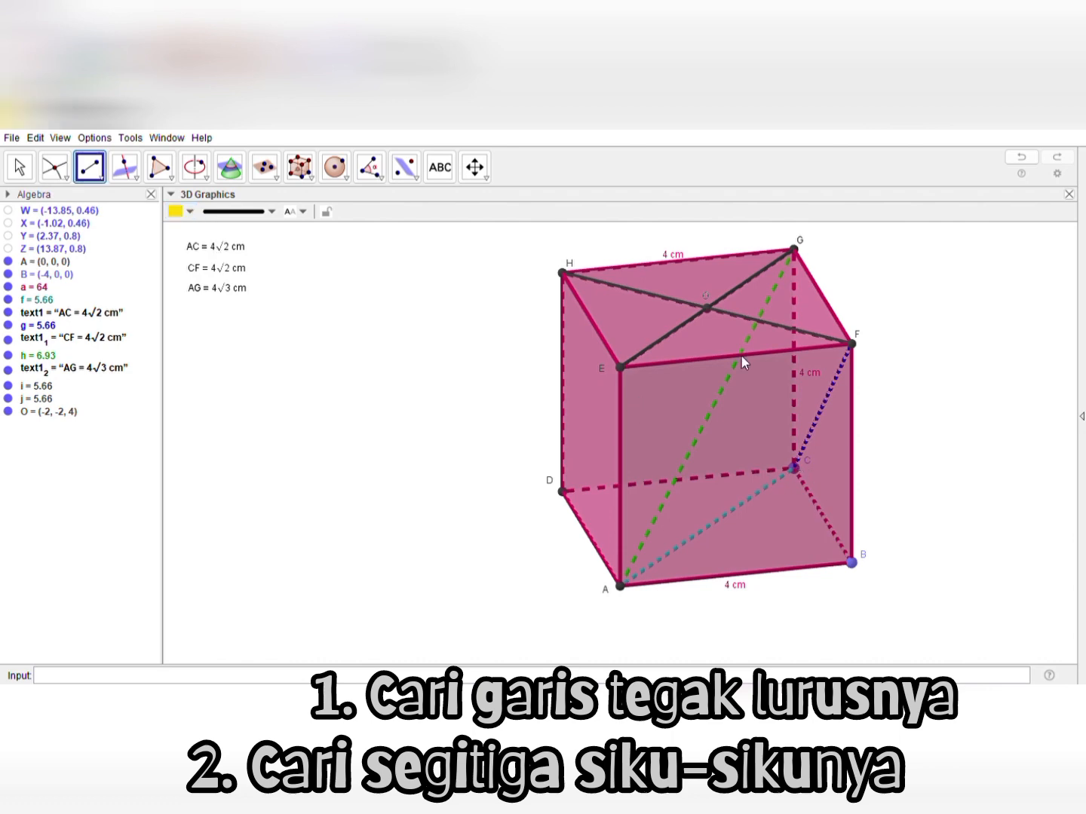
{"action": "left_click", "coordinate": [711, 309]}
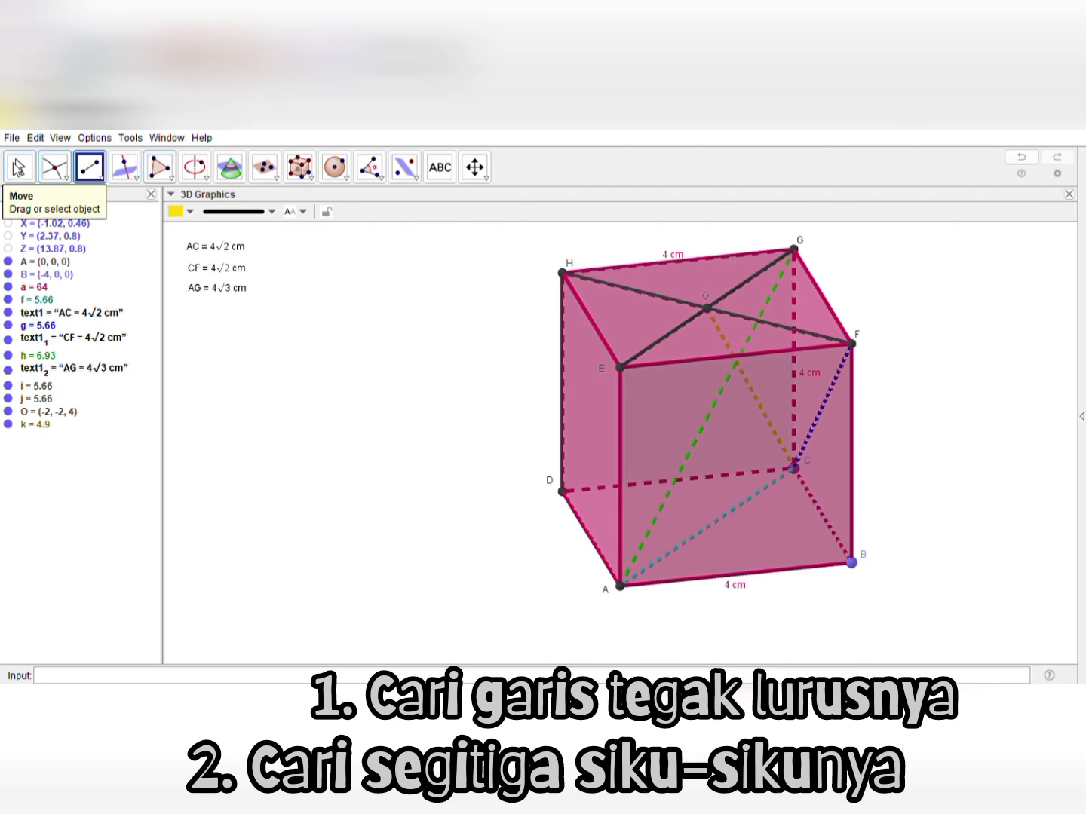
{"action": "key", "text": "Escape"}
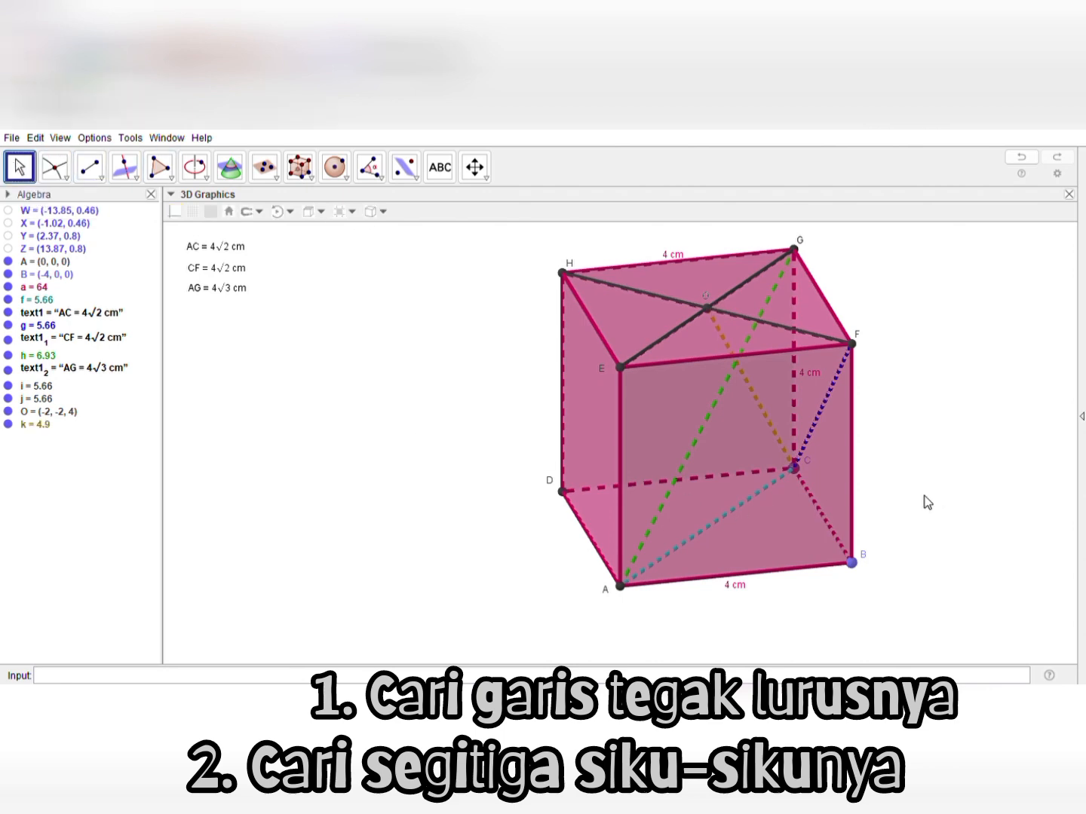
Draw a brown triangle through vertex C, centre point O and vertex G
{"action": "left_click_drag", "start_coordinate": [925, 502], "coordinate": [770, 475]}
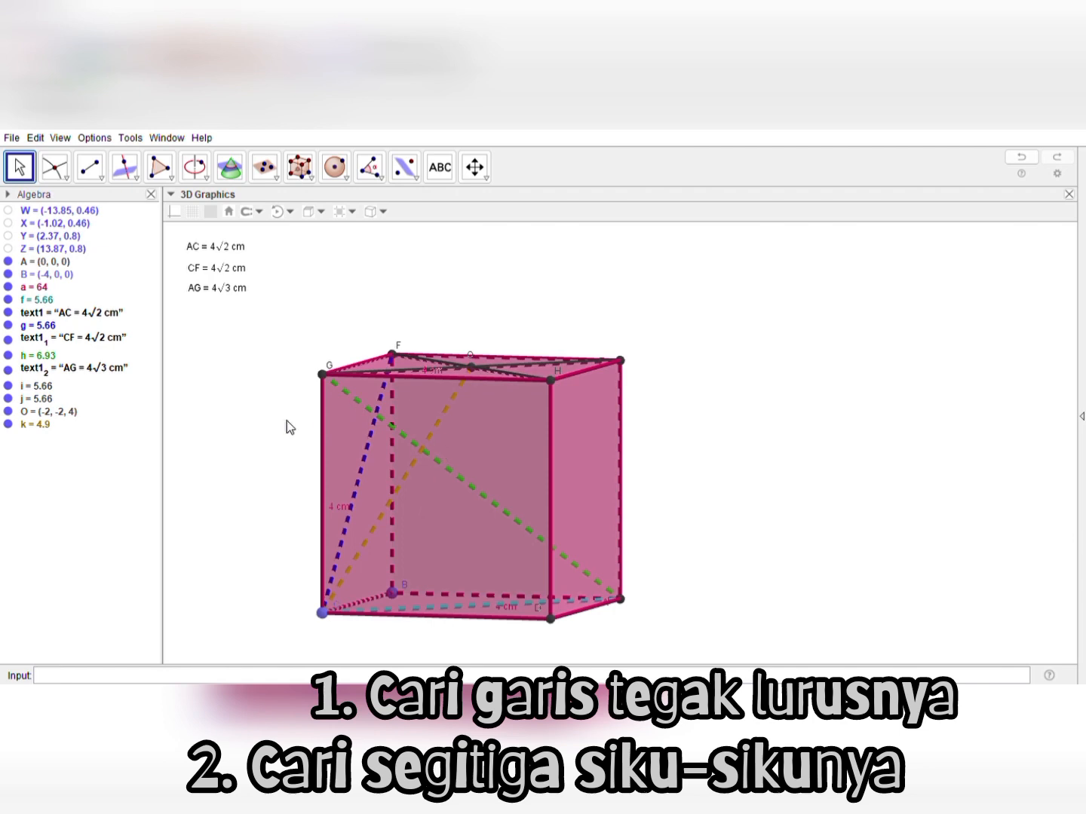
{"action": "mouse_move", "coordinate": [287, 421]}
{"action": "left_mouse_down"}
{"action": "mouse_move", "coordinate": [320, 429]}
{"action": "mouse_move", "coordinate": [287, 424]}
{"action": "left_mouse_up"}
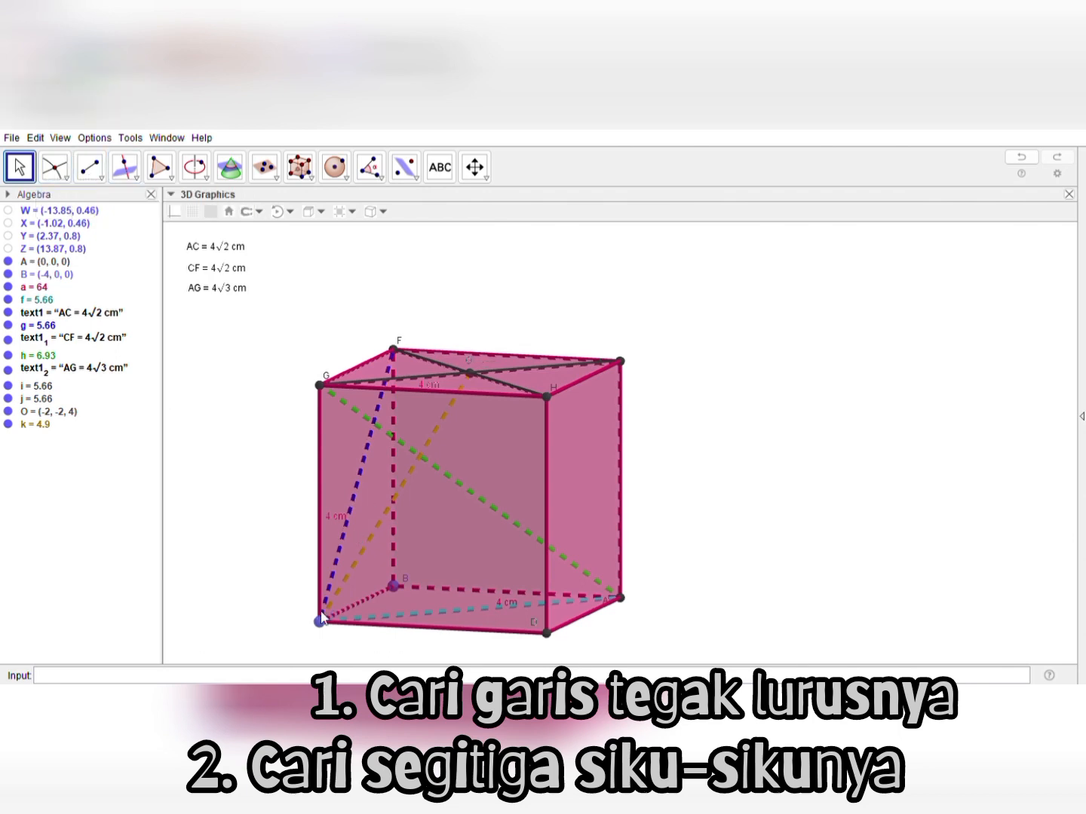
{"action": "mouse_move", "coordinate": [206, 582]}
{"action": "left_mouse_down"}
{"action": "mouse_move", "coordinate": [204, 553]}
{"action": "mouse_move", "coordinate": [209, 583]}
{"action": "mouse_move", "coordinate": [205, 574]}
{"action": "left_mouse_up"}
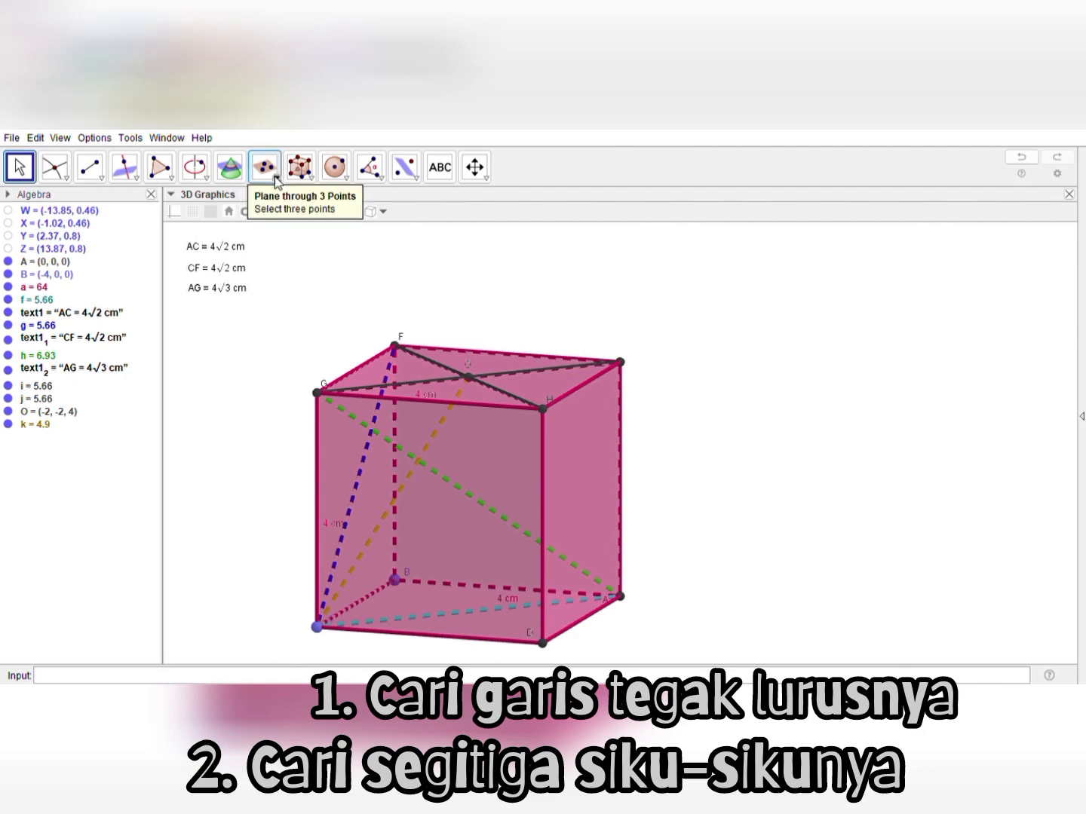
{"action": "left_click", "coordinate": [169, 172]}
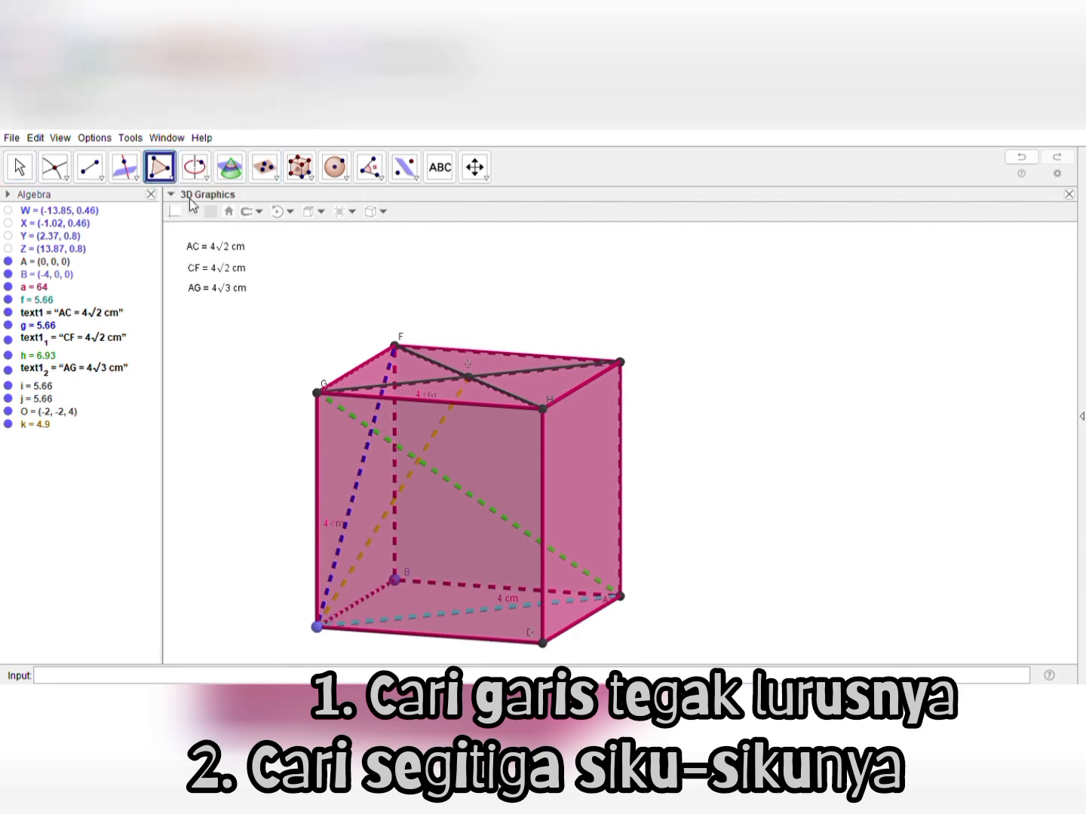
{"action": "left_click", "coordinate": [316, 627]}
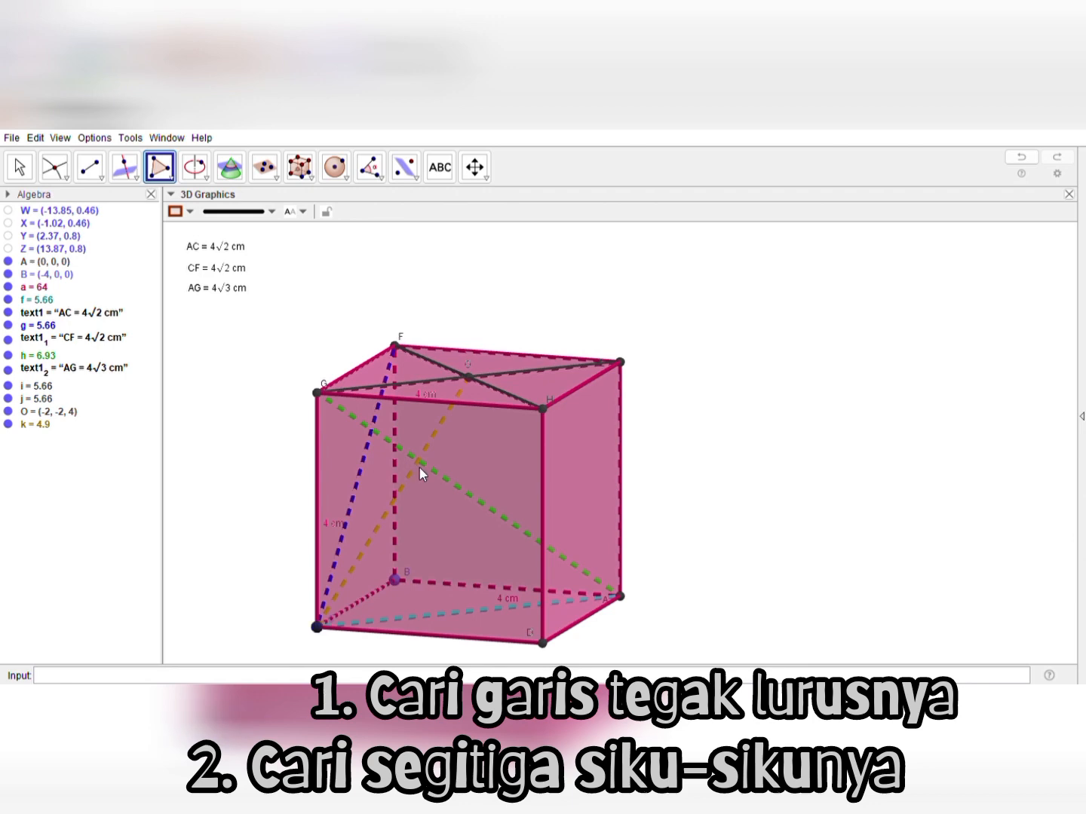
{"action": "left_click", "coordinate": [470, 376]}
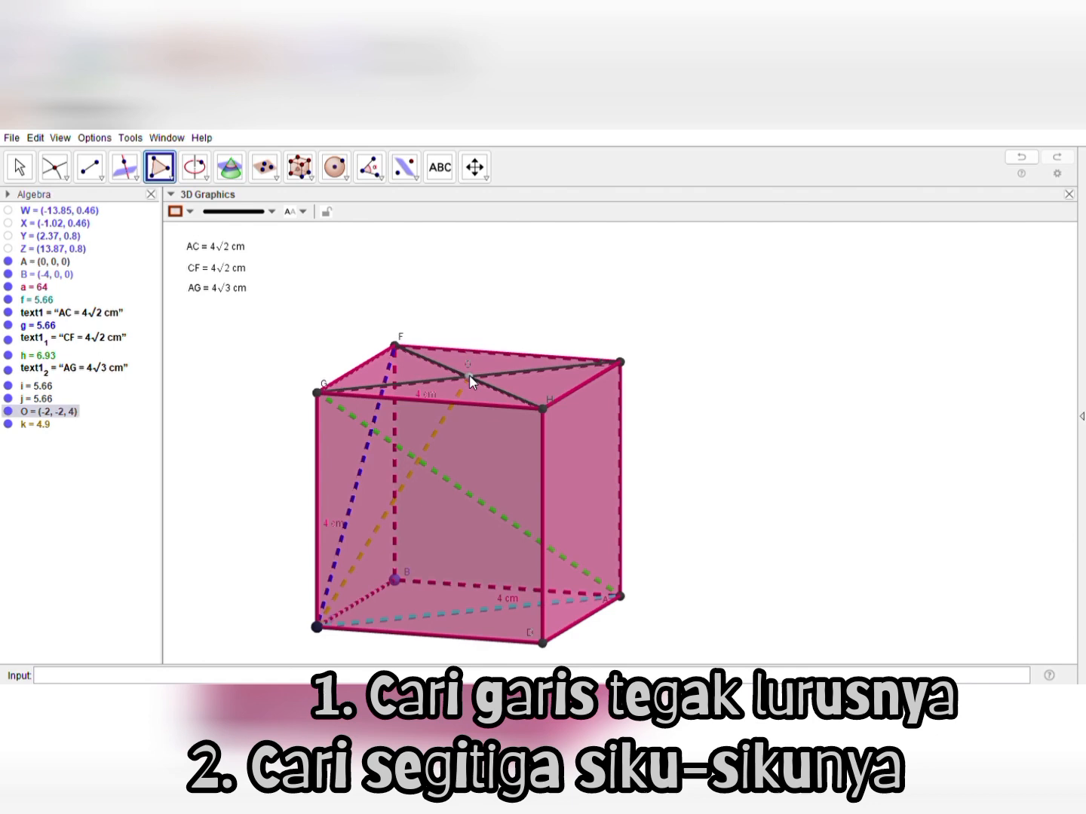
{"action": "left_click", "coordinate": [316, 392]}
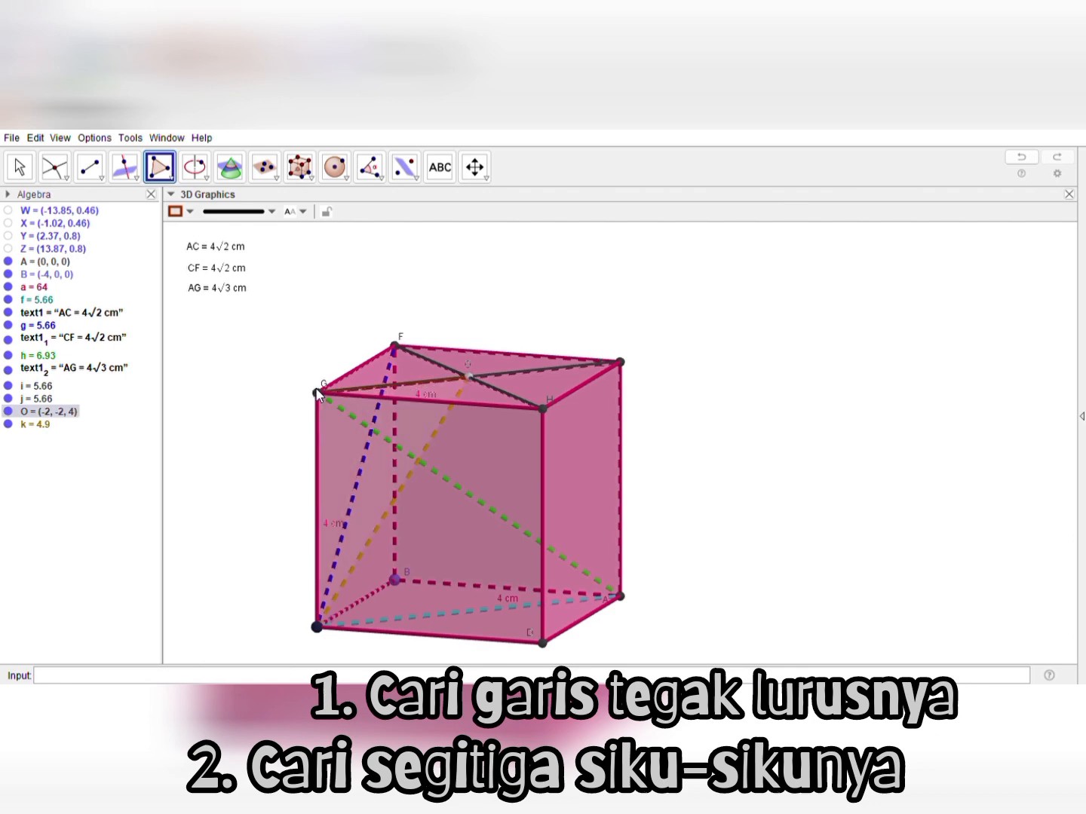
{"action": "left_click", "coordinate": [317, 626]}
{"action": "left_click", "coordinate": [317, 627]}
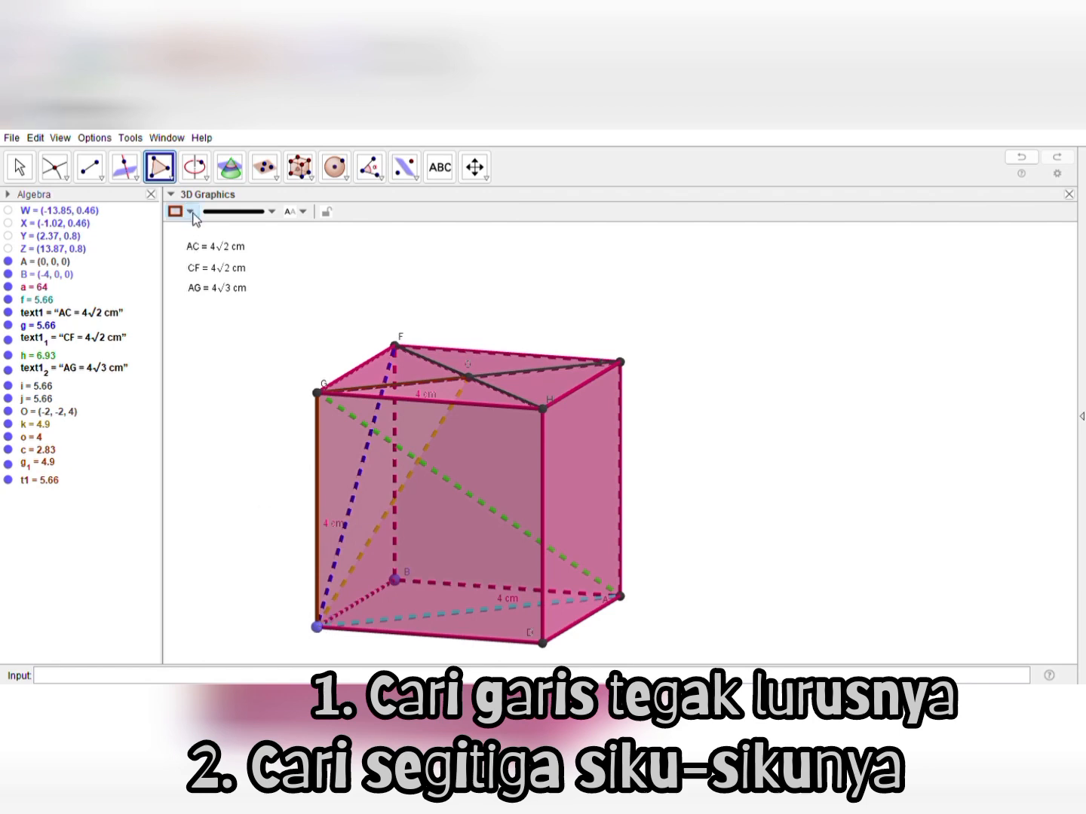
{"action": "left_click", "coordinate": [21, 170]}
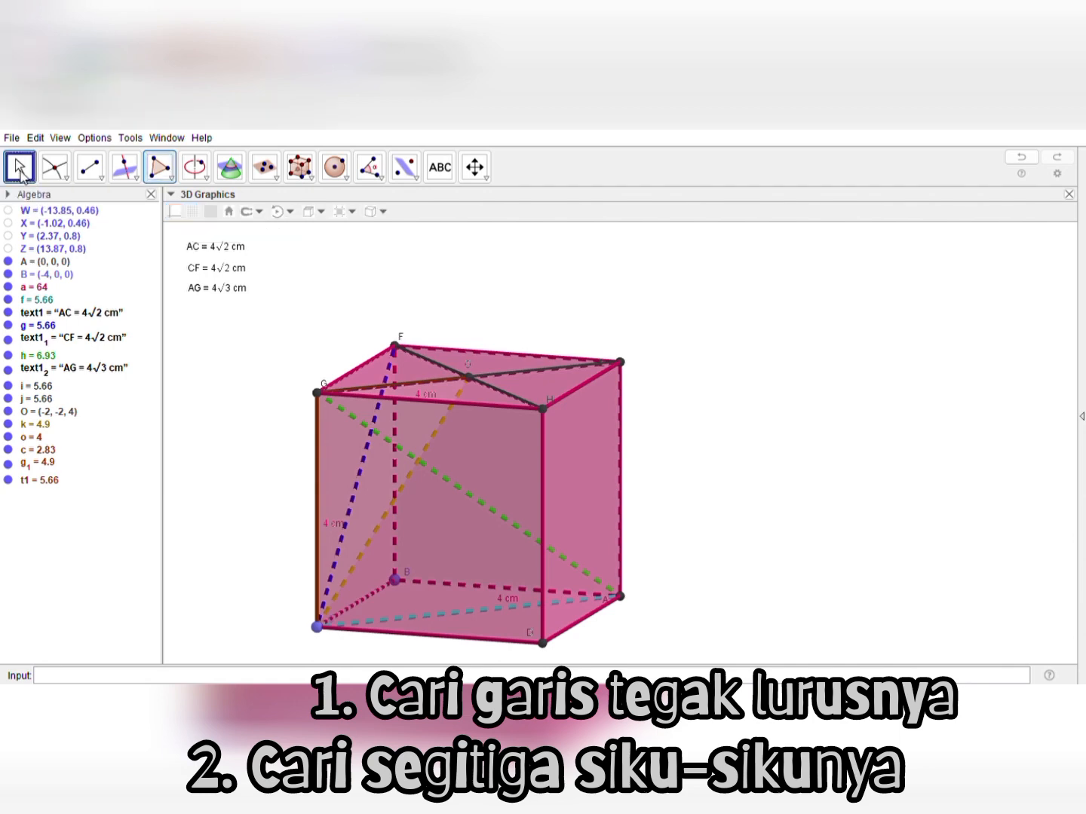
Select triangle COG and set its colour to brown, including its side CO
{"action": "left_click", "coordinate": [377, 465]}
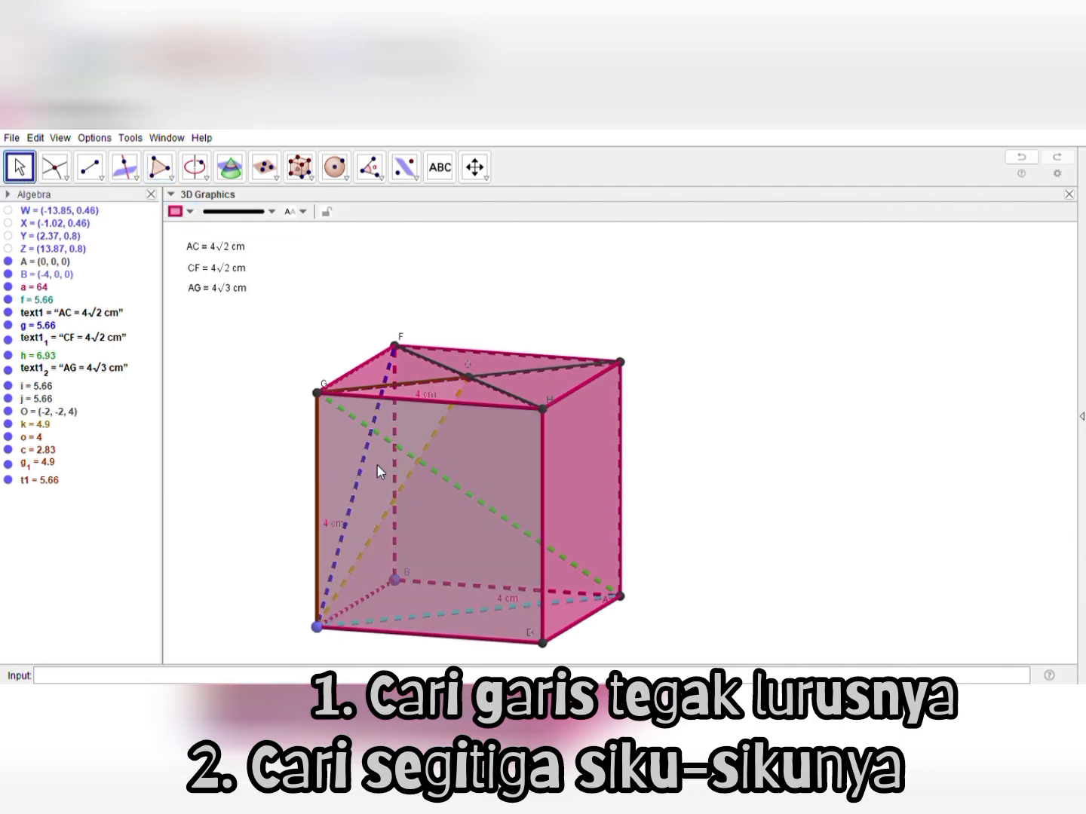
{"action": "left_click", "coordinate": [408, 392]}
{"action": "left_click", "coordinate": [303, 423]}
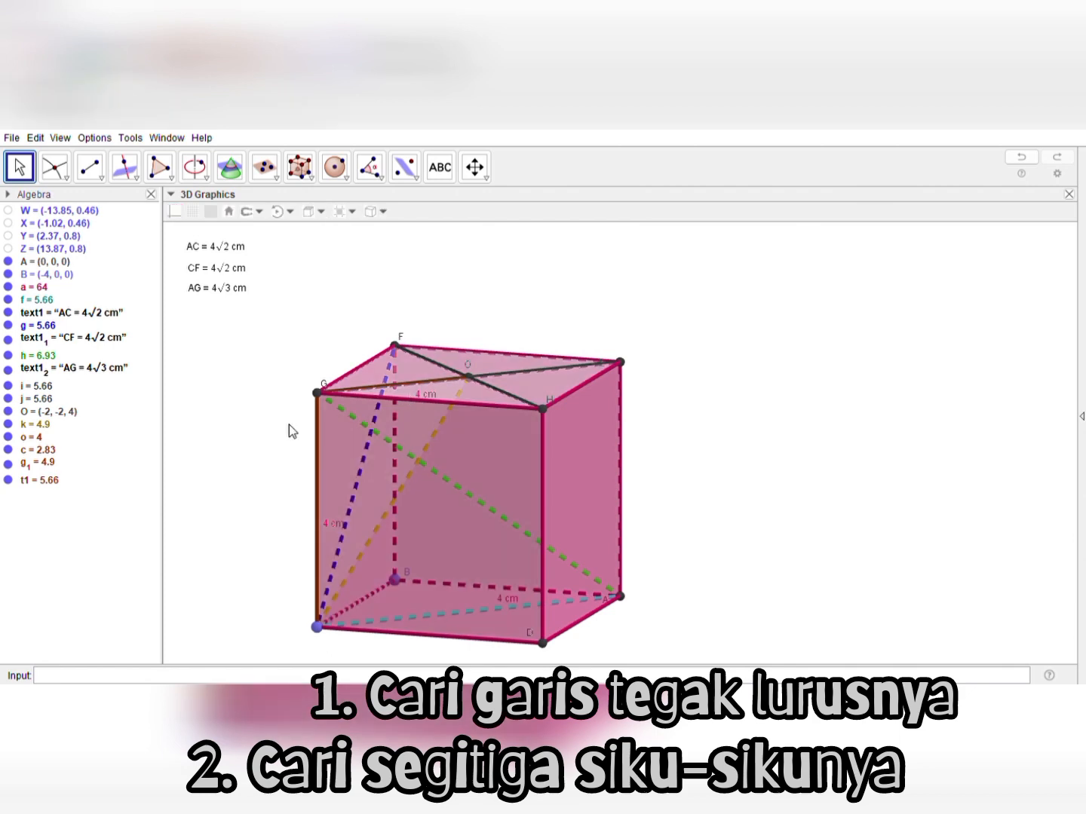
{"action": "left_click", "coordinate": [31, 481]}
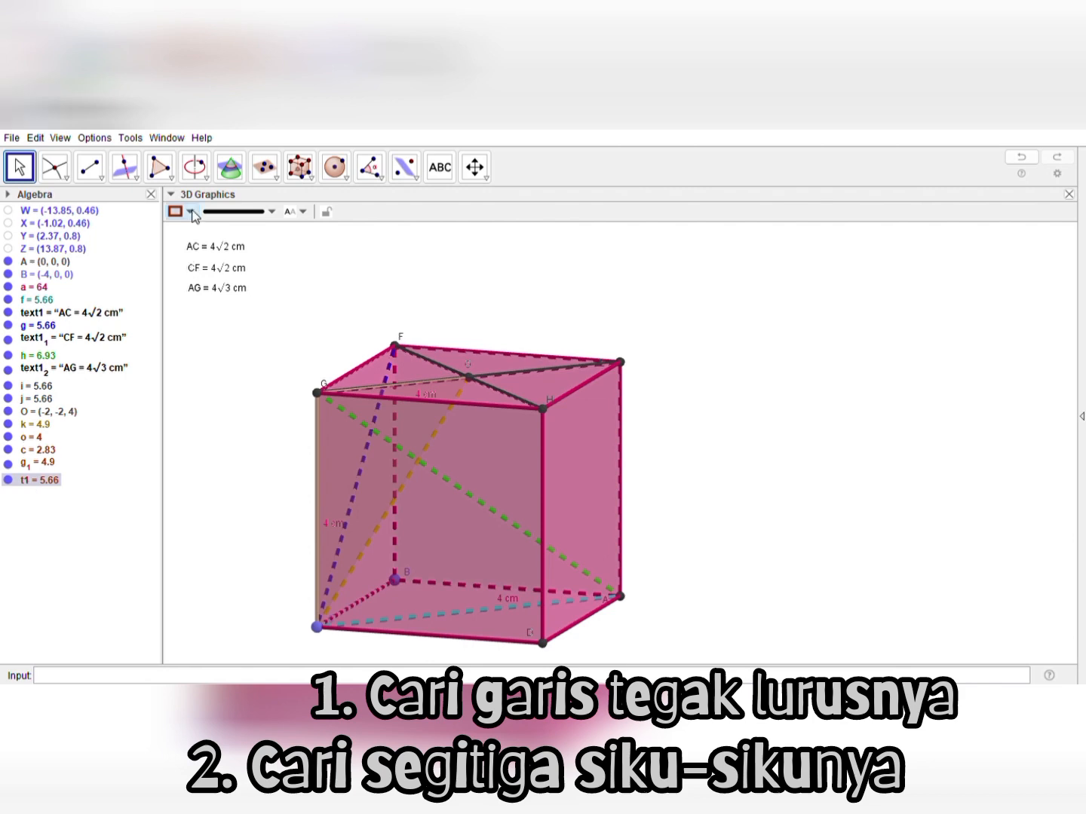
{"action": "left_click", "coordinate": [268, 242]}
{"action": "left_click", "coordinate": [256, 386]}
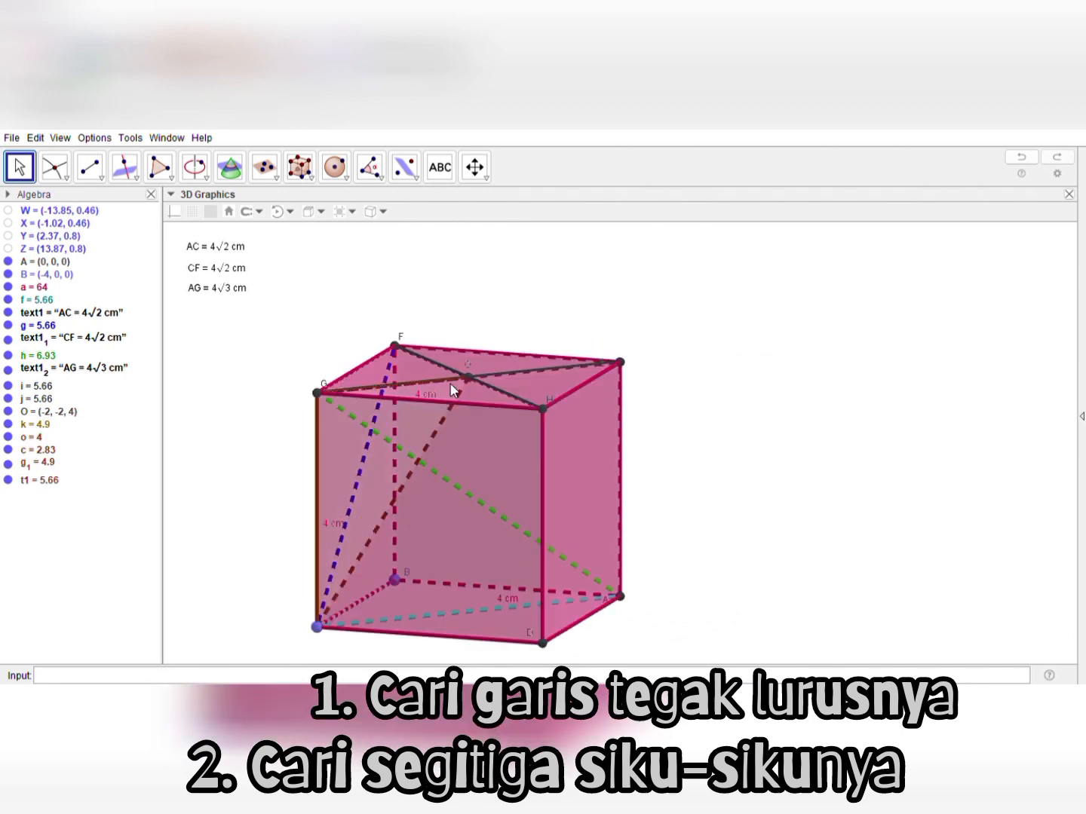
Examine triangle COG and its sides CO and OG by highlighting each in the cube
{"action": "left_click", "coordinate": [451, 386]}
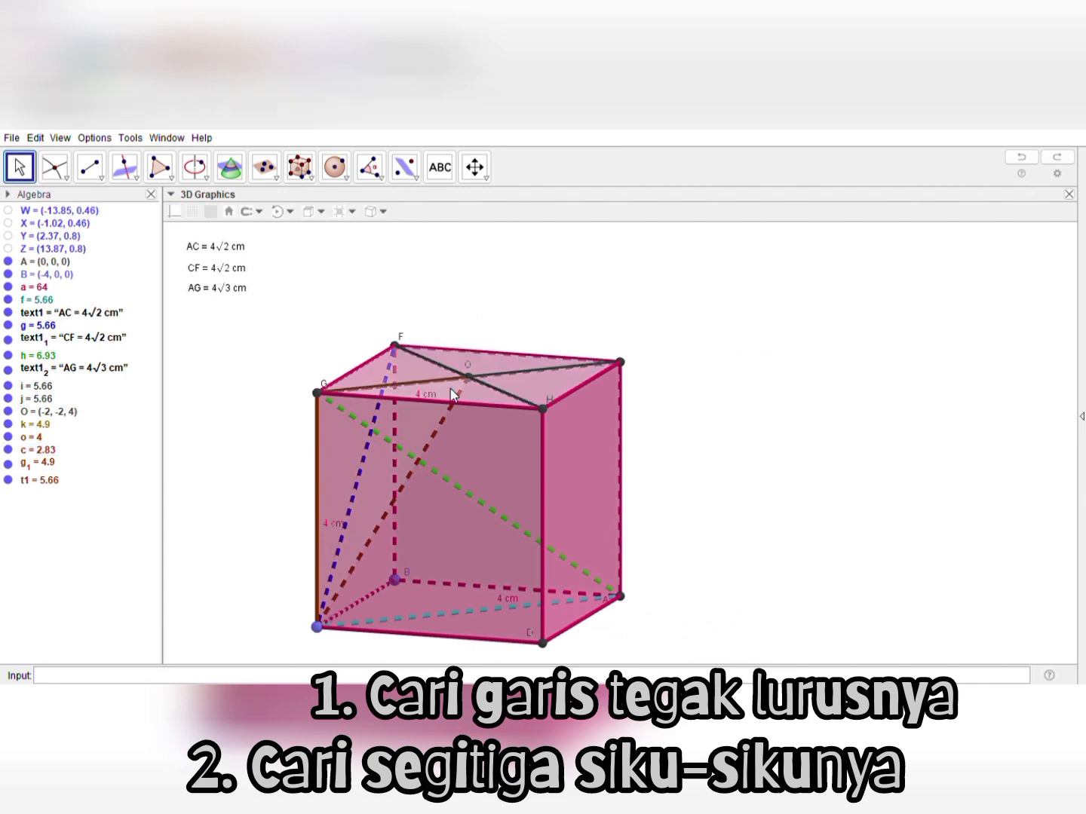
{"action": "left_click", "coordinate": [451, 390]}
{"action": "left_click", "coordinate": [41, 483]}
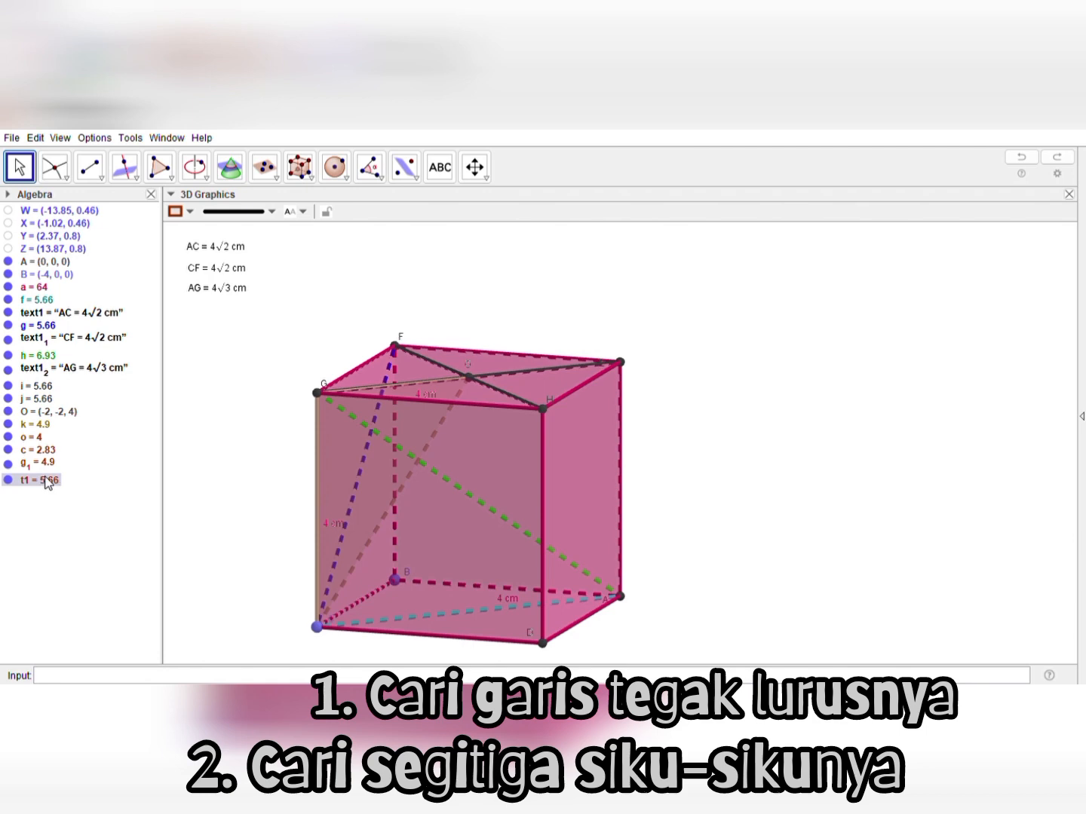
{"action": "left_click", "coordinate": [51, 466]}
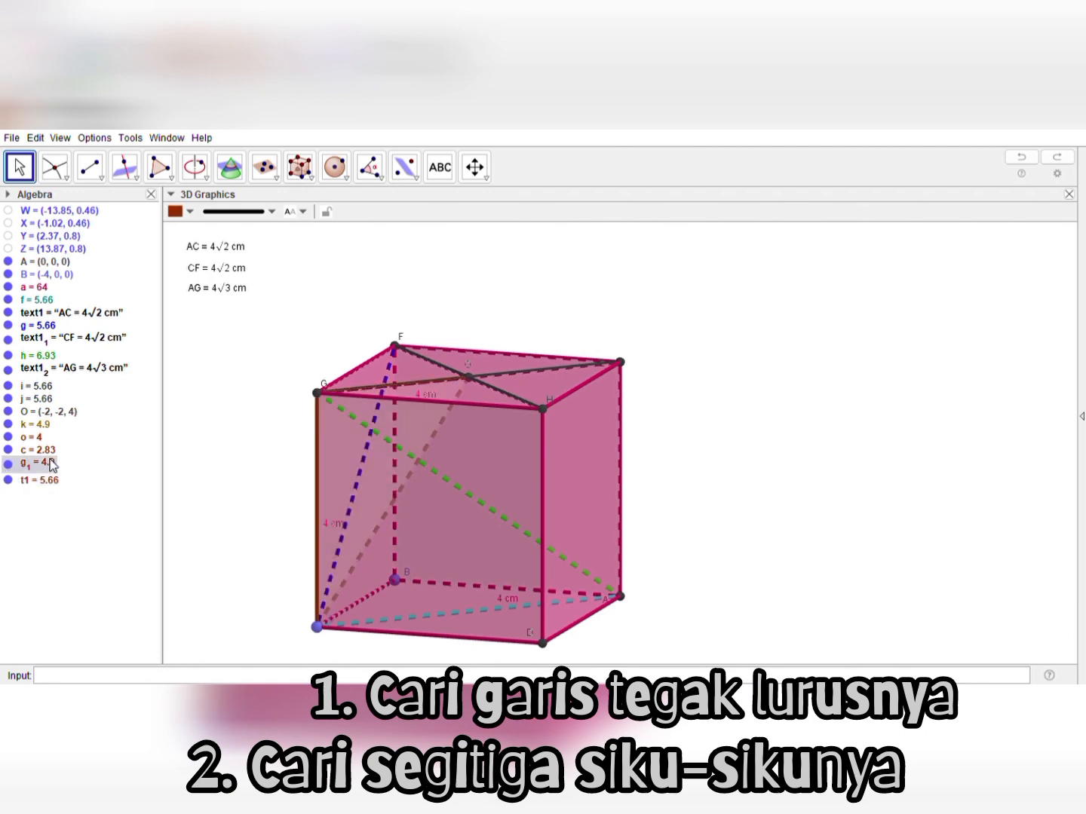
{"action": "left_click", "coordinate": [51, 483]}
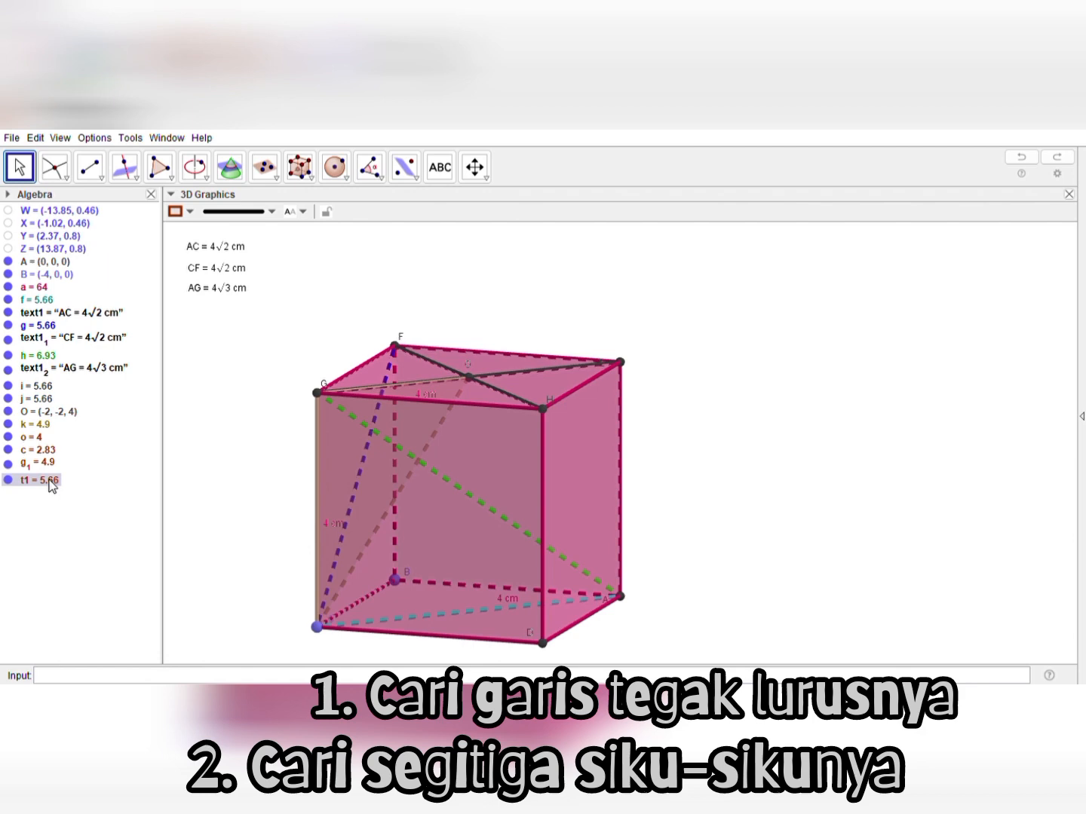
{"action": "left_click", "coordinate": [50, 464]}
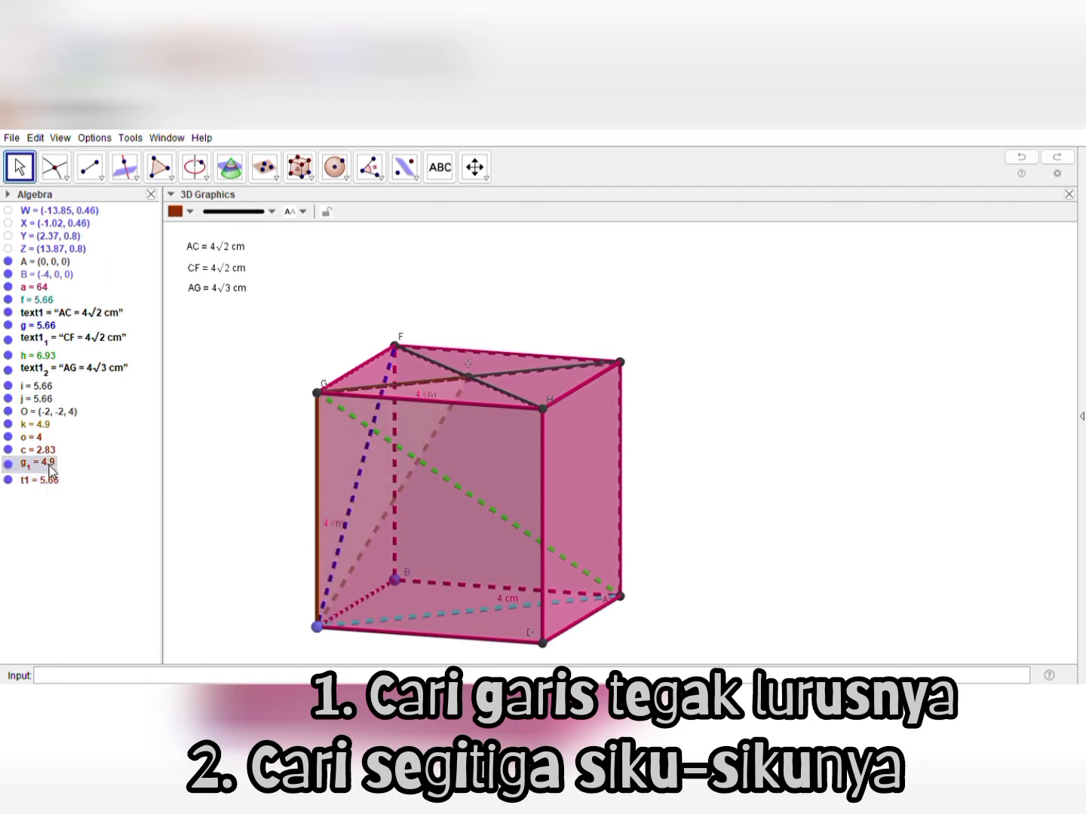
{"action": "left_click", "coordinate": [45, 450]}
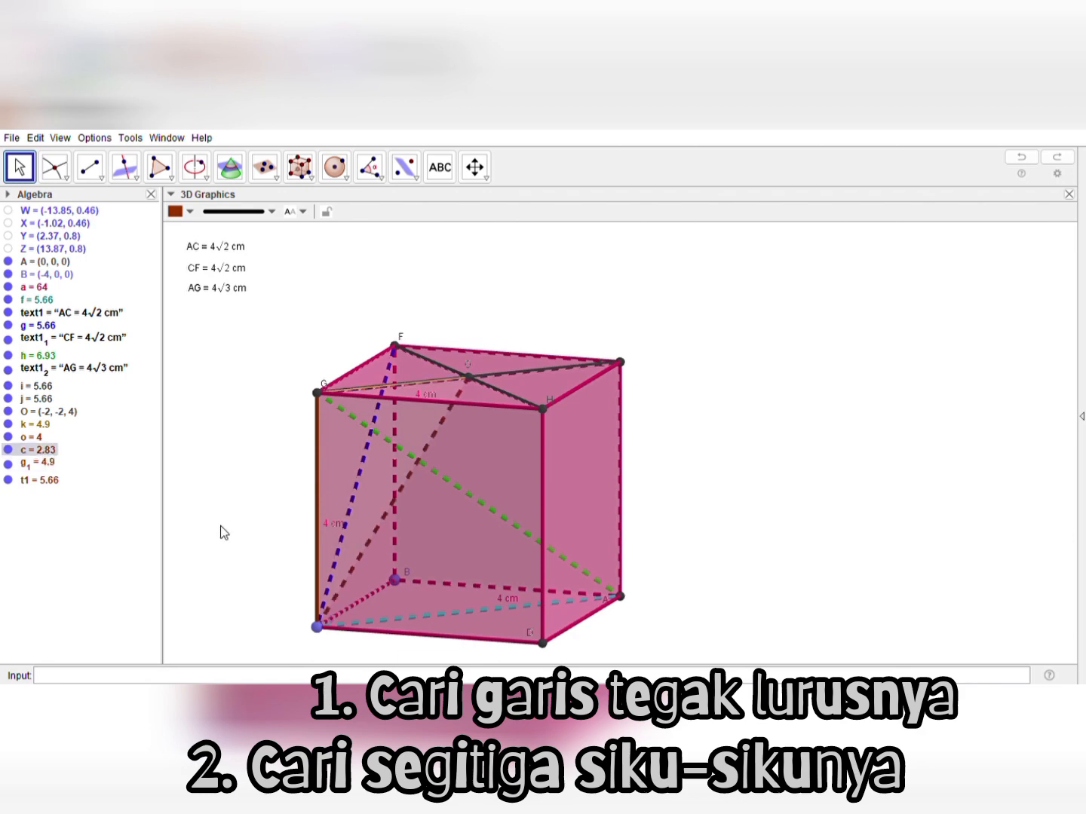
{"action": "left_click_drag", "start_coordinate": [220, 526], "coordinate": [192, 515]}
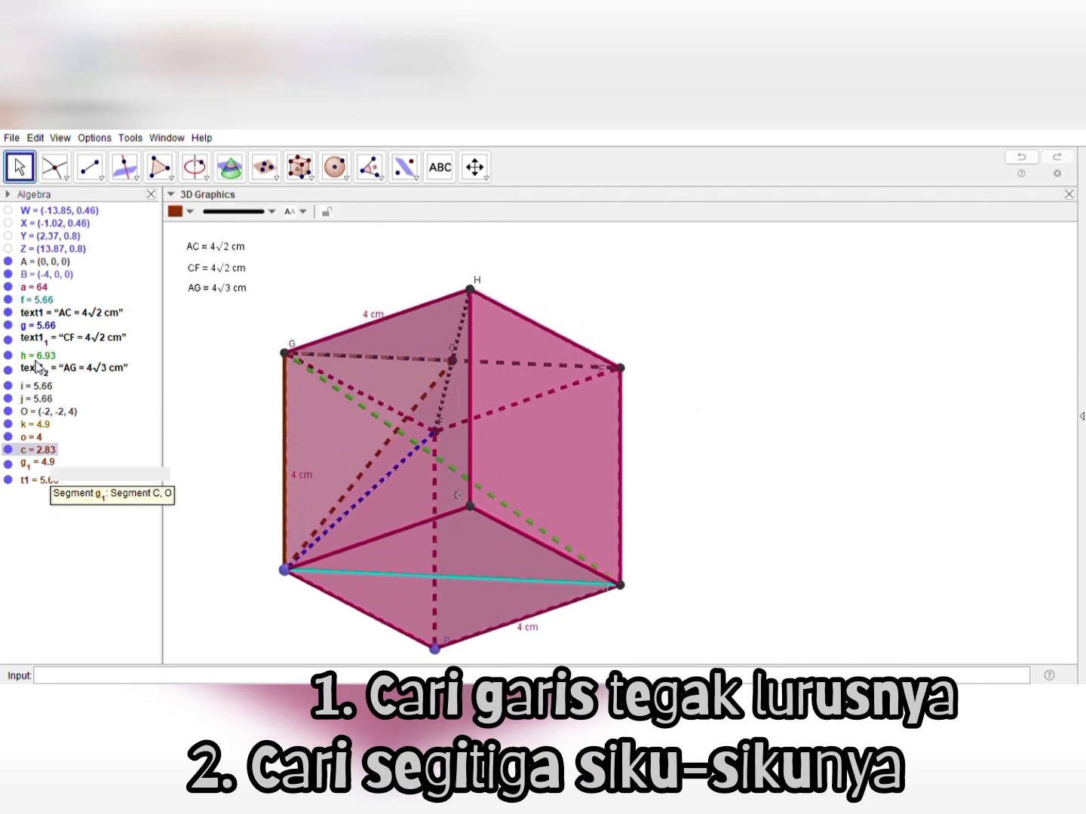
Select triangle COG with its sides and set its colour to lime green
{"action": "left_click", "coordinate": [35, 483]}
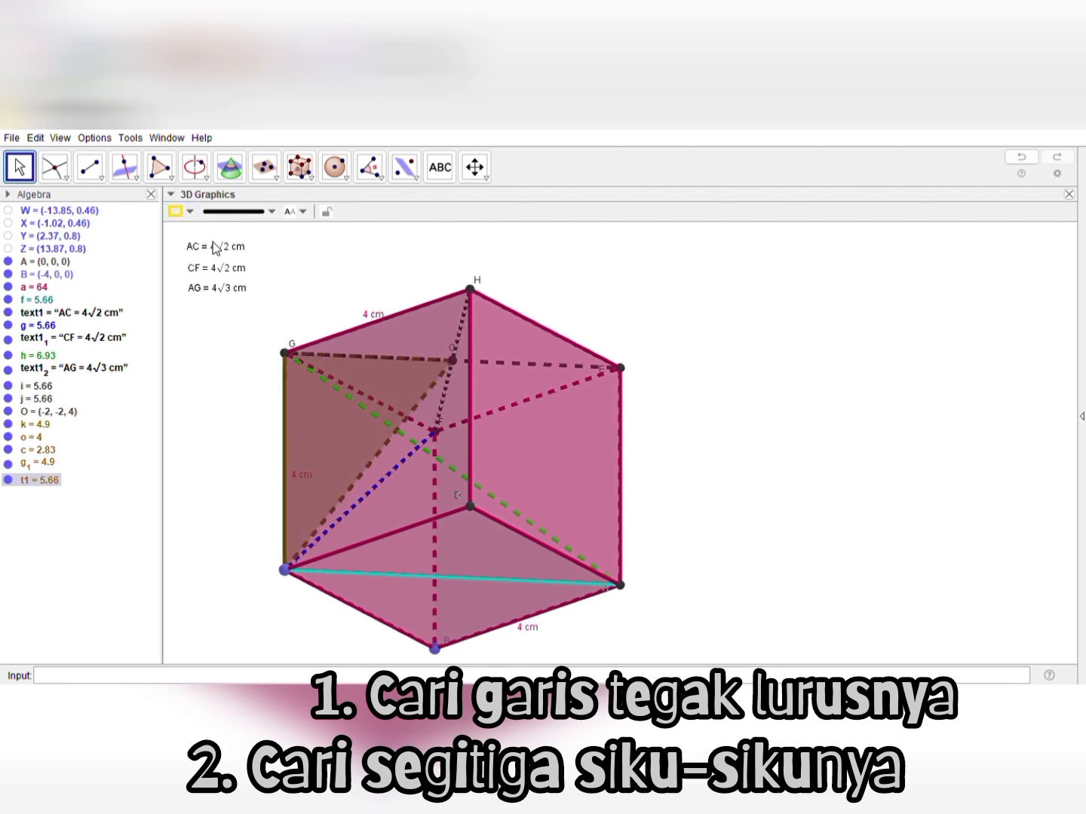
{"action": "left_click", "coordinate": [206, 408]}
{"action": "right_click_drag", "start_coordinate": [205, 431], "coordinate": [249, 470]}
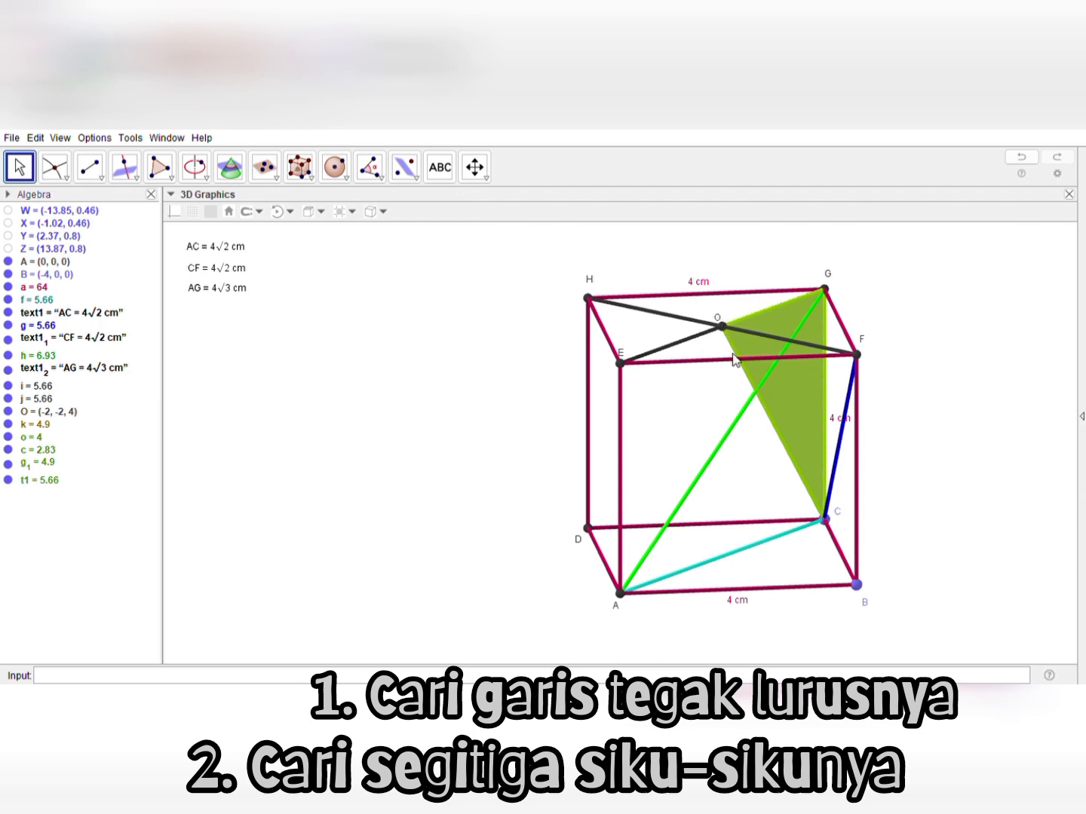
Set the colour of triangle side CO to red
{"action": "left_click", "coordinate": [769, 419]}
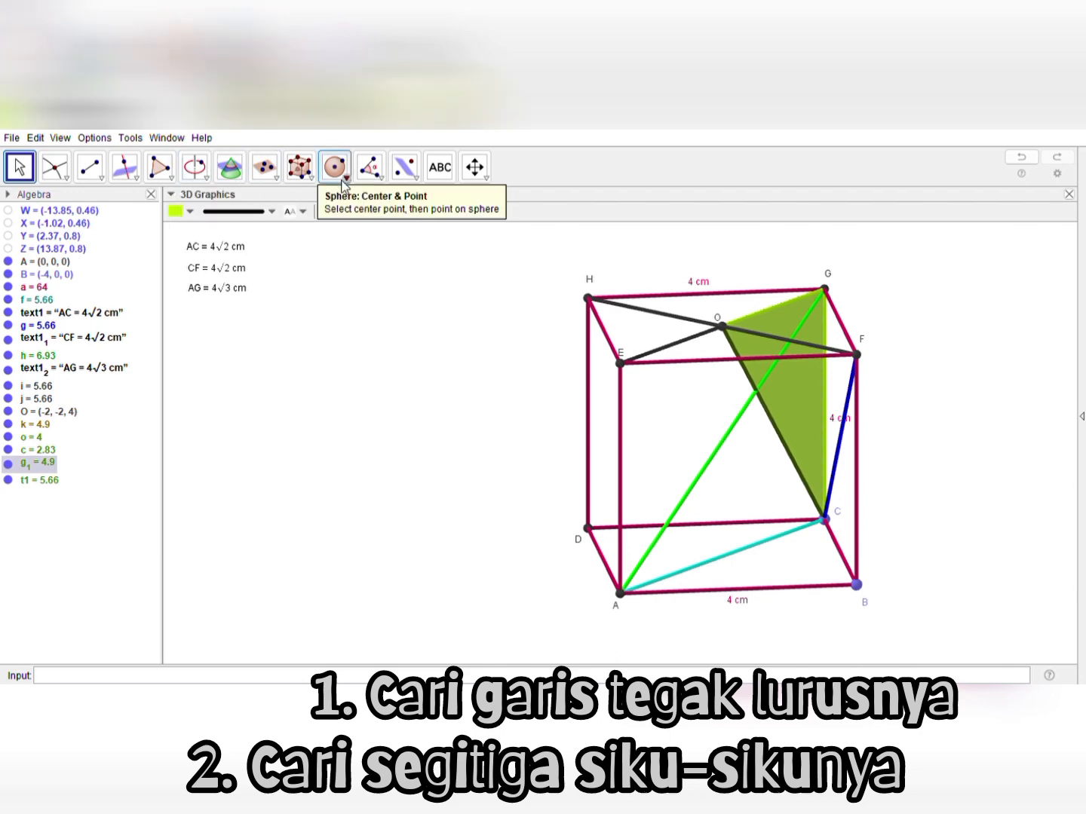
{"action": "left_click", "coordinate": [180, 229]}
{"action": "left_click", "coordinate": [354, 435]}
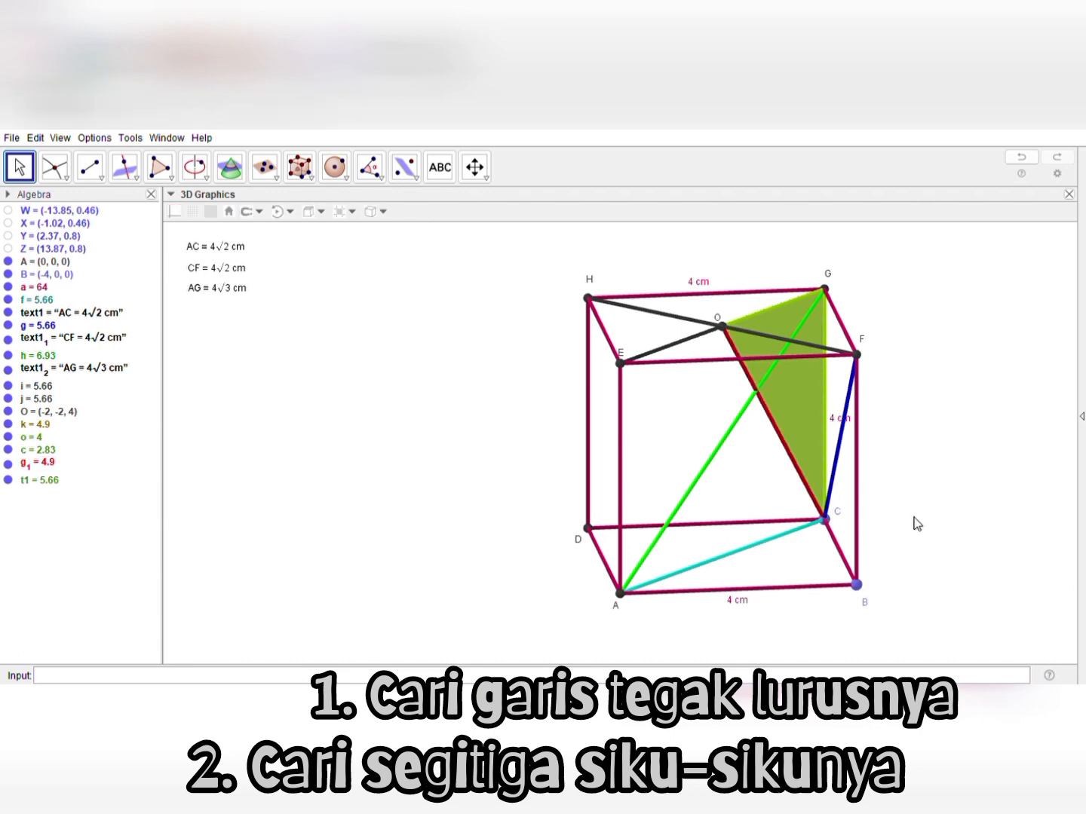
Duplicate the CF length label, edit the copy to "OG = 4√2 cm" beside the AC label, and give it a pink background
{"action": "left_click_drag", "start_coordinate": [947, 524], "coordinate": [886, 511]}
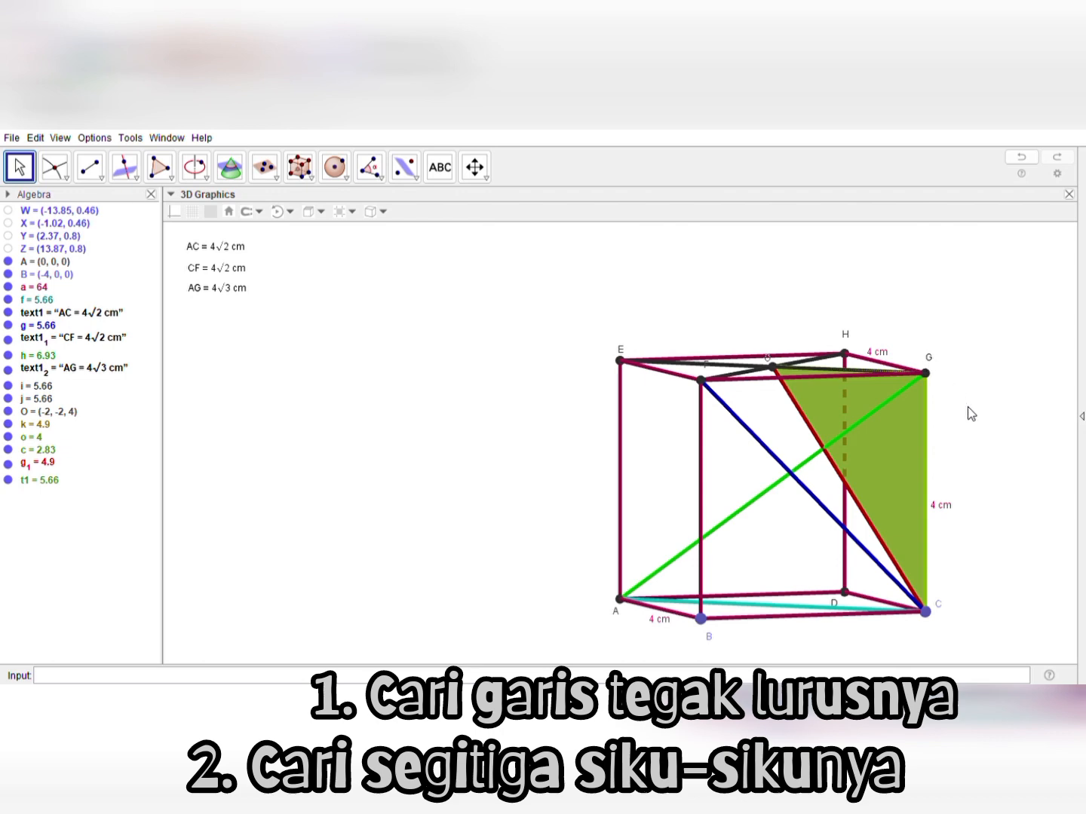
{"action": "left_click_drag", "start_coordinate": [973, 416], "coordinate": [975, 437]}
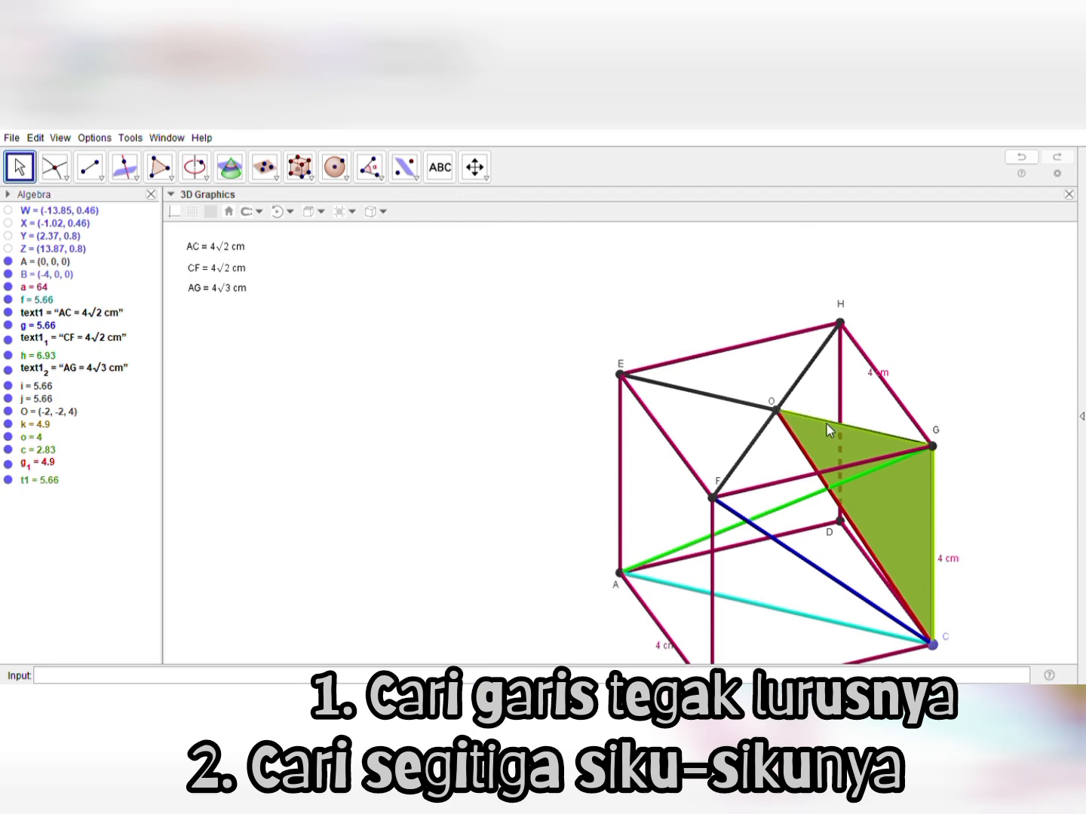
{"action": "left_click", "coordinate": [225, 271]}
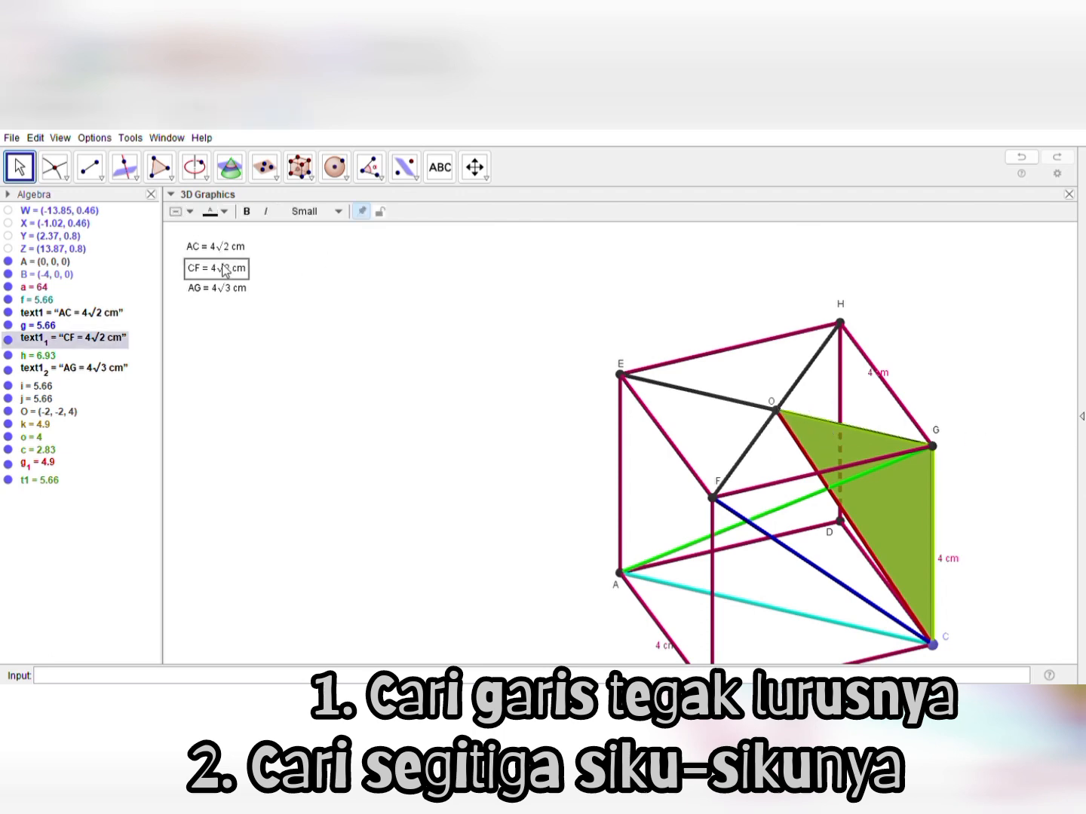
{"action": "key", "text": "ctrl+c"}
{"action": "key", "text": "ctrl+v"}
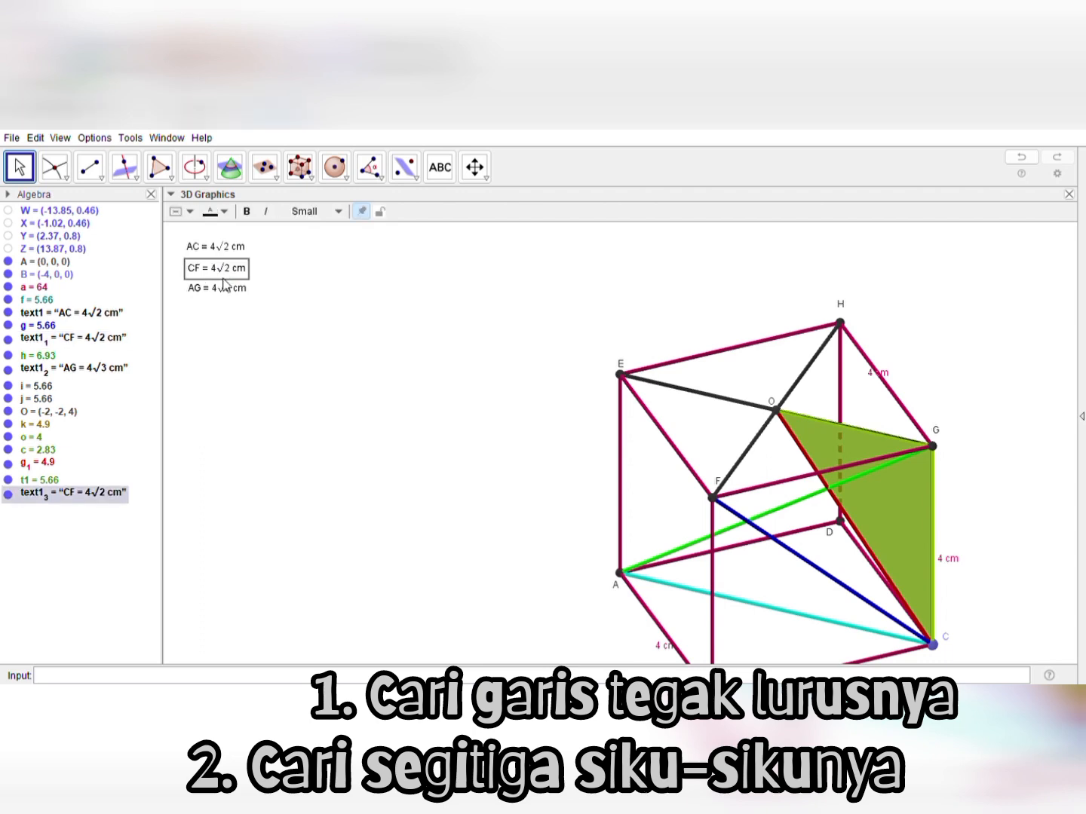
{"action": "left_click", "coordinate": [228, 313]}
{"action": "left_click_drag", "start_coordinate": [225, 309], "coordinate": [227, 316]}
{"action": "left_click", "coordinate": [501, 325]}
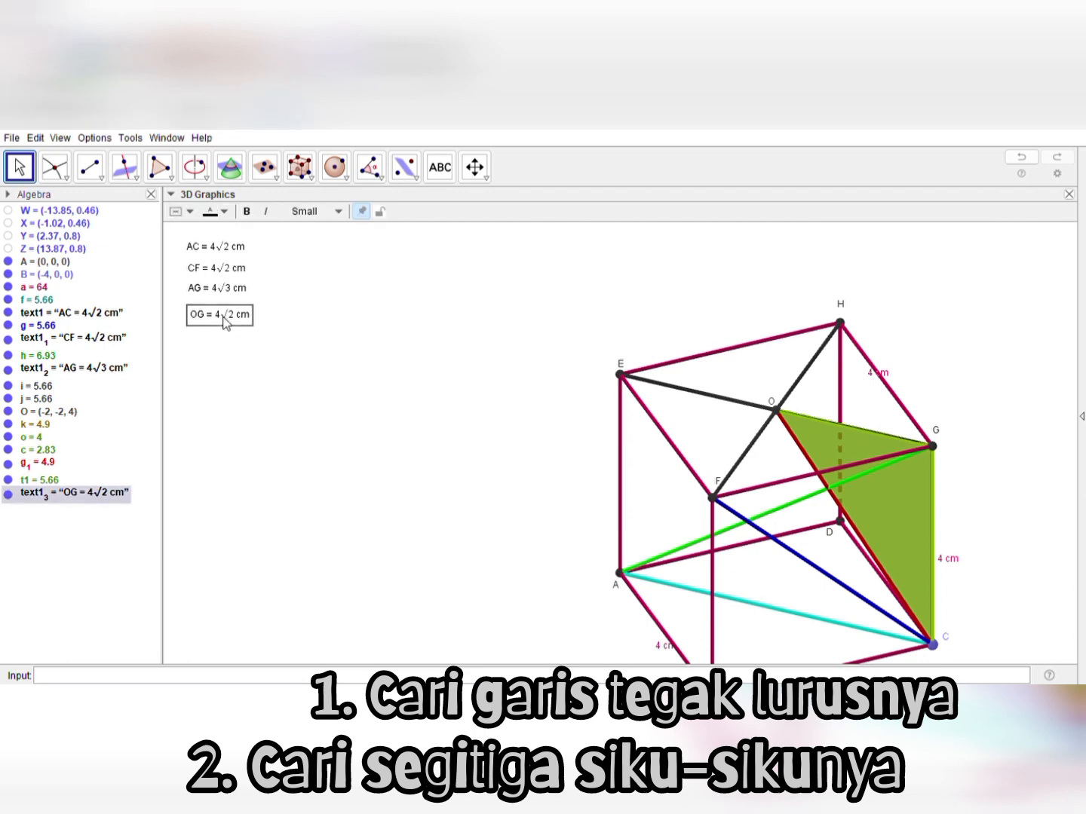
{"action": "left_click_drag", "start_coordinate": [228, 317], "coordinate": [302, 252]}
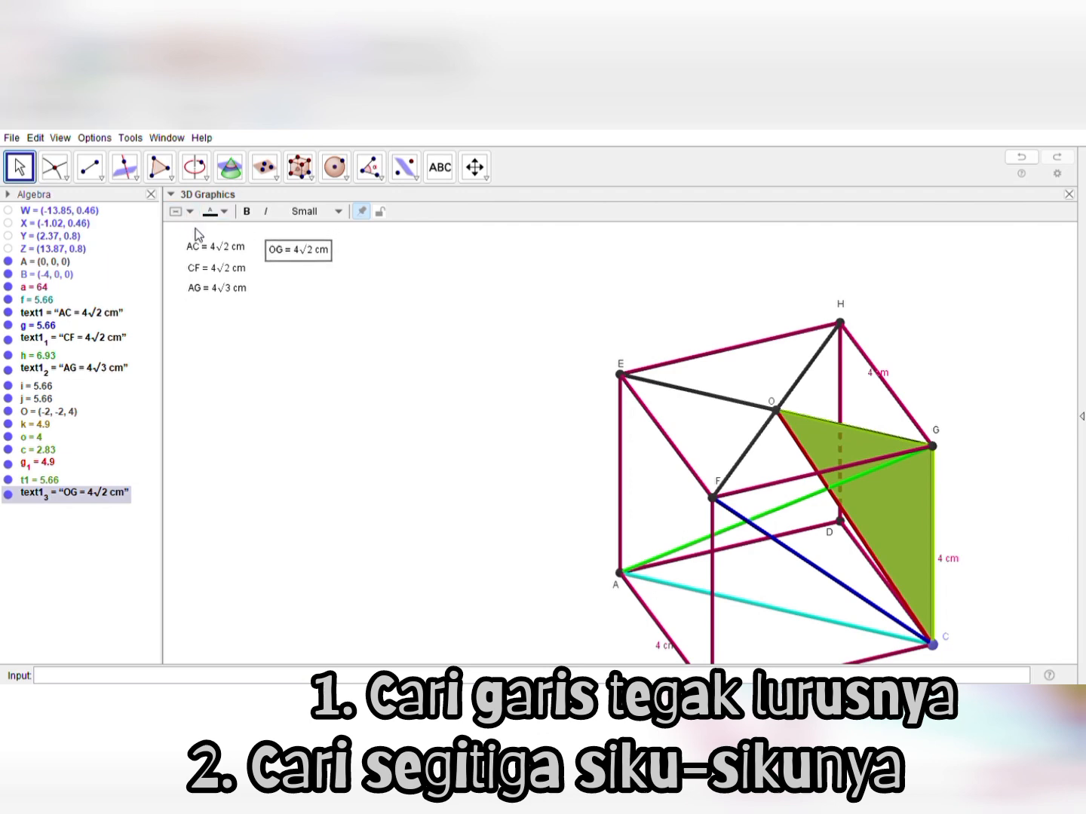
{"action": "left_click", "coordinate": [307, 347]}
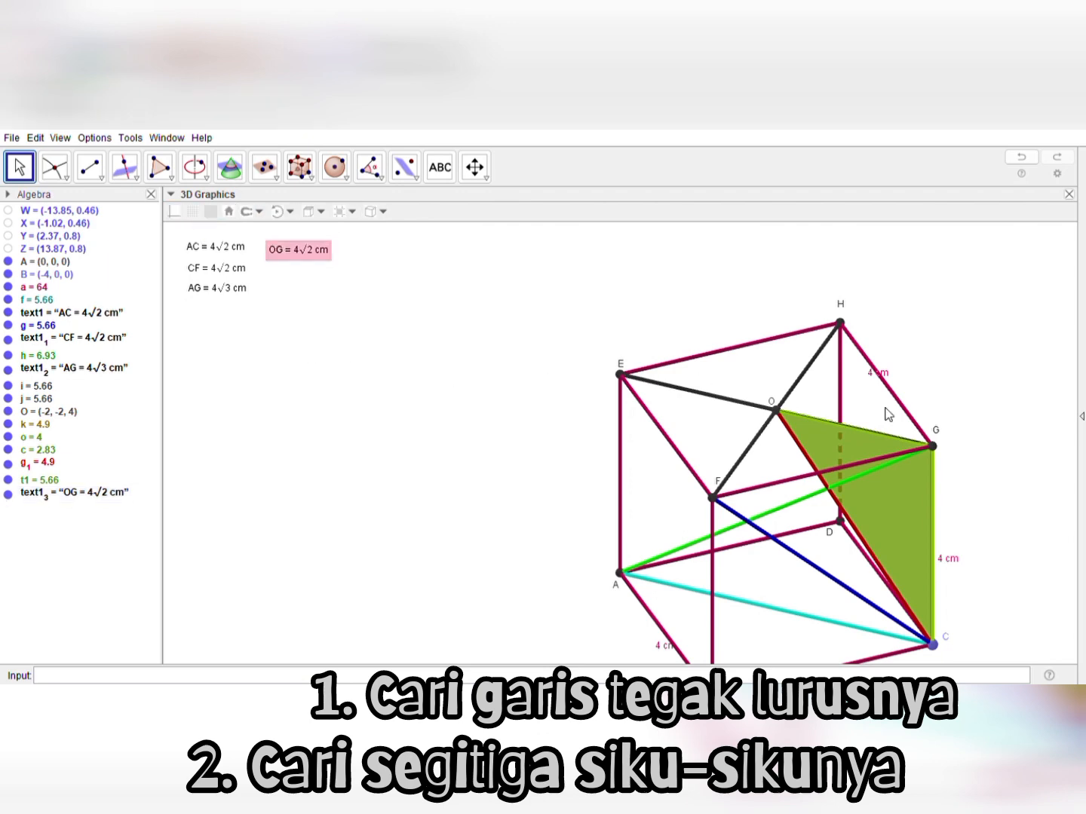
Duplicate the AG length label, place the copy beneath it and edit its text to "CO = 2√6 cm"
{"action": "left_click_drag", "start_coordinate": [1027, 444], "coordinate": [1029, 441]}
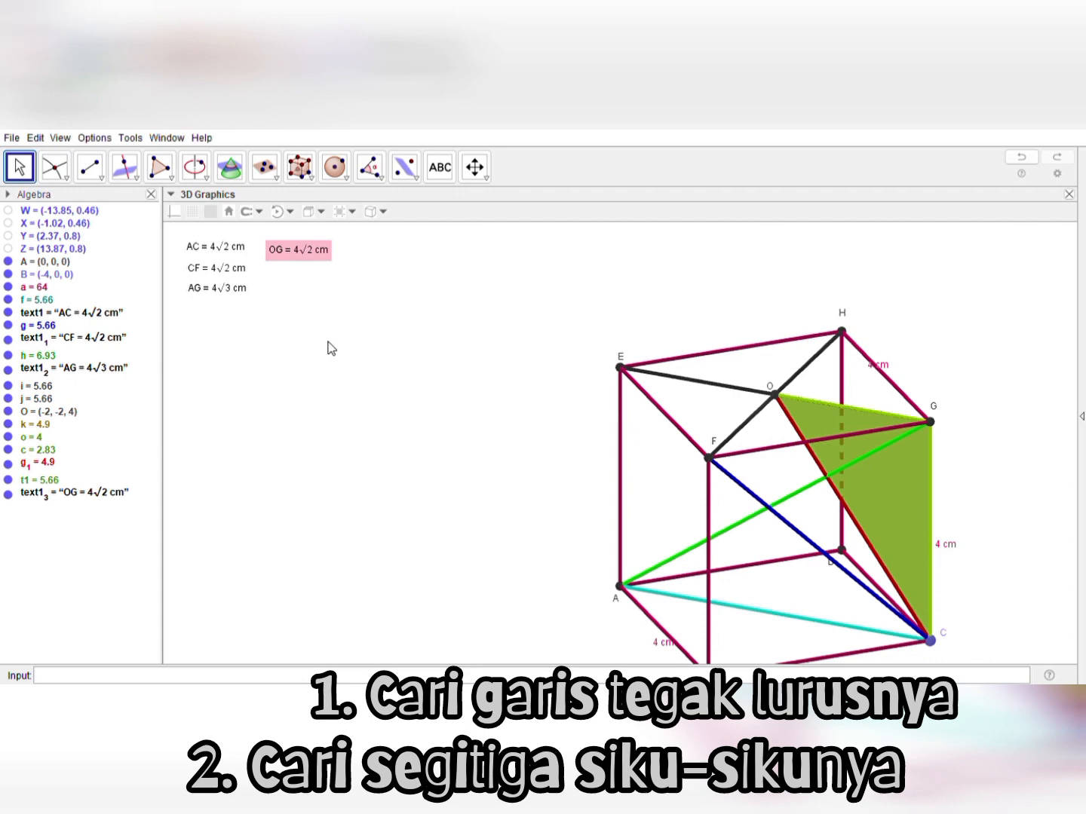
{"action": "left_click", "coordinate": [226, 296]}
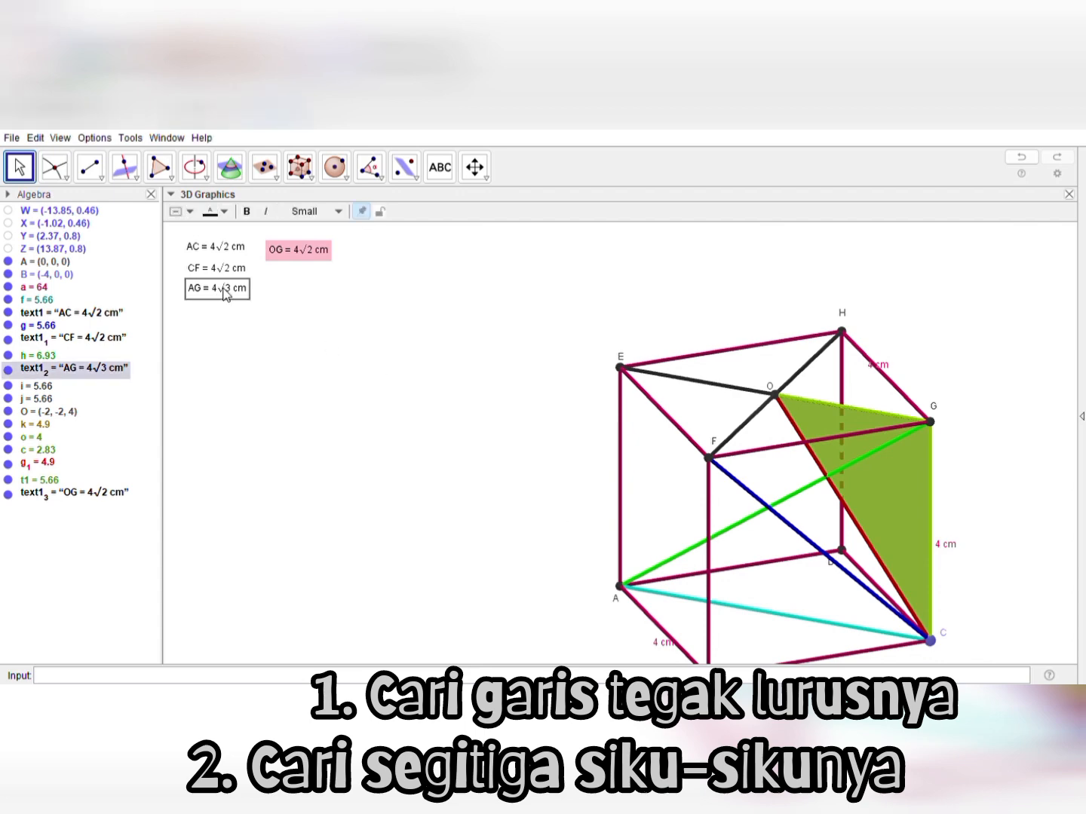
{"action": "key", "text": "ctrl+c"}
{"action": "key", "text": "ctrl+v"}
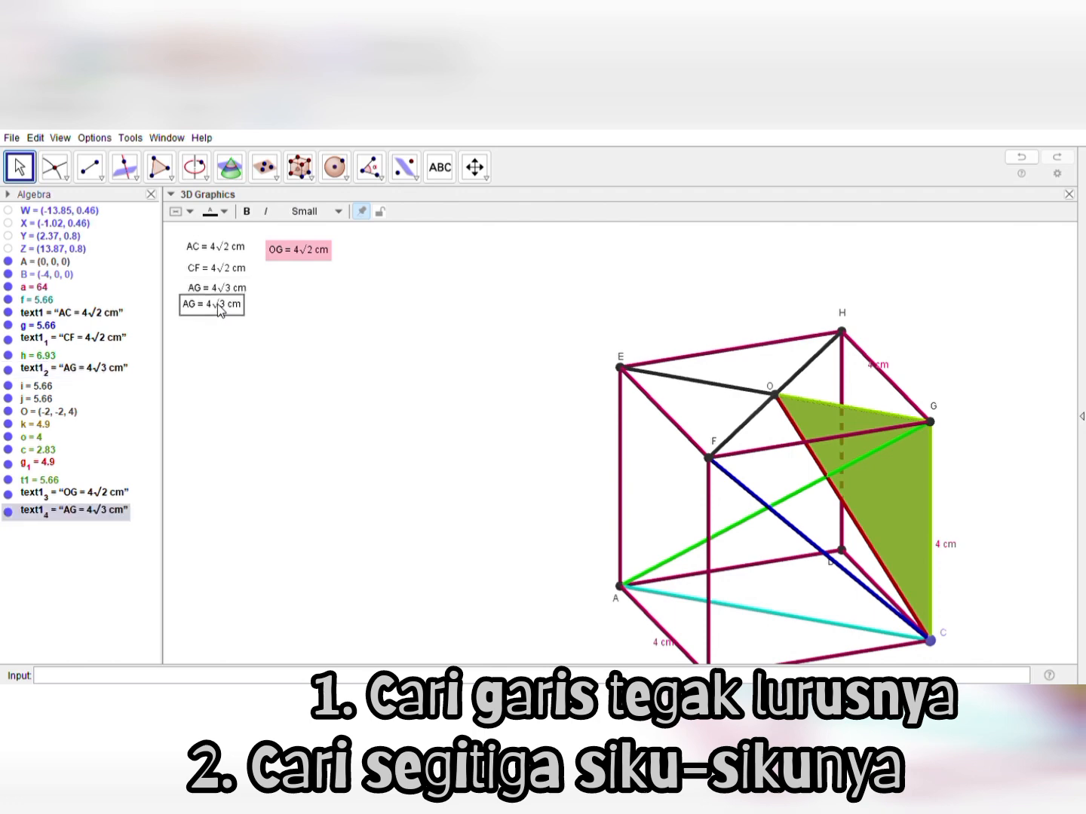
{"action": "left_click", "coordinate": [226, 310]}
{"action": "left_click", "coordinate": [464, 301]}
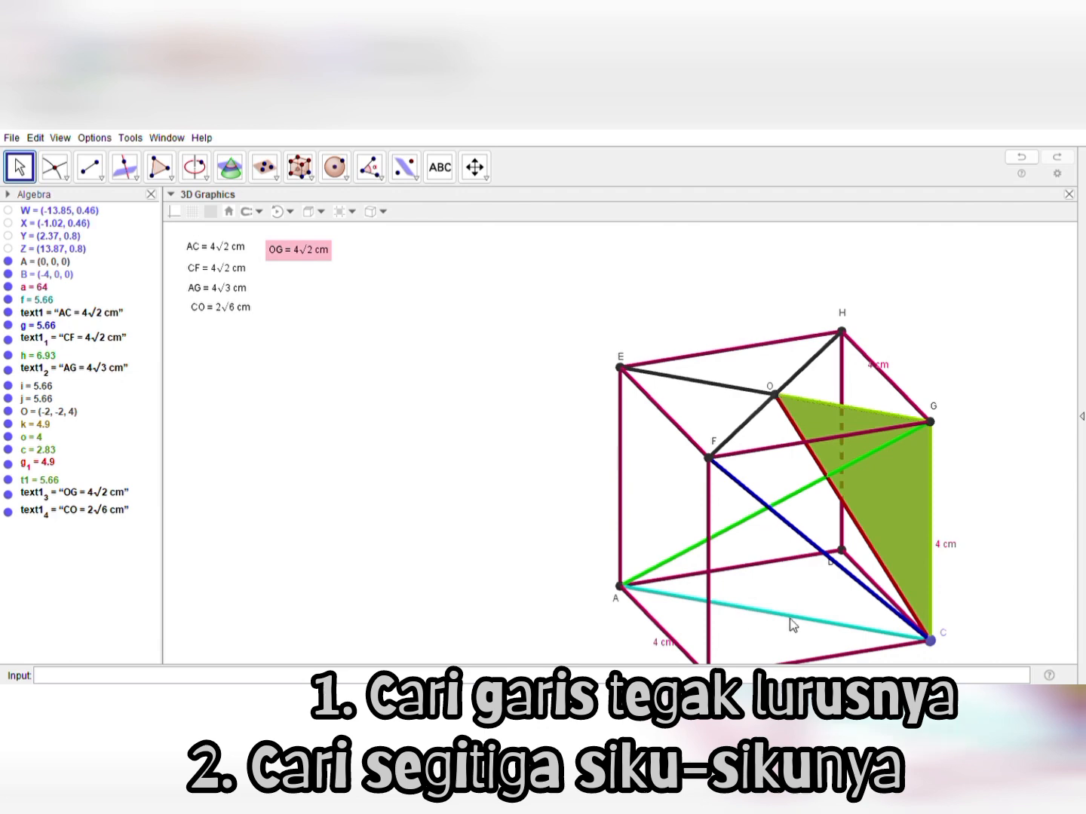
Draw the base diagonal as a dark grey segment from vertex B to vertex D
{"action": "left_click", "coordinate": [474, 166]}
{"action": "left_click_drag", "start_coordinate": [517, 442], "coordinate": [518, 400]}
{"action": "left_click", "coordinate": [103, 181]}
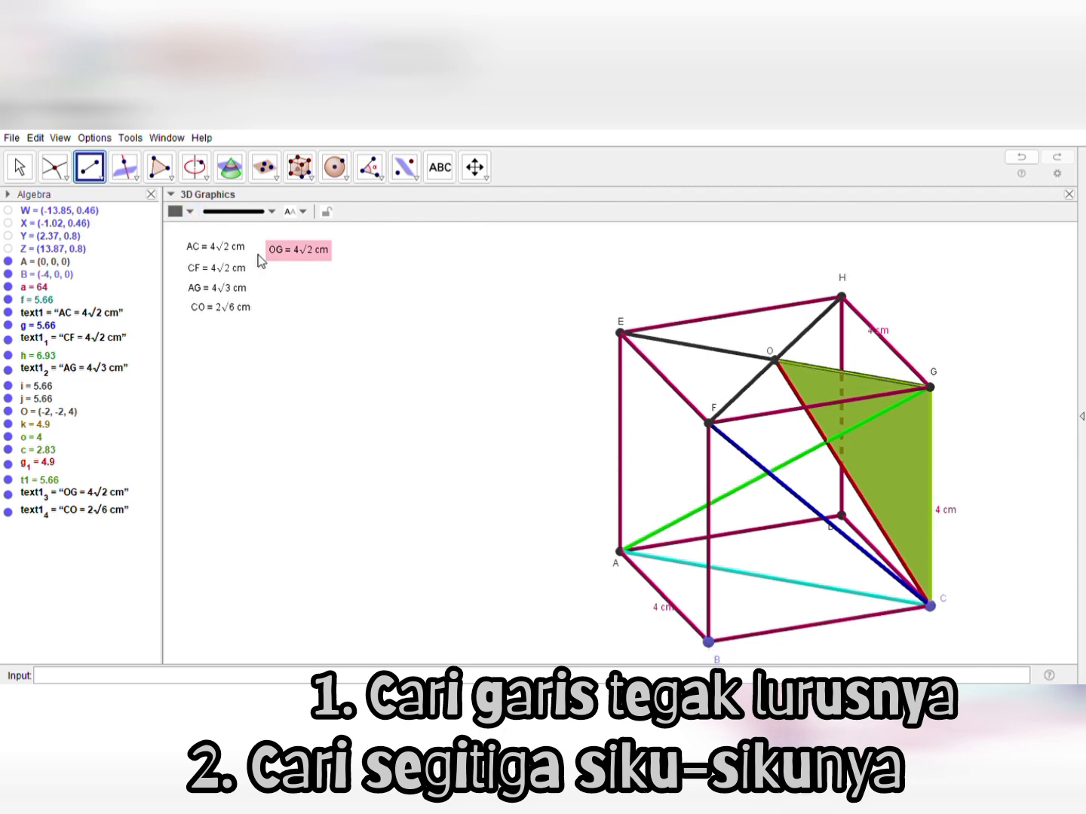
{"action": "left_click", "coordinate": [710, 642]}
{"action": "left_click", "coordinate": [843, 517]}
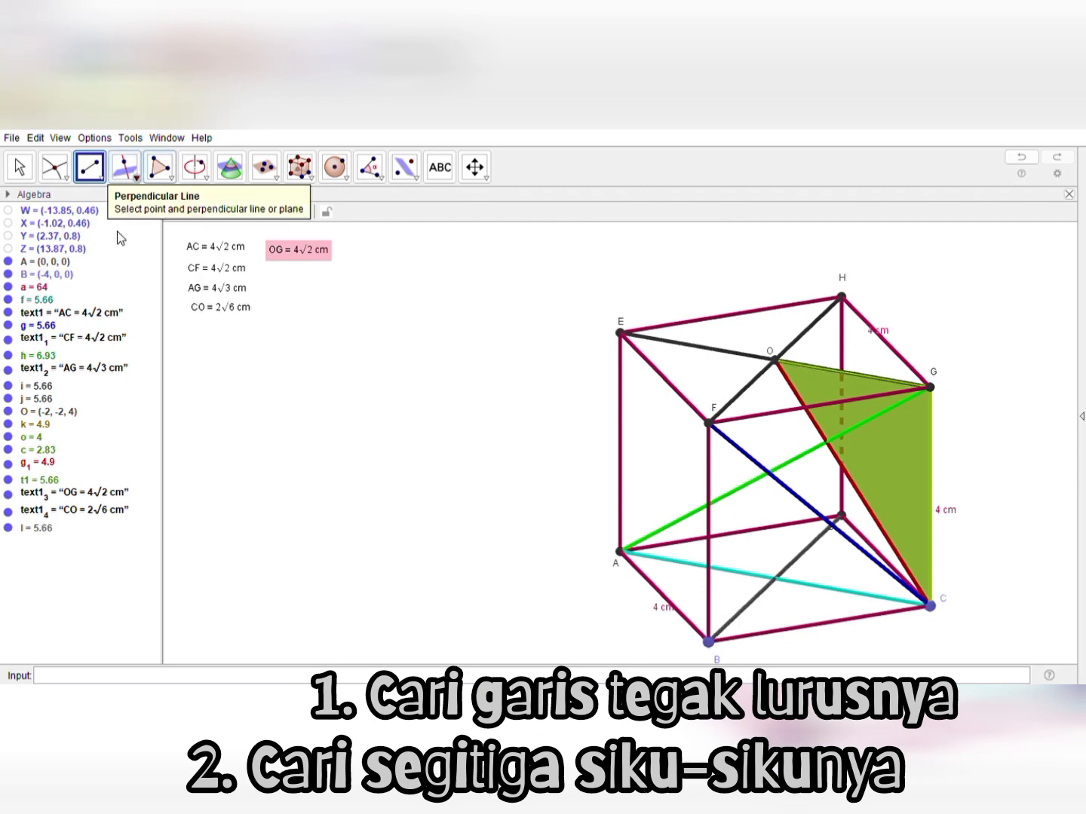
Mark the intersection of base diagonals AC and BD and rename the point P
{"action": "left_click", "coordinate": [54, 166]}
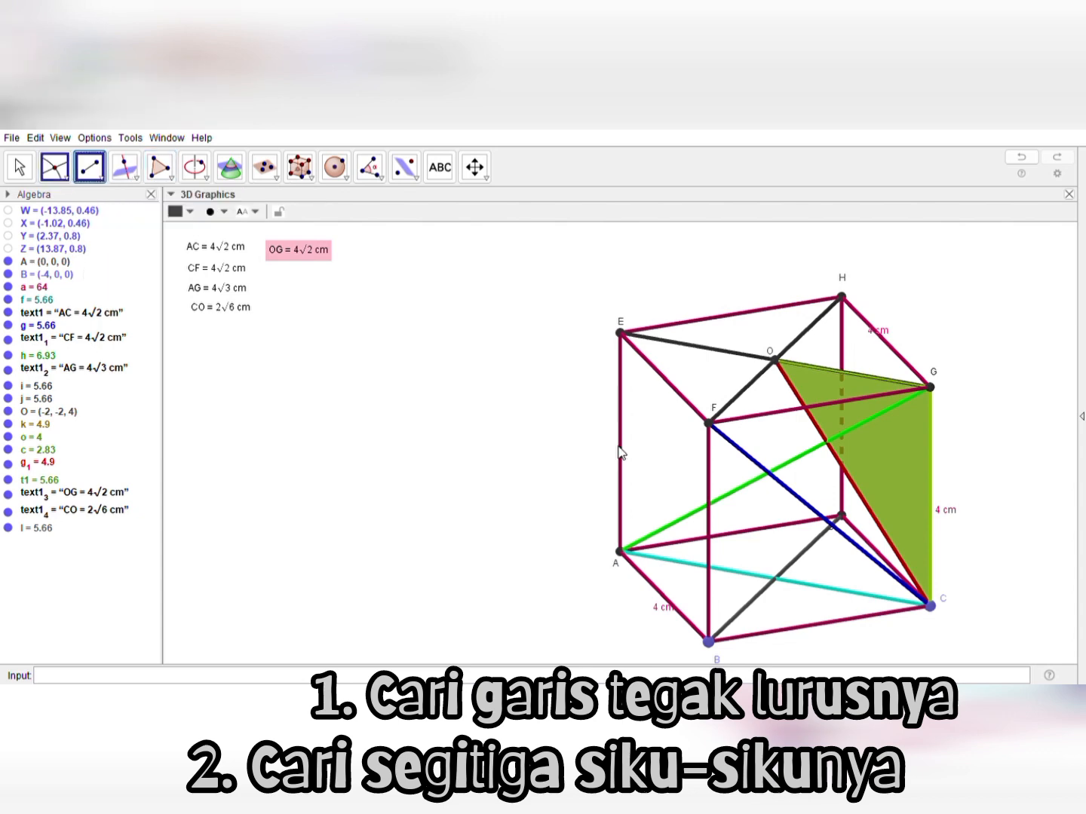
{"action": "left_click", "coordinate": [827, 587]}
{"action": "left_click", "coordinate": [761, 594]}
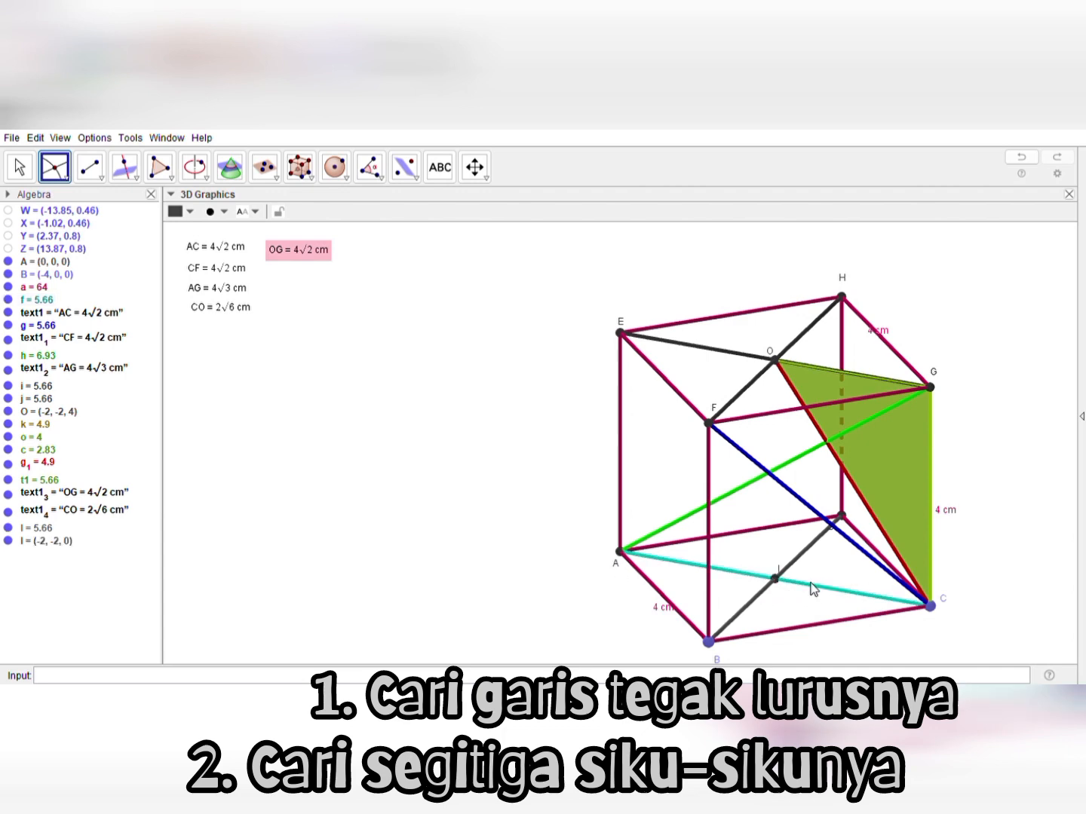
{"action": "left_click", "coordinate": [24, 173]}
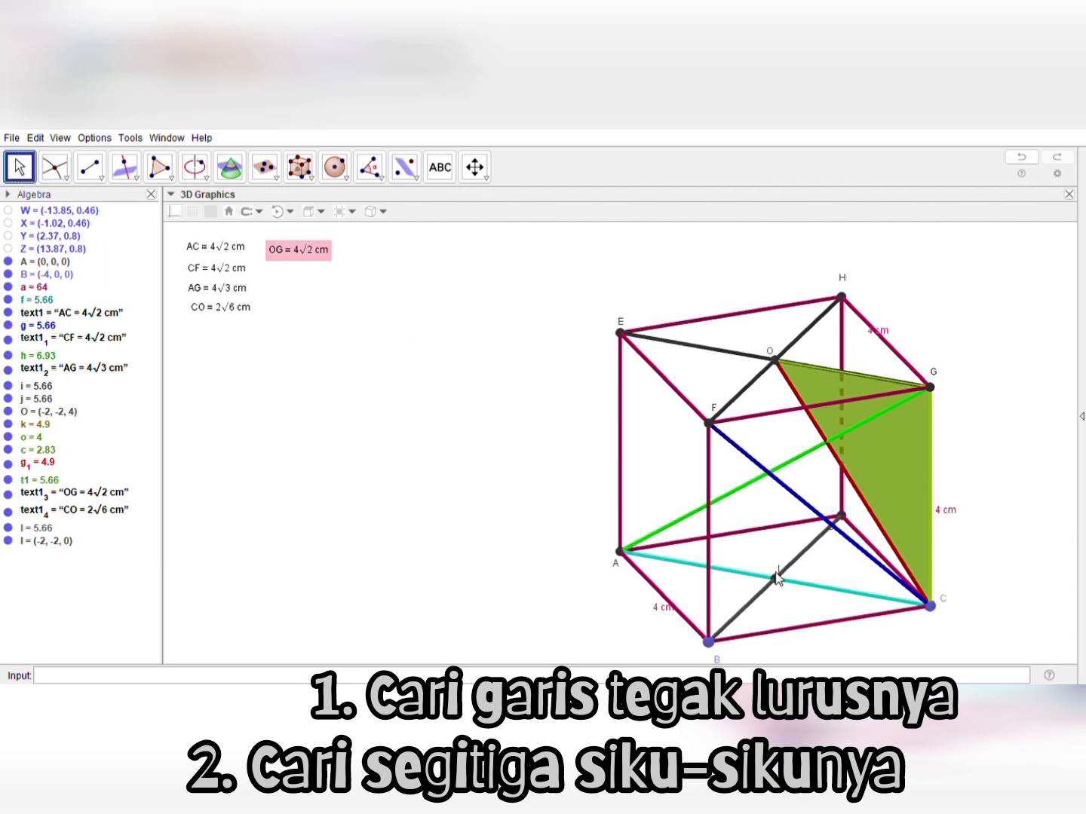
{"action": "left_click_drag", "start_coordinate": [778, 570], "coordinate": [772, 574]}
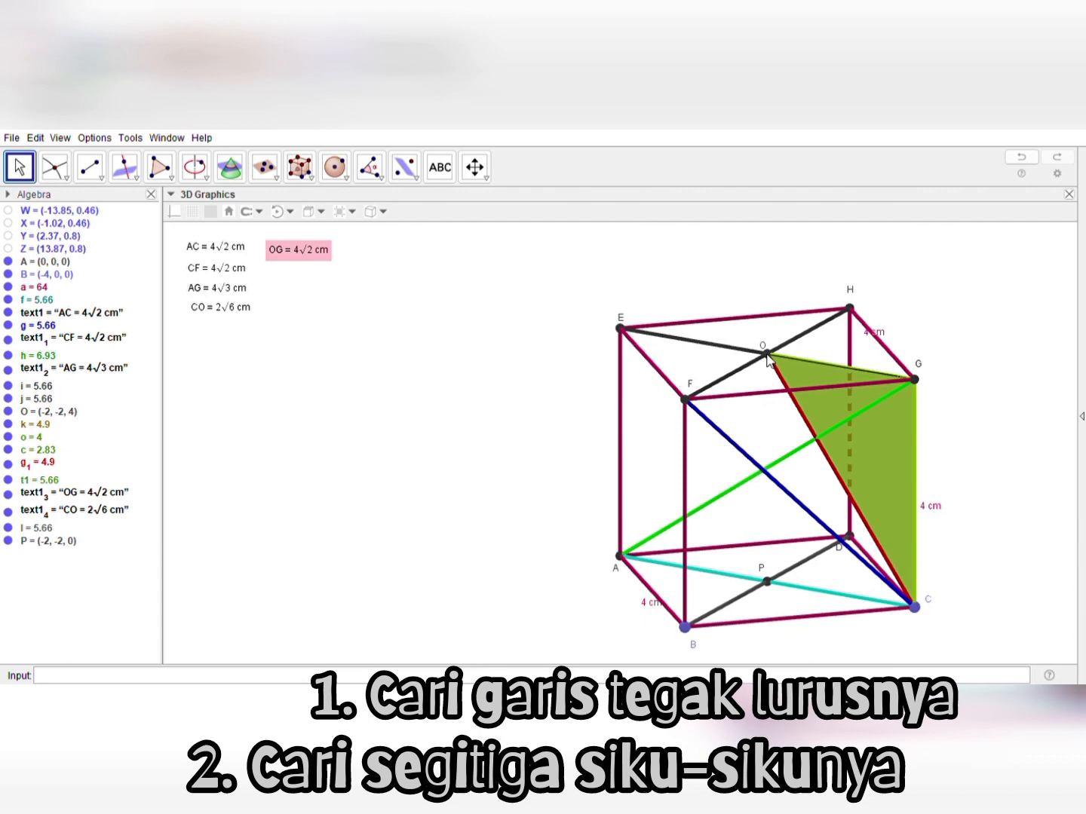
Draw a red segment from the top face's centre O to the base centre P
{"action": "left_click", "coordinate": [102, 180]}
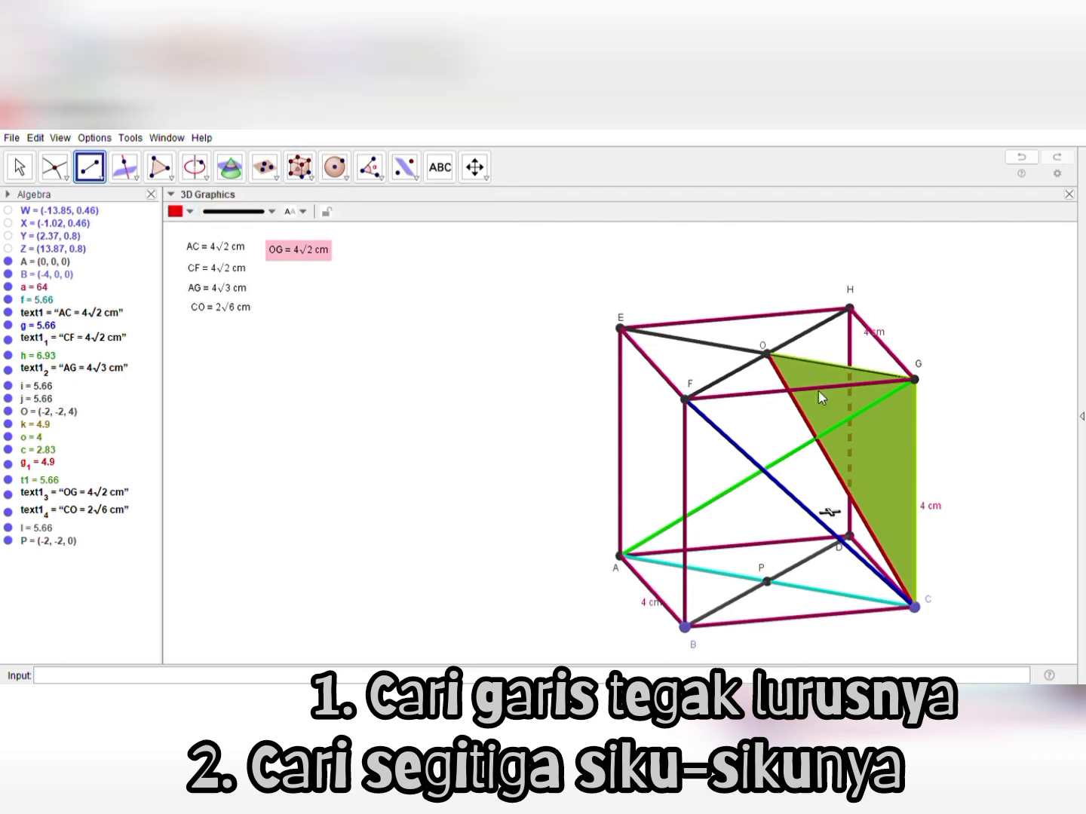
{"action": "left_click", "coordinate": [767, 353]}
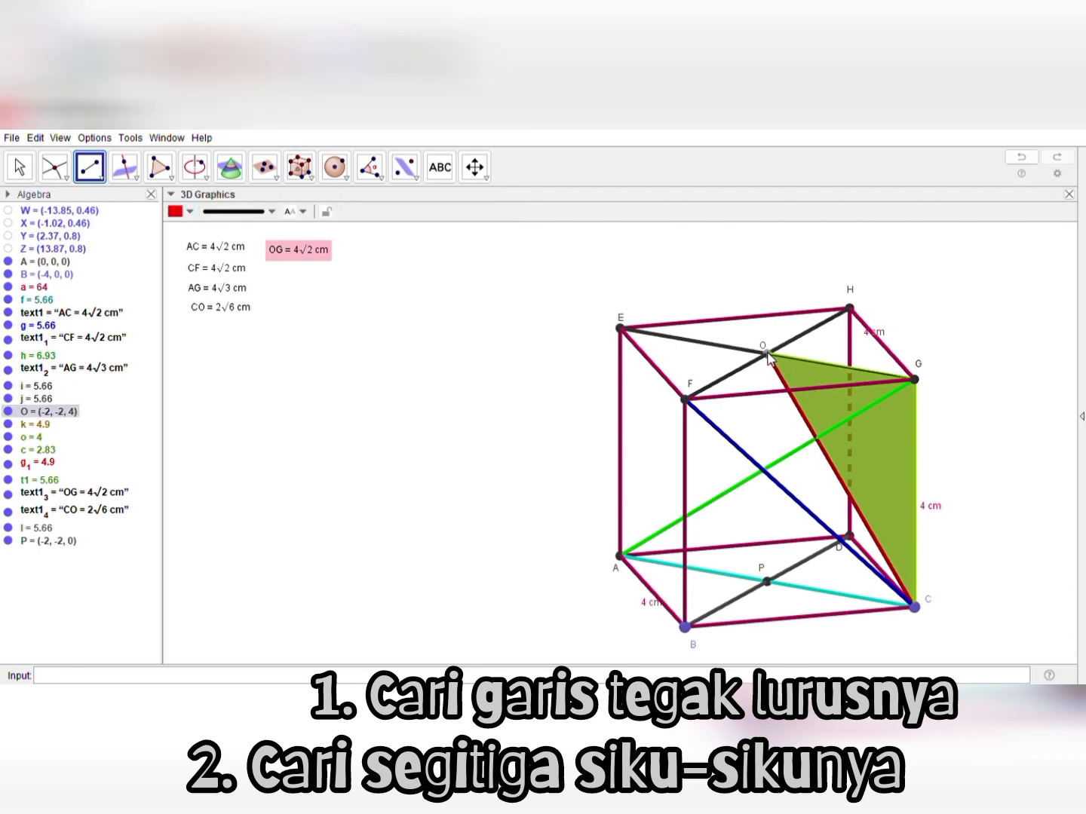
{"action": "left_click", "coordinate": [767, 581]}
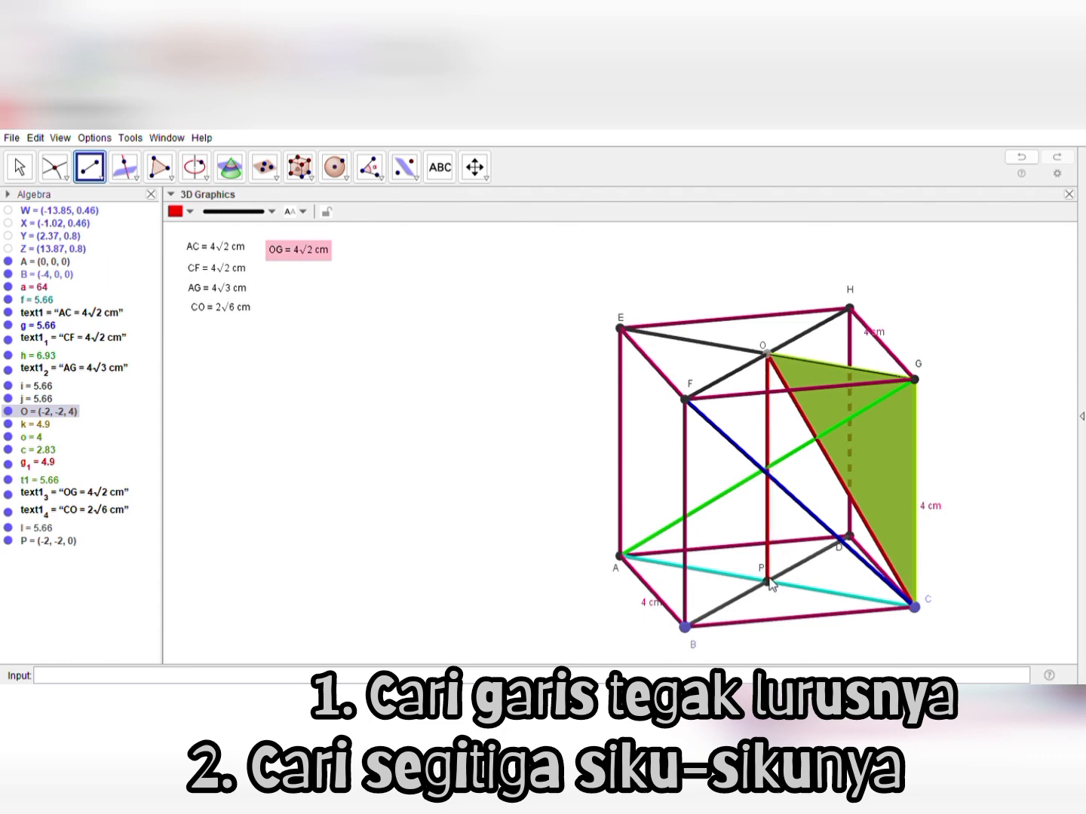
{"action": "left_click", "coordinate": [768, 582]}
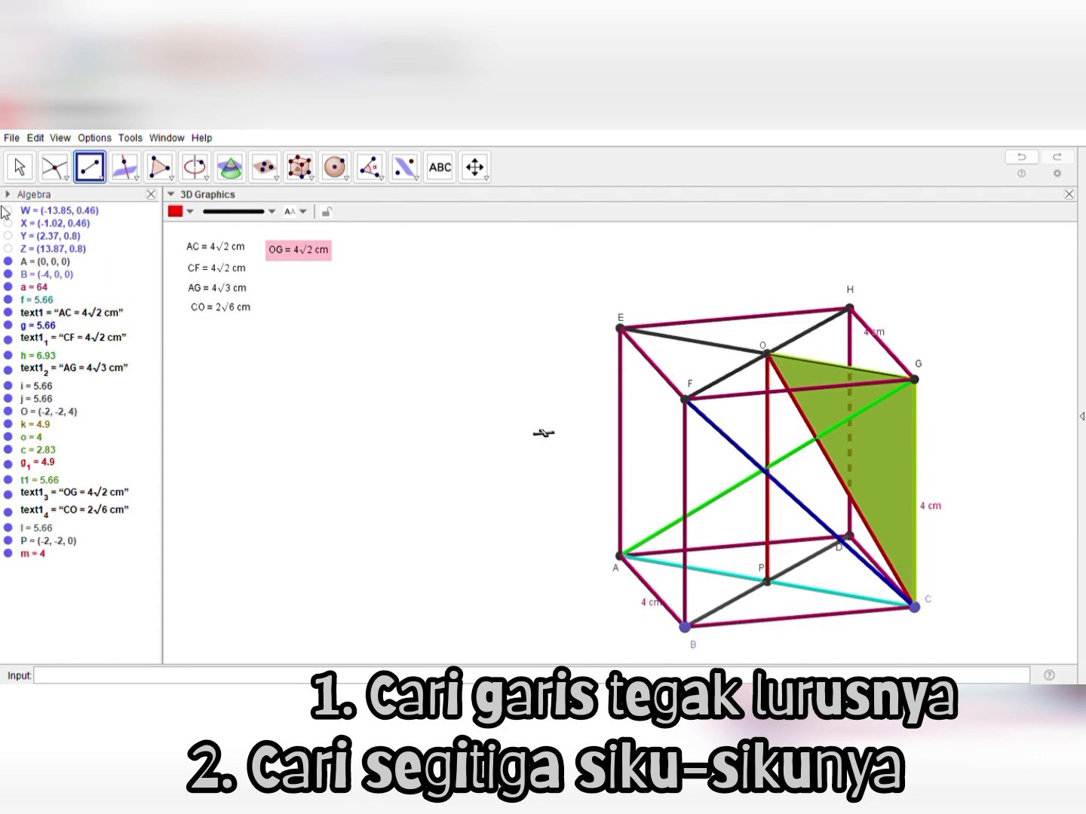
{"action": "key", "text": "Escape"}
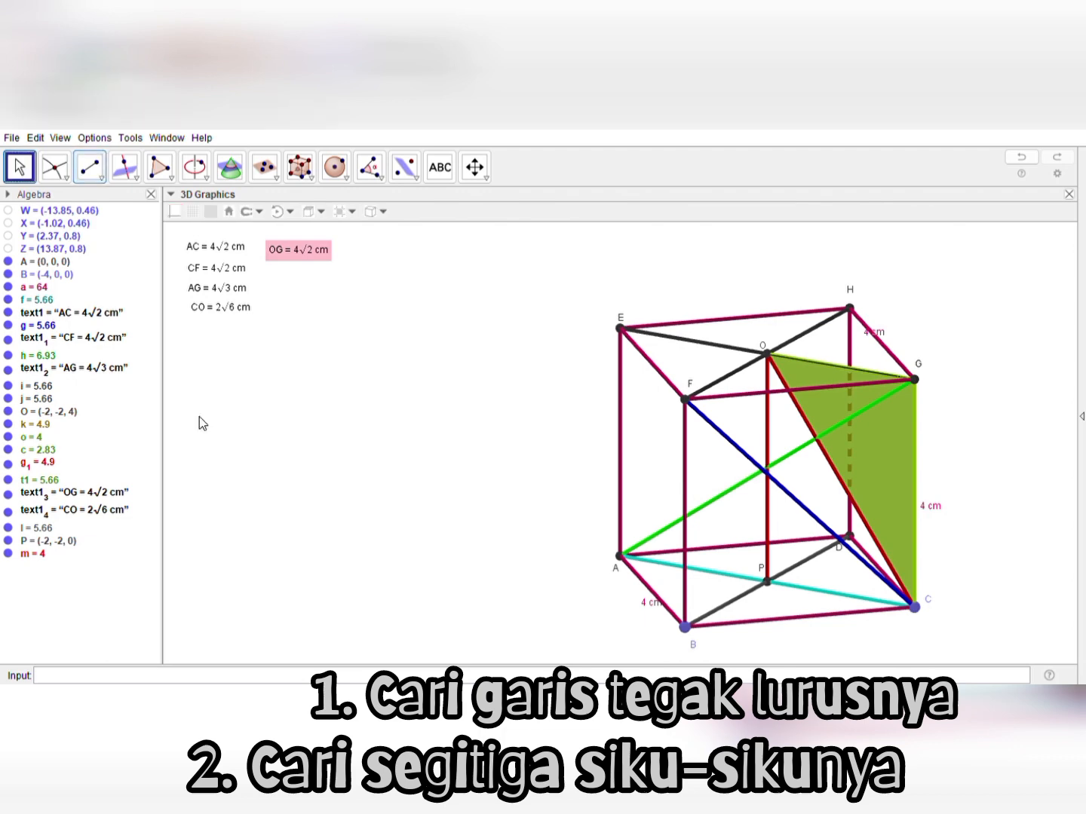
Duplicate the CO length label, place the copy beneath it and edit its text to "OP = 4 cm"
{"action": "left_click_drag", "start_coordinate": [378, 480], "coordinate": [420, 470]}
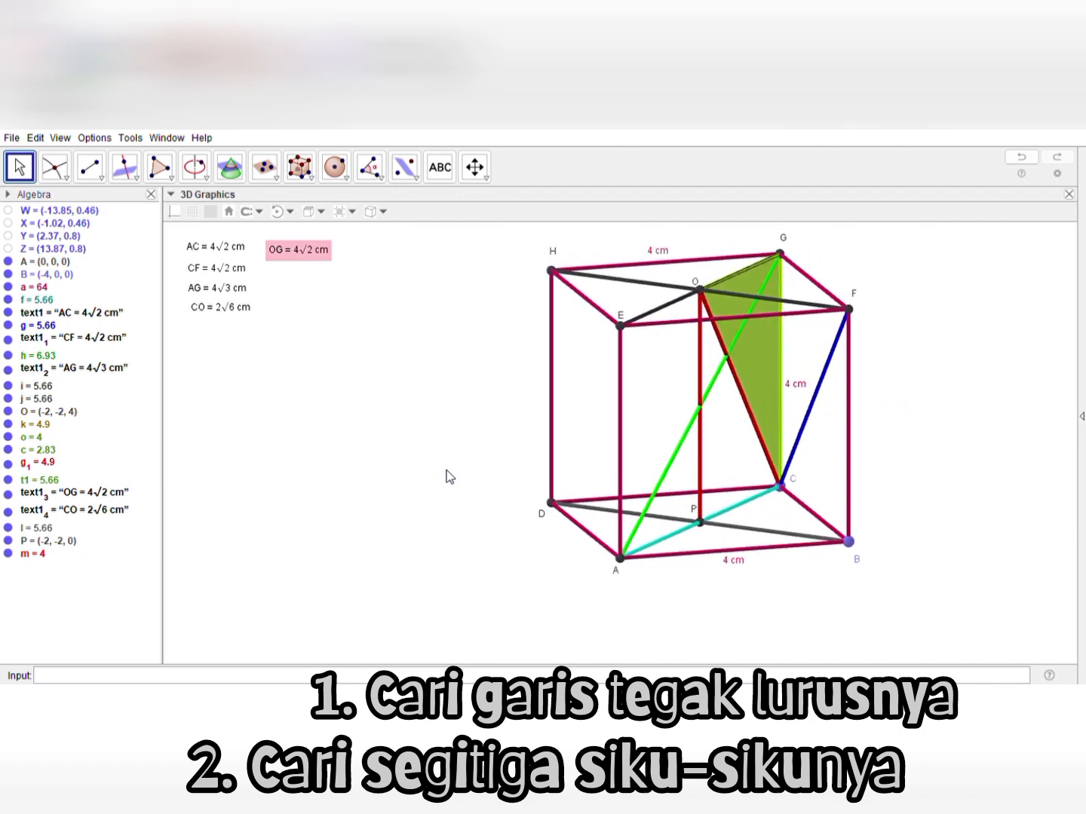
{"action": "left_click", "coordinate": [225, 312]}
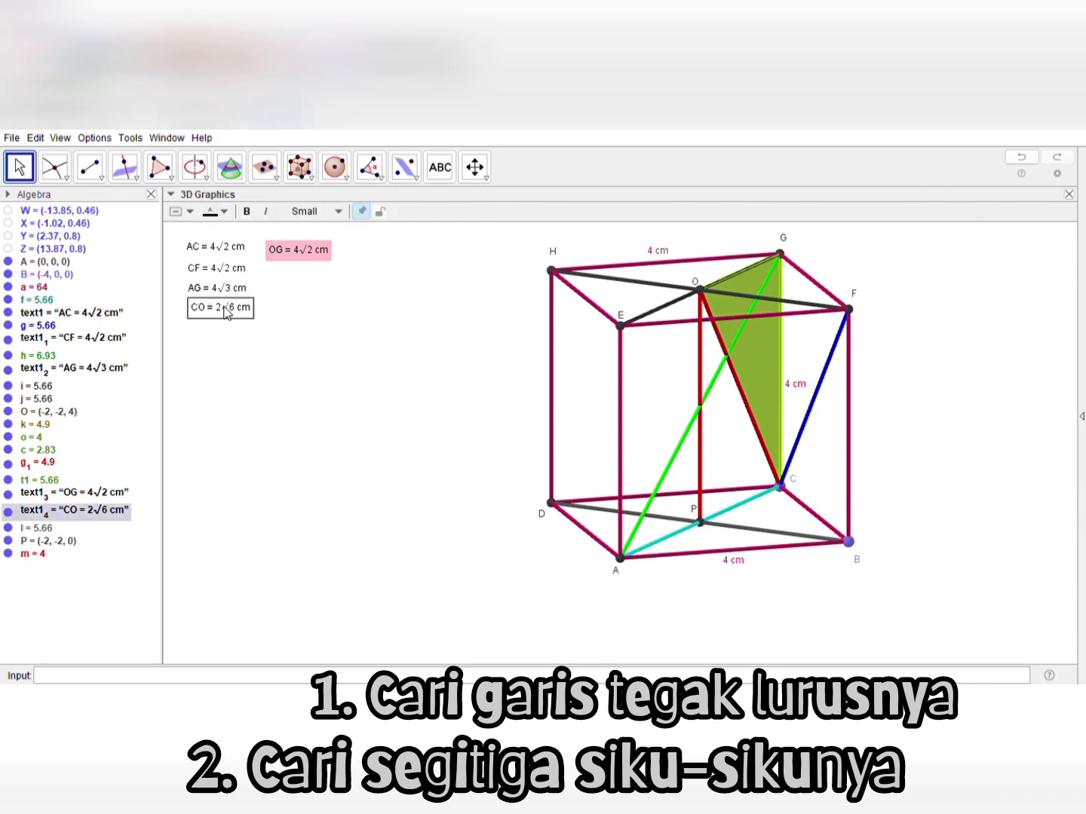
{"action": "key", "text": "ctrl+c"}
{"action": "key", "text": "ctrl+v"}
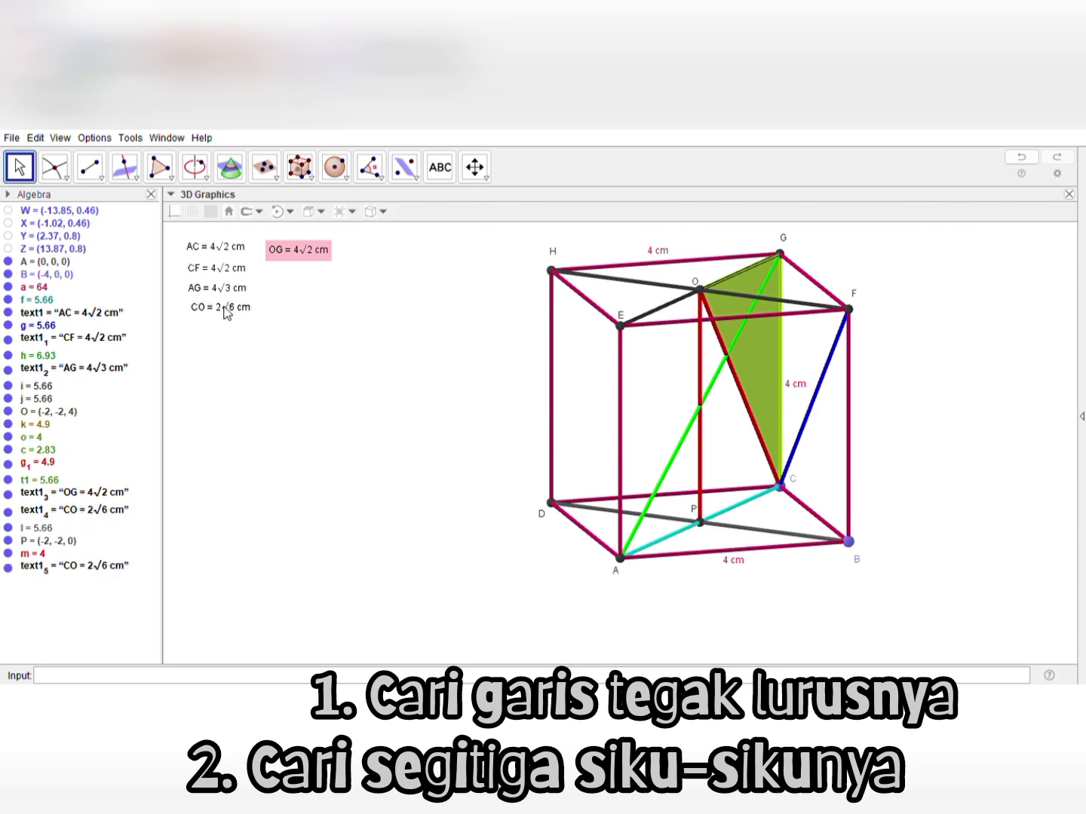
{"action": "left_click_drag", "start_coordinate": [225, 307], "coordinate": [226, 329]}
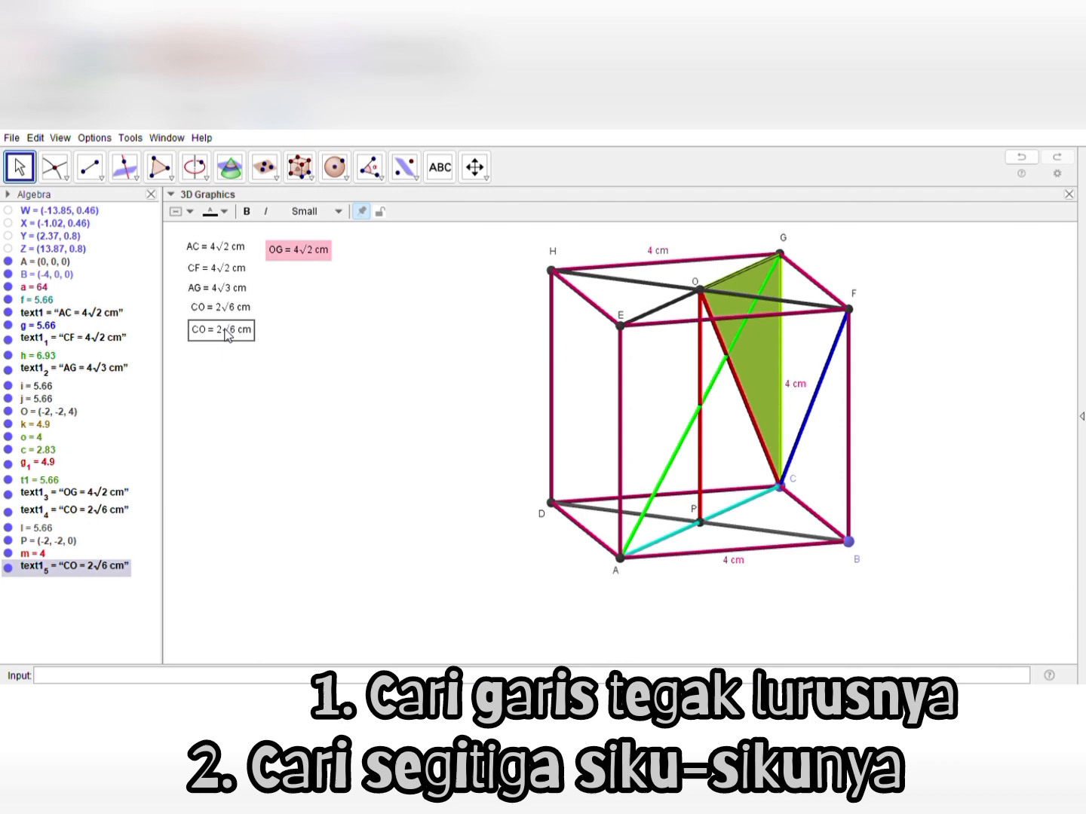
{"action": "left_click", "coordinate": [490, 327]}
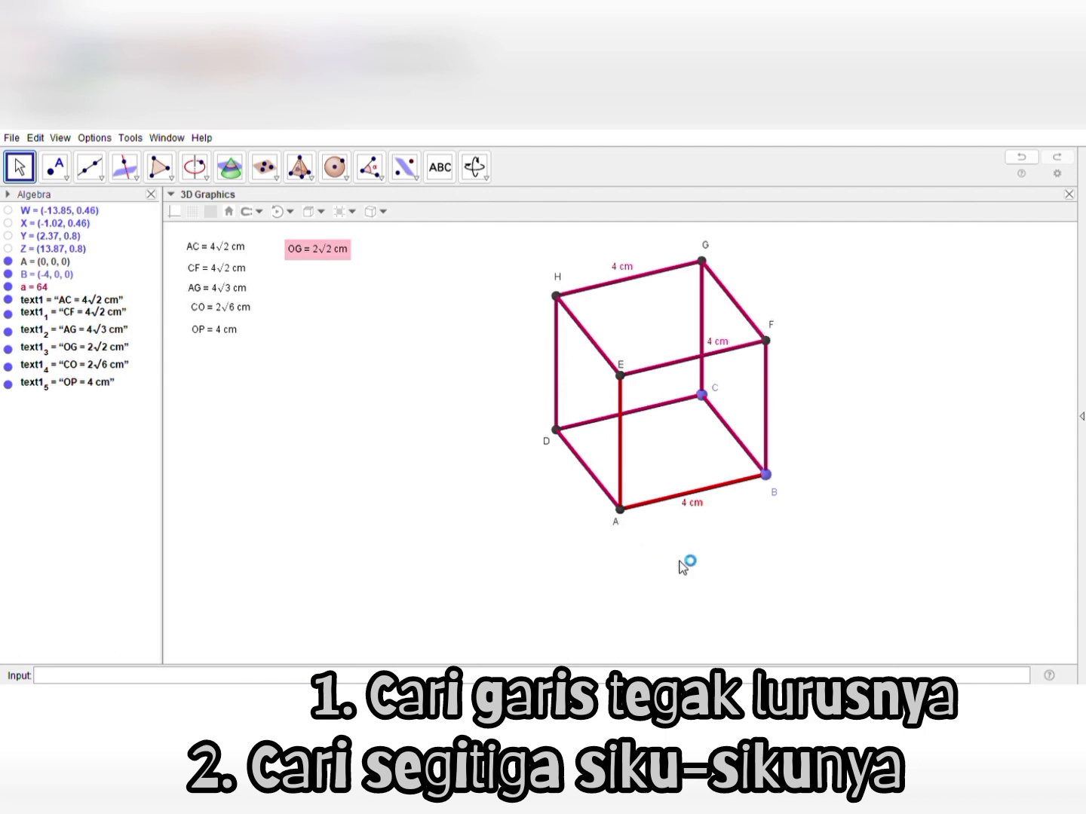
{"action": "right_click_drag", "start_coordinate": [680, 561], "coordinate": [660, 529]}
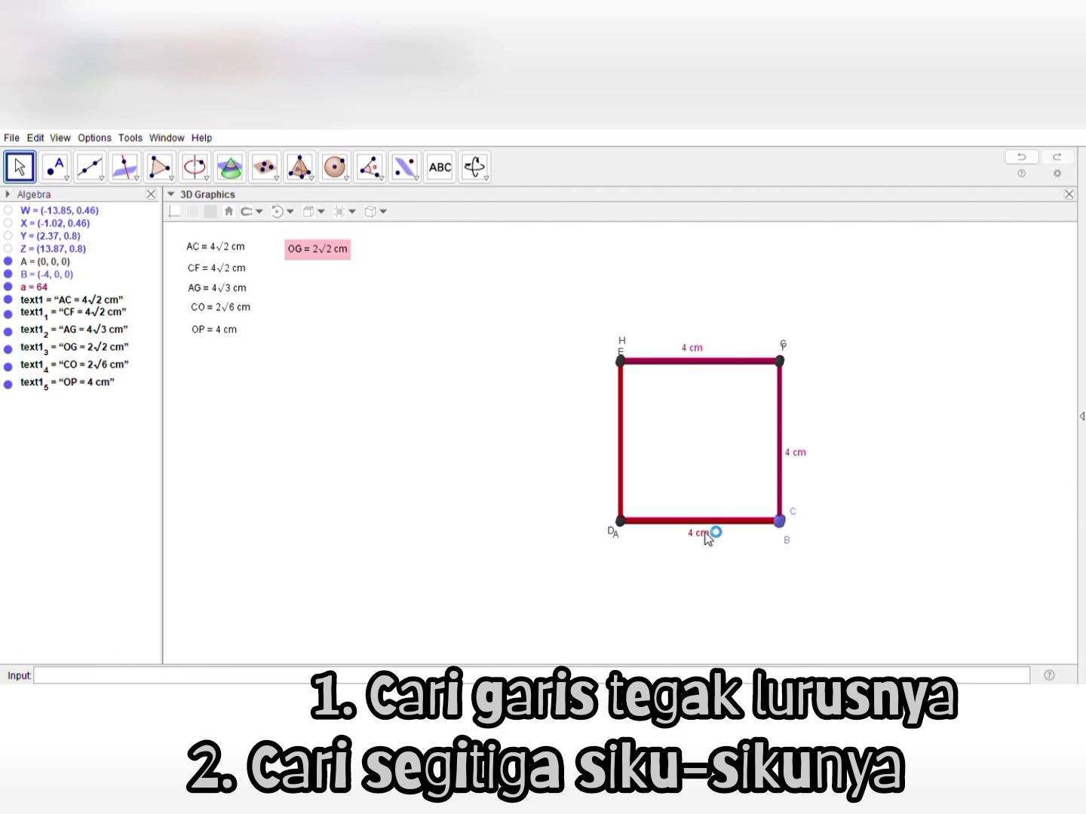
{"action": "left_click_drag", "start_coordinate": [566, 493], "coordinate": [565, 542]}
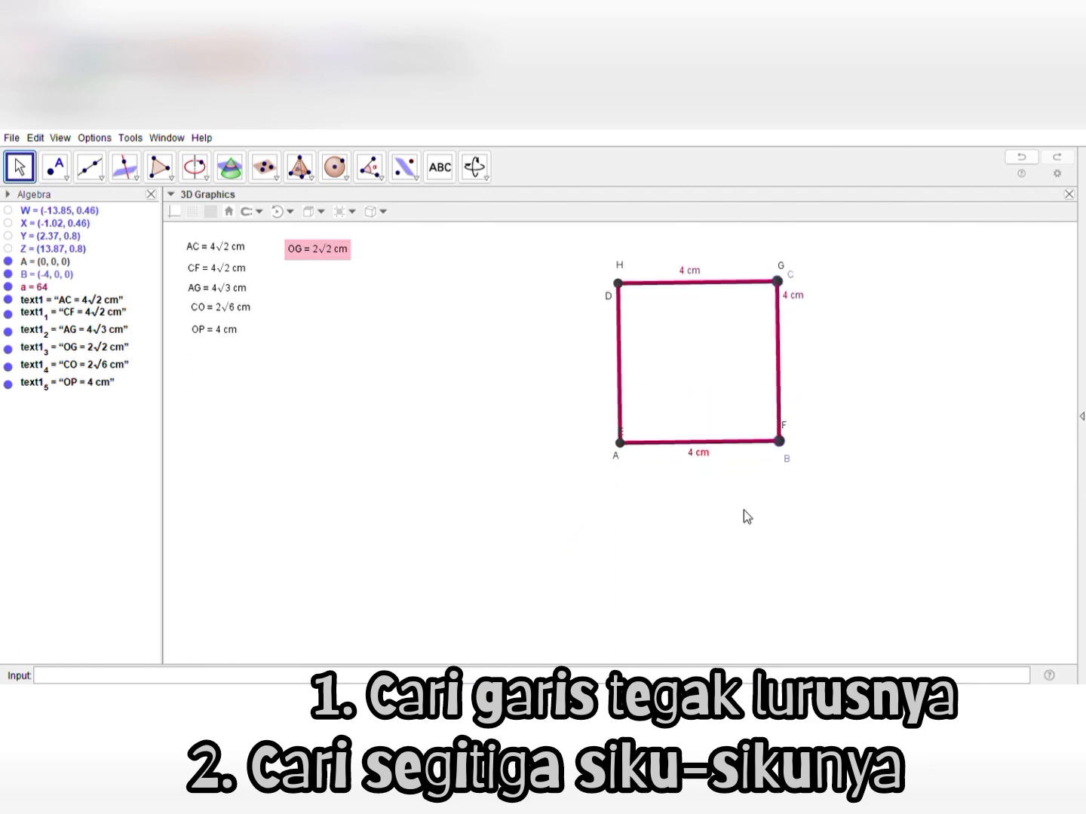
{"action": "left_click_drag", "start_coordinate": [743, 510], "coordinate": [740, 452]}
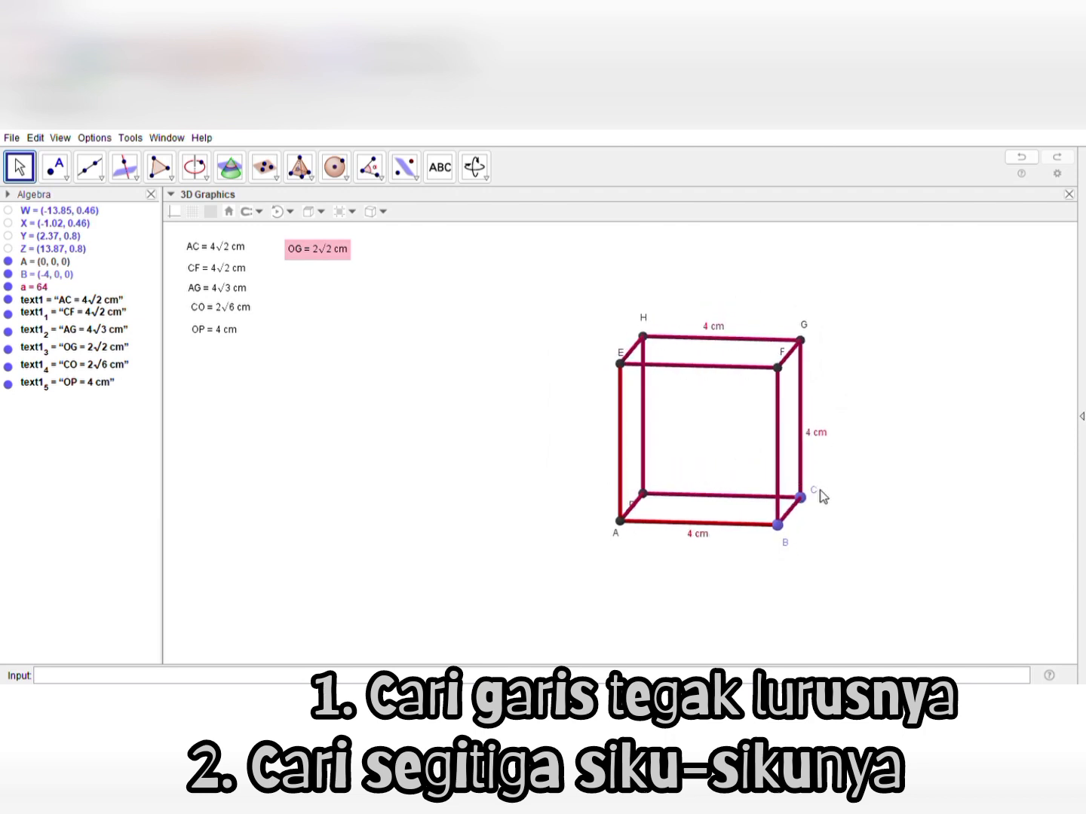
Reposition vertex C's label below the vertex and draw a dark grey segment from A to C as the base diagonal
{"action": "left_click_drag", "start_coordinate": [813, 490], "coordinate": [813, 507]}
{"action": "left_click", "coordinate": [111, 215]}
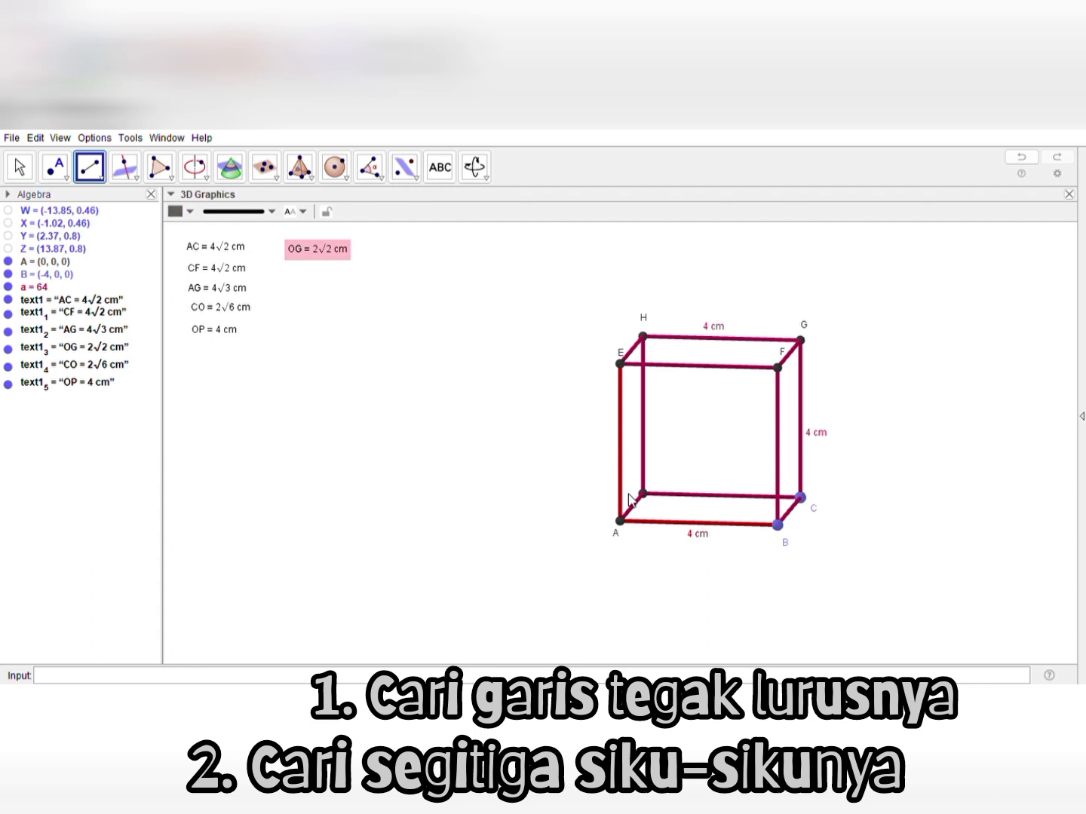
{"action": "left_click", "coordinate": [620, 520]}
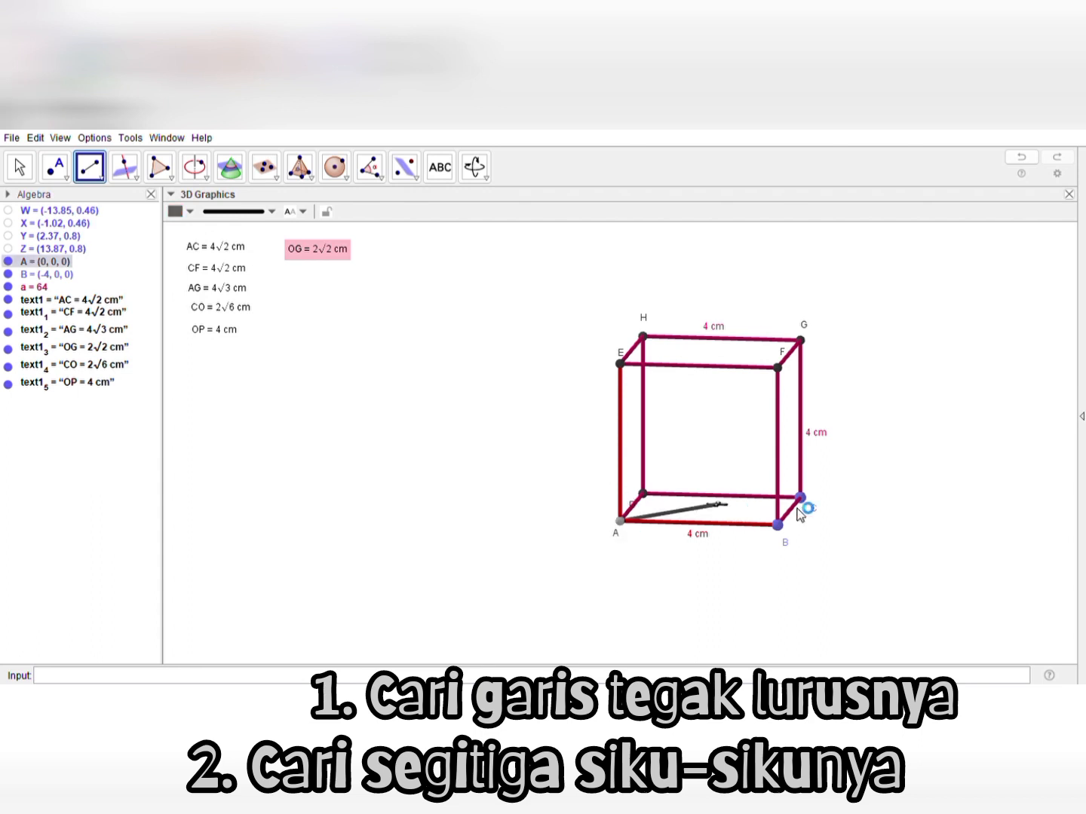
{"action": "left_click", "coordinate": [799, 499]}
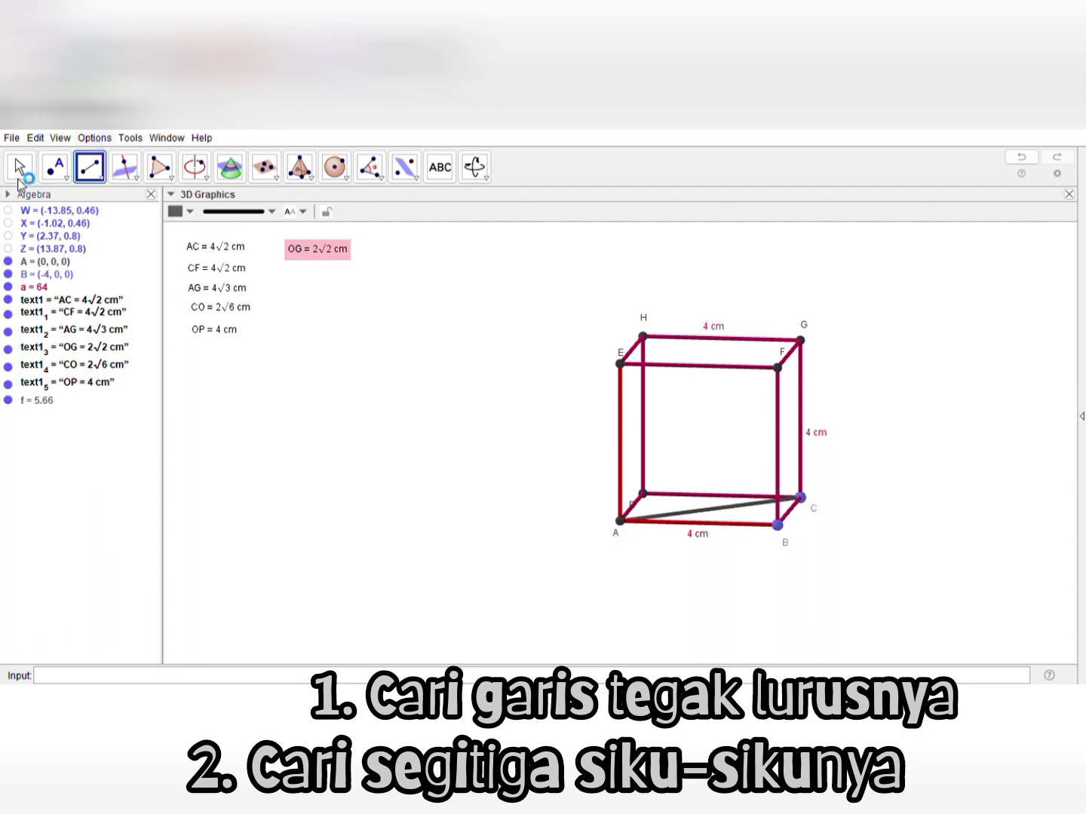
{"action": "left_click", "coordinate": [19, 167]}
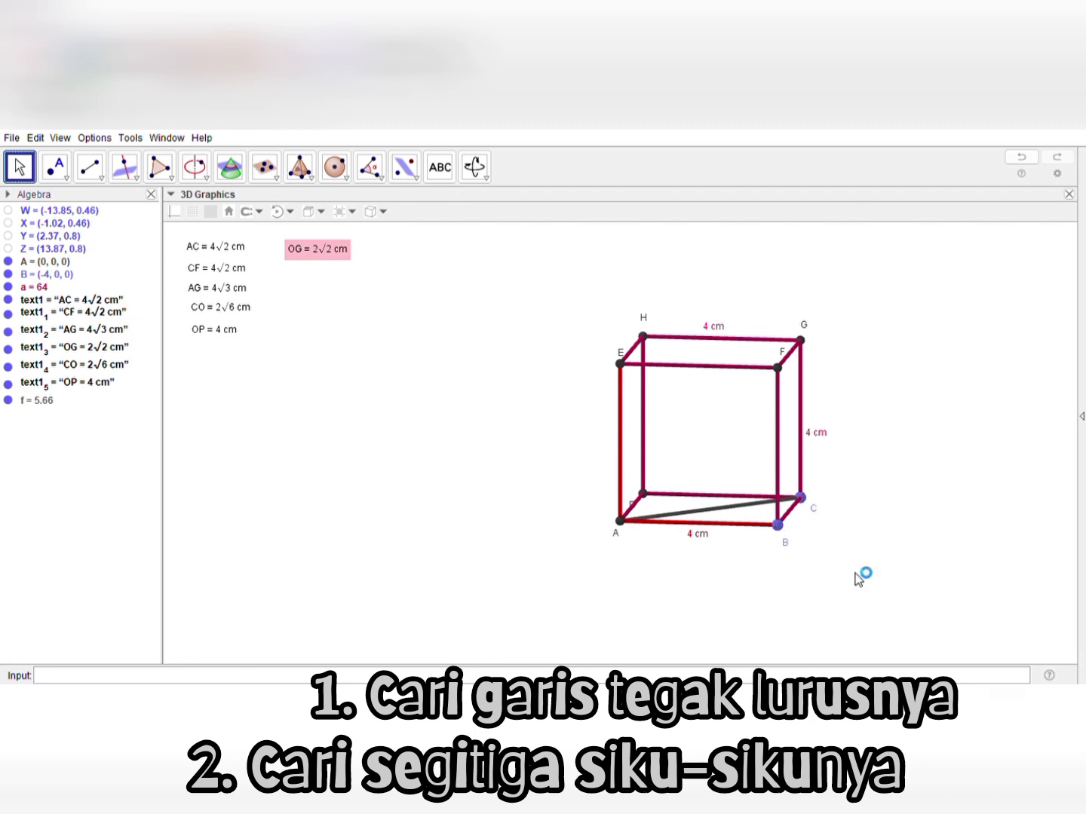
Construct a black line through vertex B perpendicular to base diagonal AC
{"action": "left_click_drag", "start_coordinate": [860, 567], "coordinate": [828, 492]}
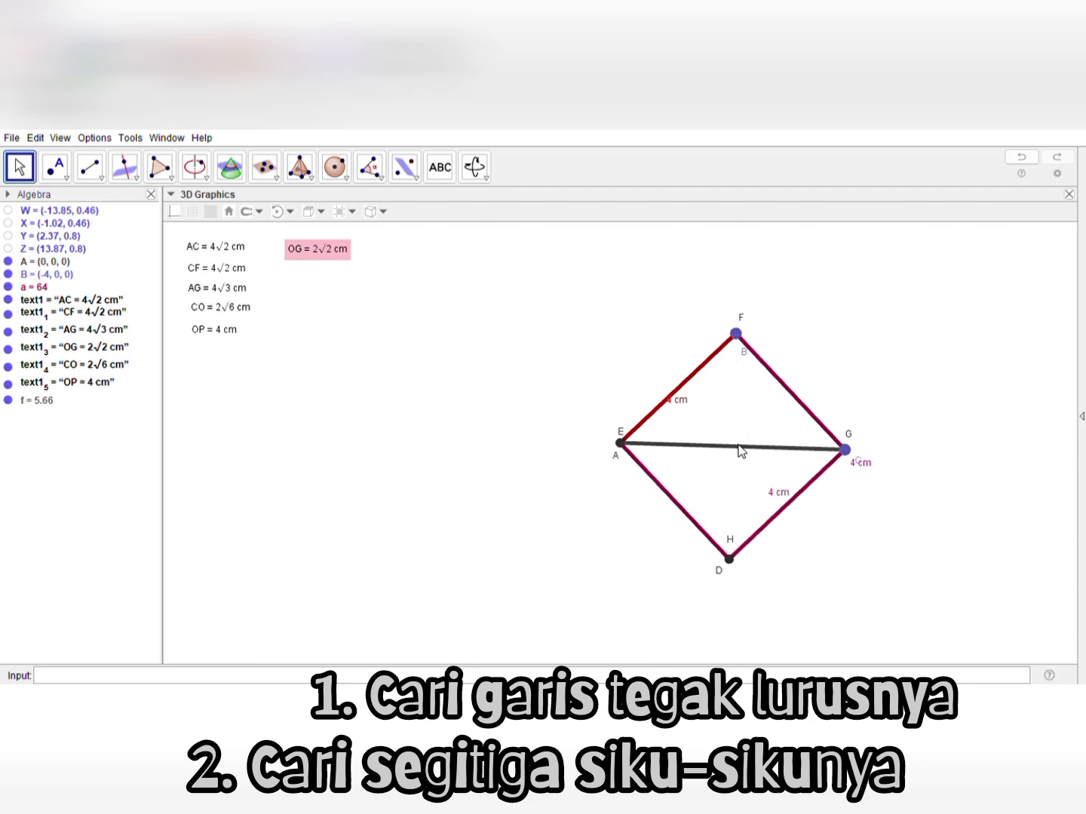
{"action": "left_click_drag", "start_coordinate": [843, 287], "coordinate": [777, 326]}
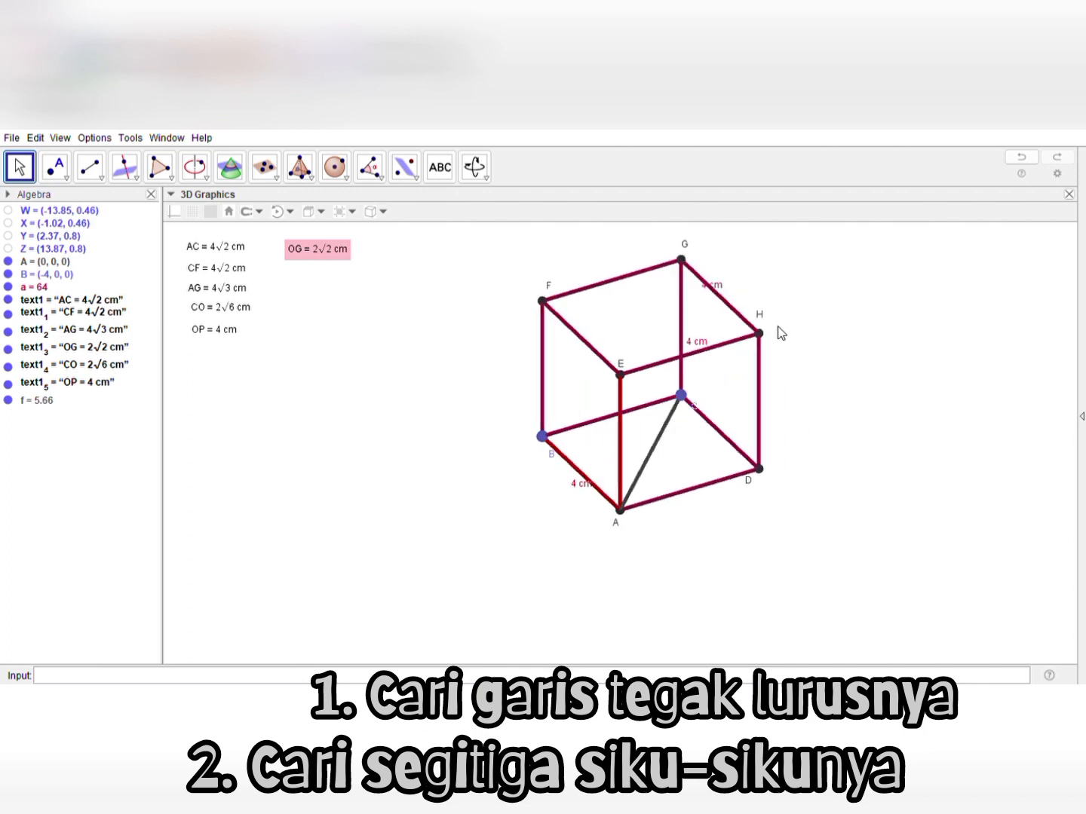
{"action": "left_click", "coordinate": [126, 168]}
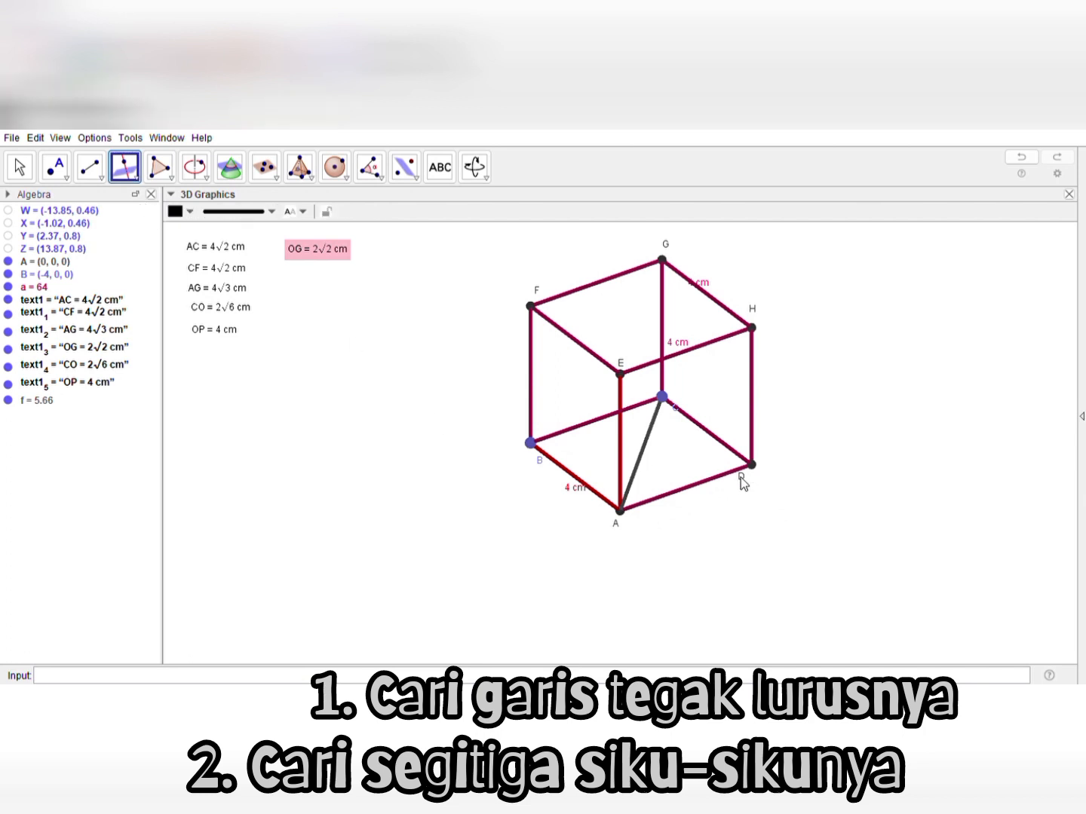
{"action": "left_click", "coordinate": [531, 444]}
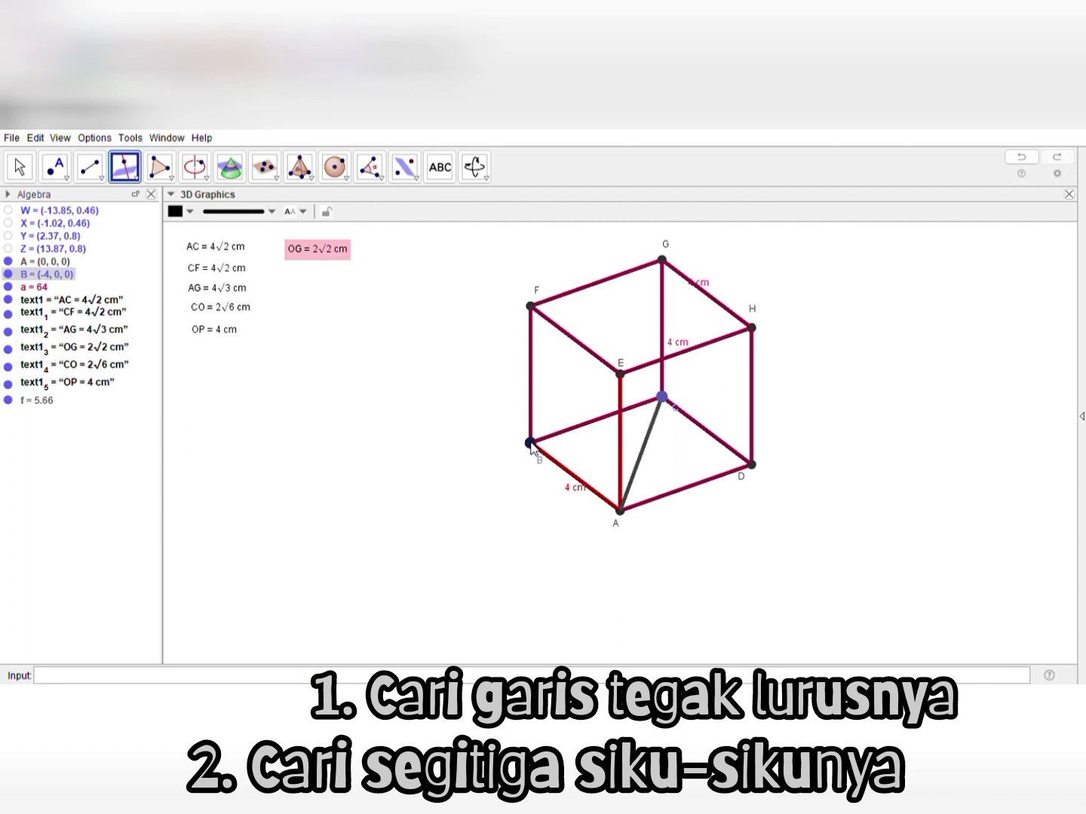
{"action": "left_click", "coordinate": [642, 452]}
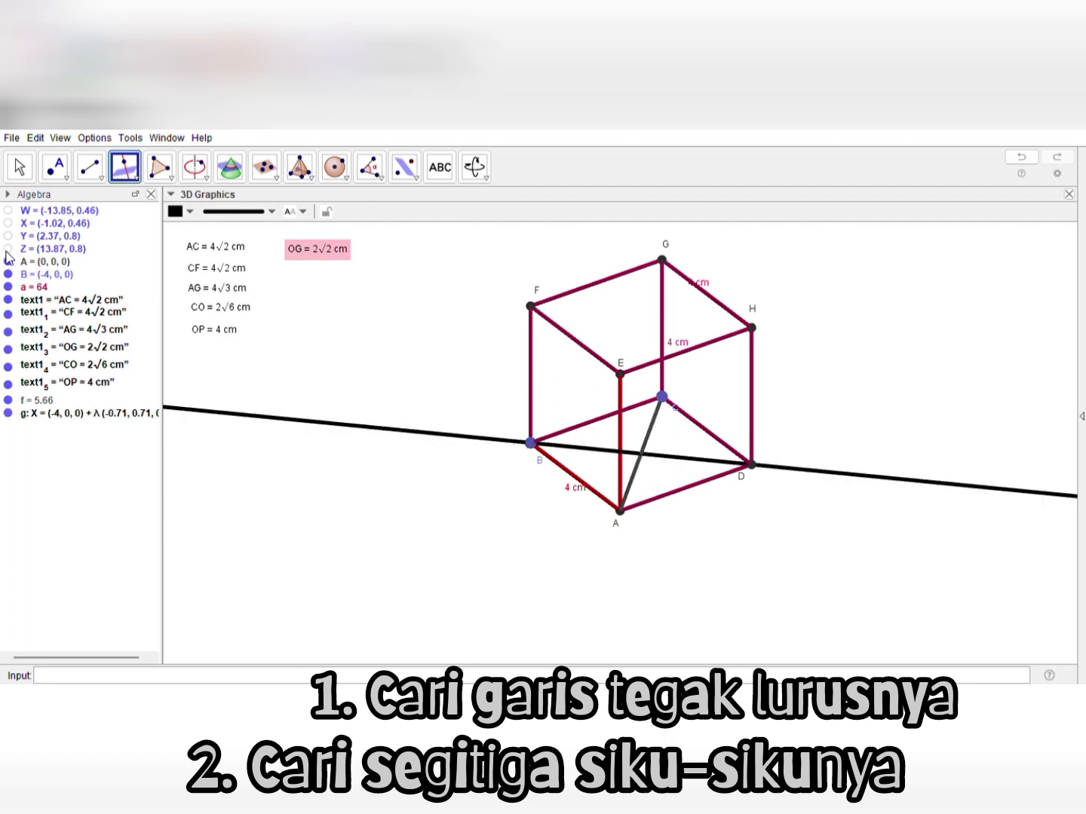
{"action": "left_click", "coordinate": [21, 168]}
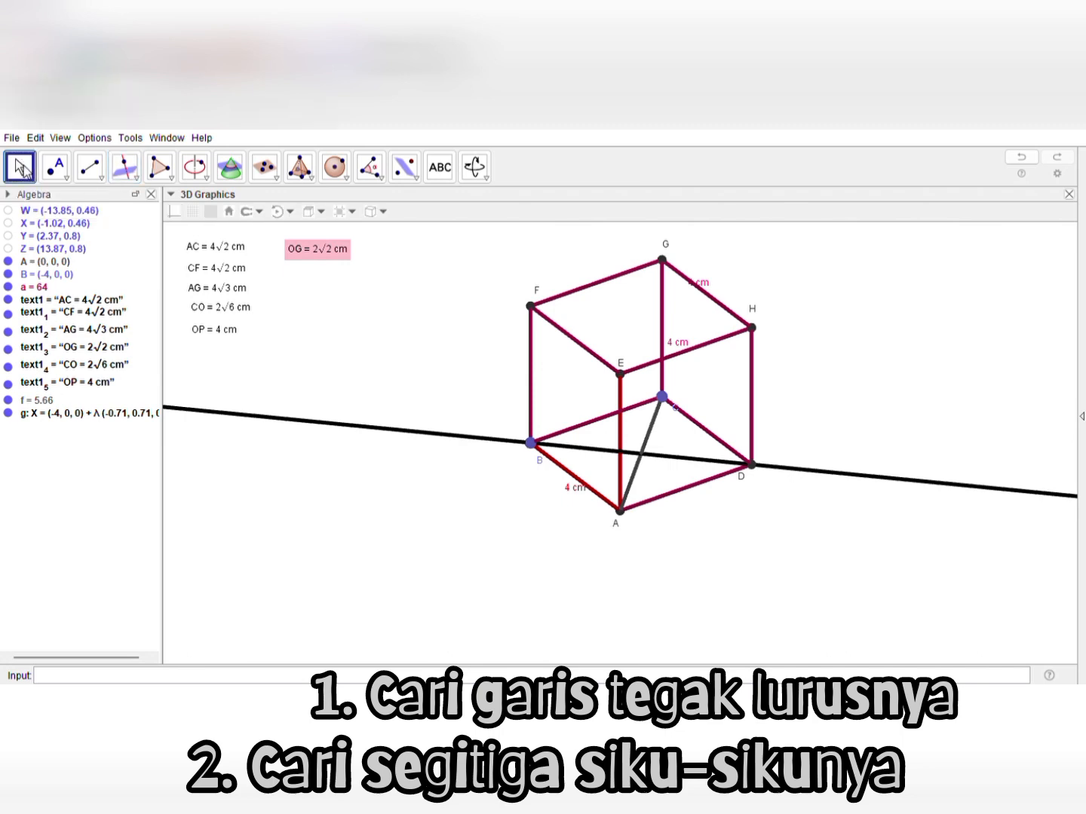
Draw a yellow segment from vertex B to the intersection of the perpendicular line and diagonal AC
{"action": "left_click_drag", "start_coordinate": [515, 544], "coordinate": [537, 522]}
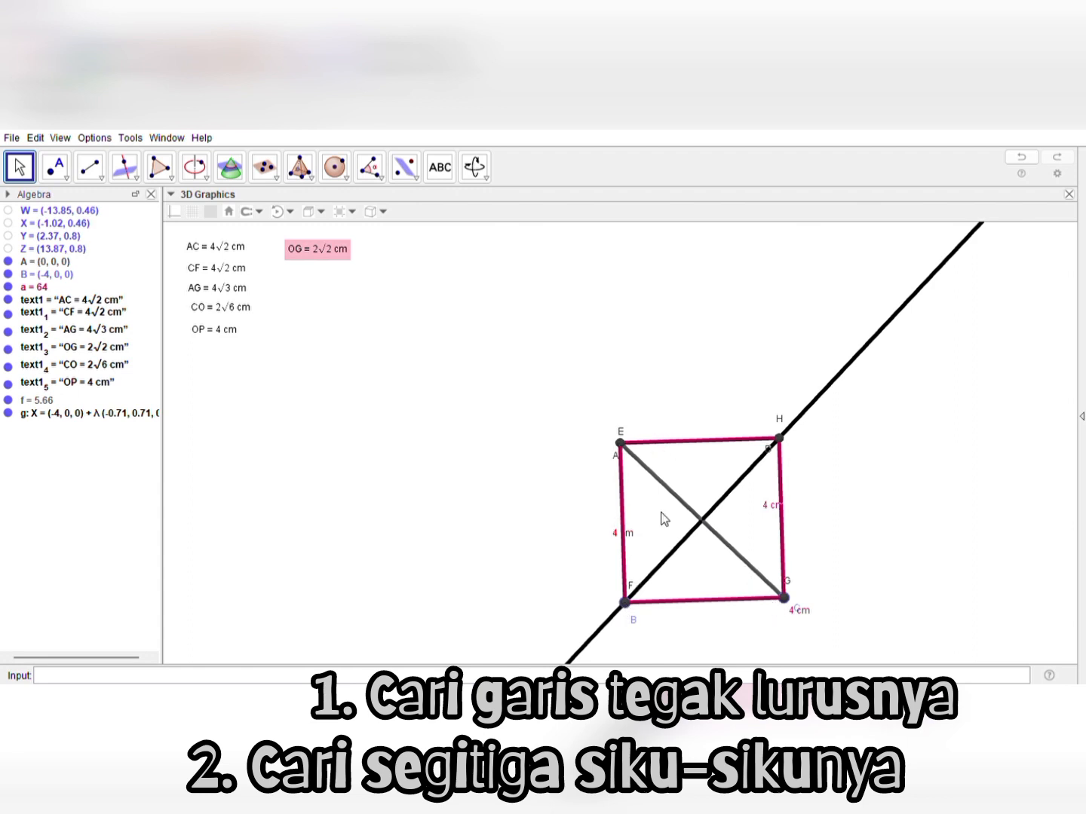
{"action": "left_click_drag", "start_coordinate": [575, 494], "coordinate": [567, 399]}
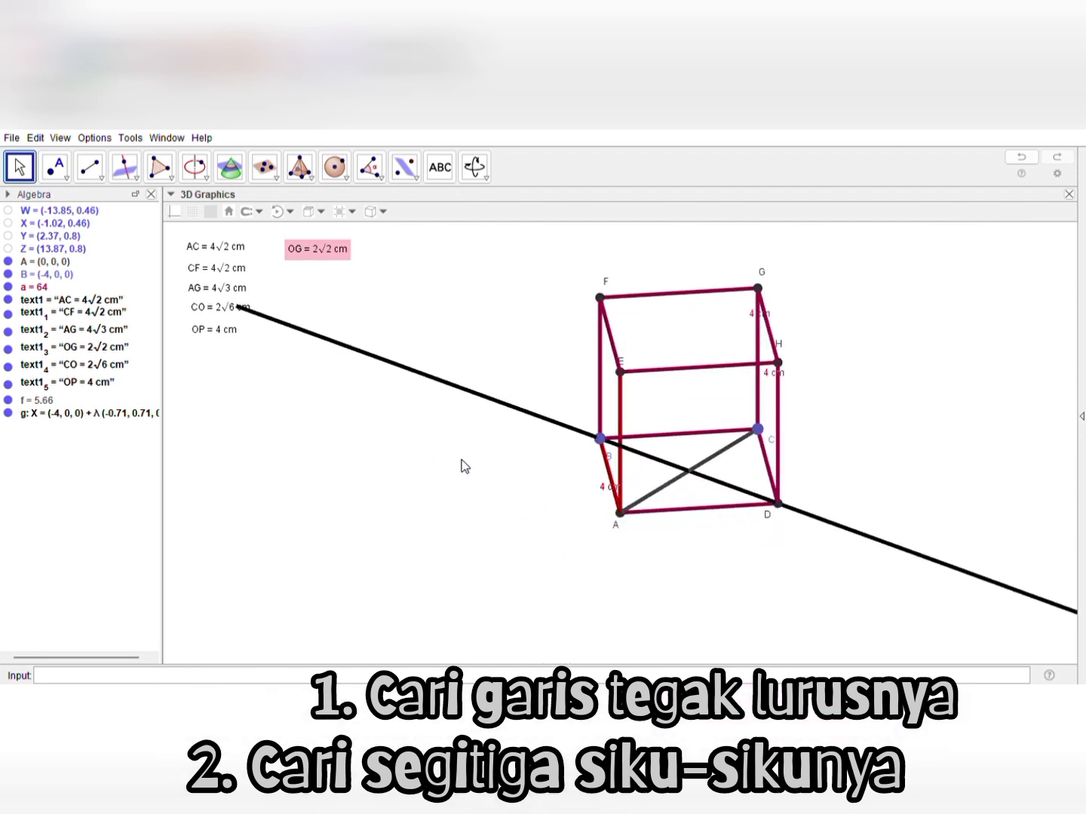
{"action": "left_click_drag", "start_coordinate": [460, 464], "coordinate": [407, 458]}
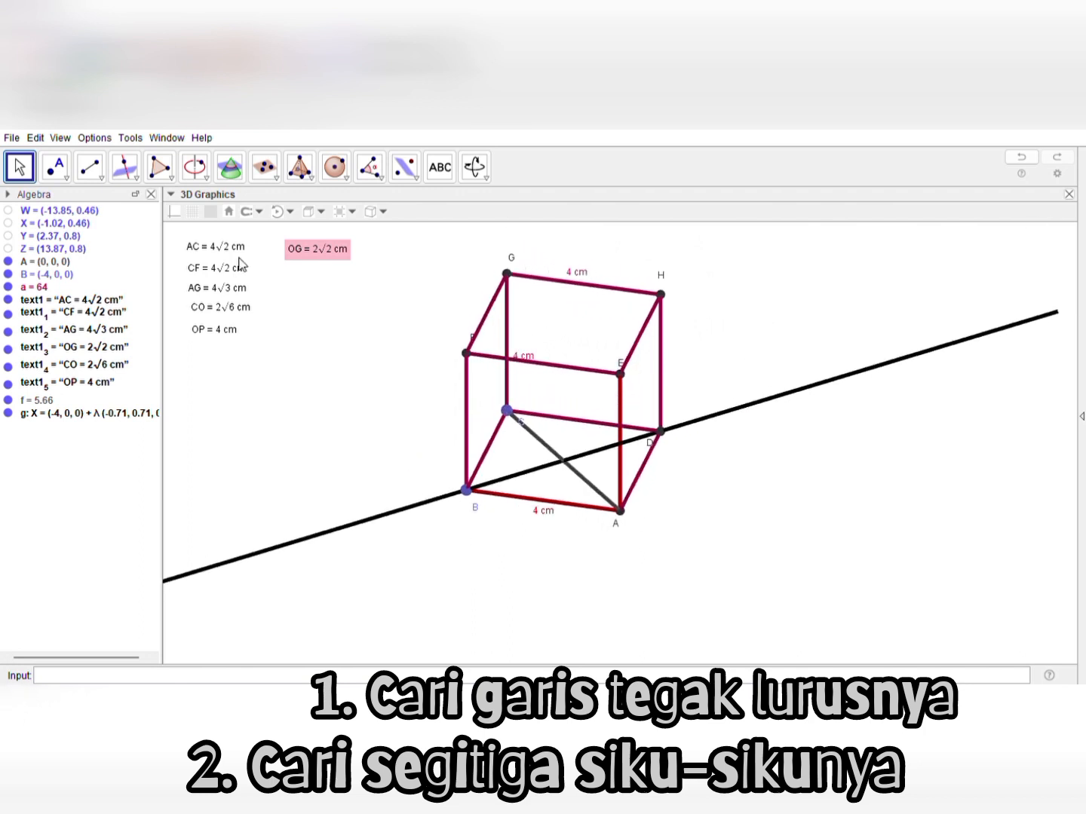
{"action": "left_click", "coordinate": [67, 180]}
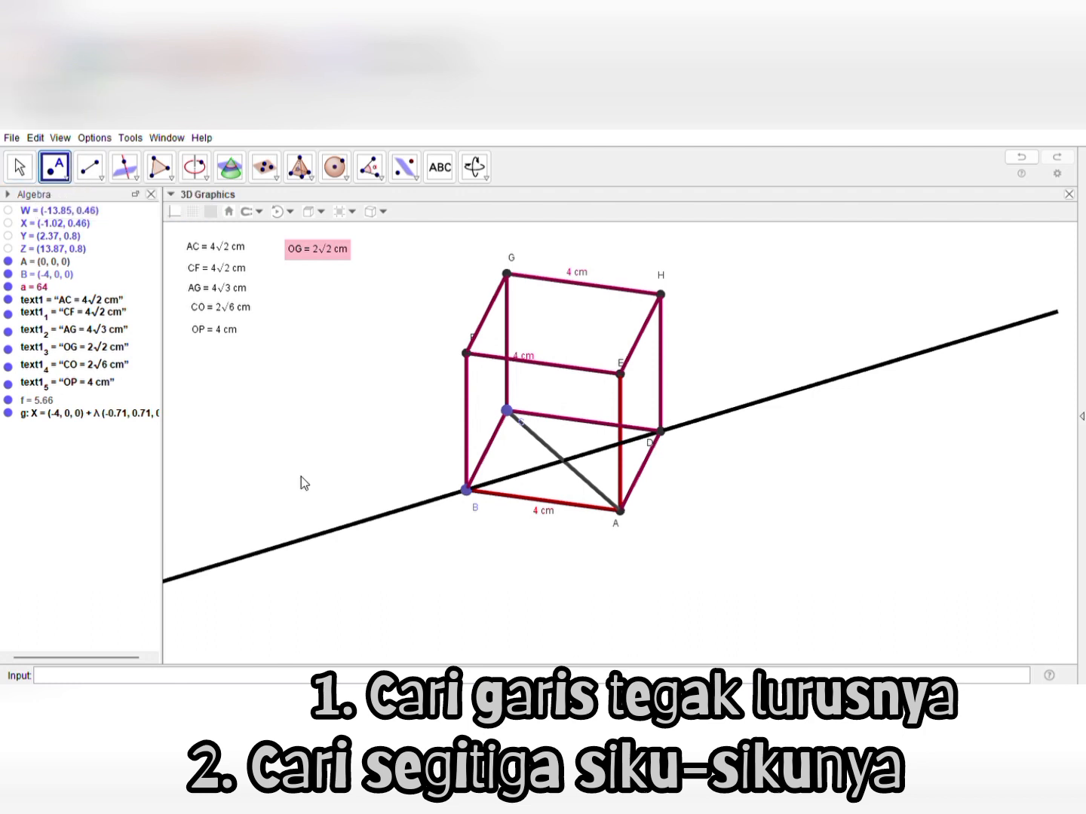
{"action": "left_click", "coordinate": [21, 167]}
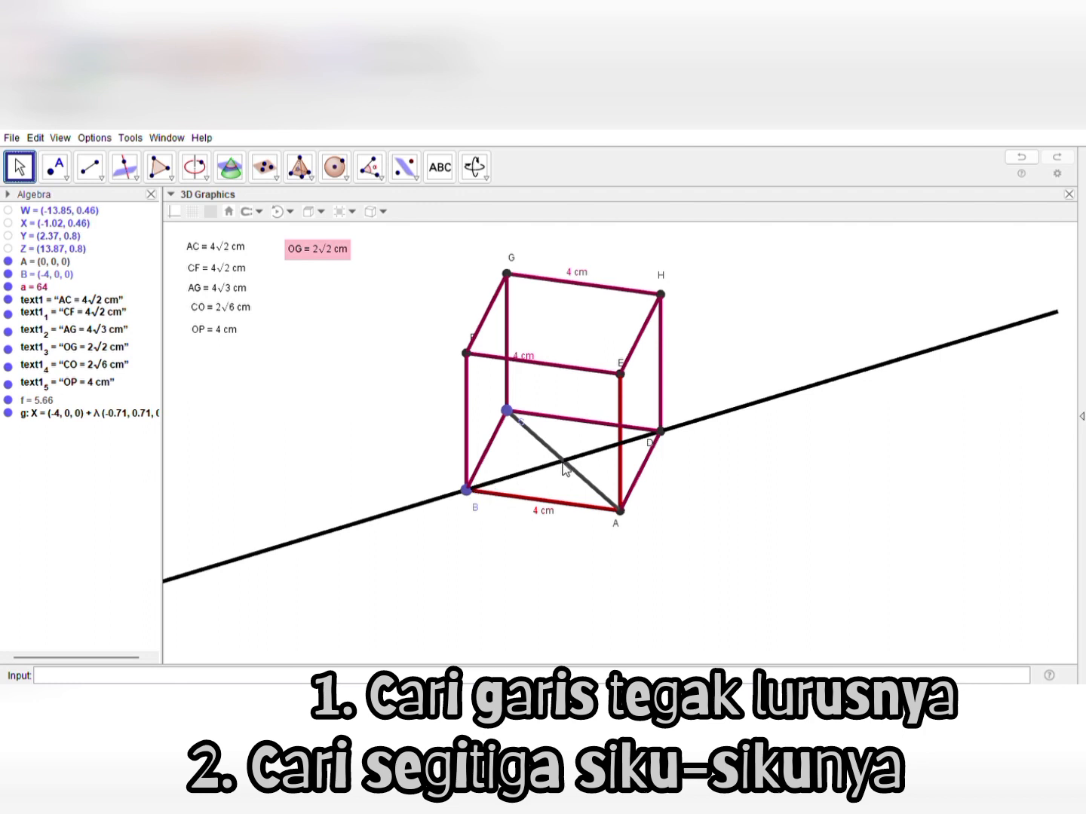
{"action": "left_click", "coordinate": [101, 176]}
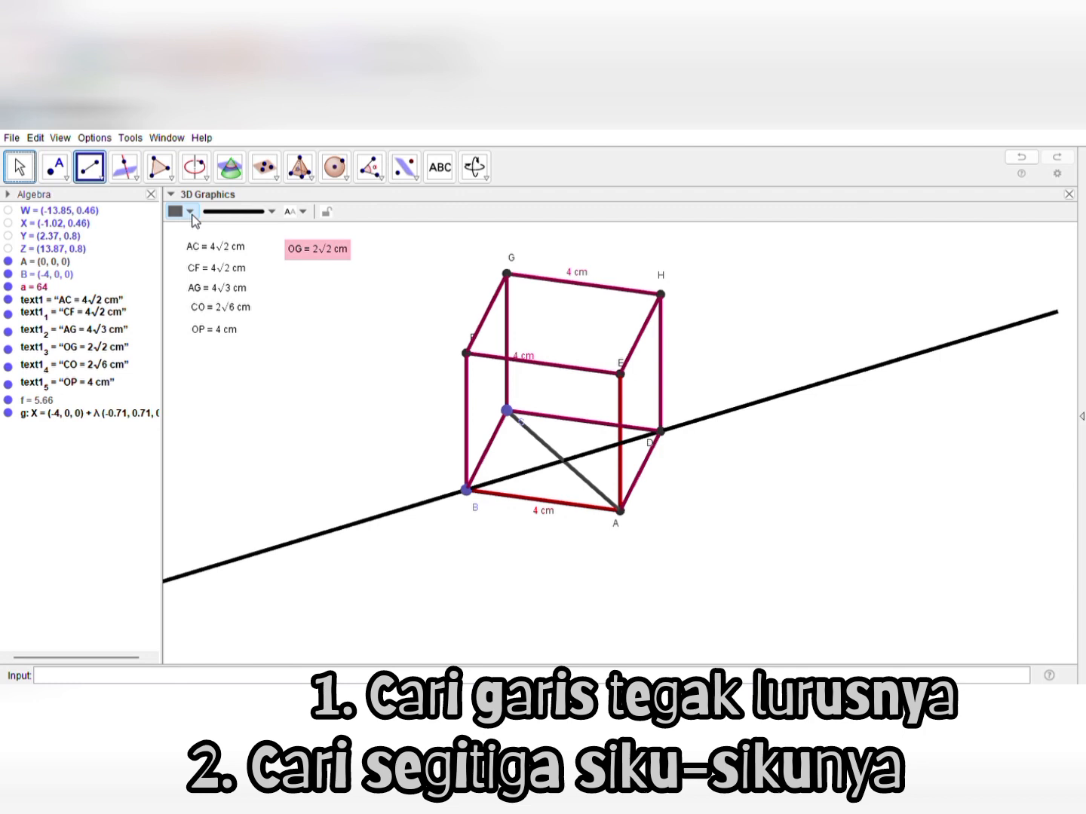
{"action": "left_click", "coordinate": [193, 215]}
{"action": "left_click", "coordinate": [178, 227]}
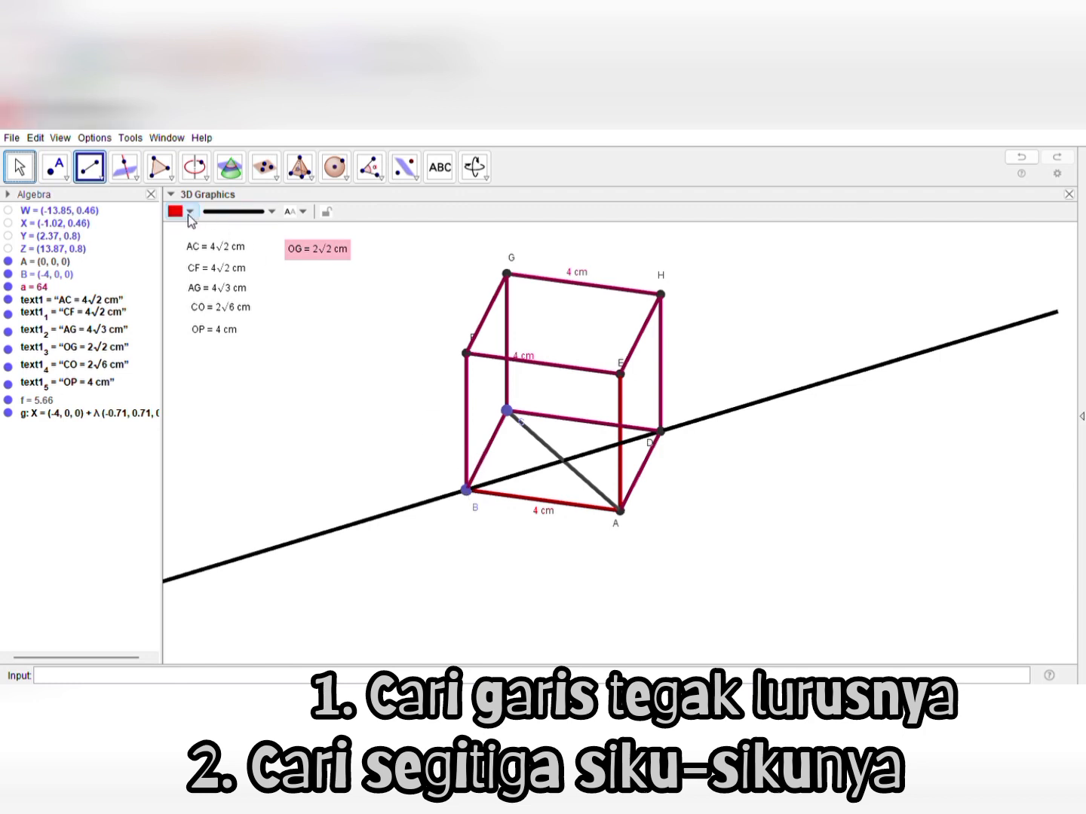
{"action": "left_click", "coordinate": [214, 230]}
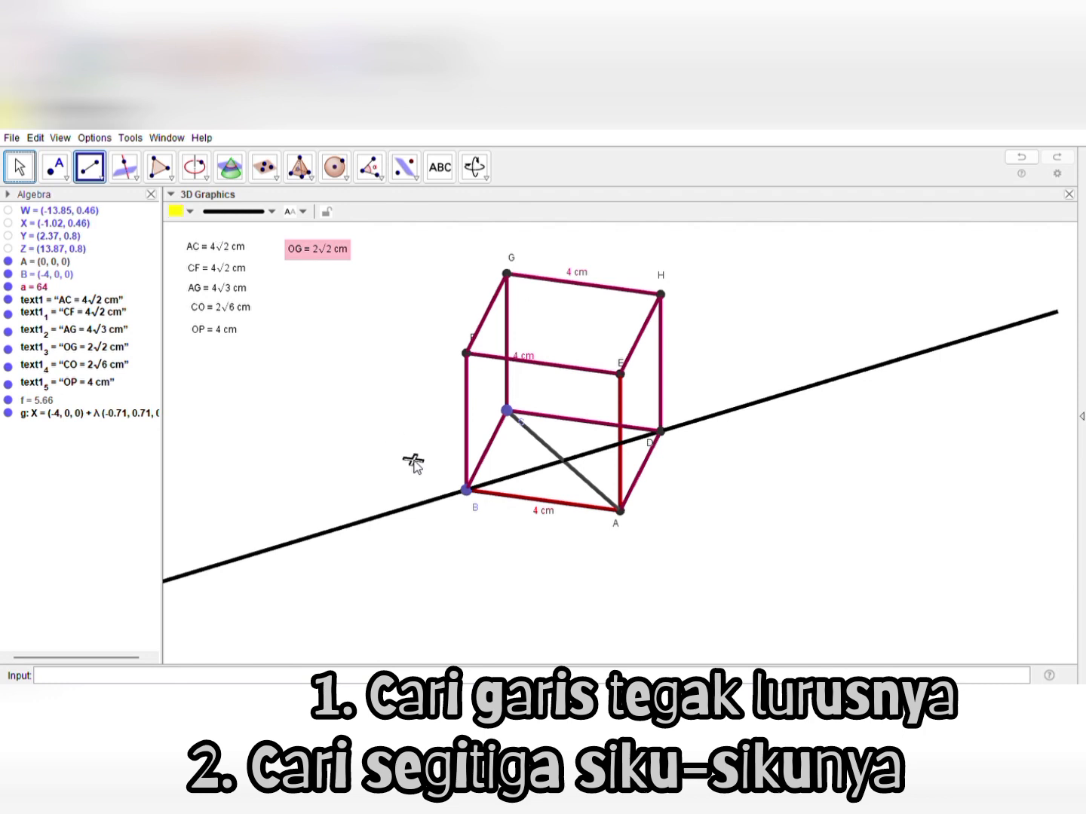
{"action": "left_click", "coordinate": [467, 491]}
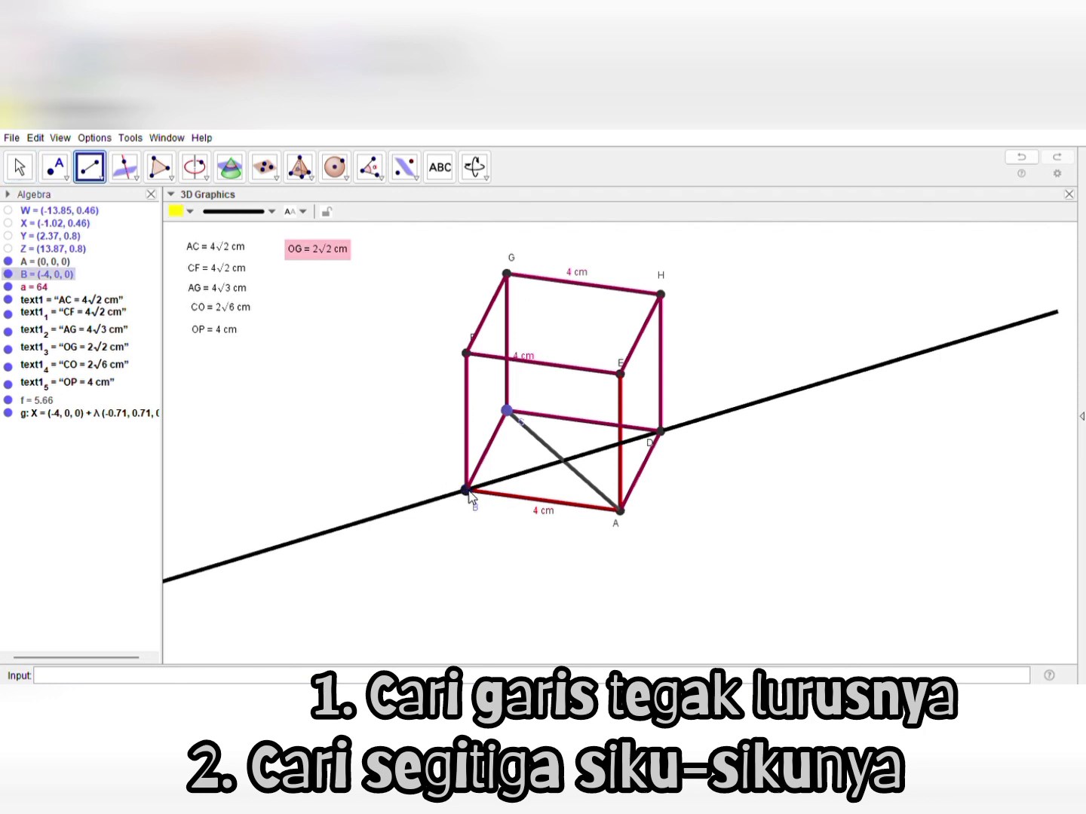
{"action": "left_click", "coordinate": [563, 460]}
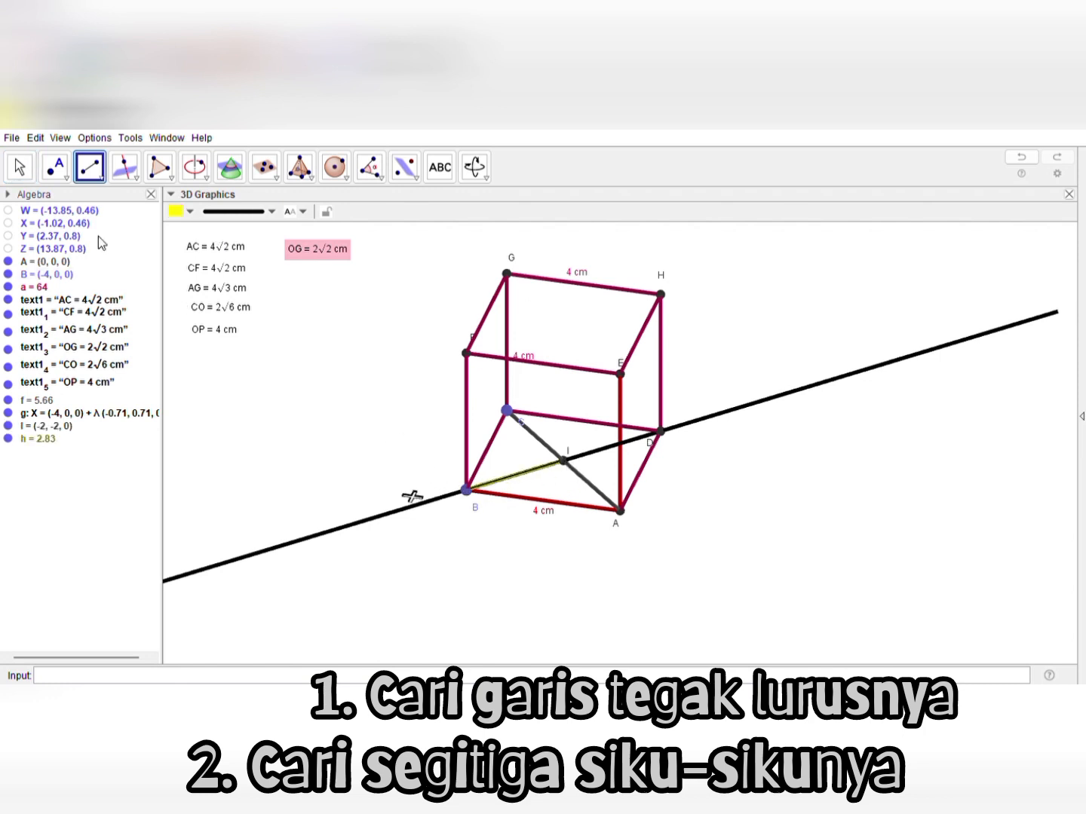
Hide the black perpendicular line through vertex B
{"action": "left_click", "coordinate": [29, 171]}
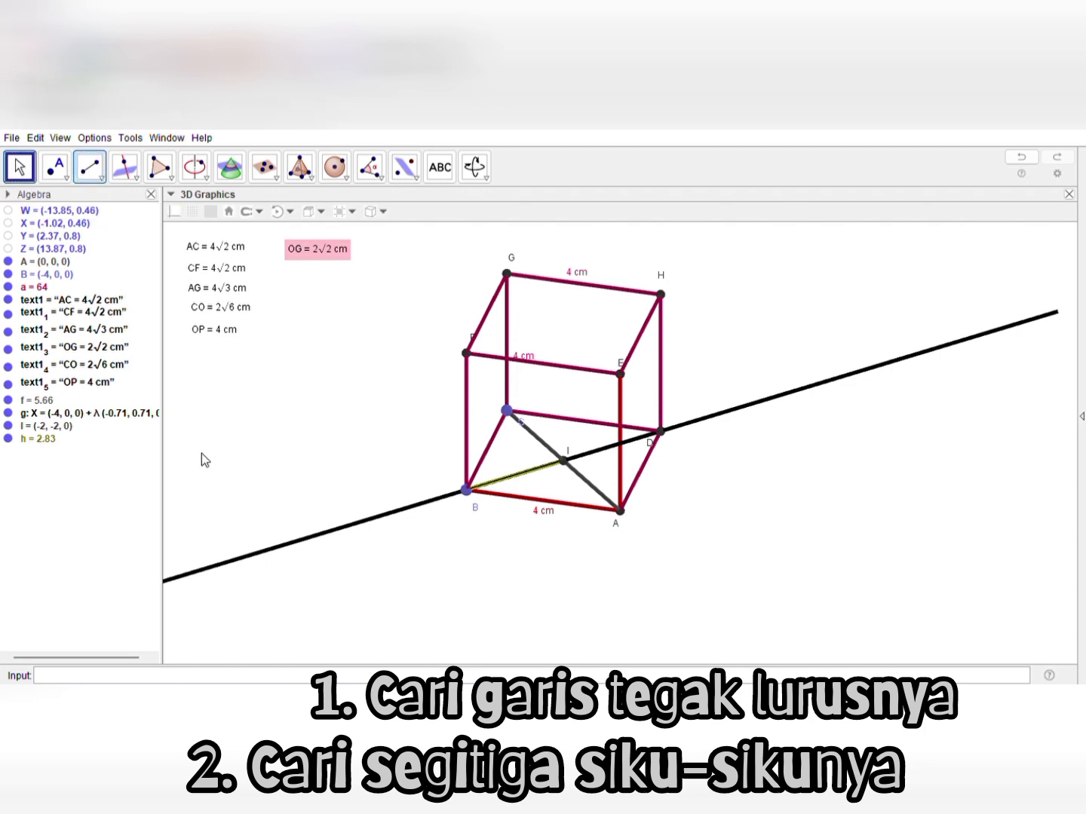
{"action": "left_click", "coordinate": [281, 547]}
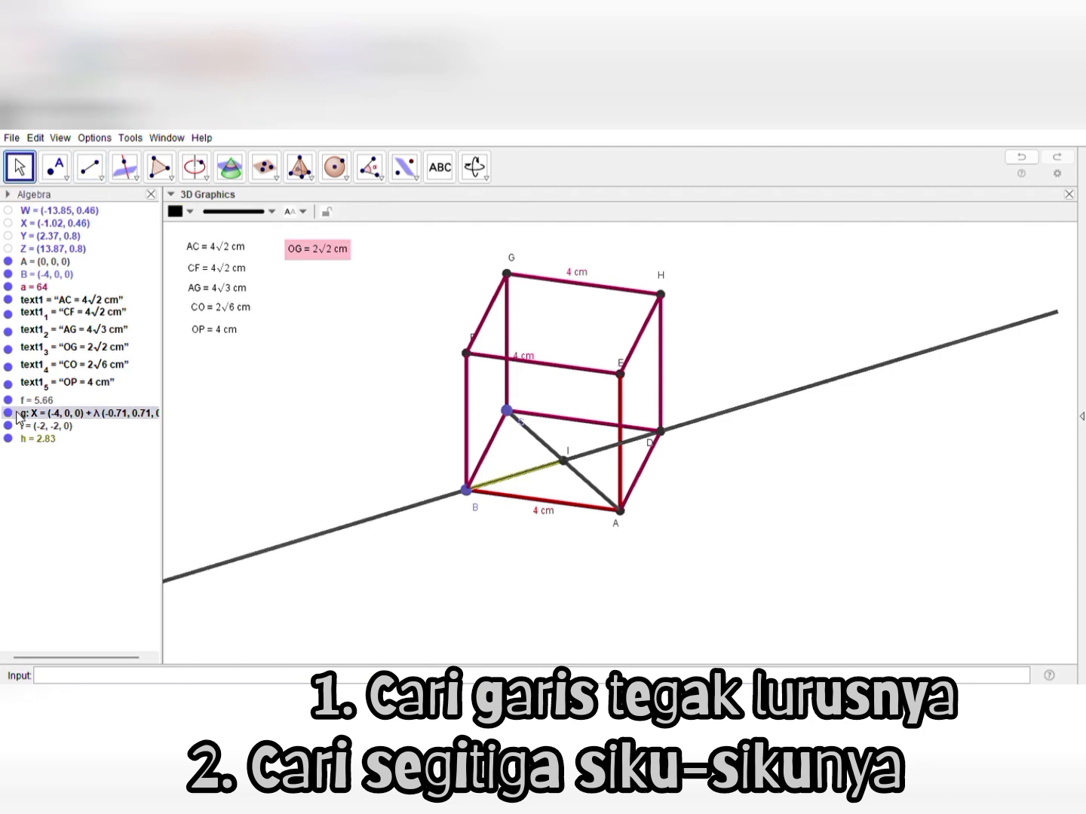
{"action": "left_click", "coordinate": [8, 412]}
Examine the yellow segment from B to diagonal AC from above and from oblique angles
{"action": "mouse_move", "coordinate": [261, 495]}
{"action": "left_mouse_down"}
{"action": "mouse_move", "coordinate": [261, 477]}
{"action": "mouse_move", "coordinate": [261, 488]}
{"action": "left_mouse_up"}
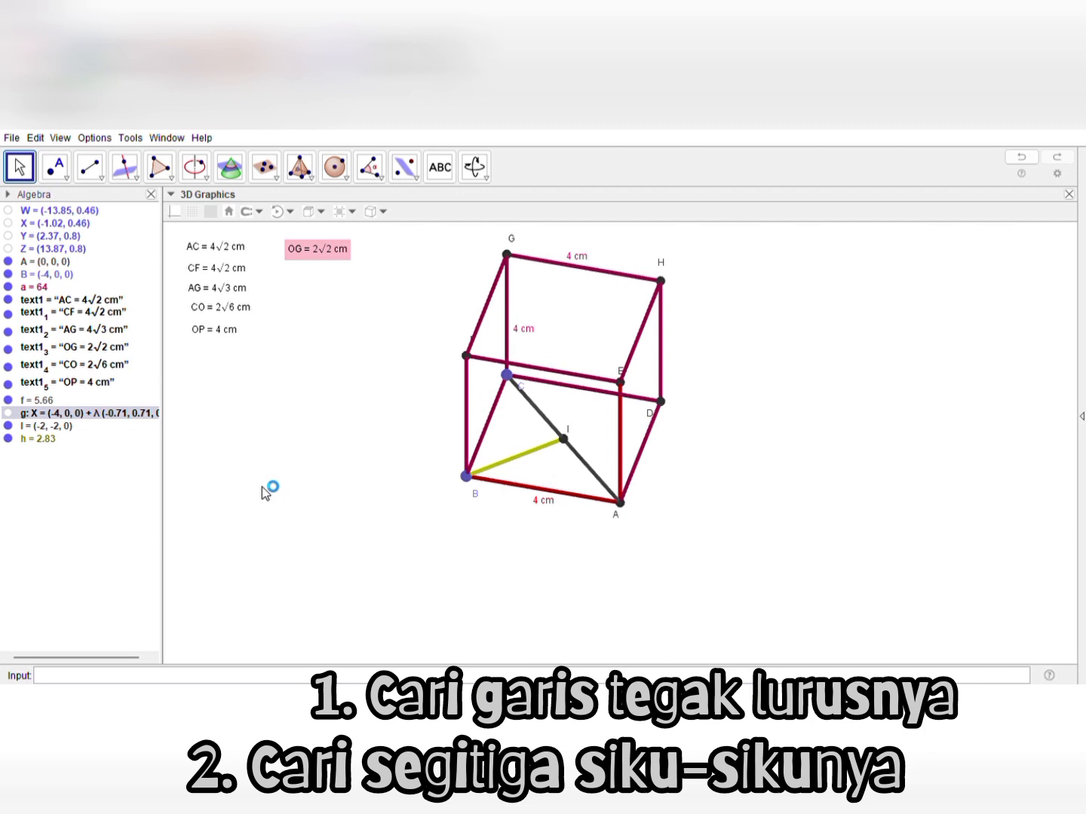
{"action": "left_click_drag", "start_coordinate": [261, 487], "coordinate": [261, 445]}
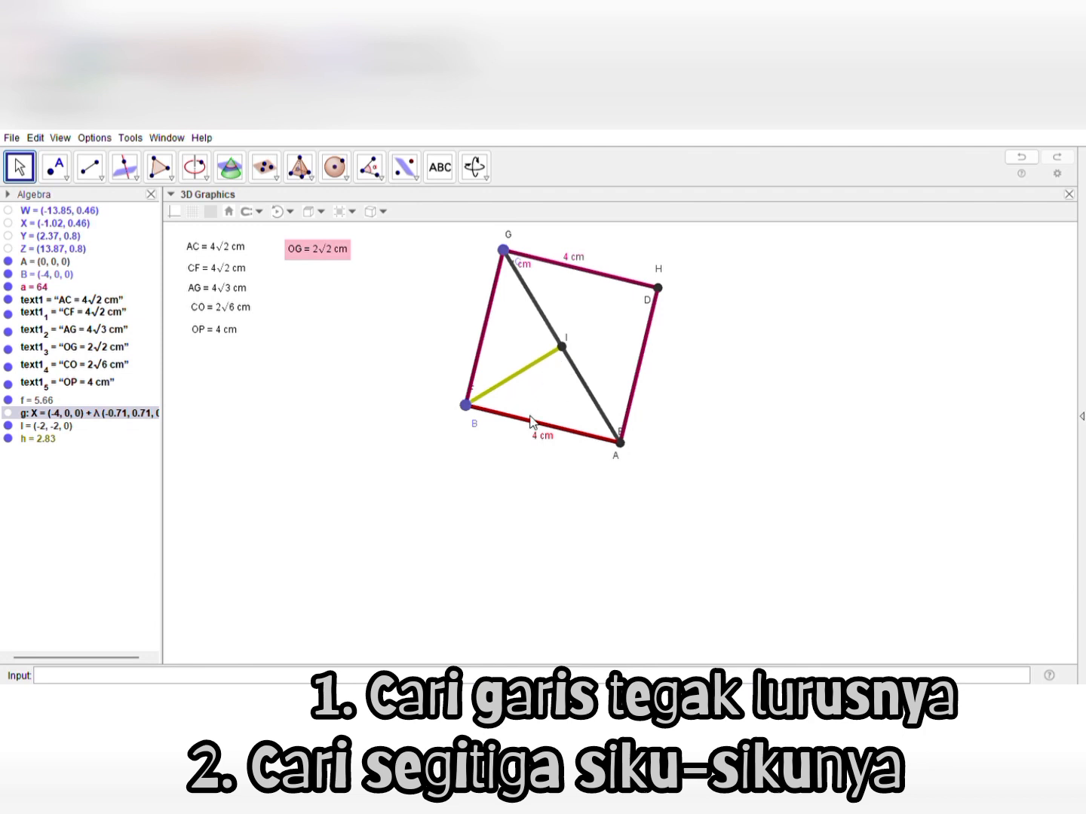
{"action": "left_click_drag", "start_coordinate": [504, 534], "coordinate": [509, 515]}
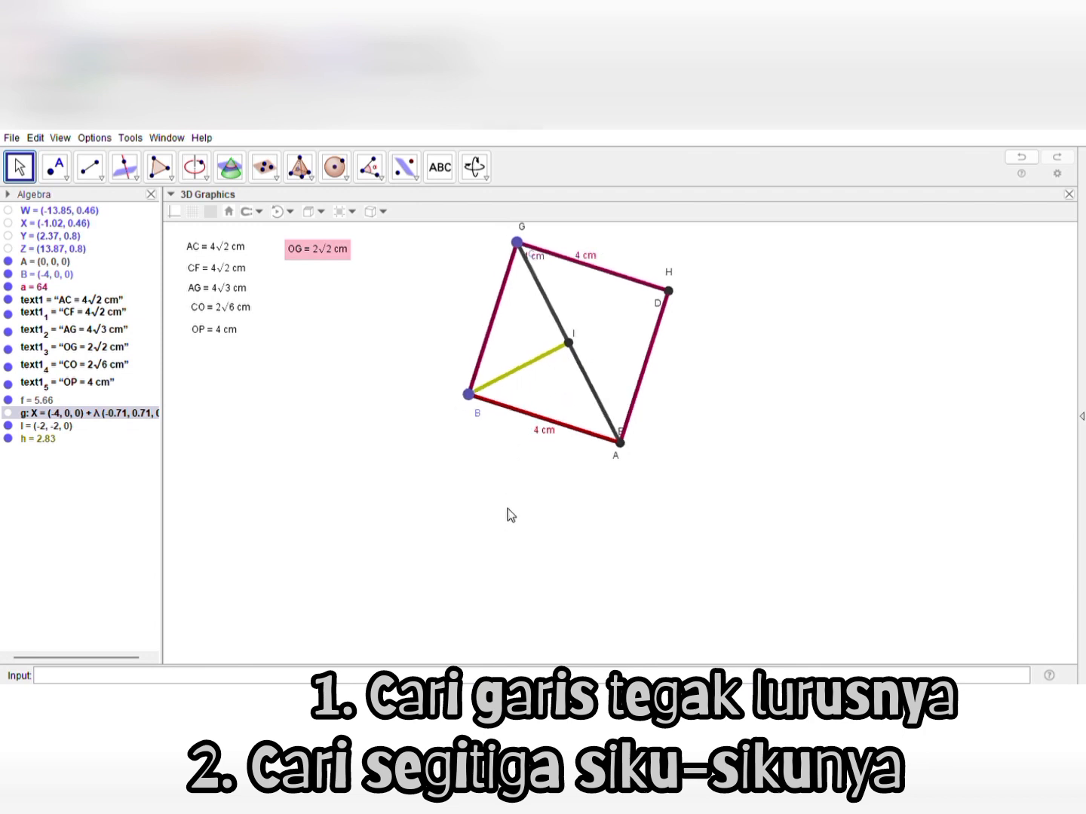
{"action": "left_click", "coordinate": [507, 524]}
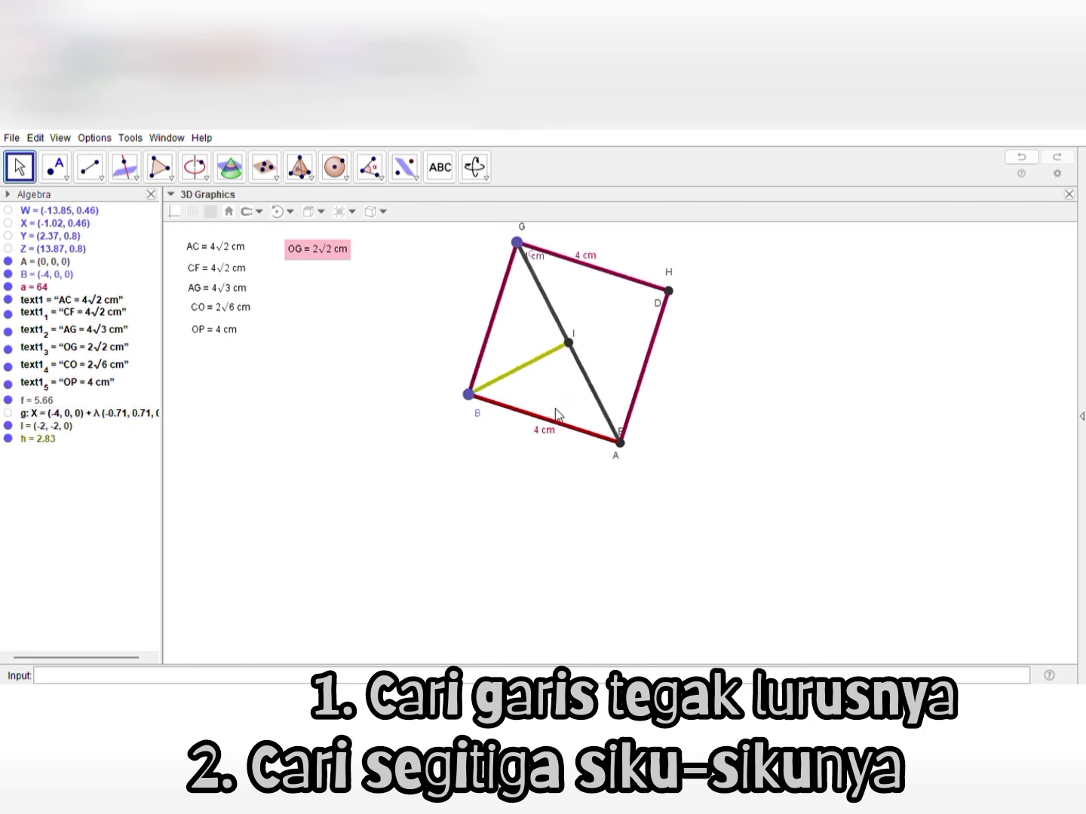
{"action": "left_click_drag", "start_coordinate": [555, 410], "coordinate": [553, 435]}
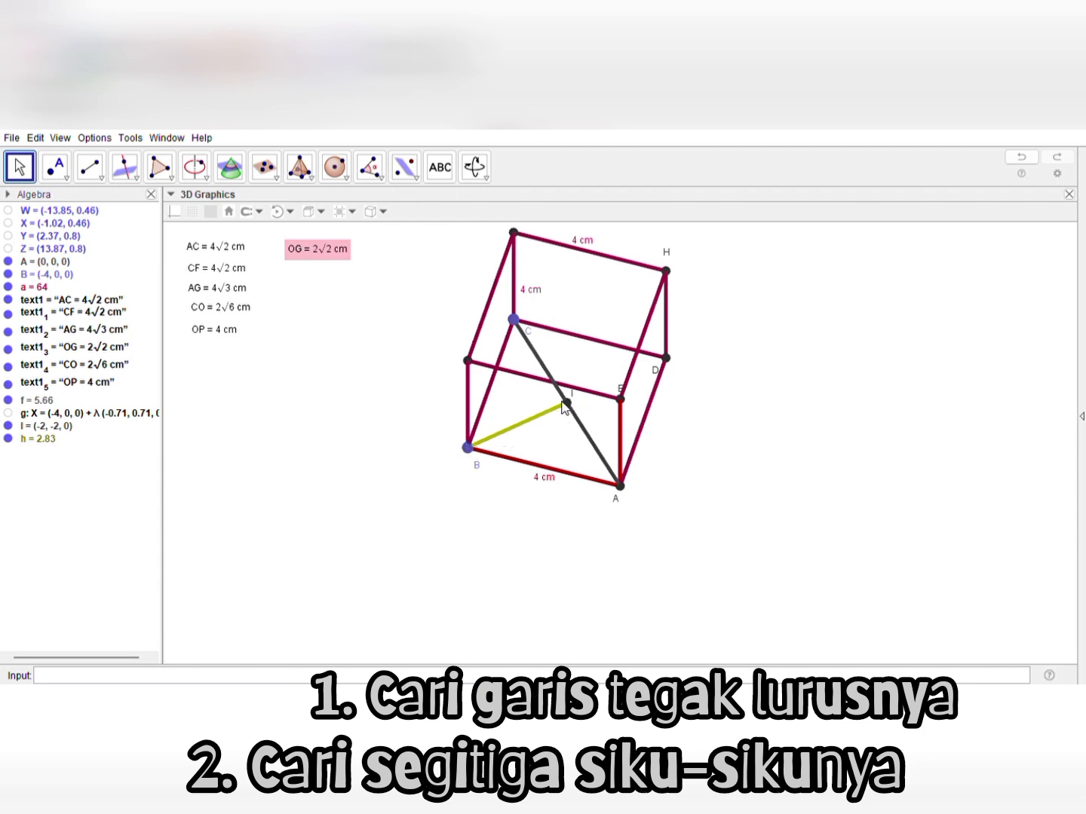
{"action": "left_click_drag", "start_coordinate": [478, 491], "coordinate": [483, 501]}
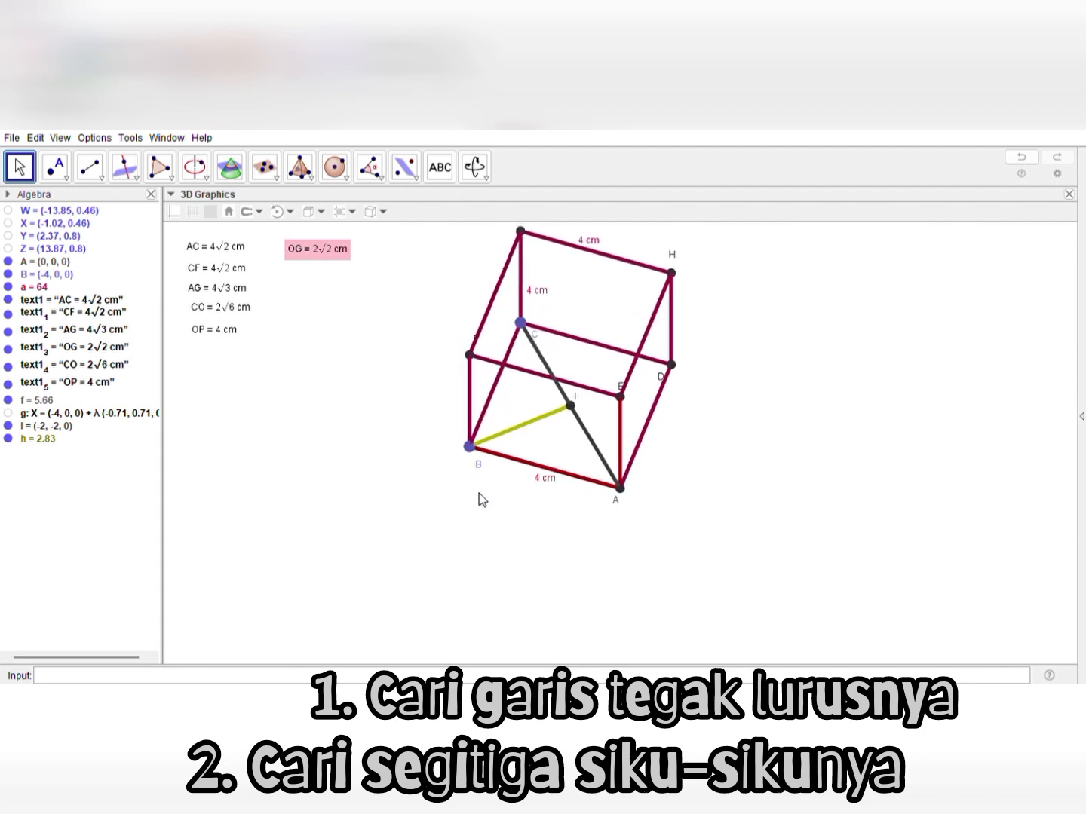
{"action": "left_click_drag", "start_coordinate": [483, 532], "coordinate": [495, 543]}
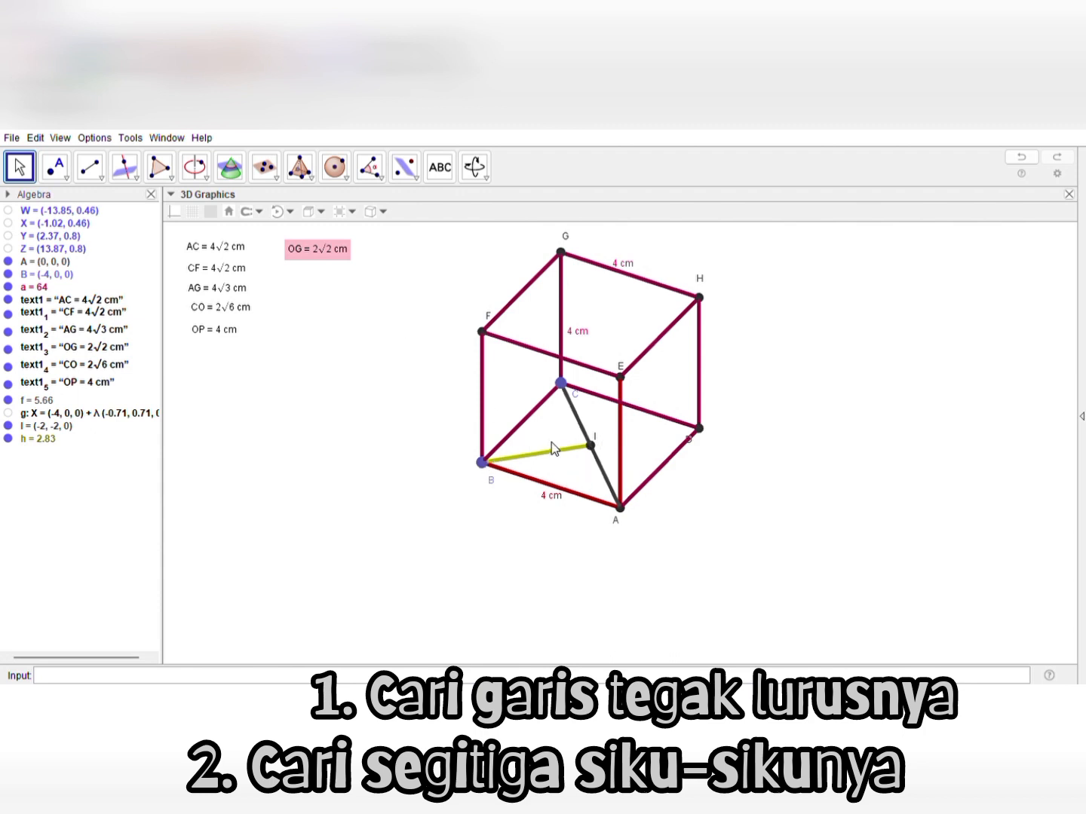
Draw a green triangle through vertex B, point I on diagonal AC, and vertex C
{"action": "left_click", "coordinate": [170, 180]}
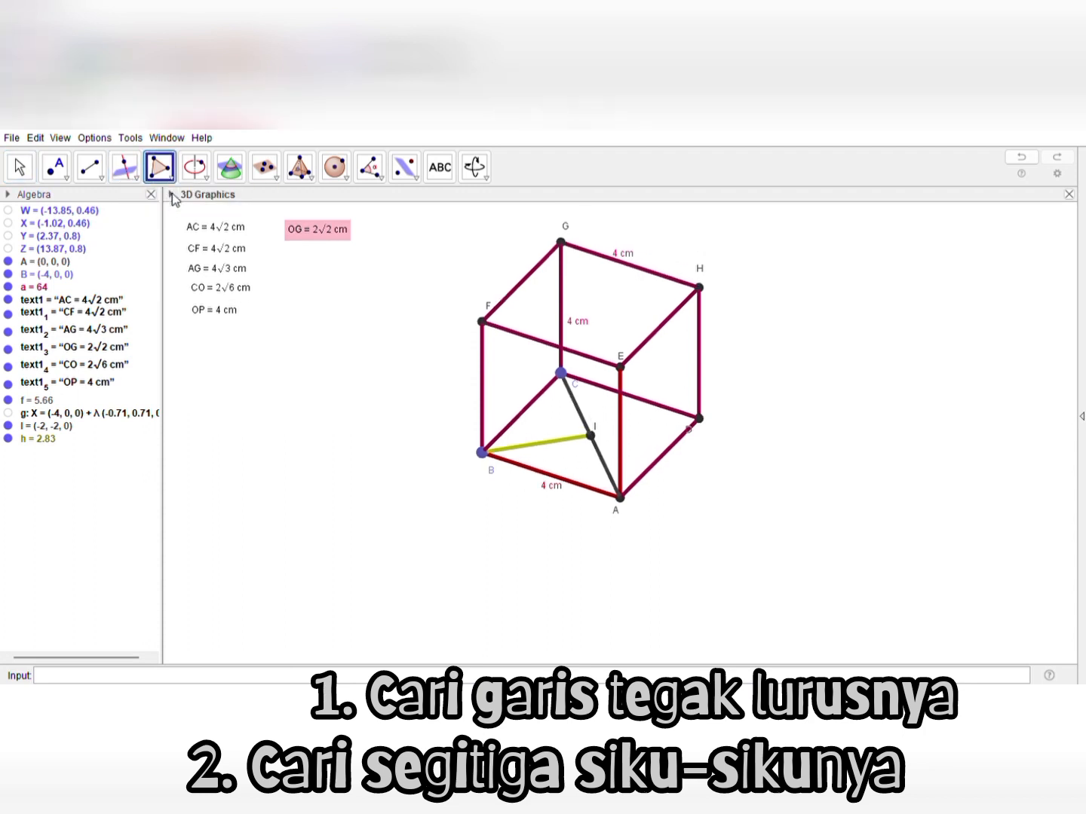
{"action": "left_click", "coordinate": [483, 452]}
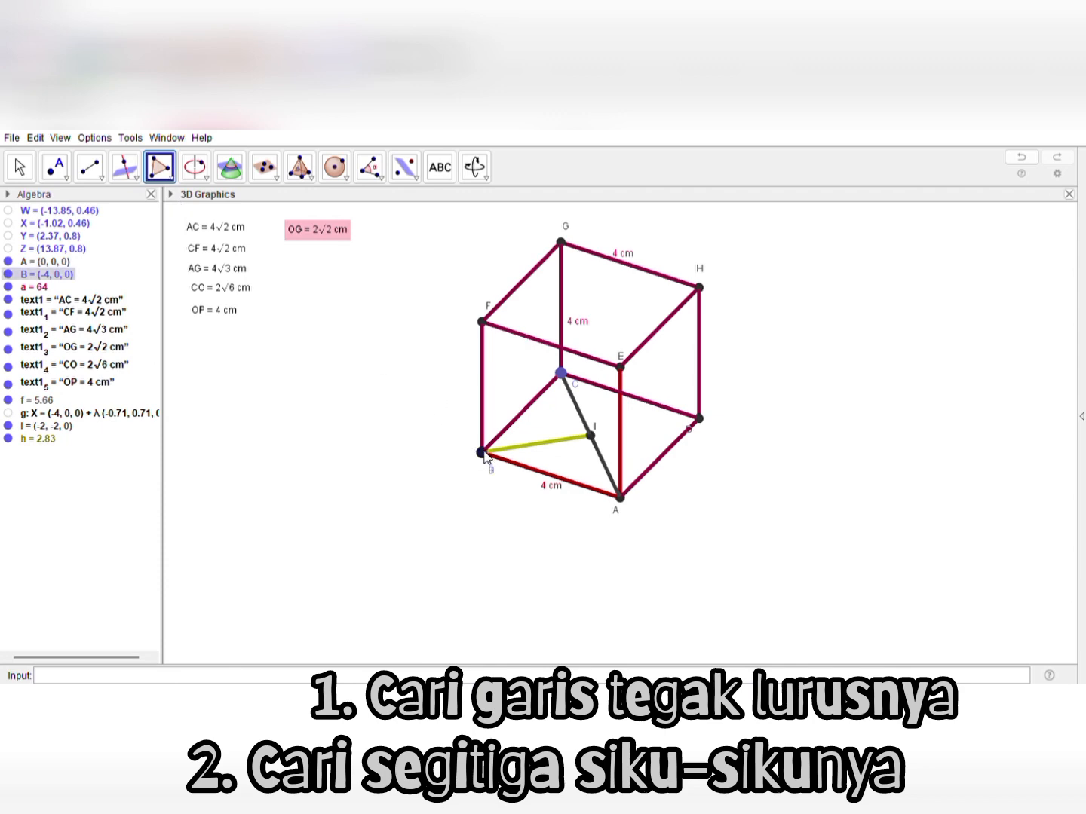
{"action": "left_click", "coordinate": [590, 437]}
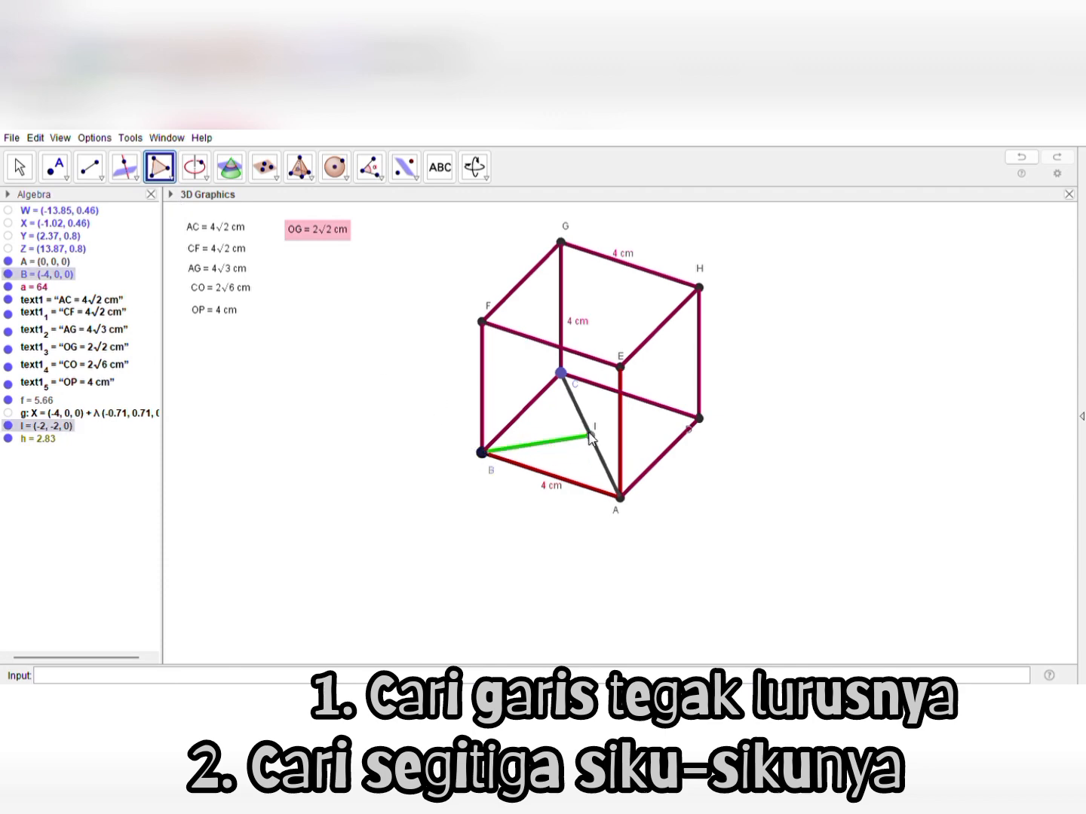
{"action": "left_click", "coordinate": [561, 374]}
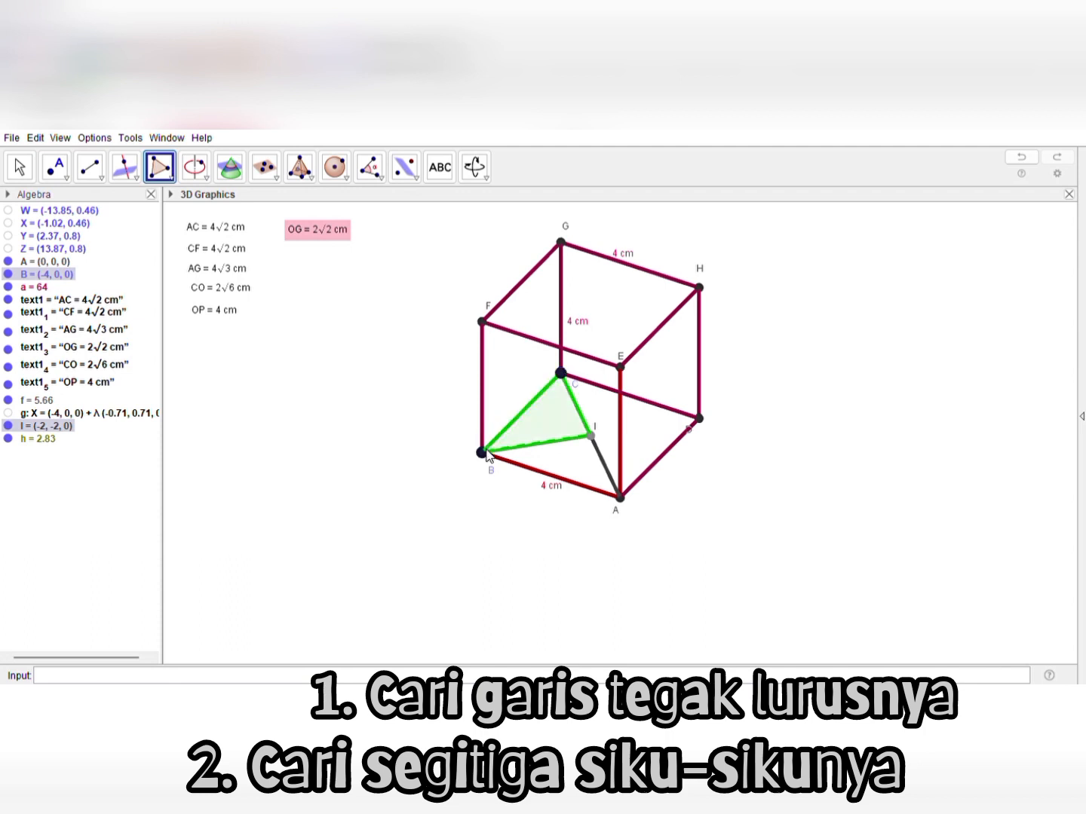
{"action": "left_click", "coordinate": [483, 452]}
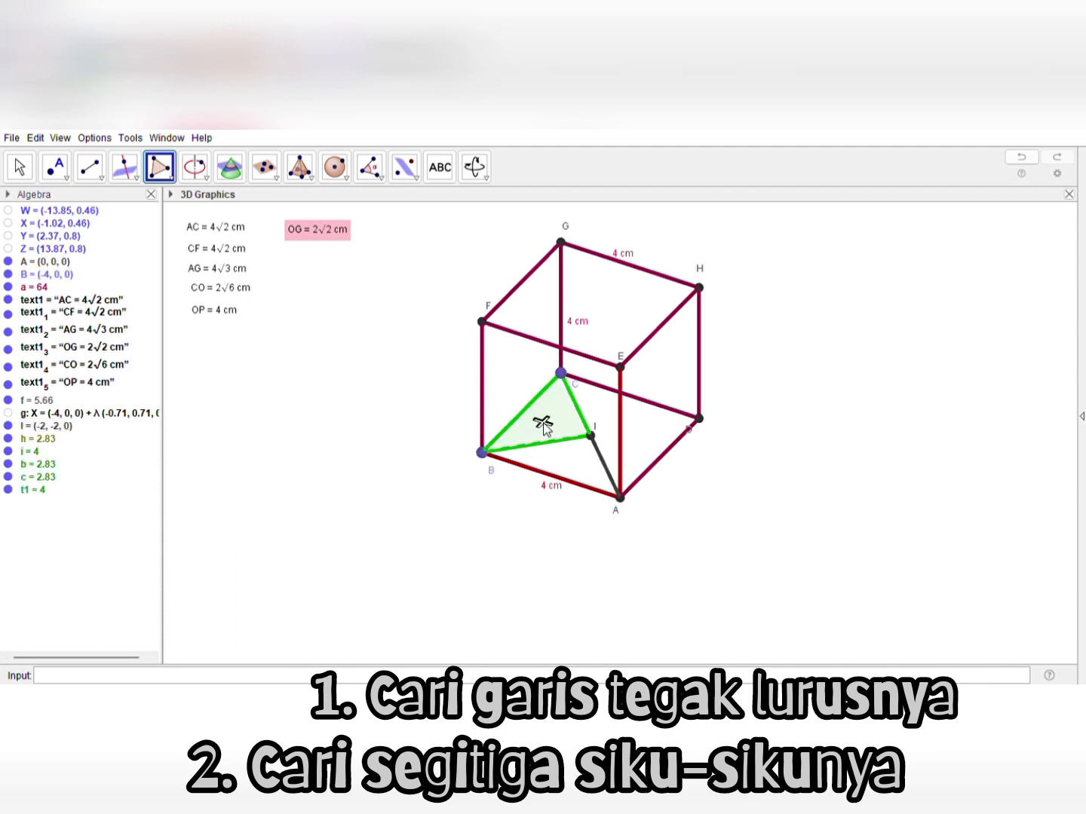
Increase the fill opacity of green triangle BIC
{"action": "left_click", "coordinate": [172, 195]}
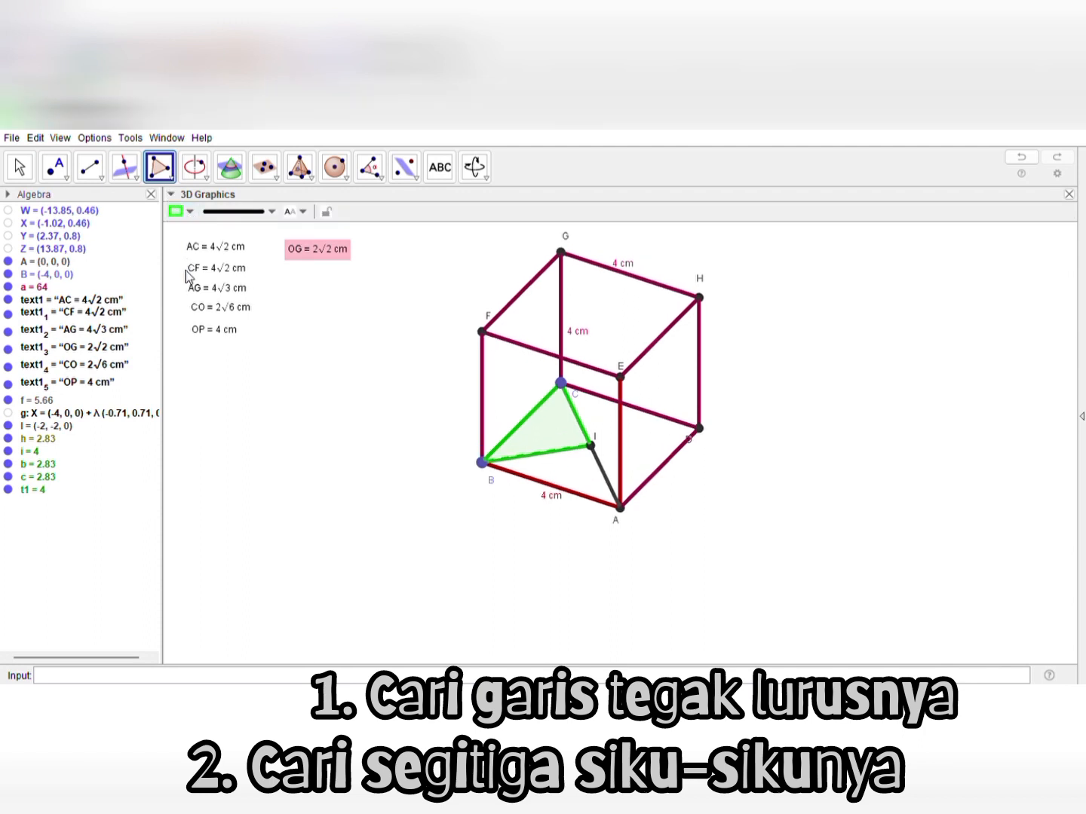
{"action": "left_click_drag", "start_coordinate": [186, 270], "coordinate": [256, 276]}
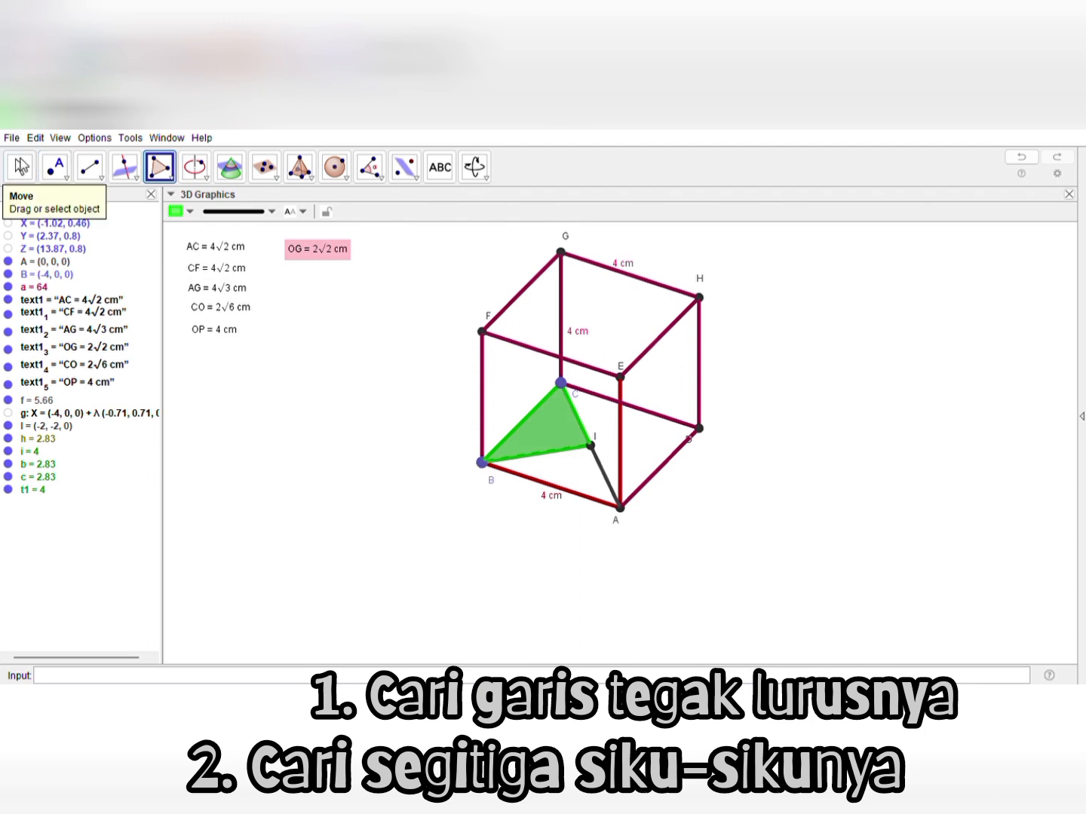
{"action": "left_click", "coordinate": [21, 167]}
Recolor side BI of the green triangle red
{"action": "mouse_move", "coordinate": [393, 563]}
{"action": "left_mouse_down"}
{"action": "mouse_move", "coordinate": [403, 569]}
{"action": "mouse_move", "coordinate": [378, 557]}
{"action": "left_mouse_up"}
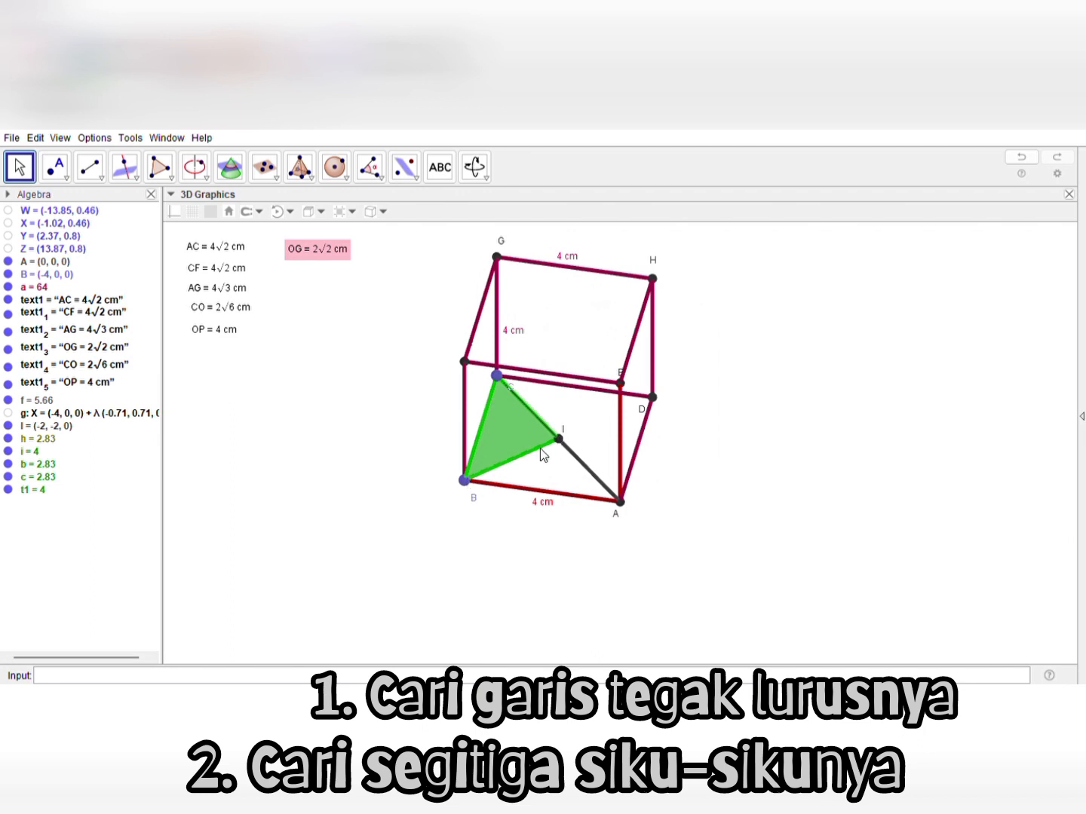
{"action": "left_click", "coordinate": [540, 448]}
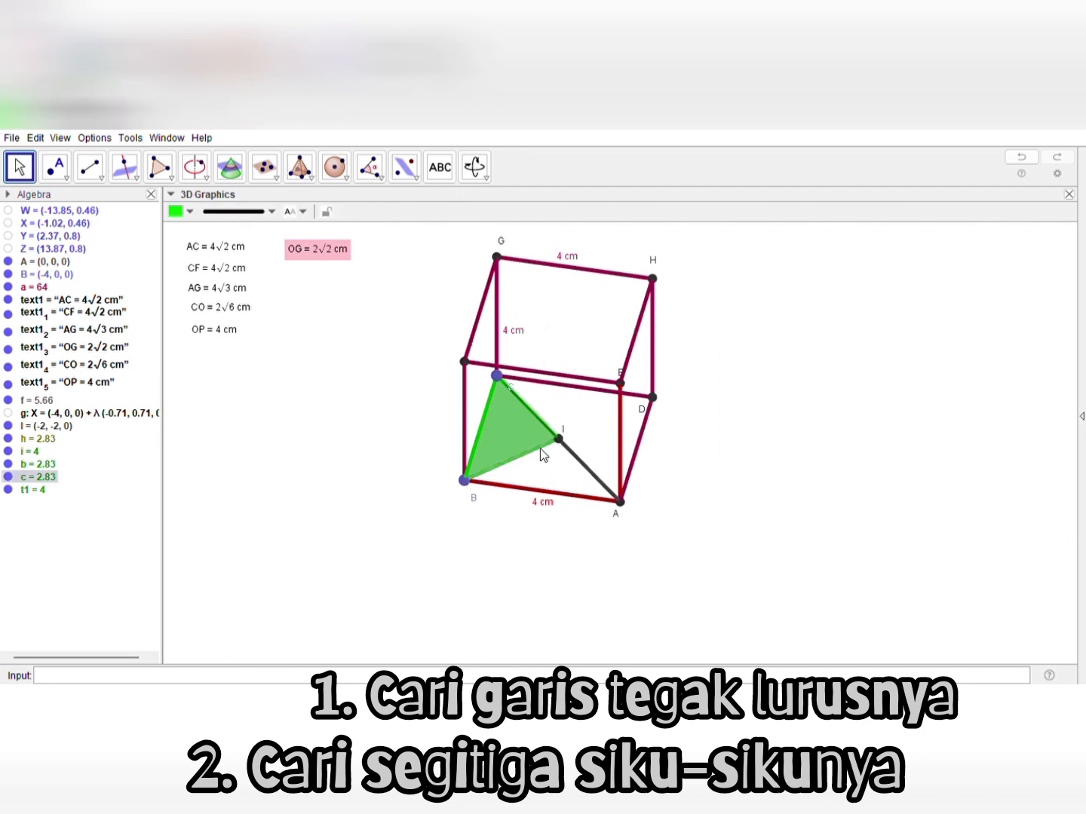
{"action": "left_click", "coordinate": [193, 212]}
{"action": "left_click", "coordinate": [181, 226]}
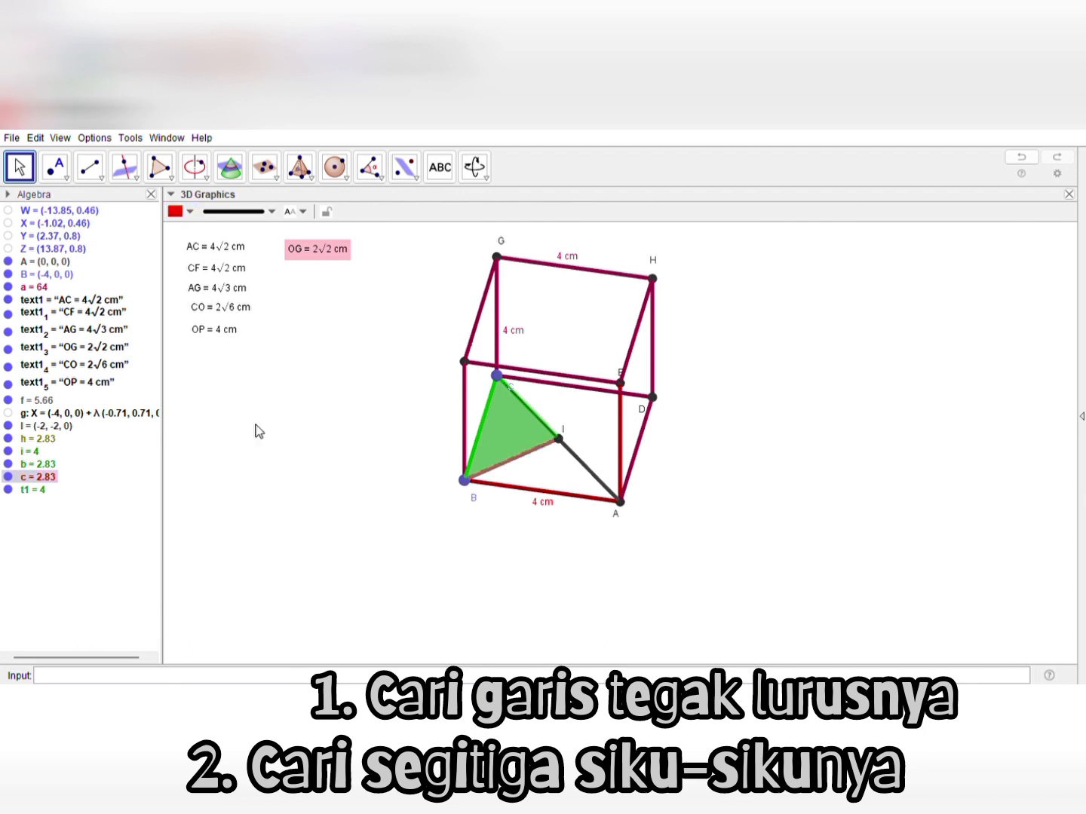
{"action": "left_click", "coordinate": [286, 494]}
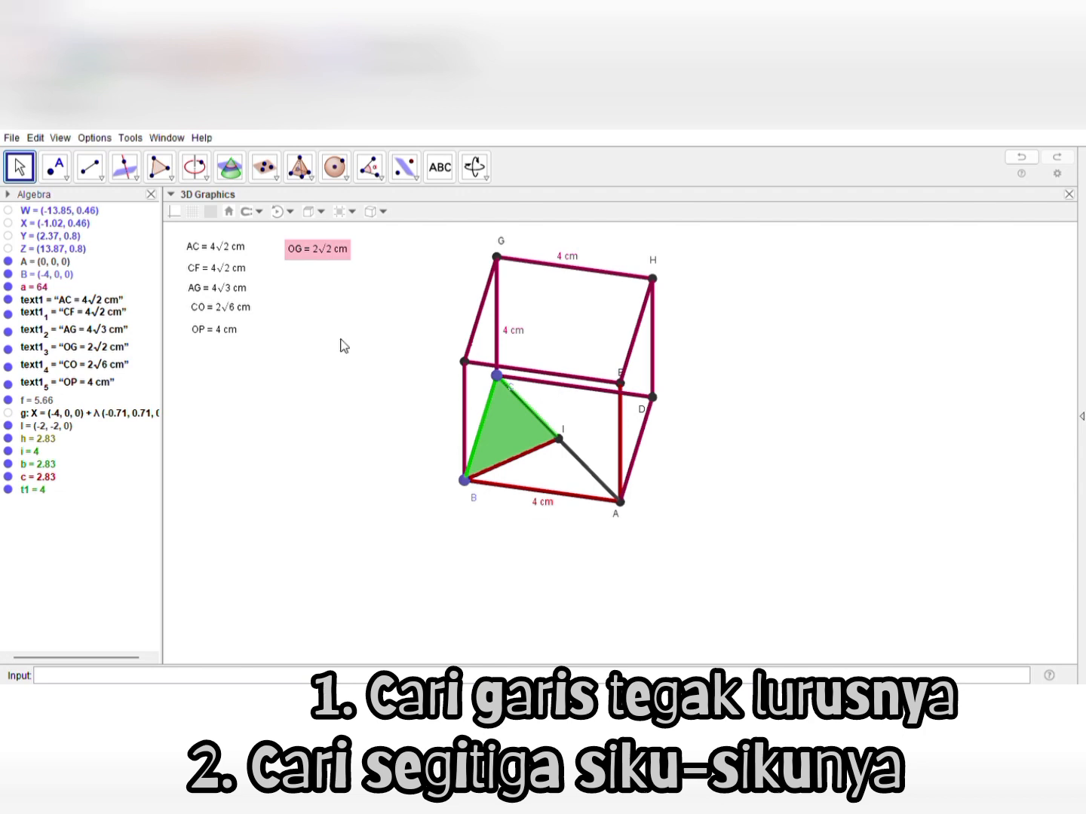
Duplicate the CF length label, place the copy below the OP label and change its text to BI = 2√2 cm
{"action": "left_click", "coordinate": [221, 274]}
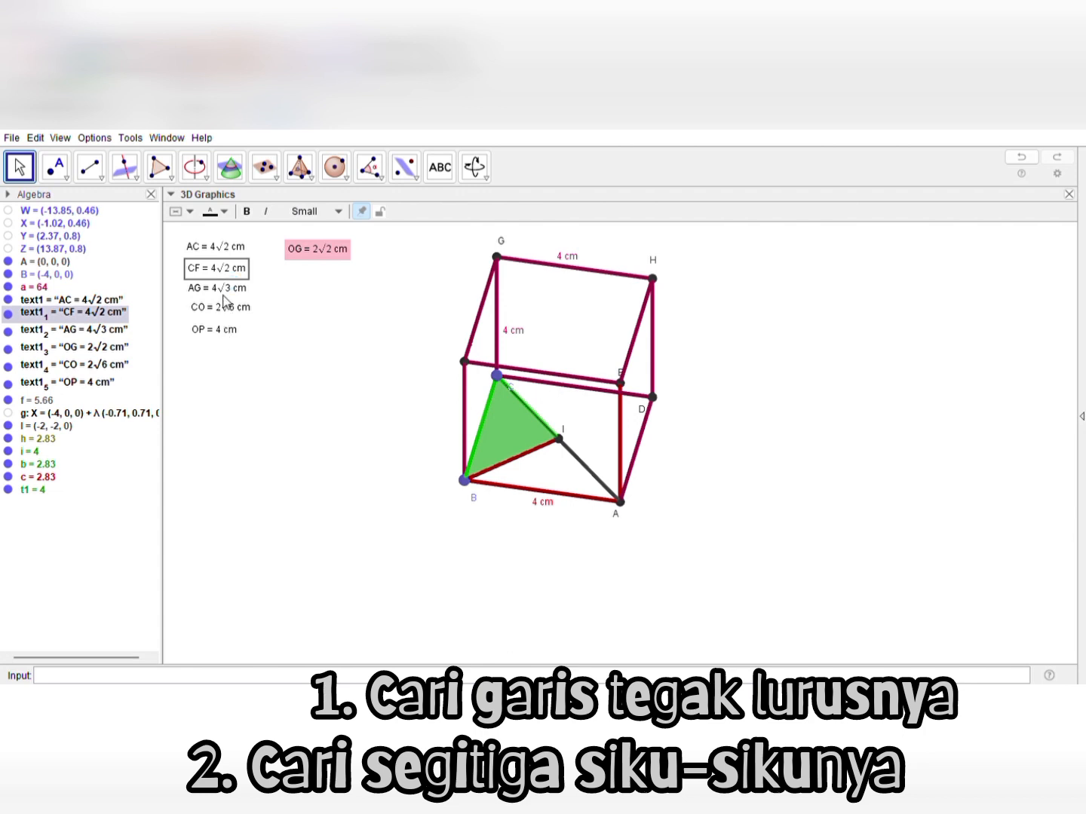
{"action": "key", "text": "ctrl+v"}
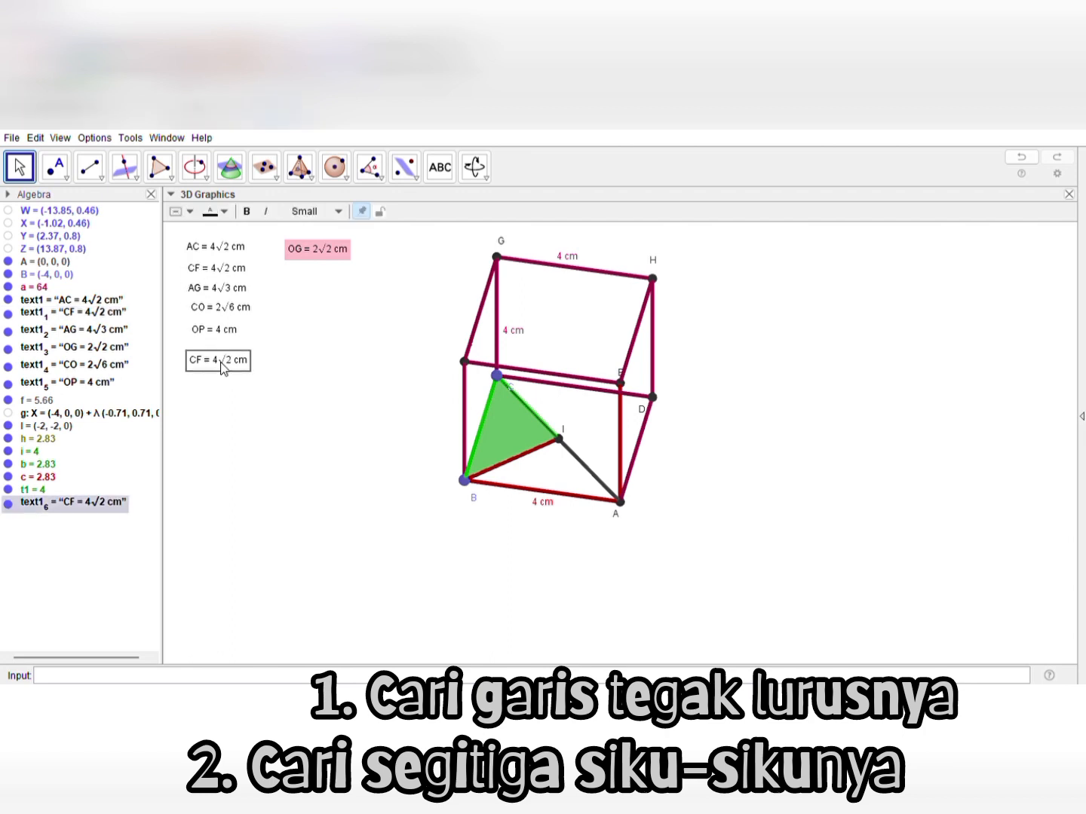
{"action": "left_click", "coordinate": [233, 372]}
{"action": "left_click", "coordinate": [506, 329]}
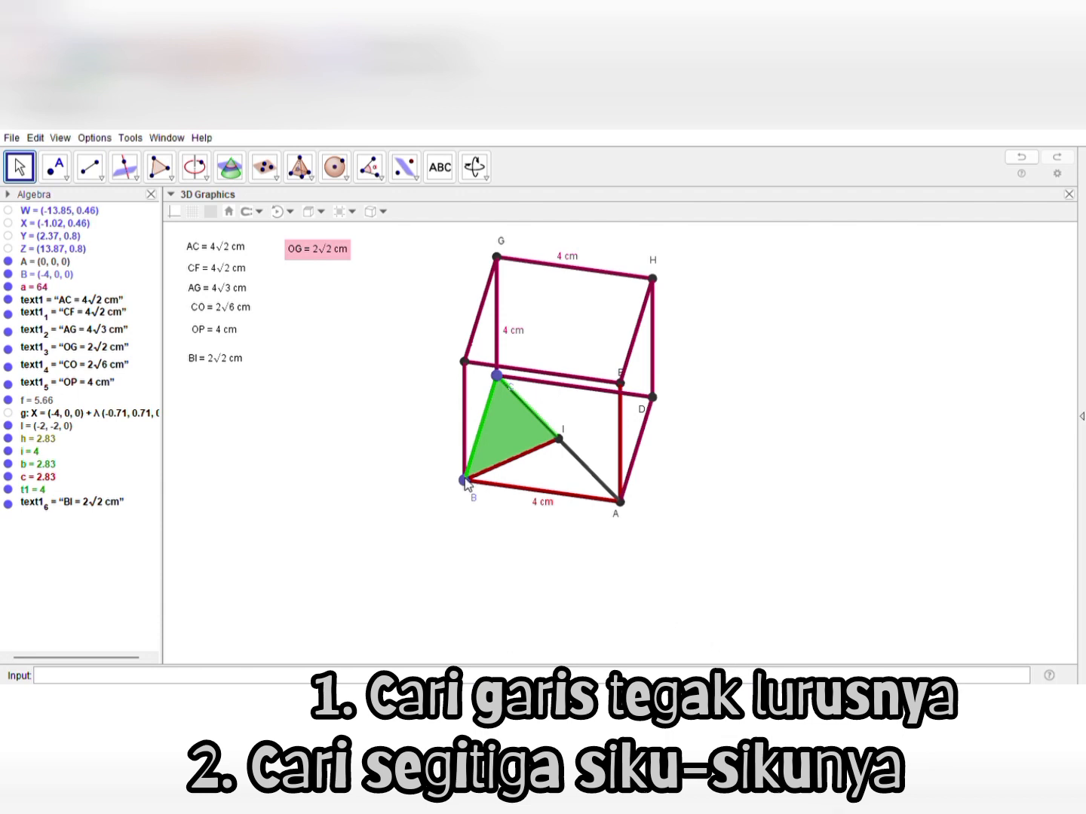
Draw face diagonal EG as a segment on the cube's top face
{"action": "mouse_move", "coordinate": [346, 430]}
{"action": "left_mouse_down"}
{"action": "mouse_move", "coordinate": [354, 445]}
{"action": "mouse_move", "coordinate": [347, 438]}
{"action": "left_mouse_up"}
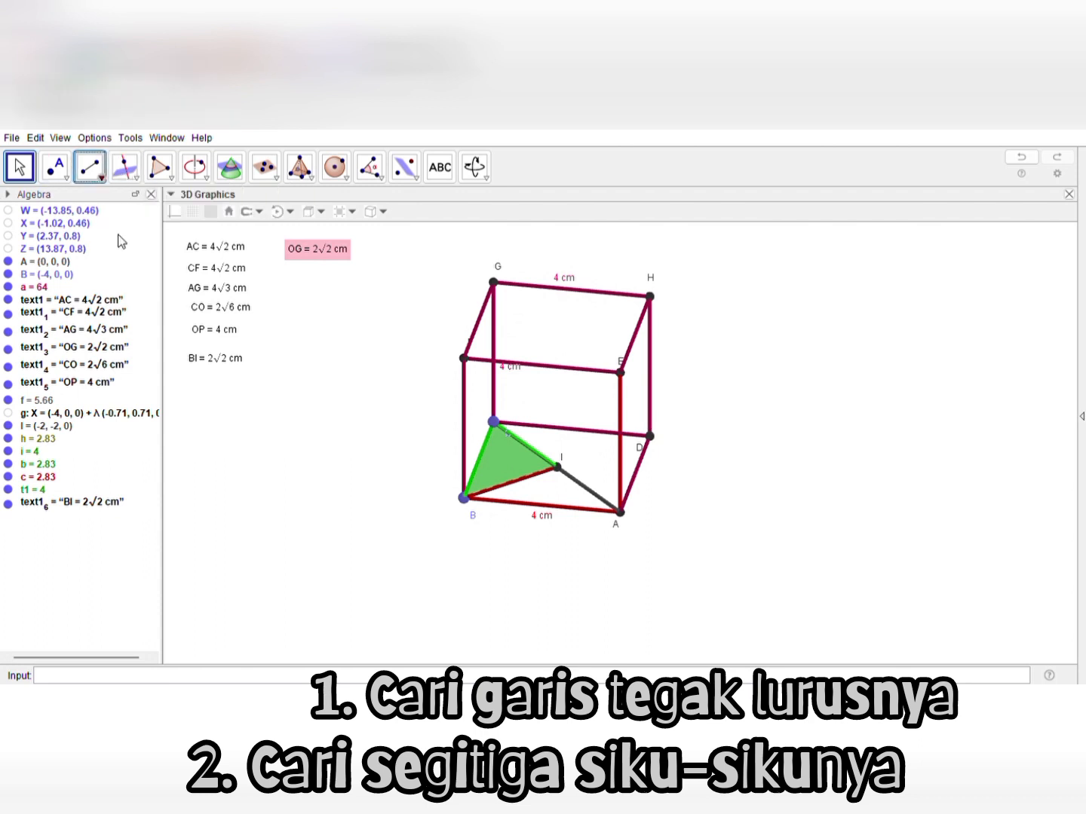
{"action": "left_click", "coordinate": [101, 179]}
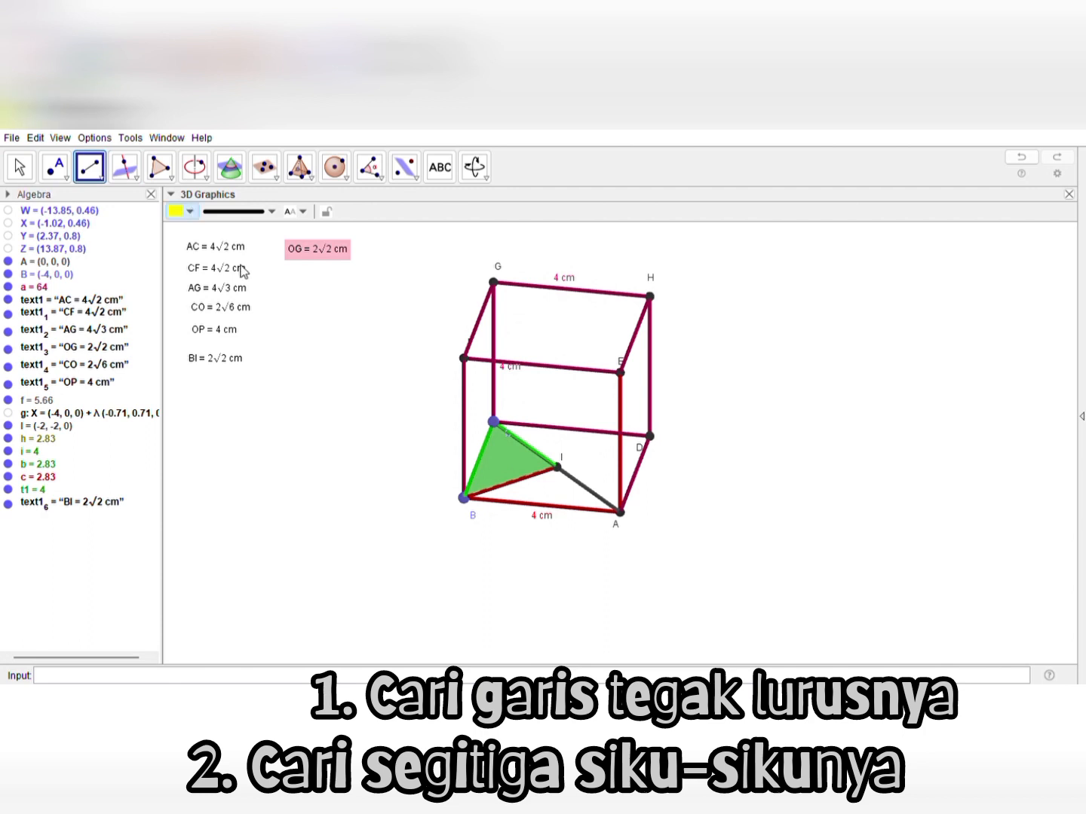
{"action": "left_click", "coordinate": [616, 370]}
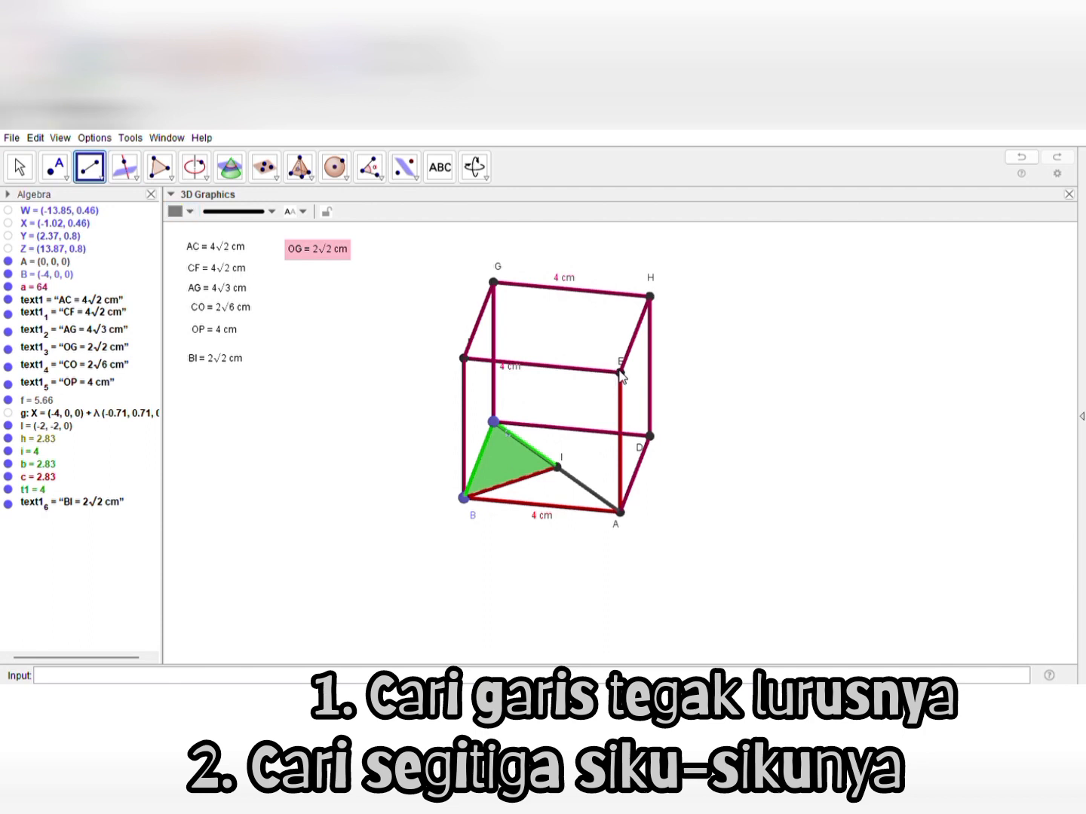
{"action": "left_click", "coordinate": [495, 282]}
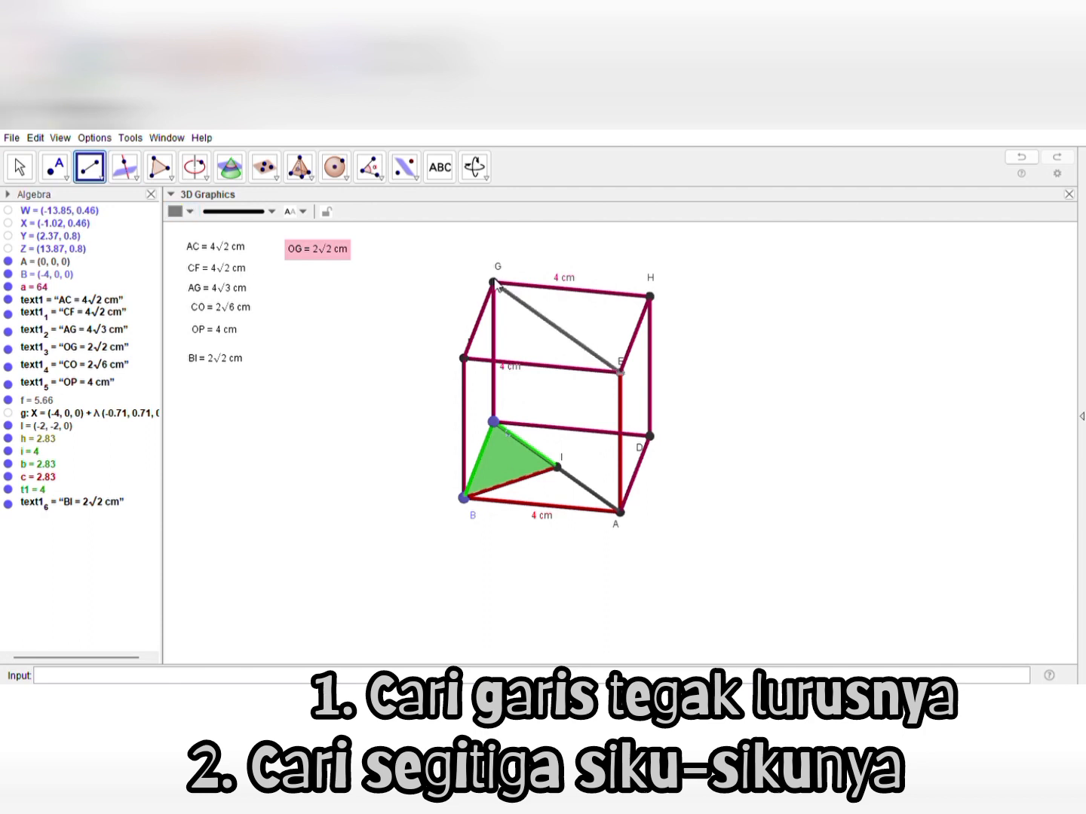
{"action": "left_click", "coordinate": [21, 167]}
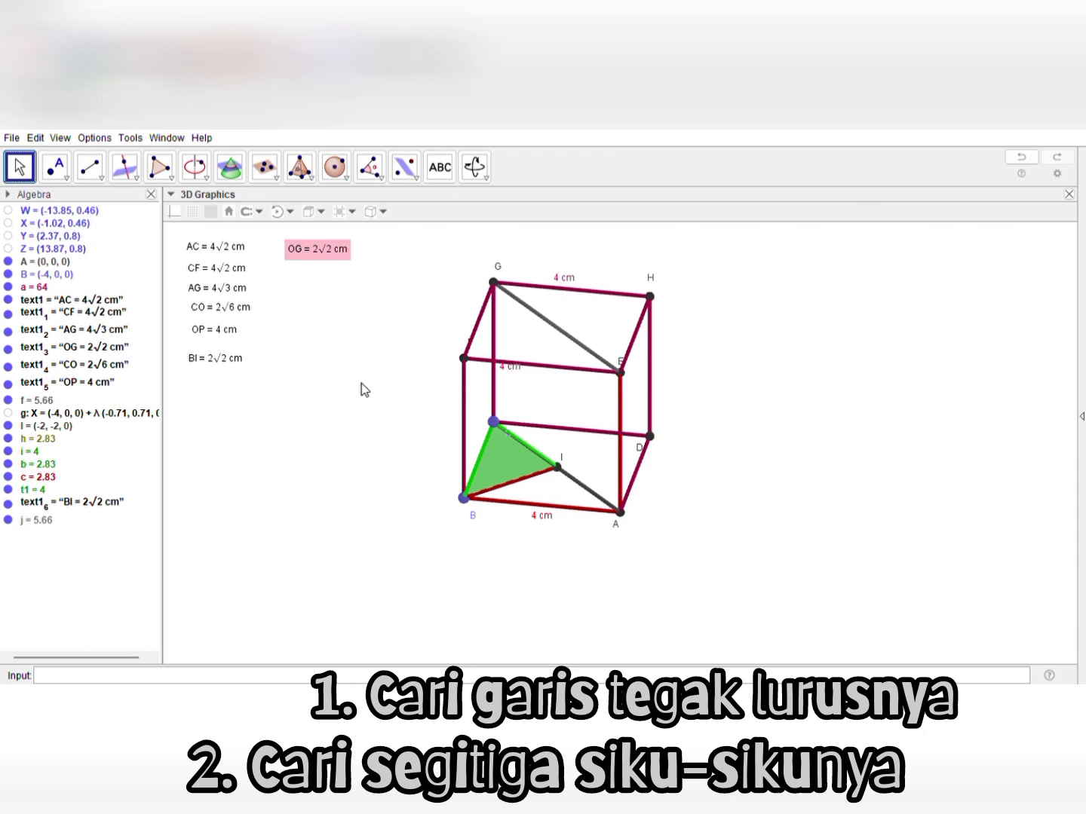
Construct a line through vertex B perpendicular to diagonal EG
{"action": "left_click_drag", "start_coordinate": [373, 367], "coordinate": [383, 340]}
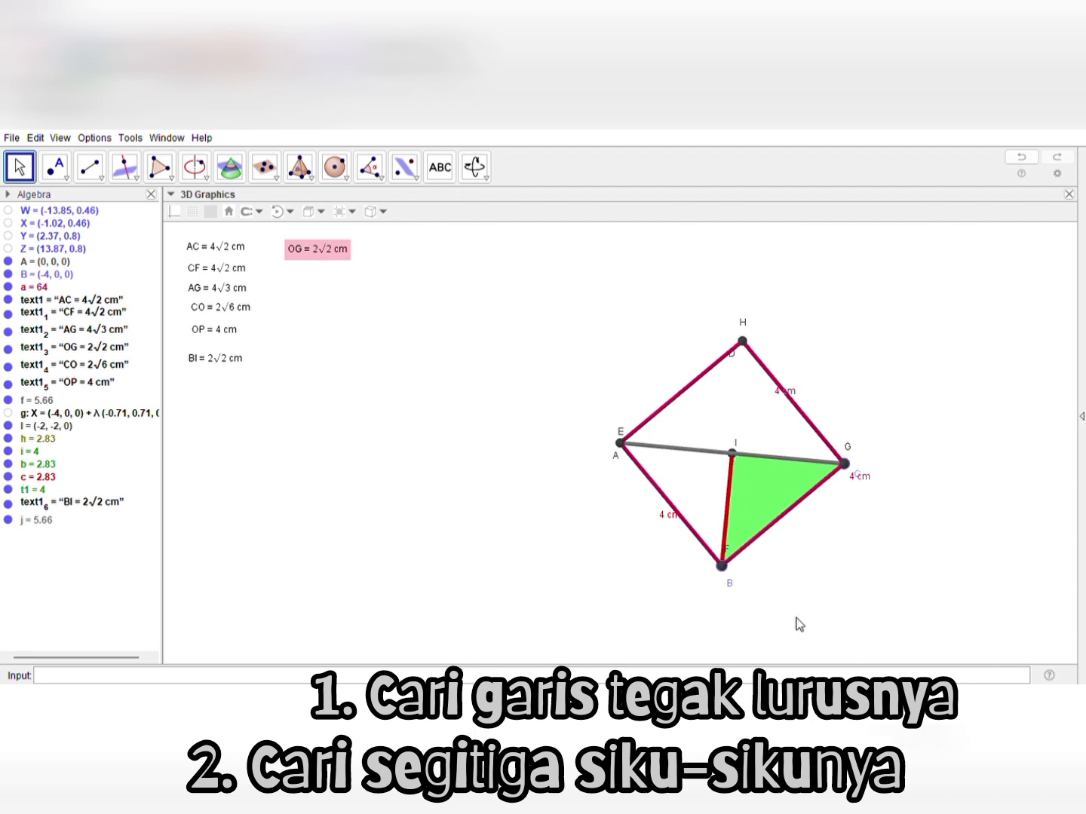
{"action": "left_click_drag", "start_coordinate": [799, 624], "coordinate": [769, 584]}
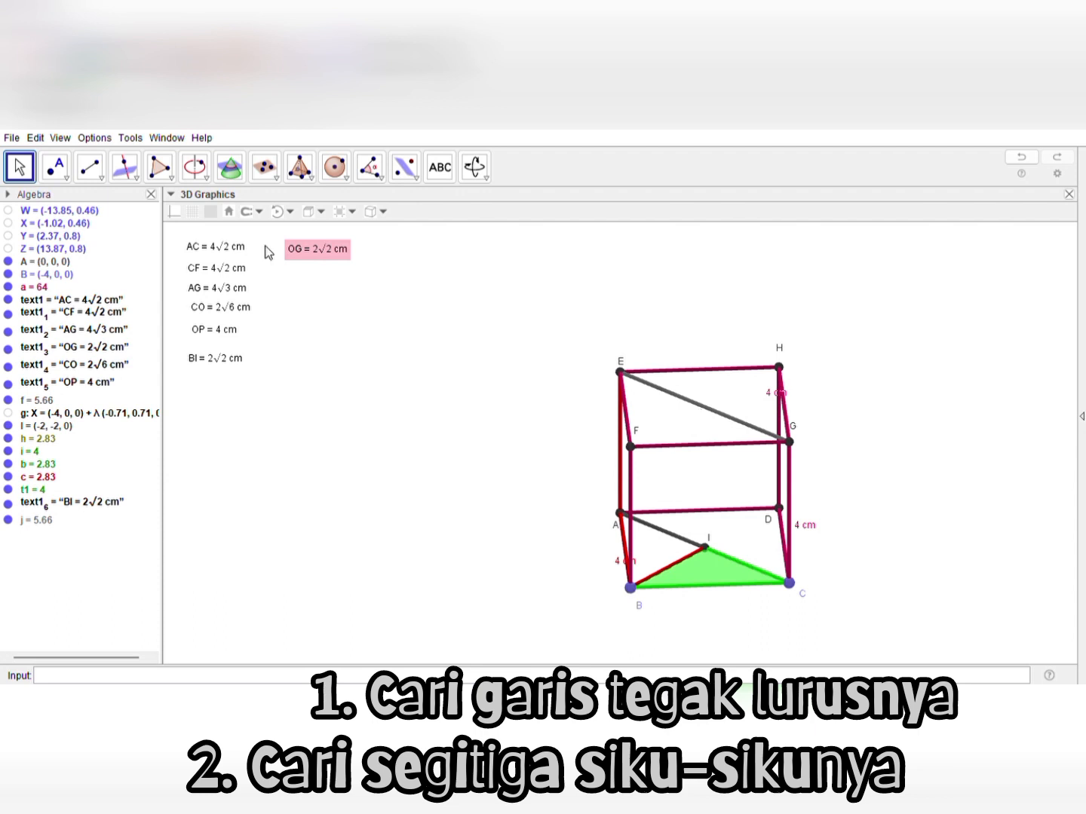
{"action": "left_click", "coordinate": [140, 178]}
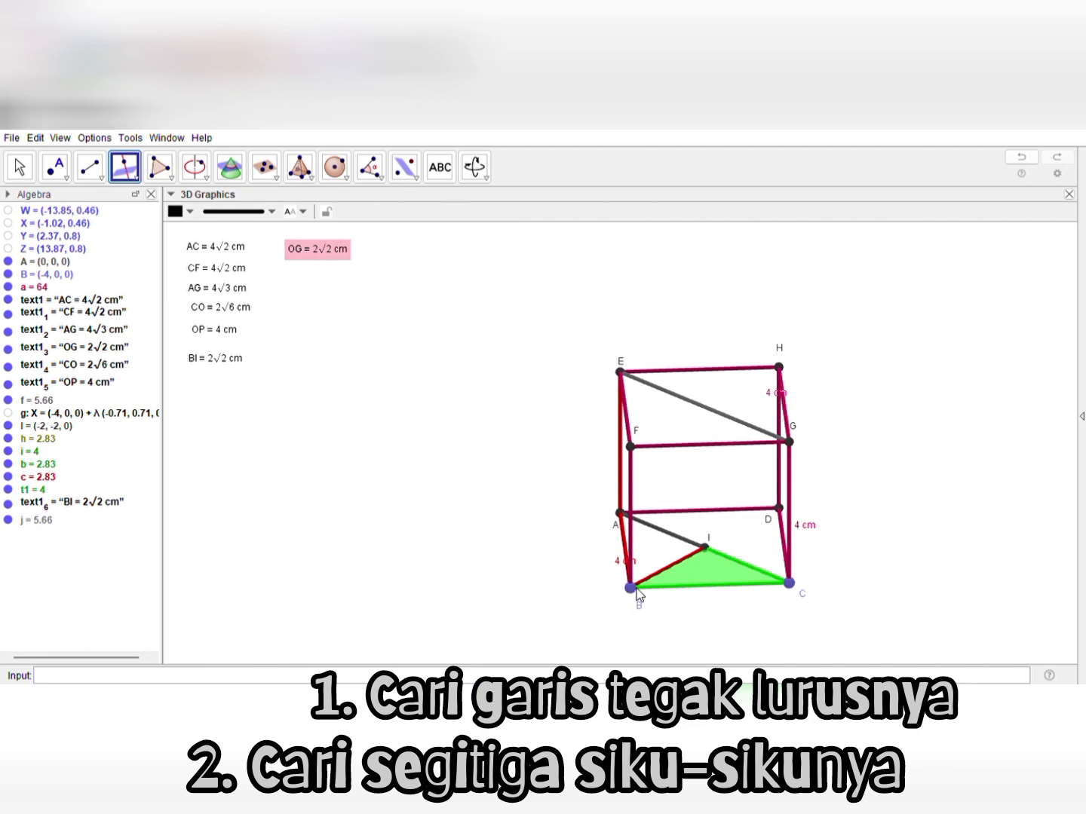
{"action": "left_click", "coordinate": [702, 414]}
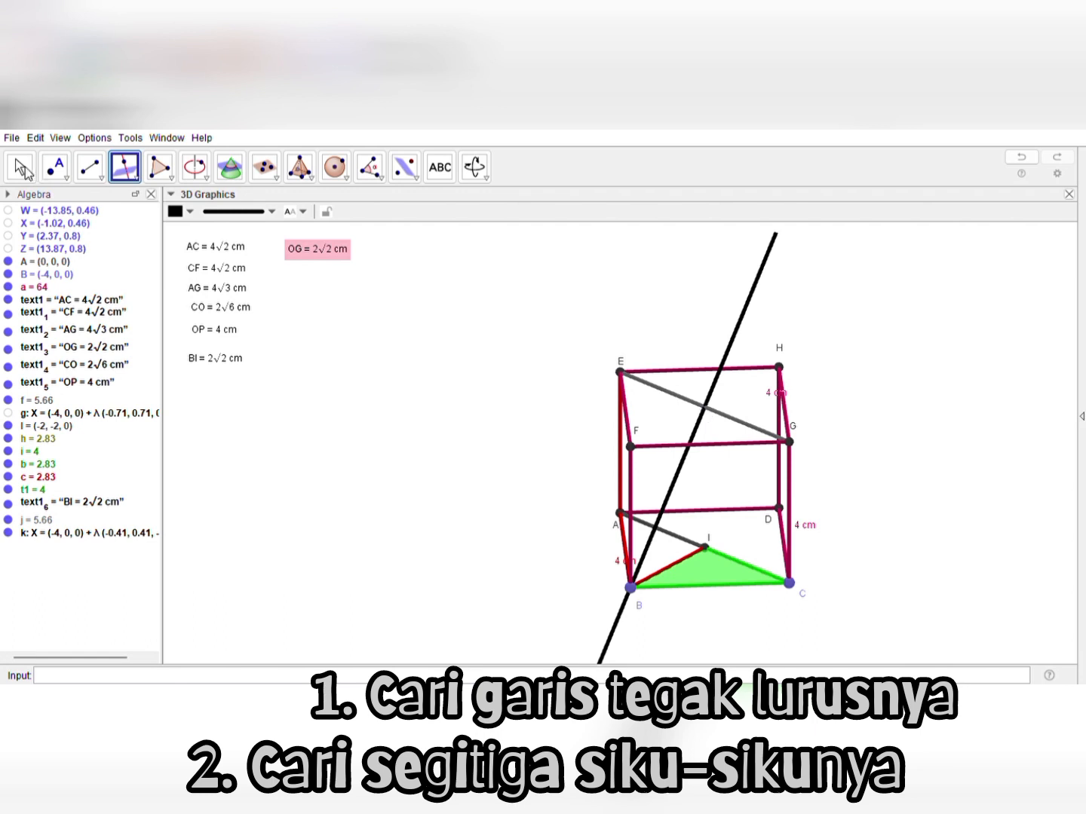
{"action": "left_click", "coordinate": [20, 167]}
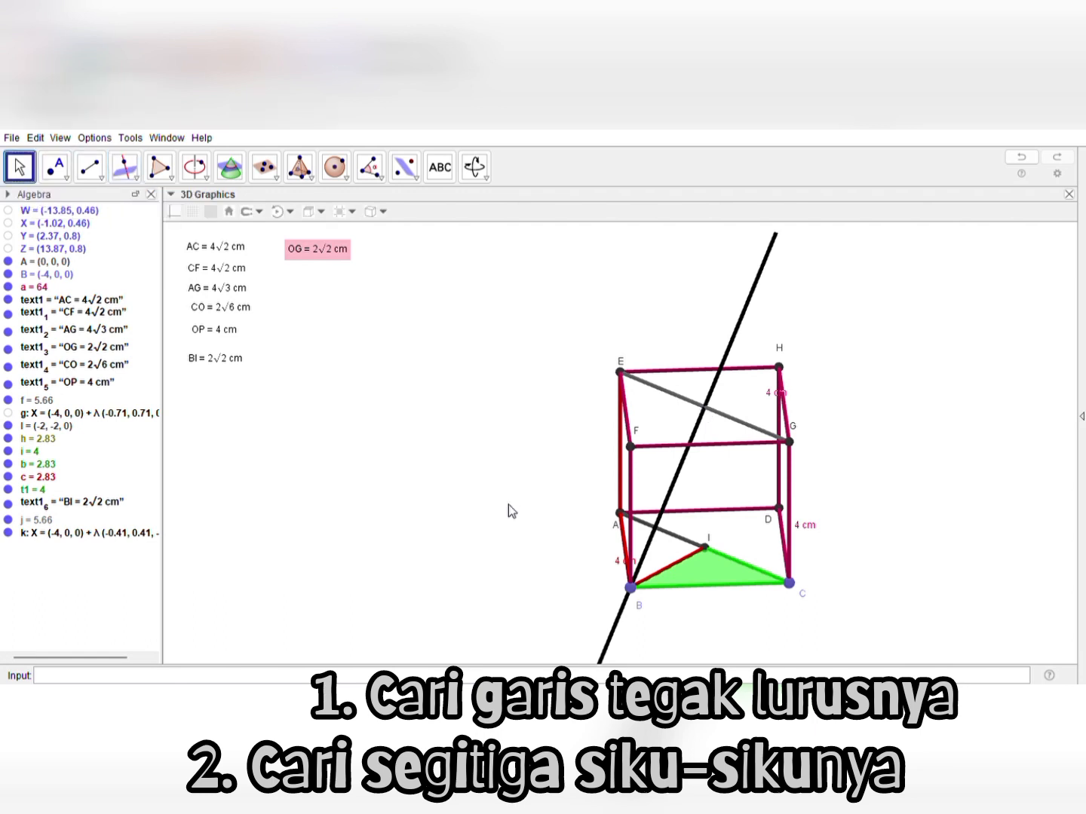
Draw a red segment from vertex B to the point where the perpendicular line meets diagonal EG
{"action": "mouse_move", "coordinate": [508, 504]}
{"action": "left_mouse_down"}
{"action": "mouse_move", "coordinate": [498, 551]}
{"action": "mouse_move", "coordinate": [479, 486]}
{"action": "mouse_move", "coordinate": [491, 484]}
{"action": "mouse_move", "coordinate": [475, 475]}
{"action": "mouse_move", "coordinate": [487, 487]}
{"action": "mouse_move", "coordinate": [572, 500]}
{"action": "mouse_move", "coordinate": [489, 497]}
{"action": "left_mouse_up"}
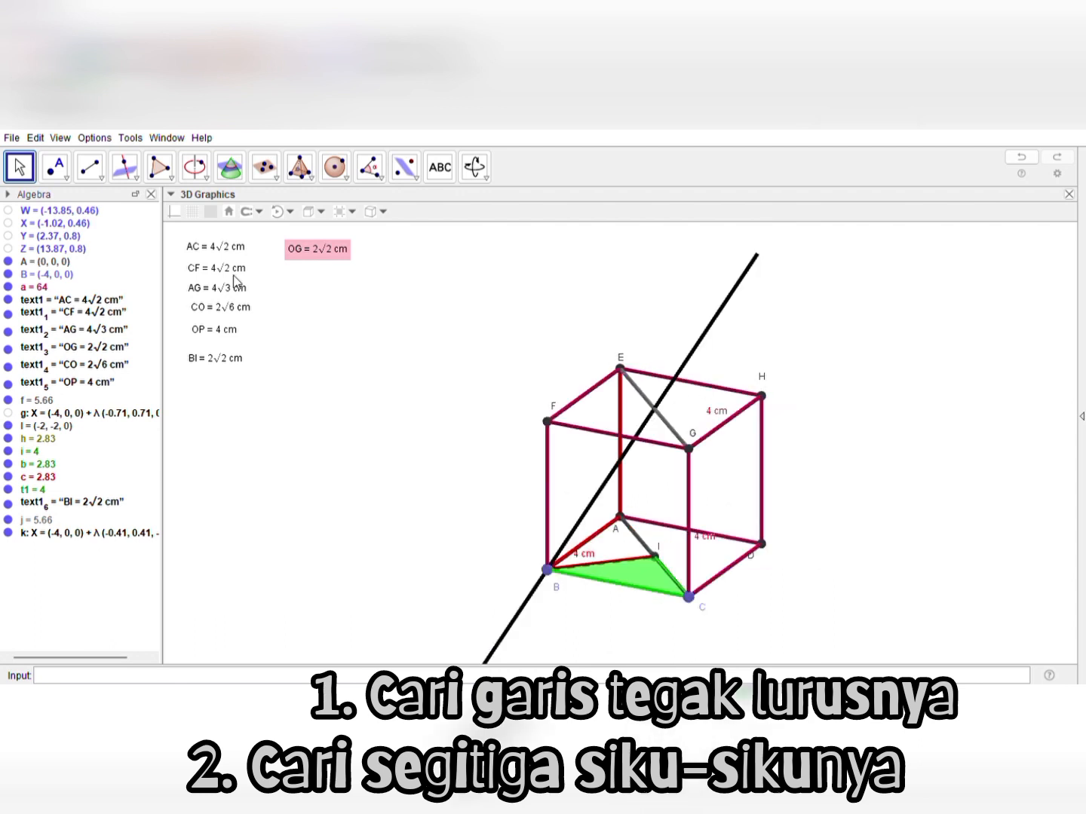
{"action": "left_click", "coordinate": [98, 178]}
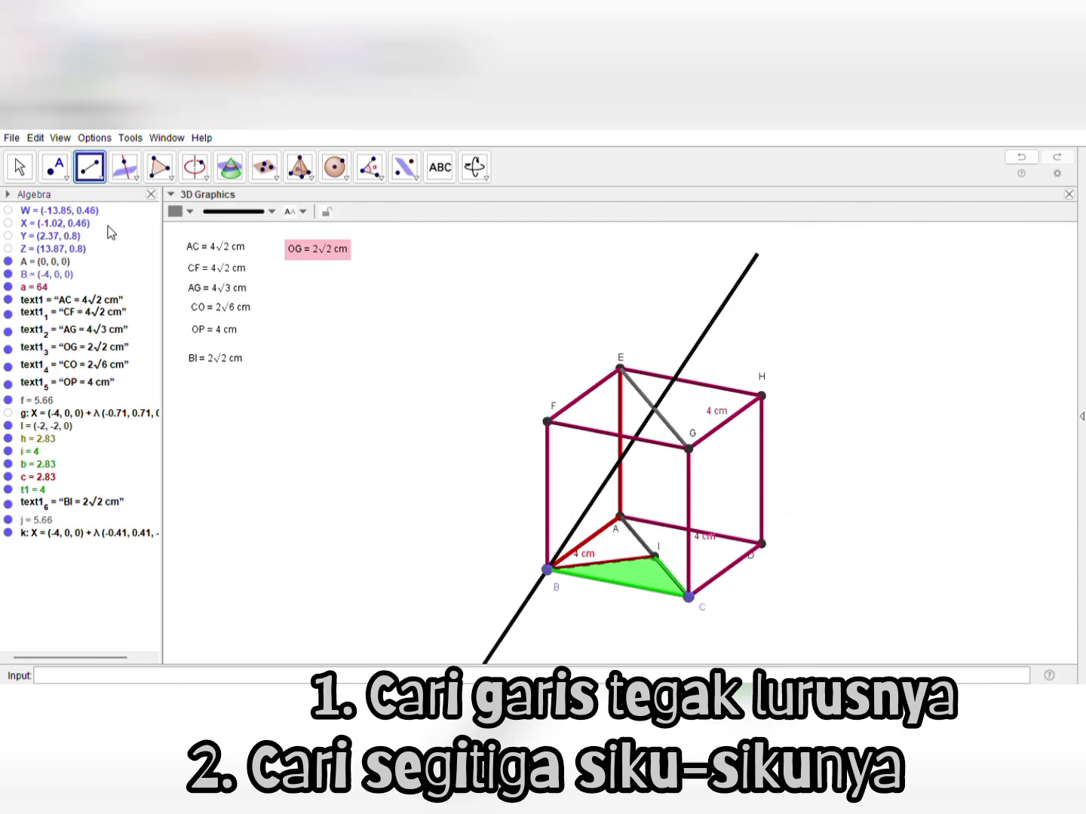
{"action": "left_click", "coordinate": [191, 214]}
{"action": "left_click", "coordinate": [178, 227]}
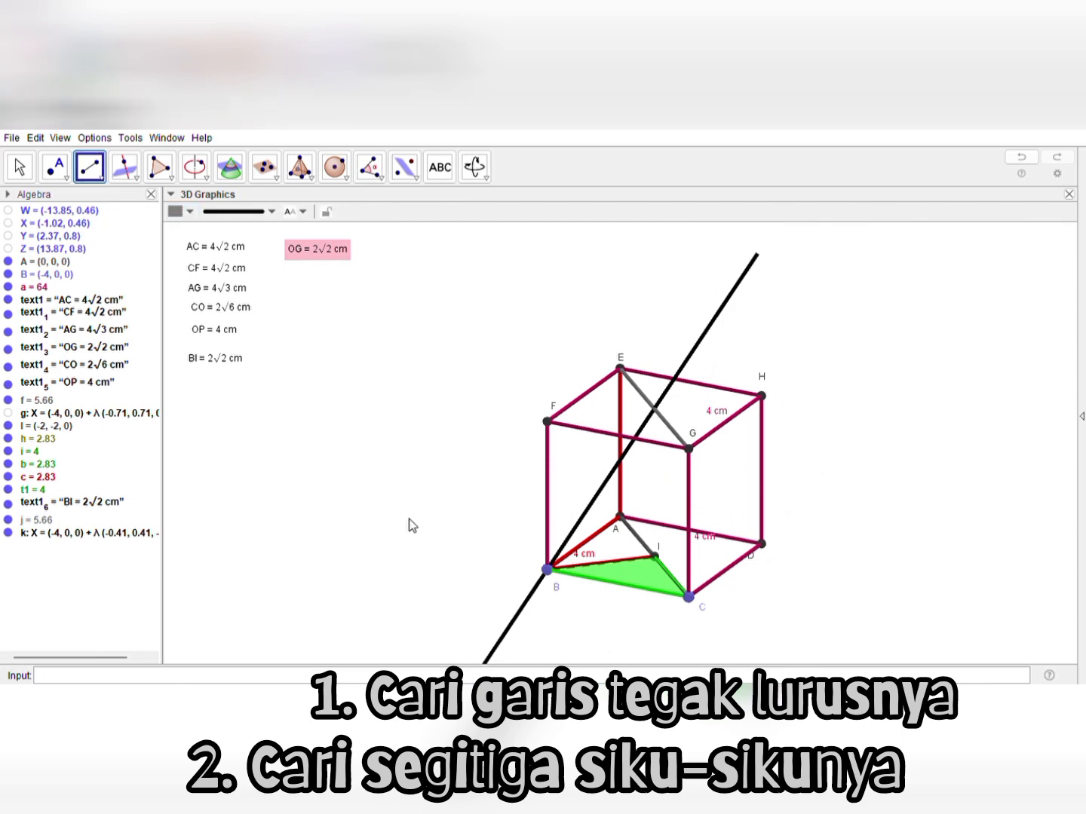
{"action": "left_click", "coordinate": [547, 570]}
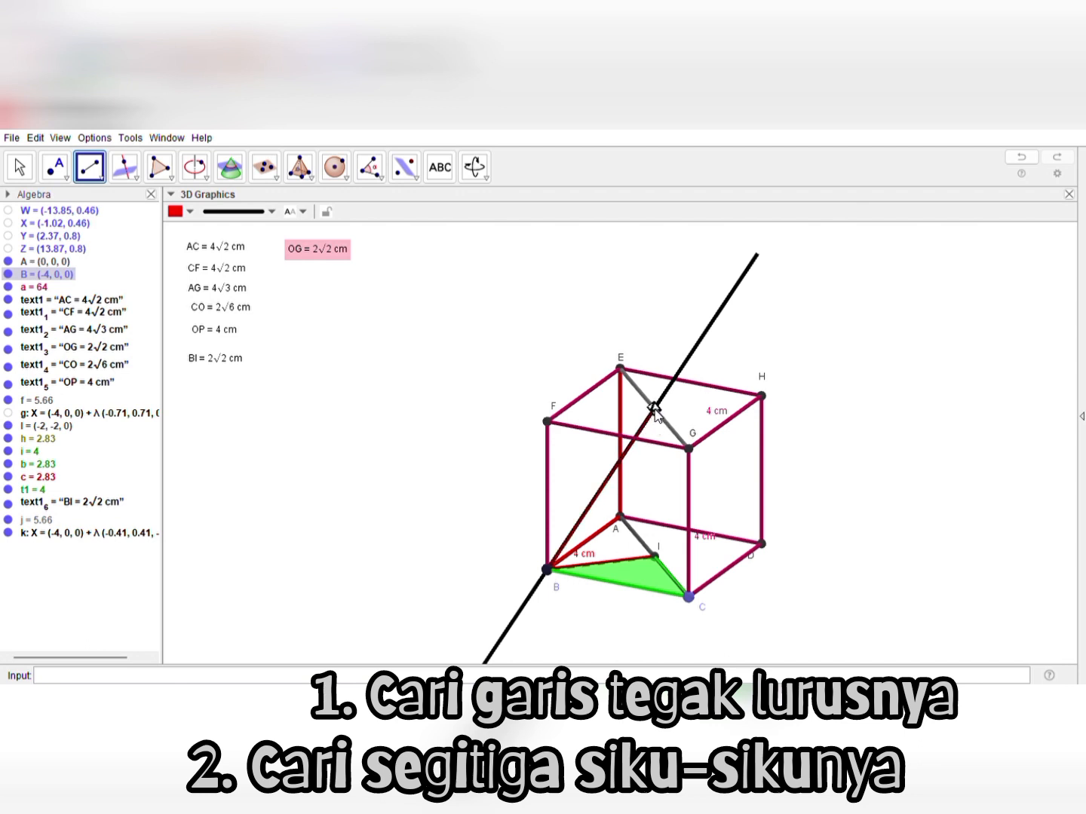
{"action": "left_click", "coordinate": [654, 409]}
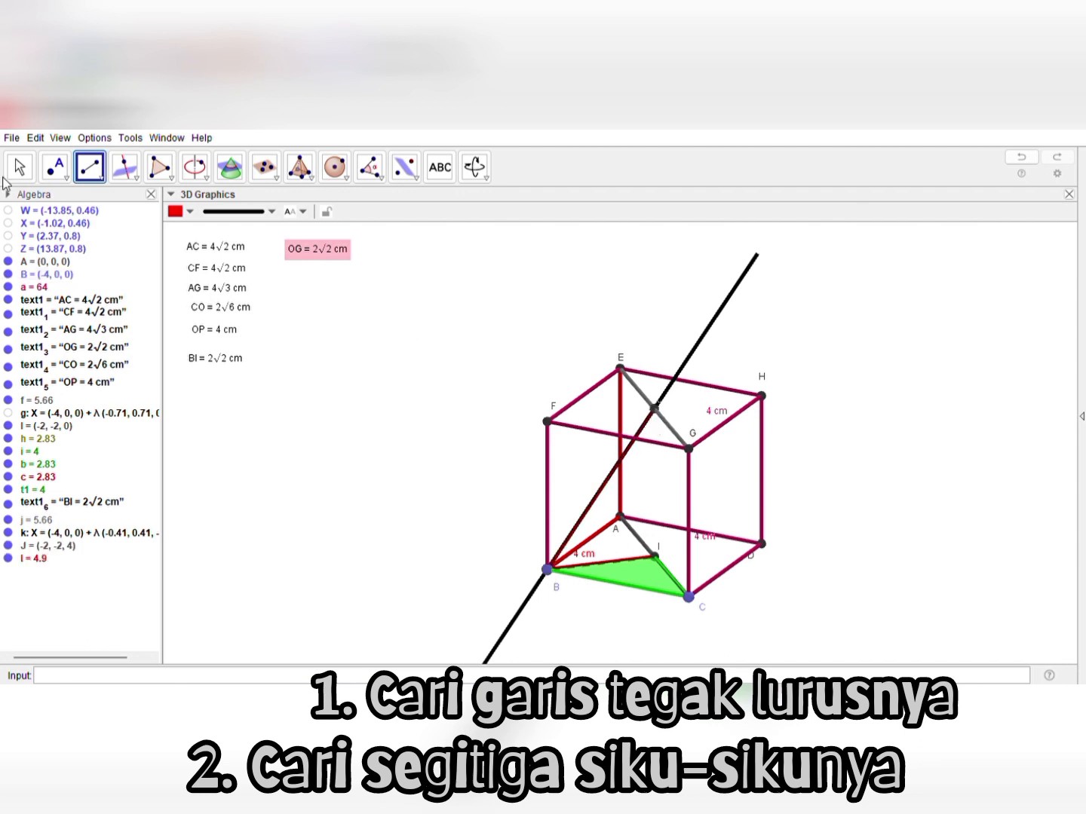
{"action": "left_click", "coordinate": [12, 172]}
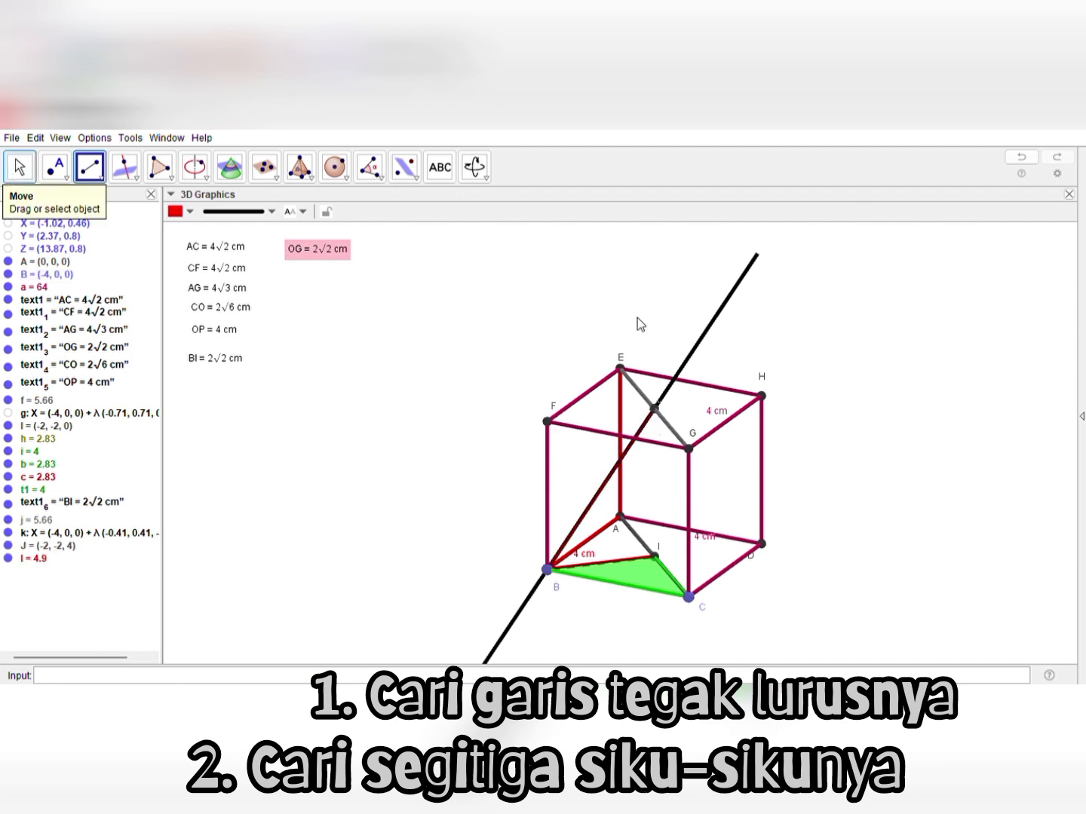
Try to delete the perpendicular line through B, and undo the deletion
{"action": "left_click", "coordinate": [716, 314]}
{"action": "key", "text": "Delete"}
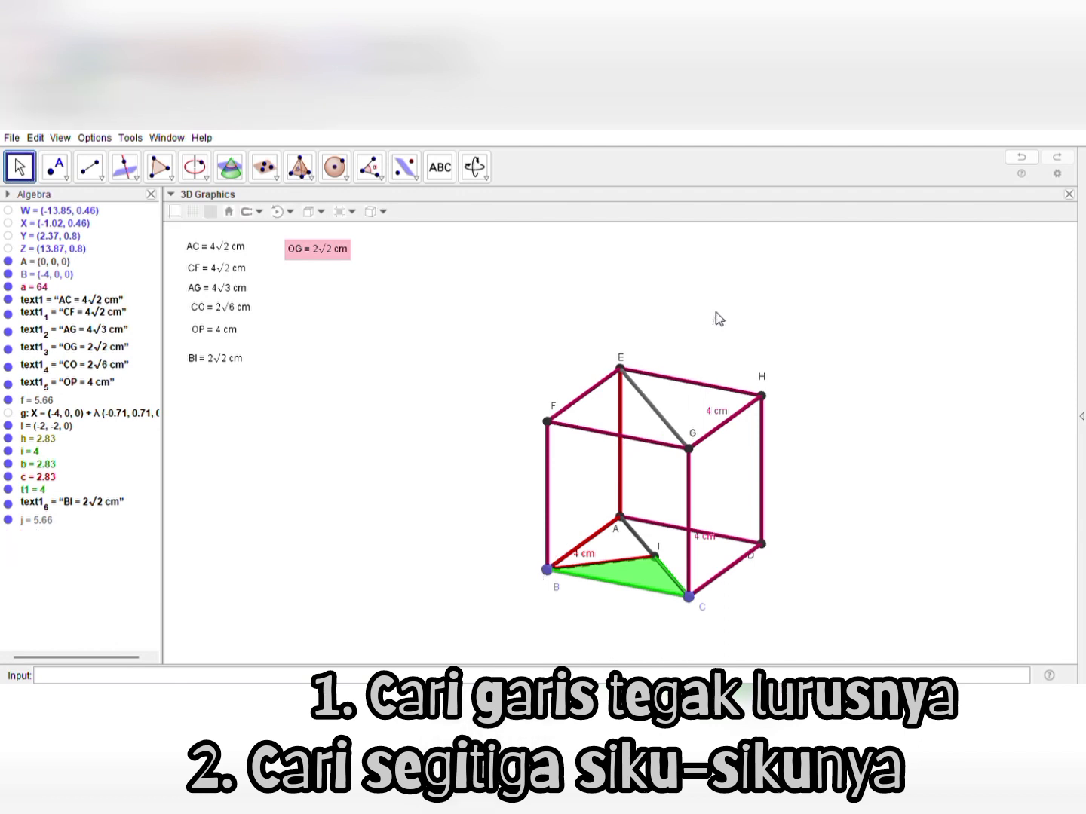
{"action": "key", "text": "ctrl+z"}
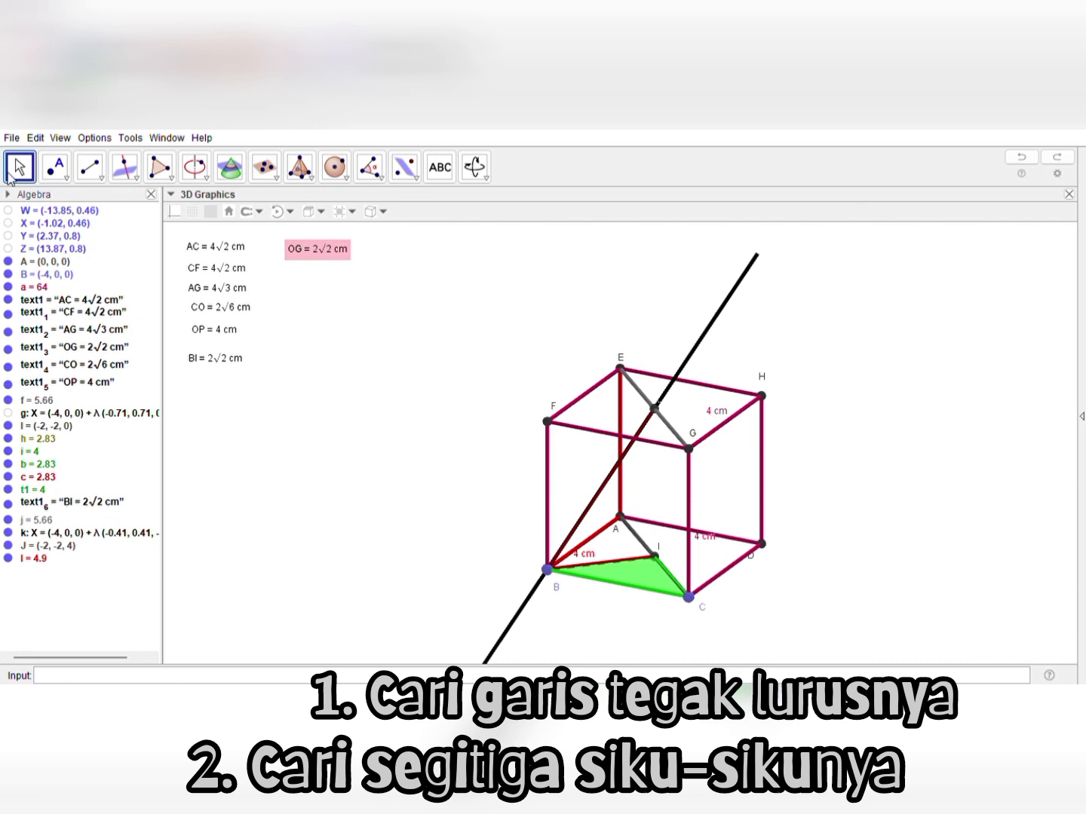
Hide the perpendicular line through B while keeping the red segment BJ
{"action": "left_click", "coordinate": [709, 322]}
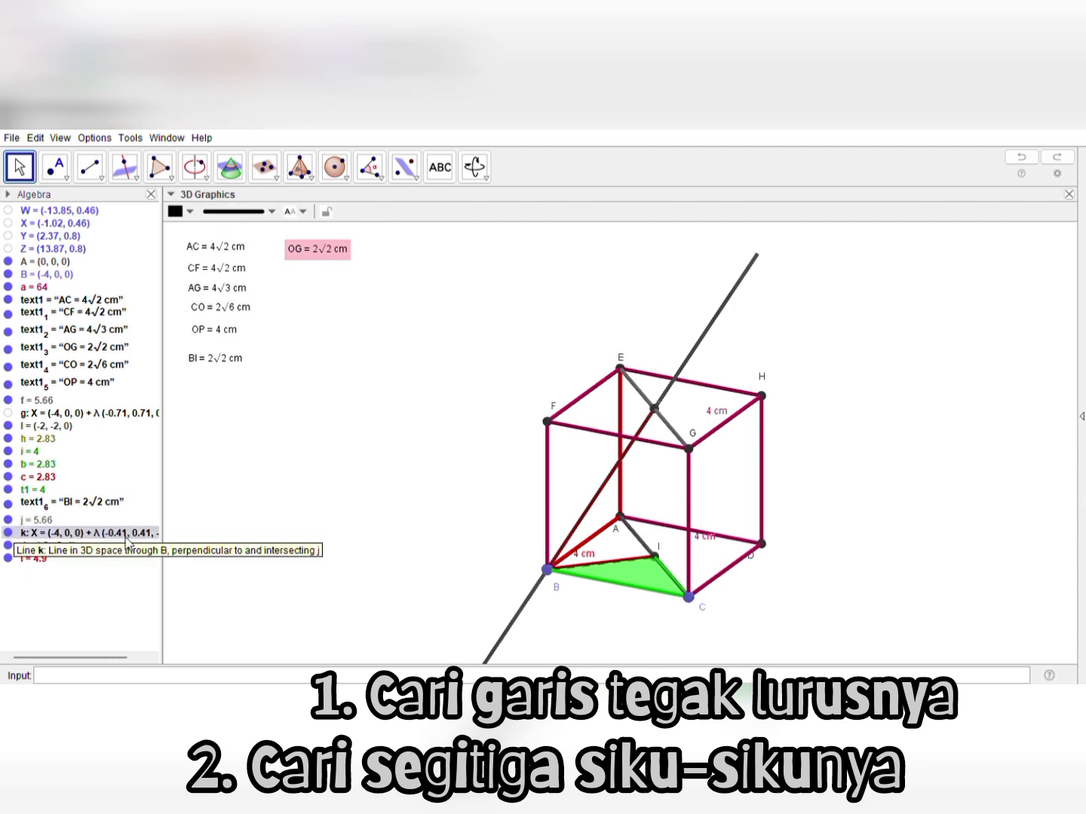
{"action": "left_click", "coordinate": [9, 533]}
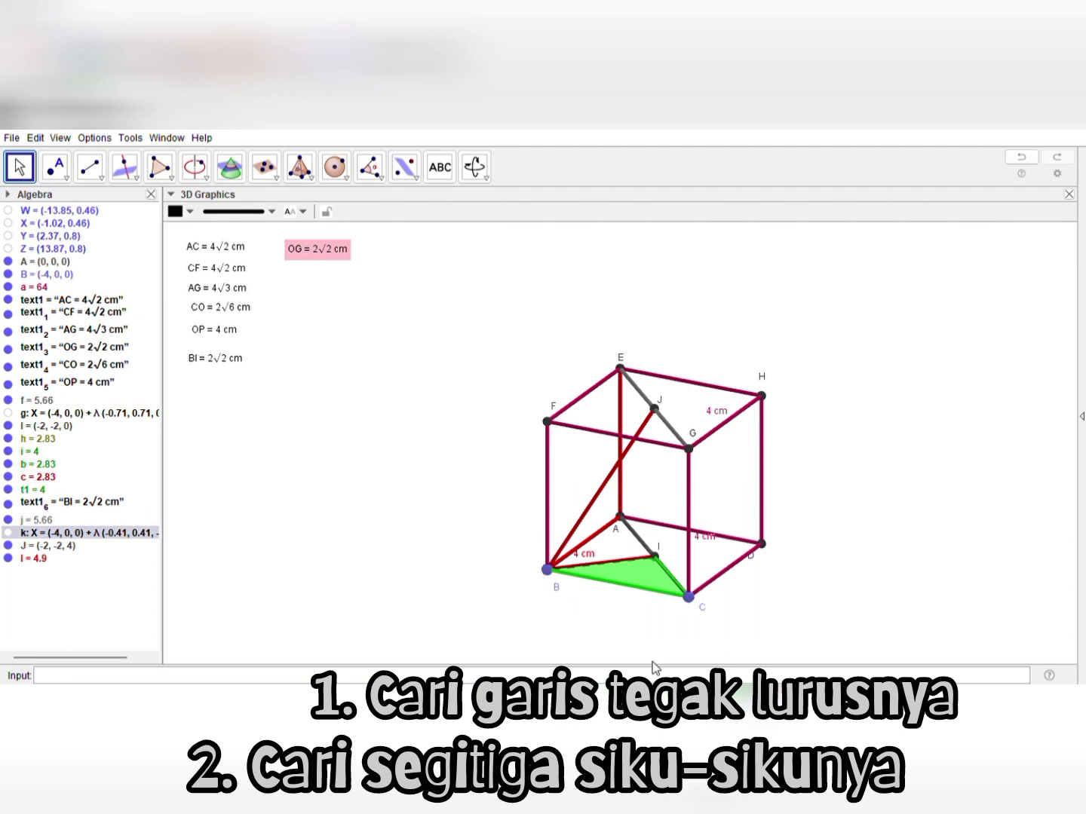
Draw a yellow triangle through vertex B, point J on diagonal EG, and vertex F
{"action": "mouse_move", "coordinate": [652, 662]}
{"action": "right_mouse_down"}
{"action": "mouse_move", "coordinate": [626, 644]}
{"action": "mouse_move", "coordinate": [594, 659]}
{"action": "mouse_move", "coordinate": [666, 653]}
{"action": "mouse_move", "coordinate": [638, 645]}
{"action": "right_mouse_up"}
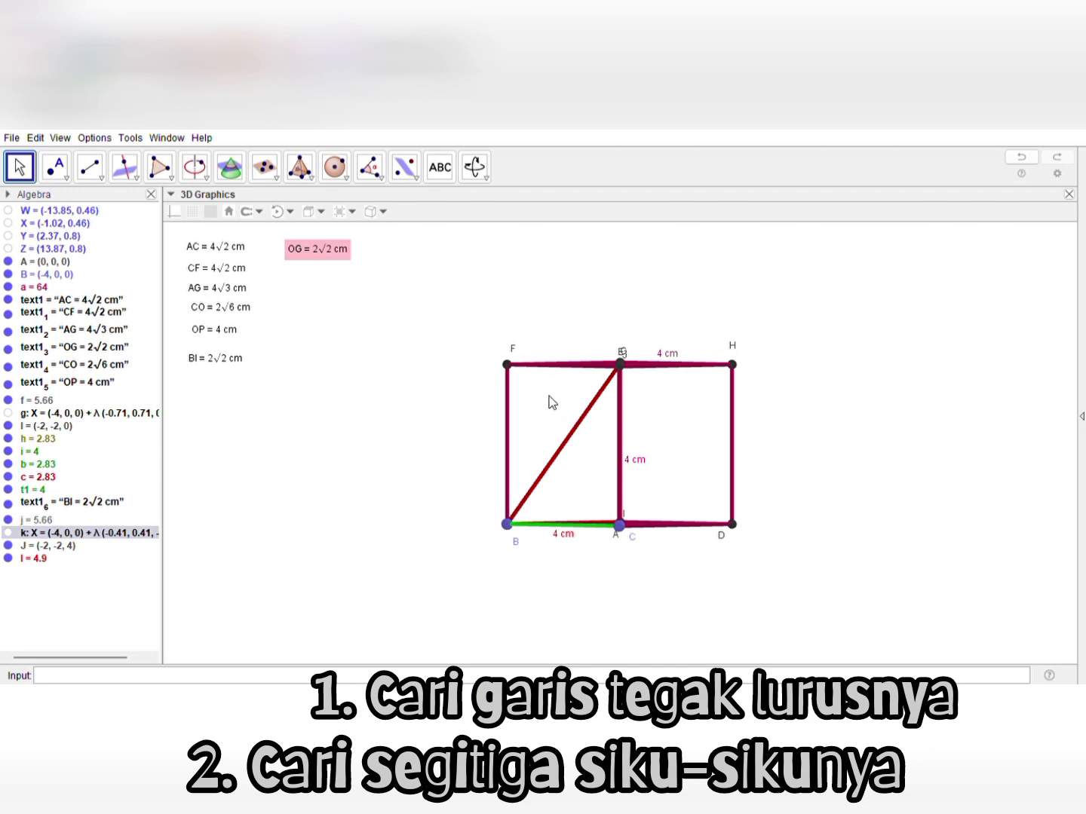
{"action": "left_click_drag", "start_coordinate": [395, 435], "coordinate": [399, 444]}
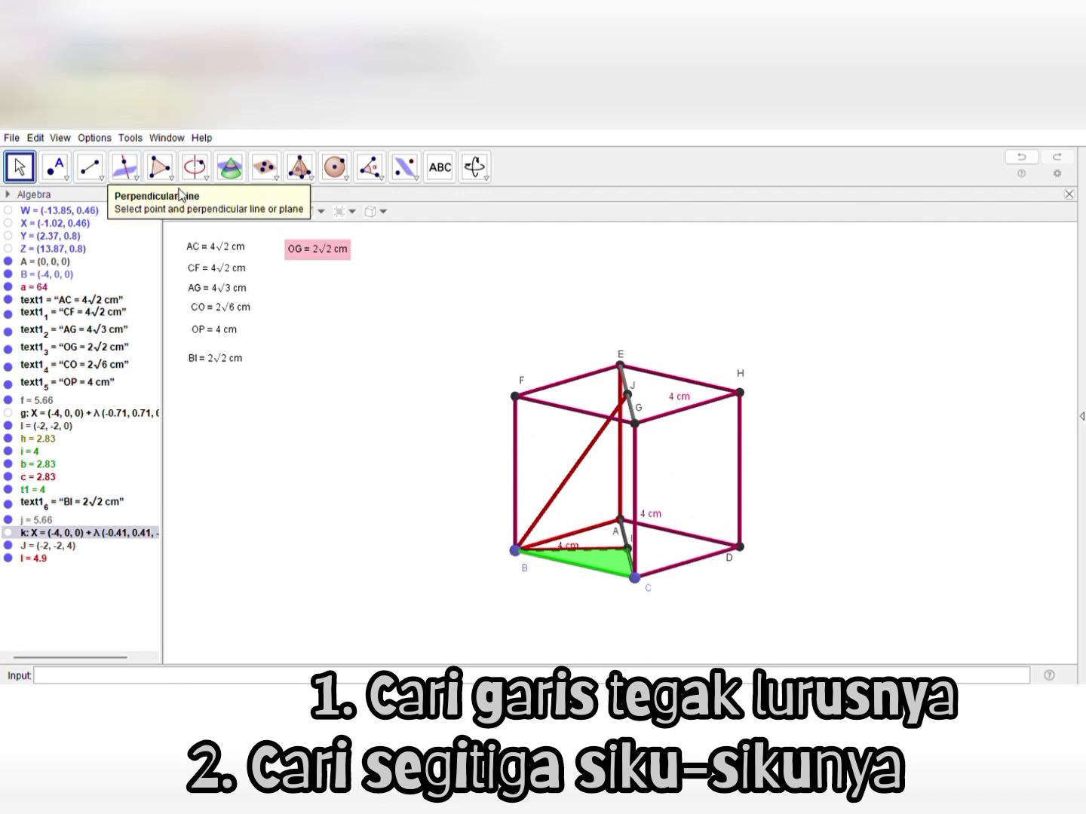
{"action": "left_click", "coordinate": [160, 166]}
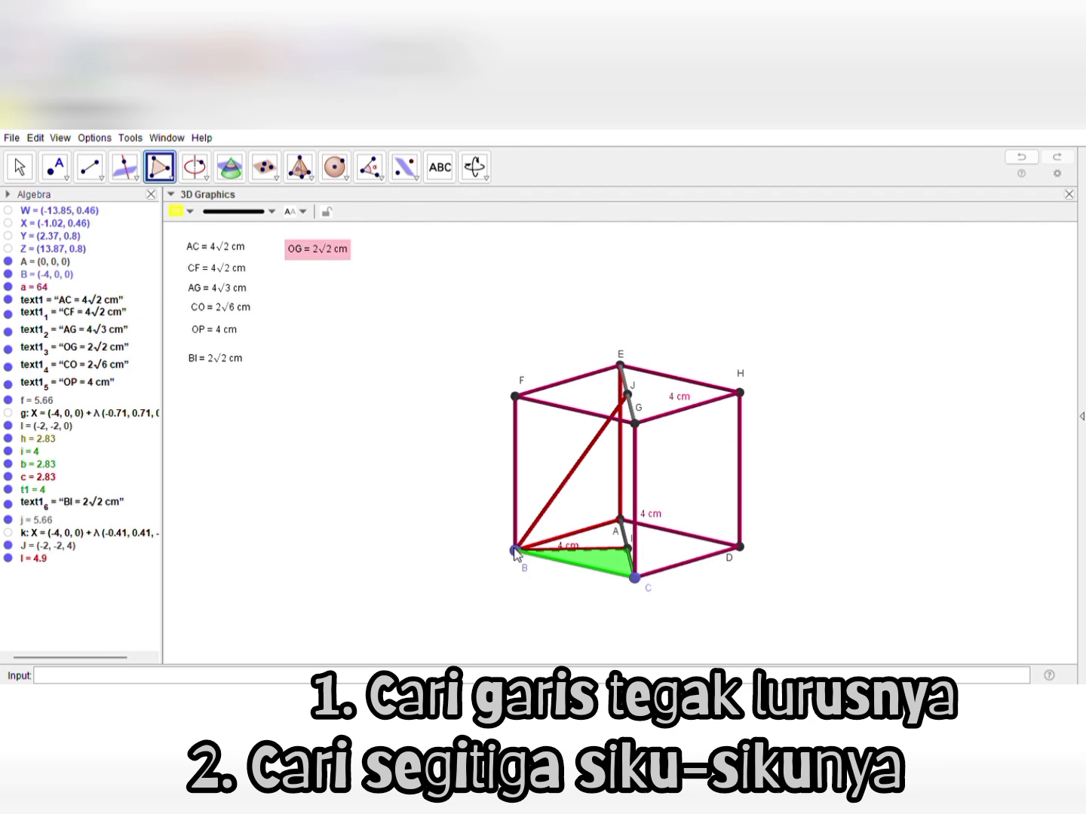
{"action": "left_click", "coordinate": [515, 550]}
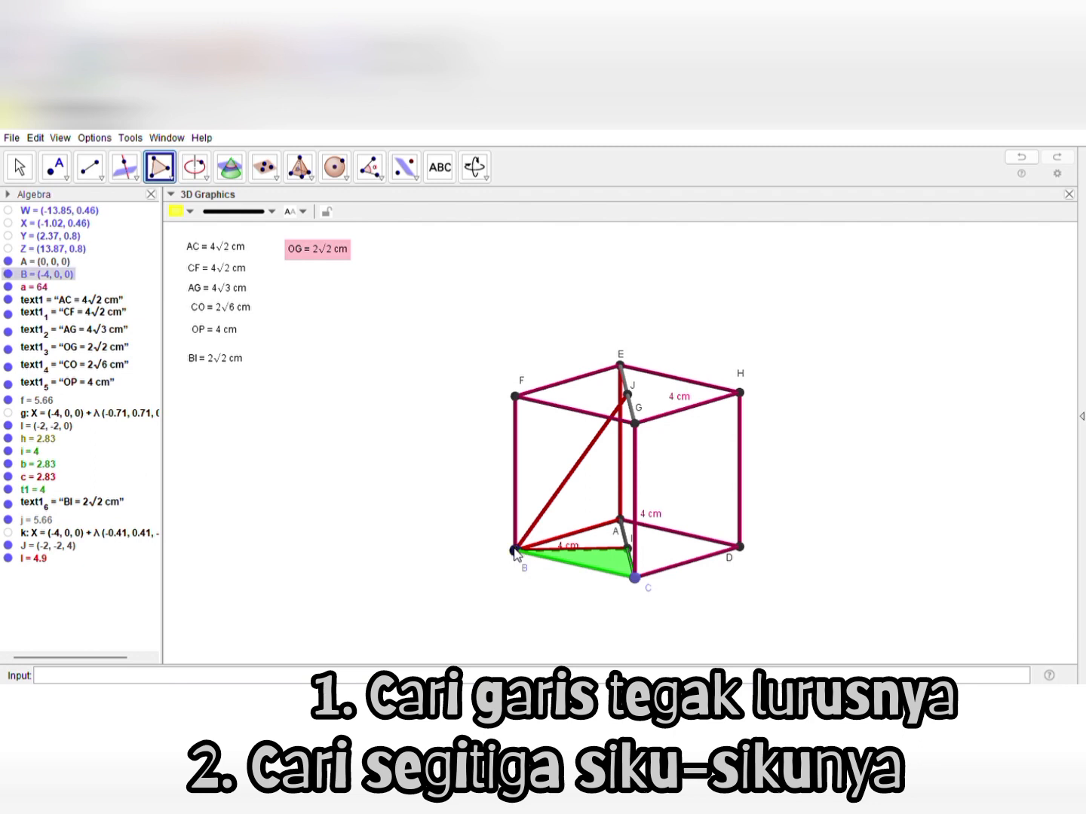
{"action": "left_click", "coordinate": [629, 394]}
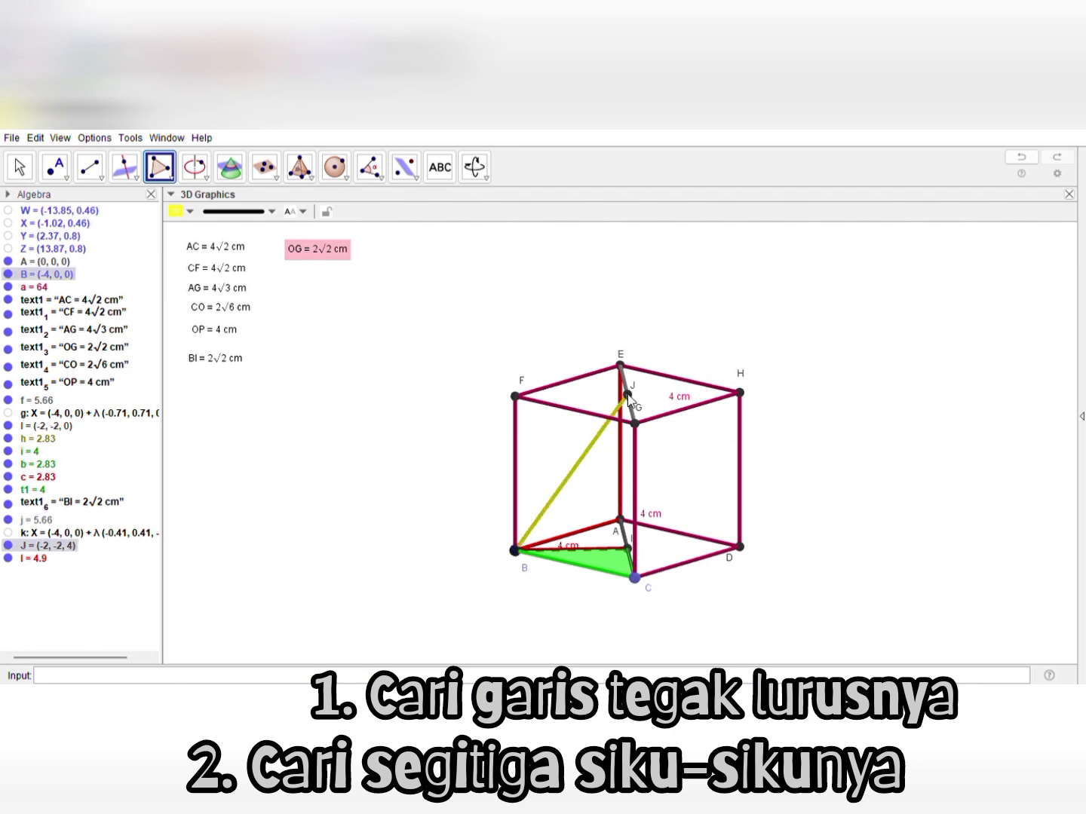
{"action": "left_click", "coordinate": [516, 397]}
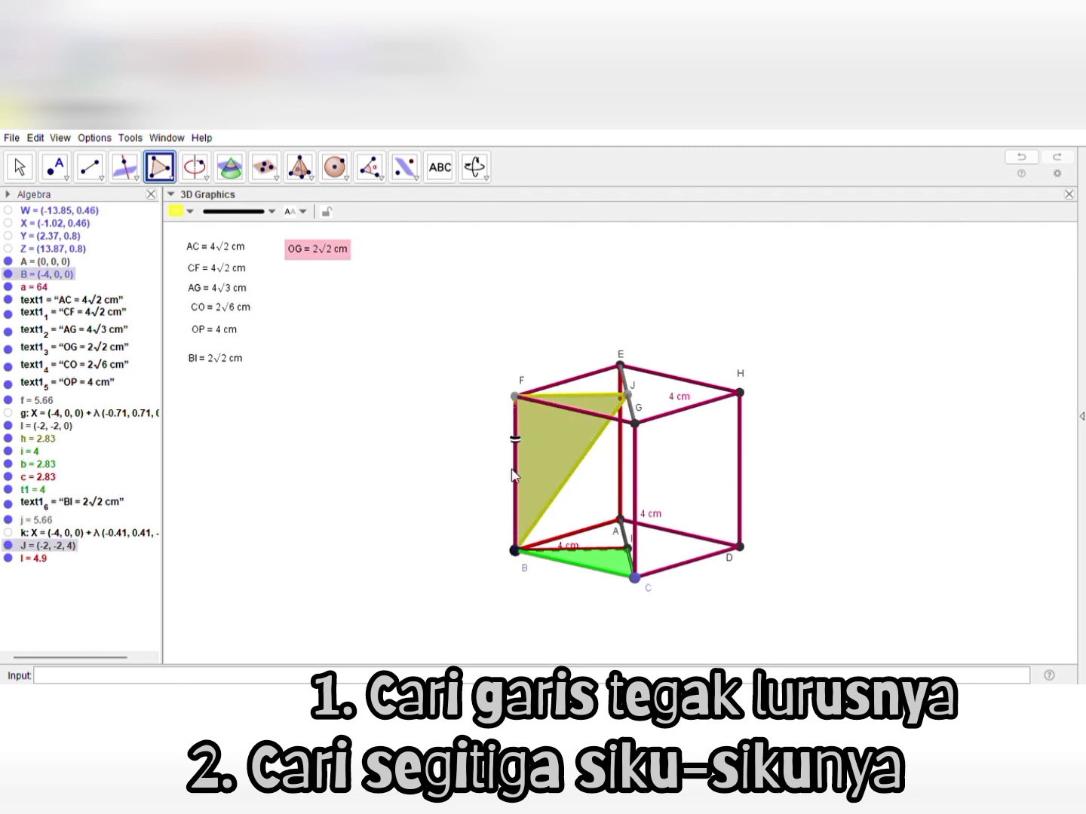
{"action": "left_click", "coordinate": [514, 552]}
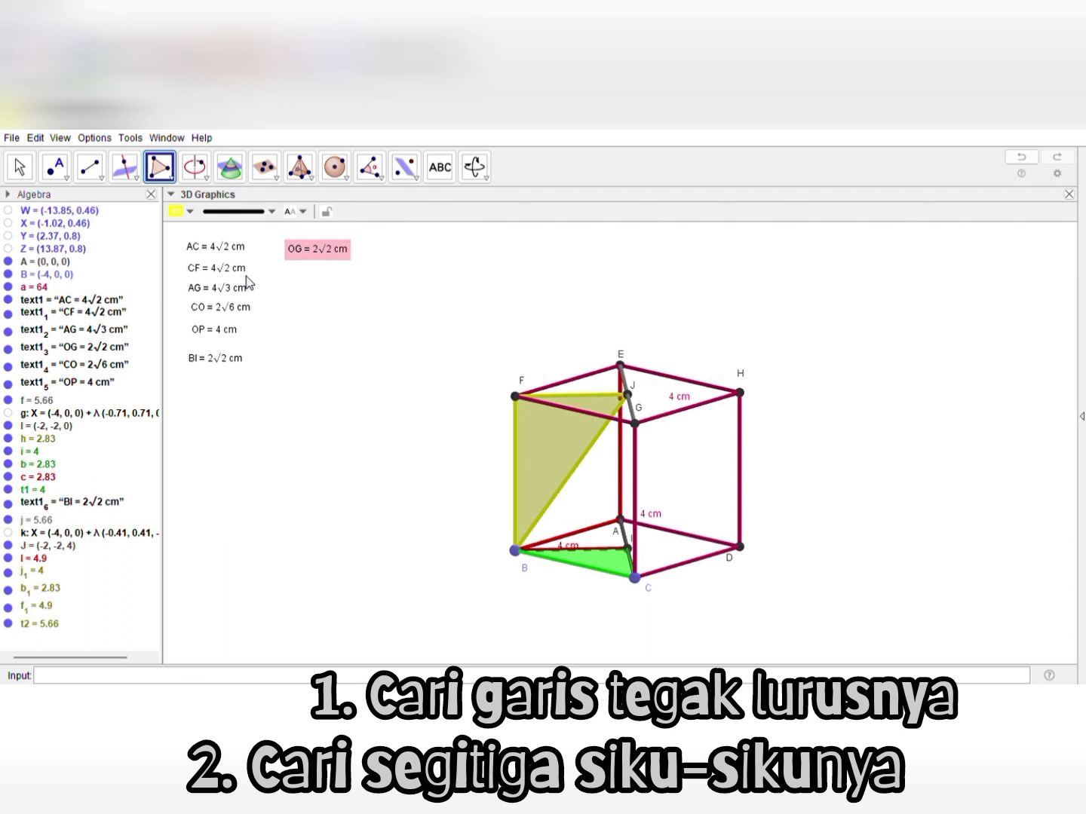
{"action": "left_click", "coordinate": [21, 166]}
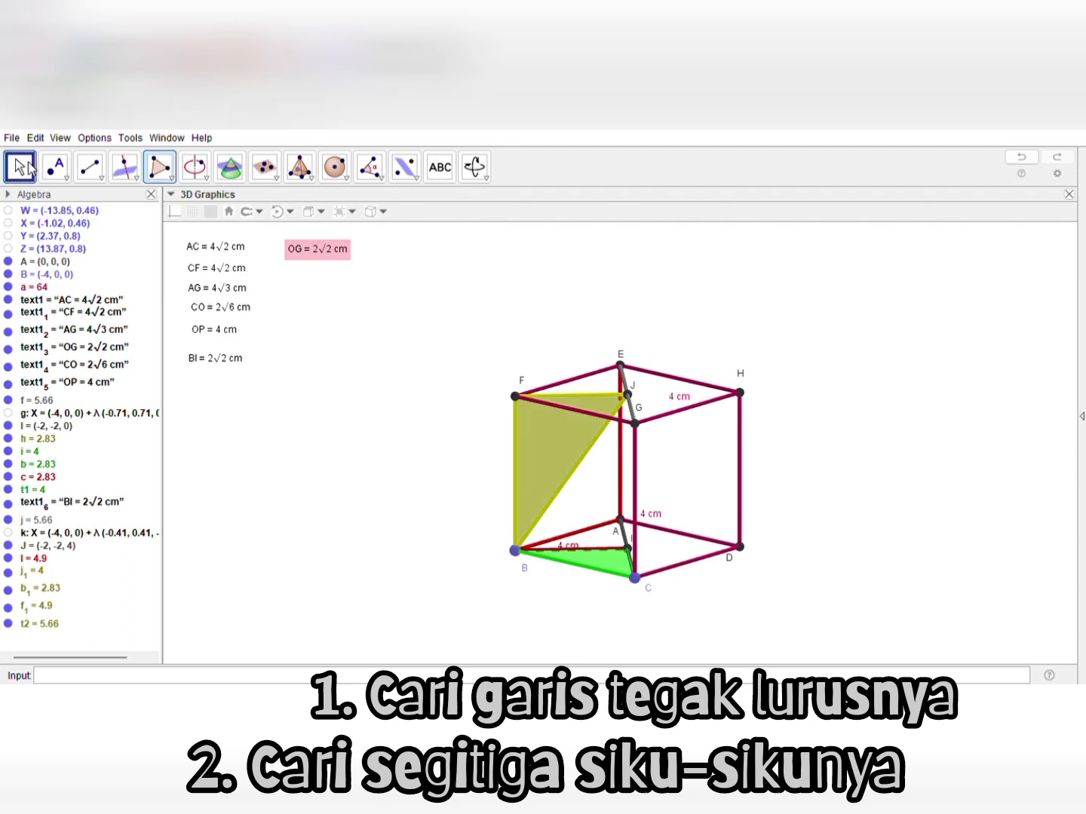
Duplicate the CO = 2√6 cm label, place the copy below the BI label, and change its text to BJ = 2√6 cm
{"action": "mouse_move", "coordinate": [346, 494]}
{"action": "left_mouse_down"}
{"action": "mouse_move", "coordinate": [419, 519]}
{"action": "mouse_move", "coordinate": [468, 512]}
{"action": "mouse_move", "coordinate": [441, 529]}
{"action": "mouse_move", "coordinate": [372, 527]}
{"action": "mouse_move", "coordinate": [323, 489]}
{"action": "mouse_move", "coordinate": [325, 500]}
{"action": "mouse_move", "coordinate": [356, 507]}
{"action": "left_mouse_up"}
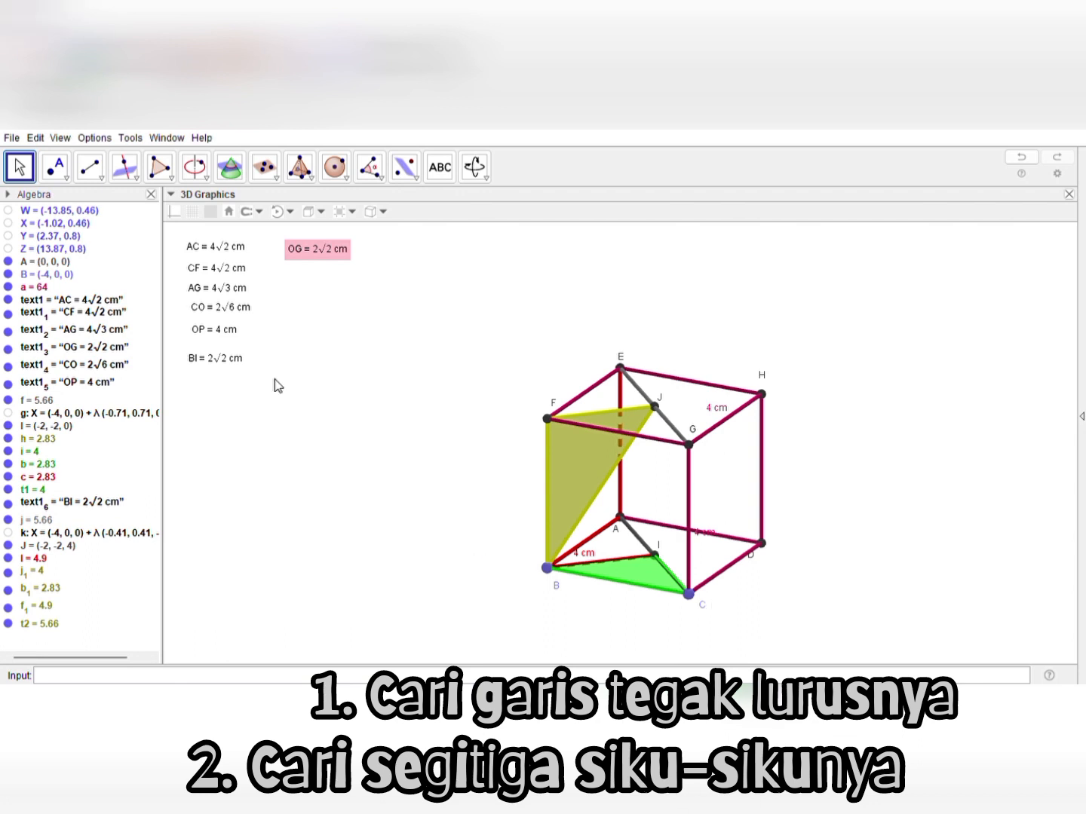
{"action": "left_click", "coordinate": [234, 310]}
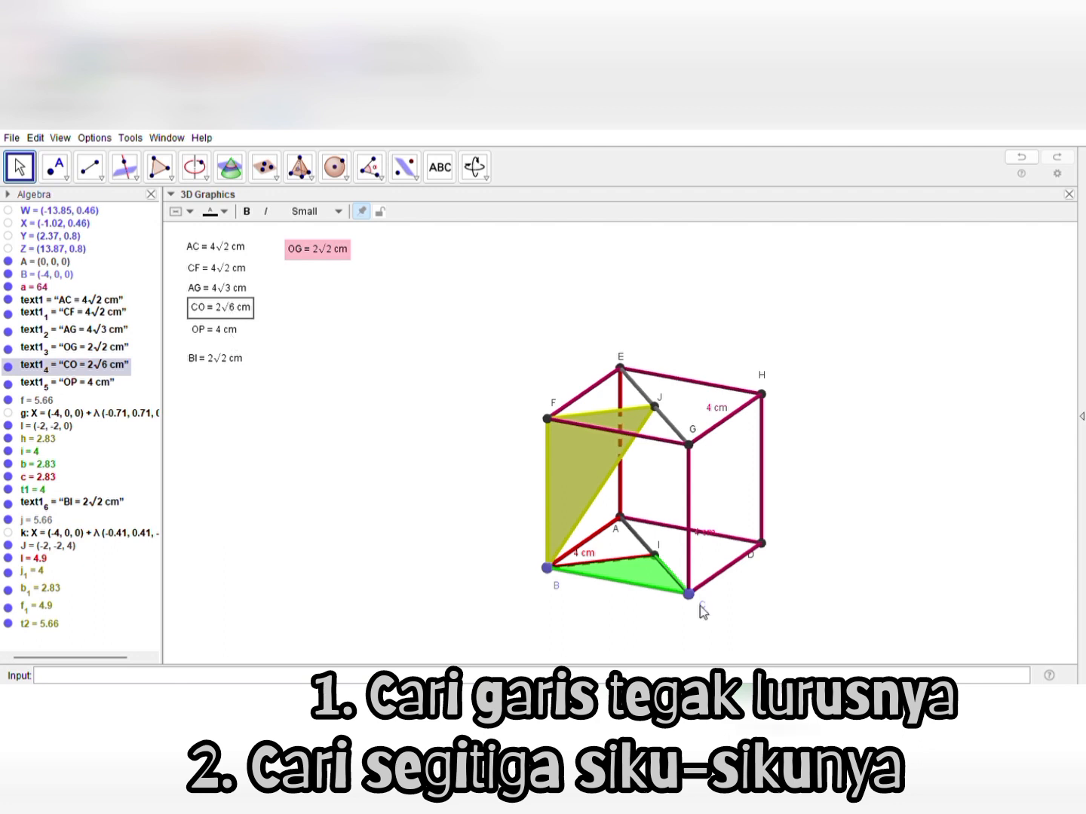
{"action": "key", "text": "ctrl+v"}
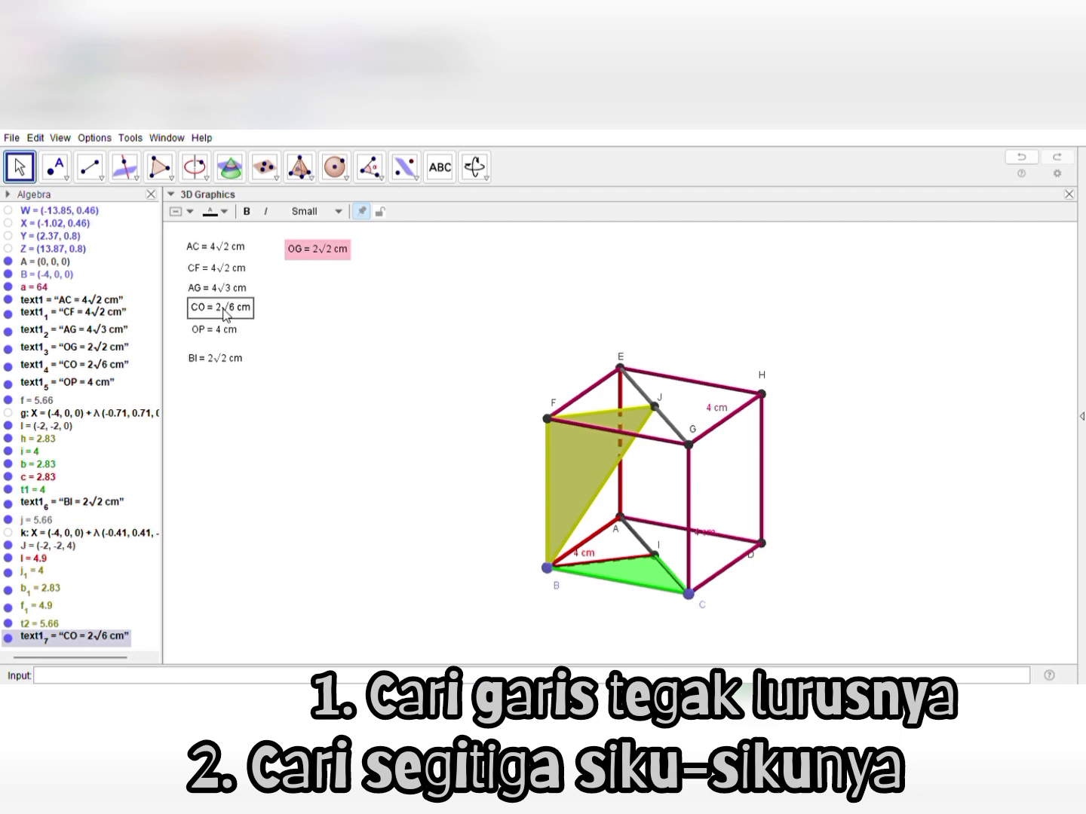
{"action": "left_click_drag", "start_coordinate": [224, 314], "coordinate": [222, 388]}
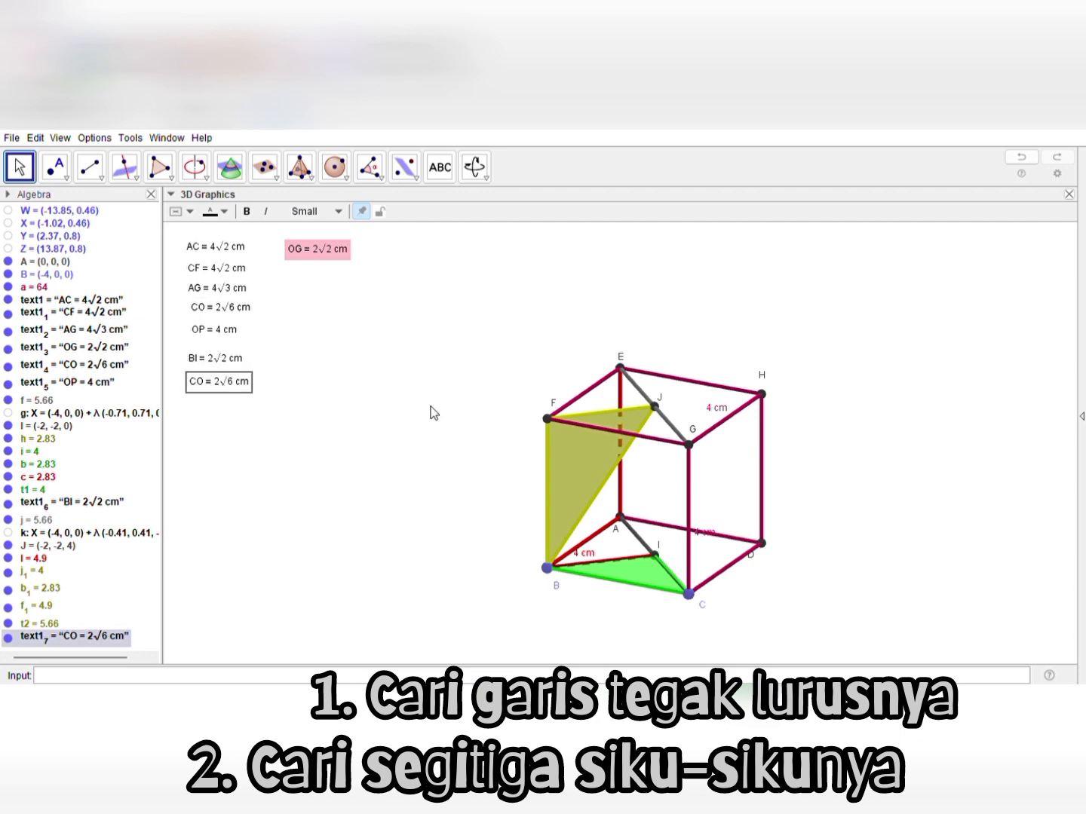
{"action": "left_click", "coordinate": [505, 328]}
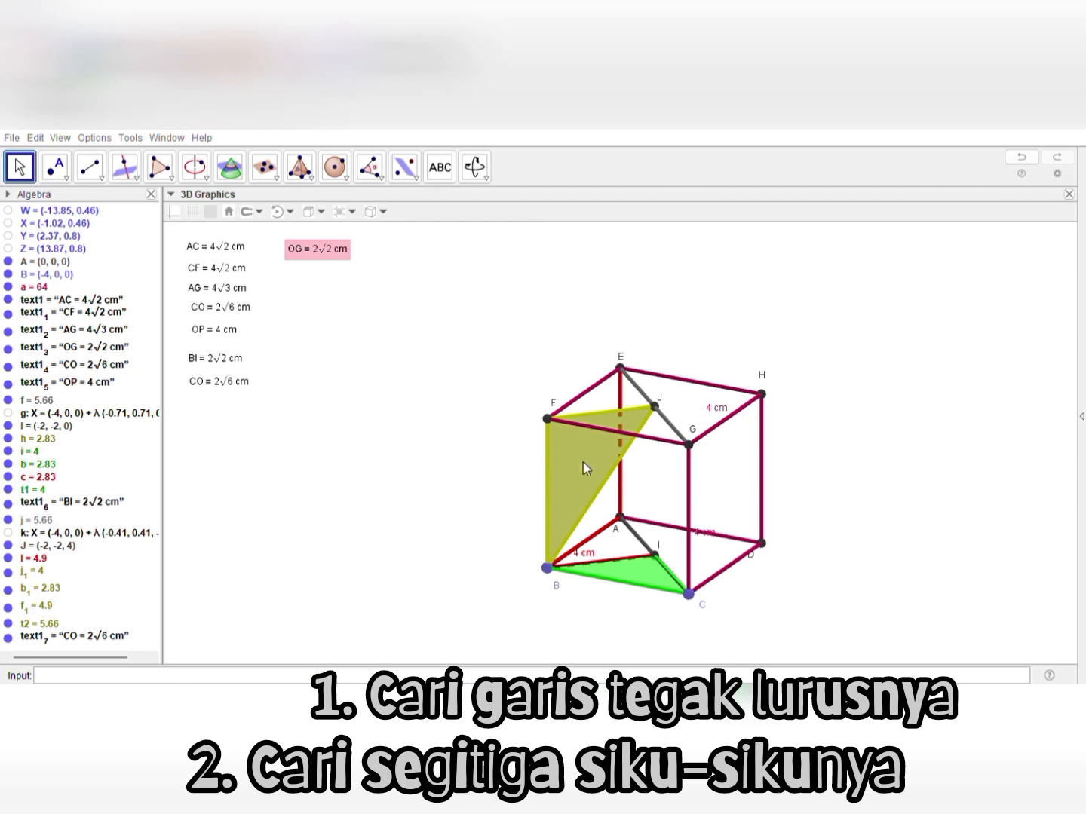
{"action": "left_click", "coordinate": [405, 503]}
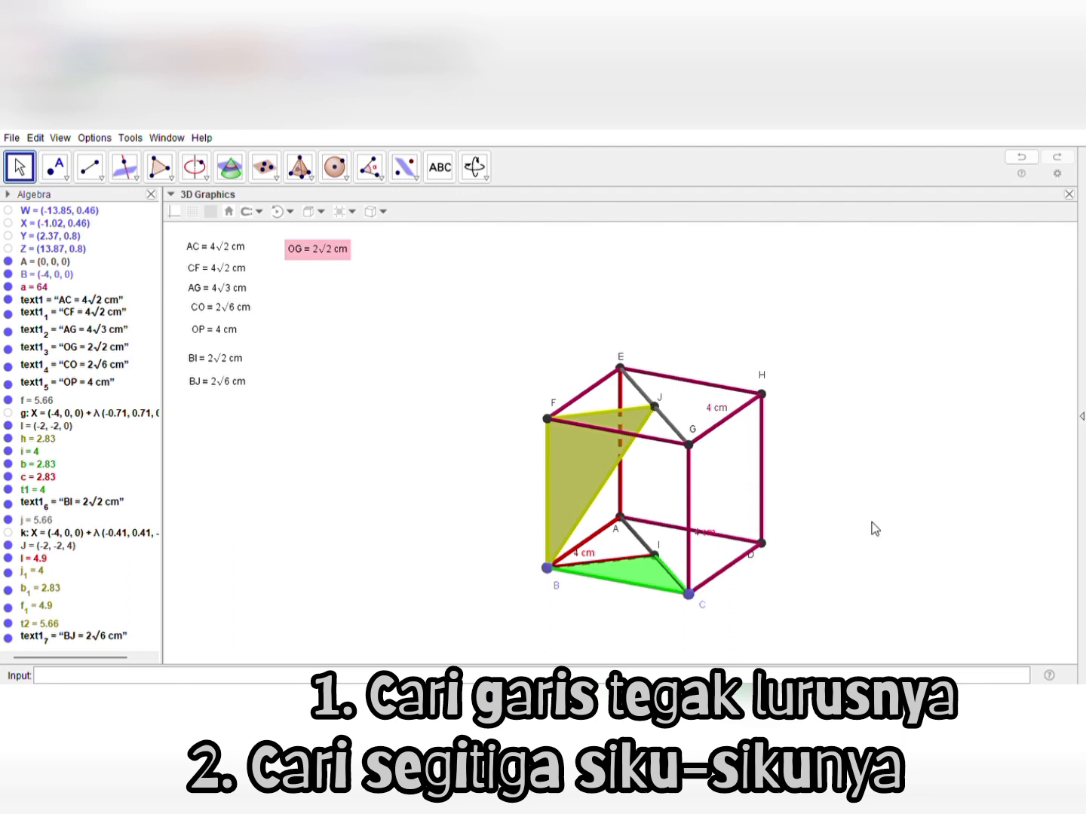
Construct a line through point J perpendicular to edge BC of the cube's base
{"action": "left_click_drag", "start_coordinate": [875, 528], "coordinate": [851, 522]}
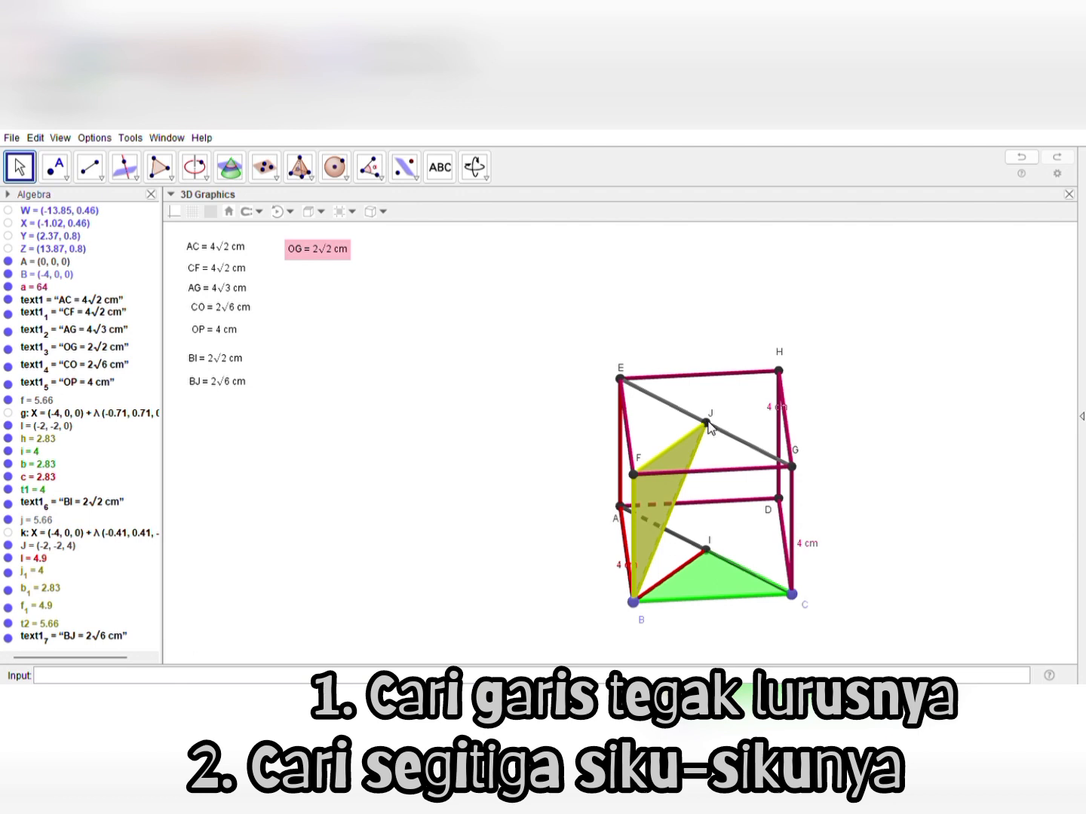
{"action": "left_click_drag", "start_coordinate": [721, 260], "coordinate": [723, 298]}
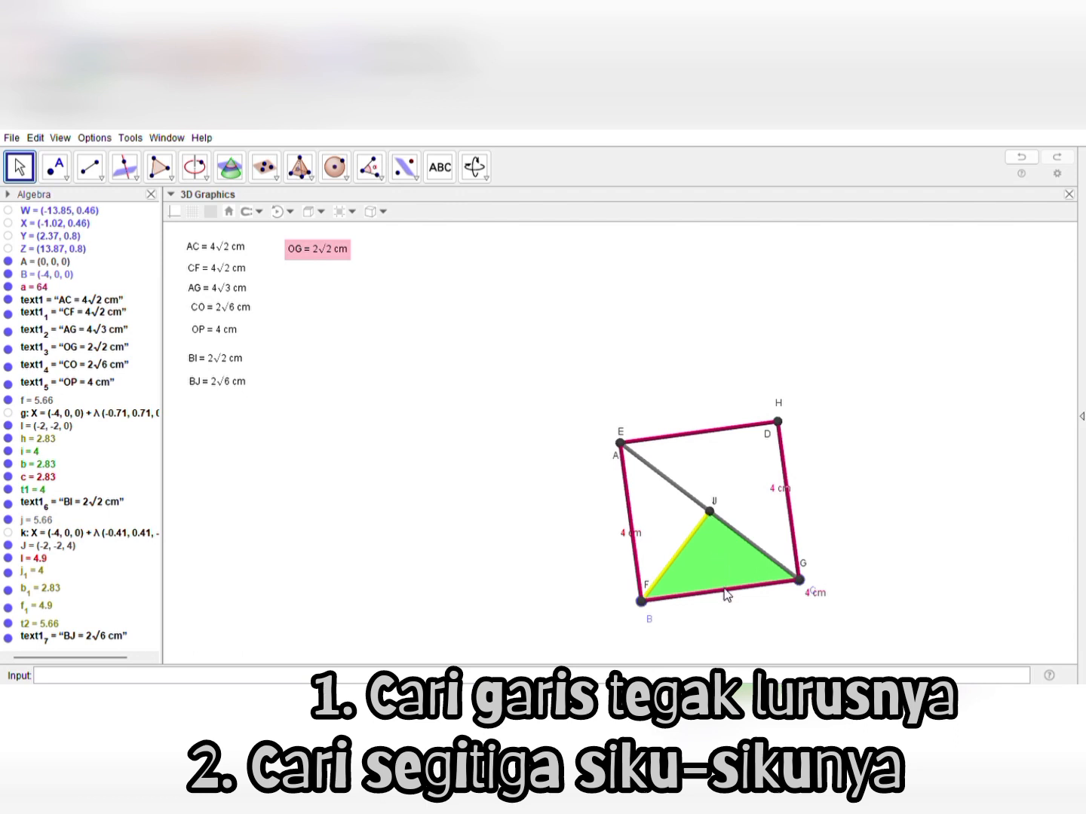
{"action": "left_click_drag", "start_coordinate": [760, 627], "coordinate": [726, 451]}
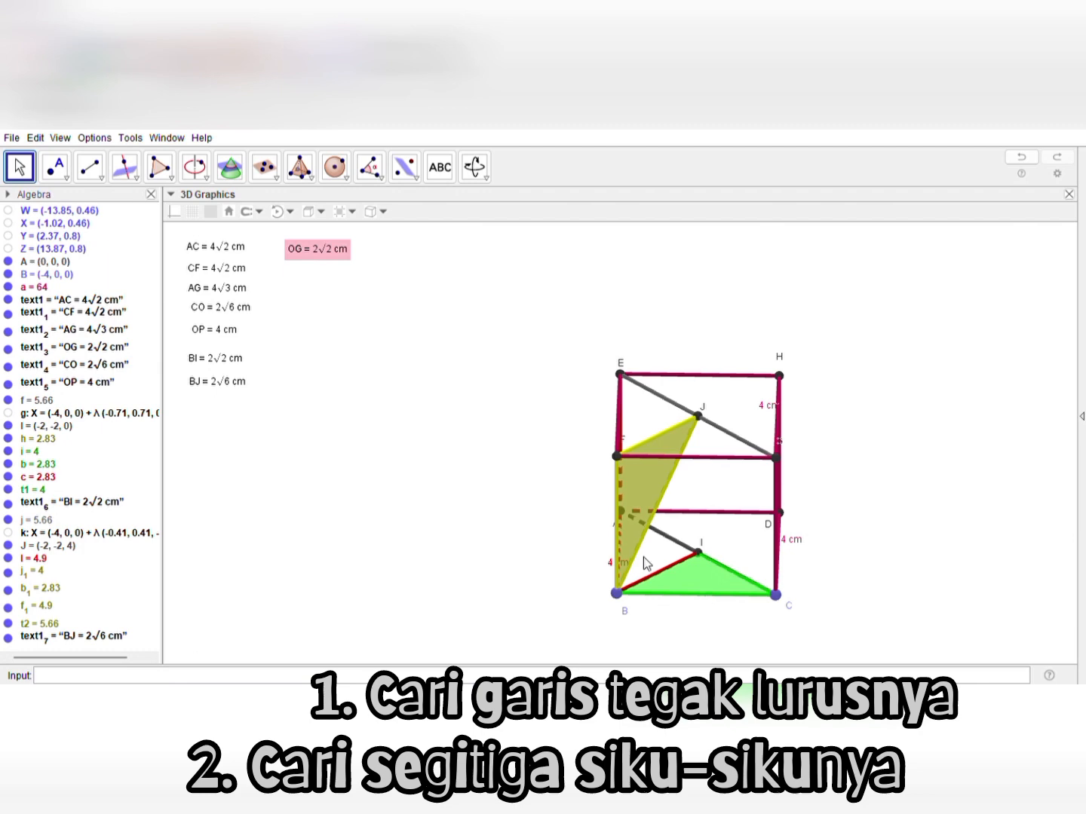
{"action": "left_click", "coordinate": [130, 181]}
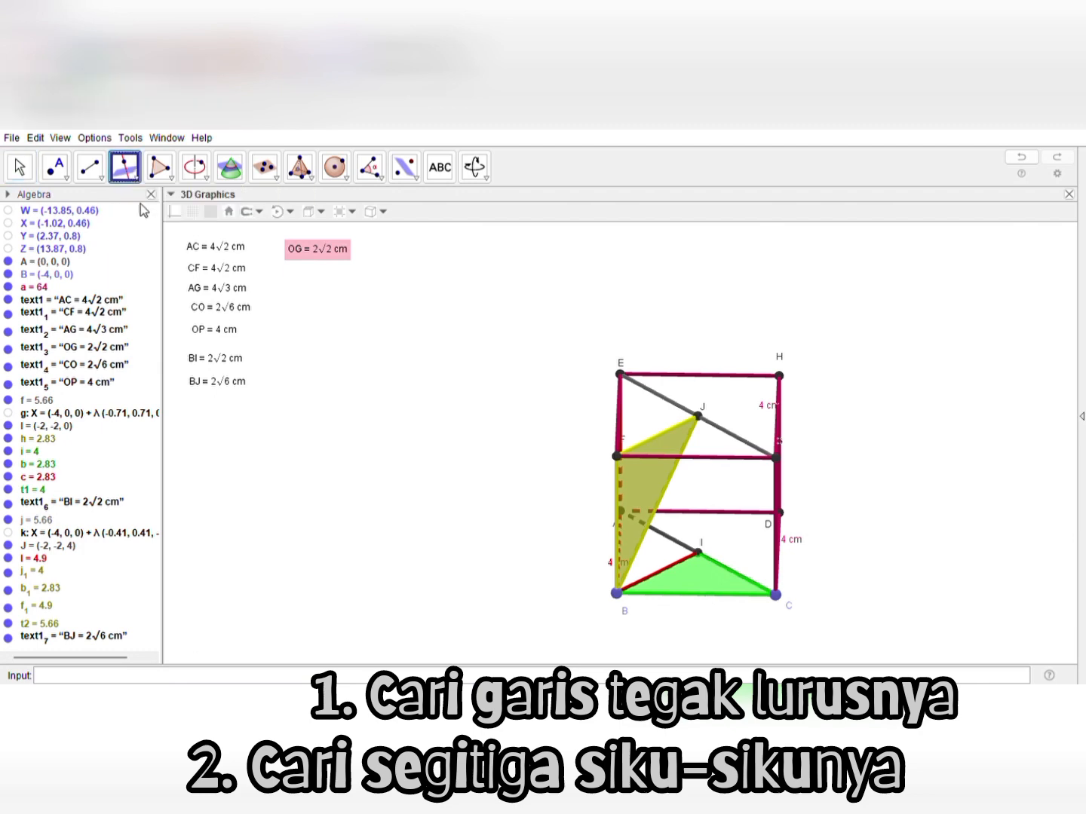
{"action": "left_click", "coordinate": [697, 418]}
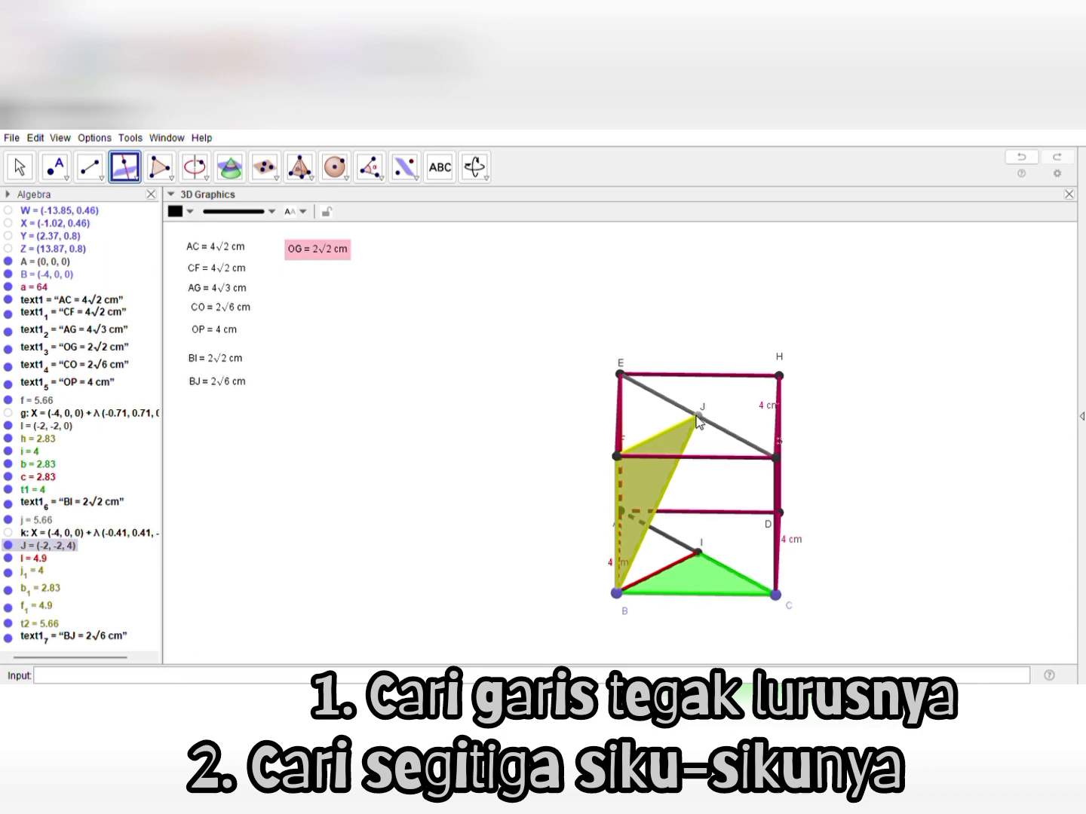
{"action": "left_click", "coordinate": [703, 595]}
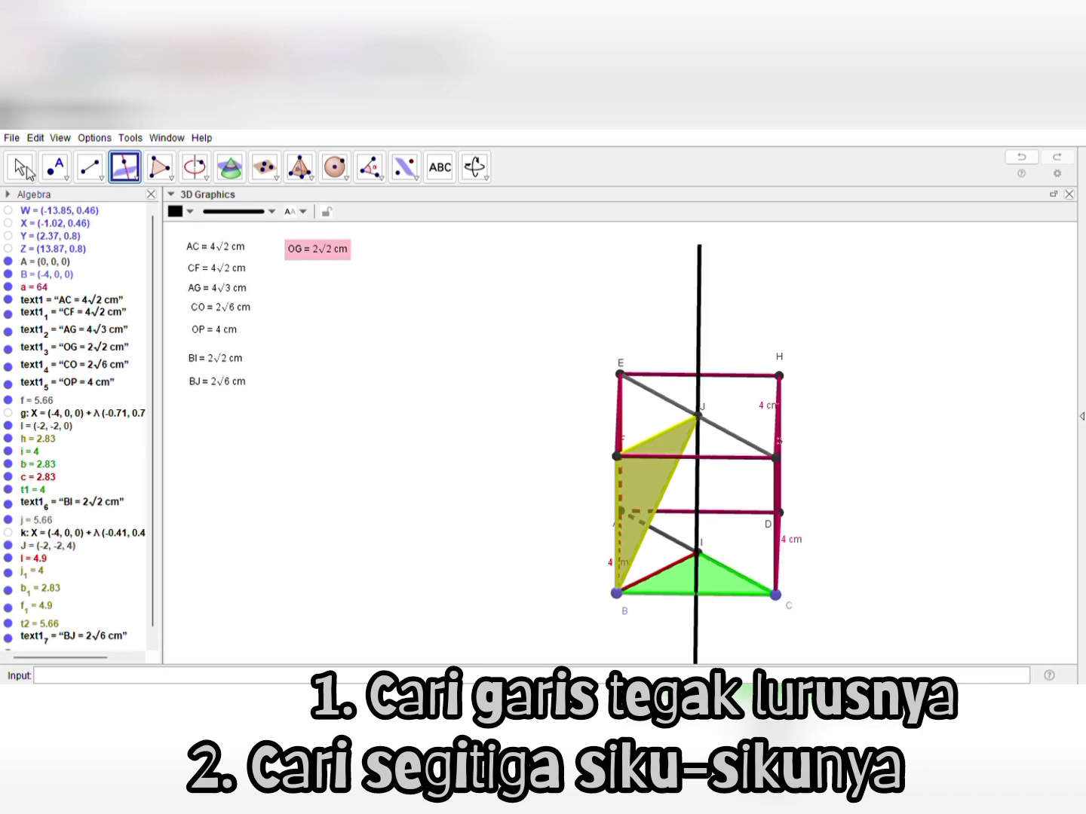
{"action": "left_click", "coordinate": [22, 167]}
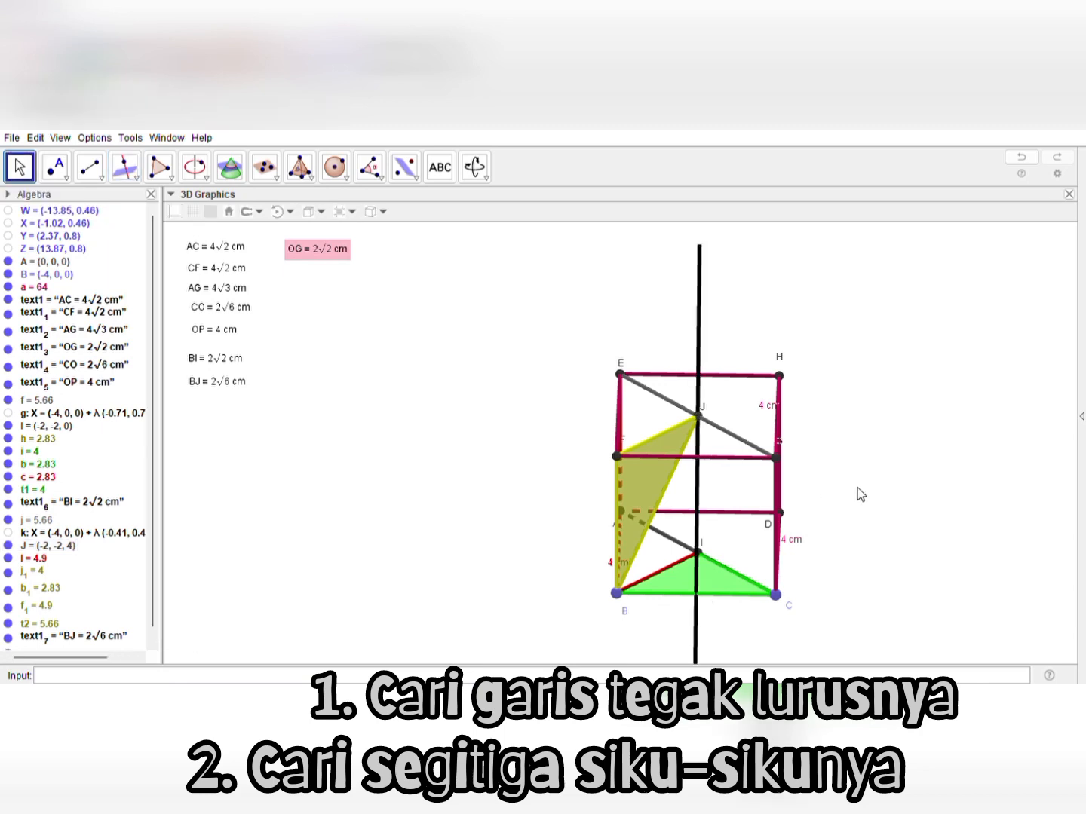
Draw a red segment from point J to the point where the perpendicular line meets edge BC
{"action": "left_click_drag", "start_coordinate": [858, 488], "coordinate": [751, 385]}
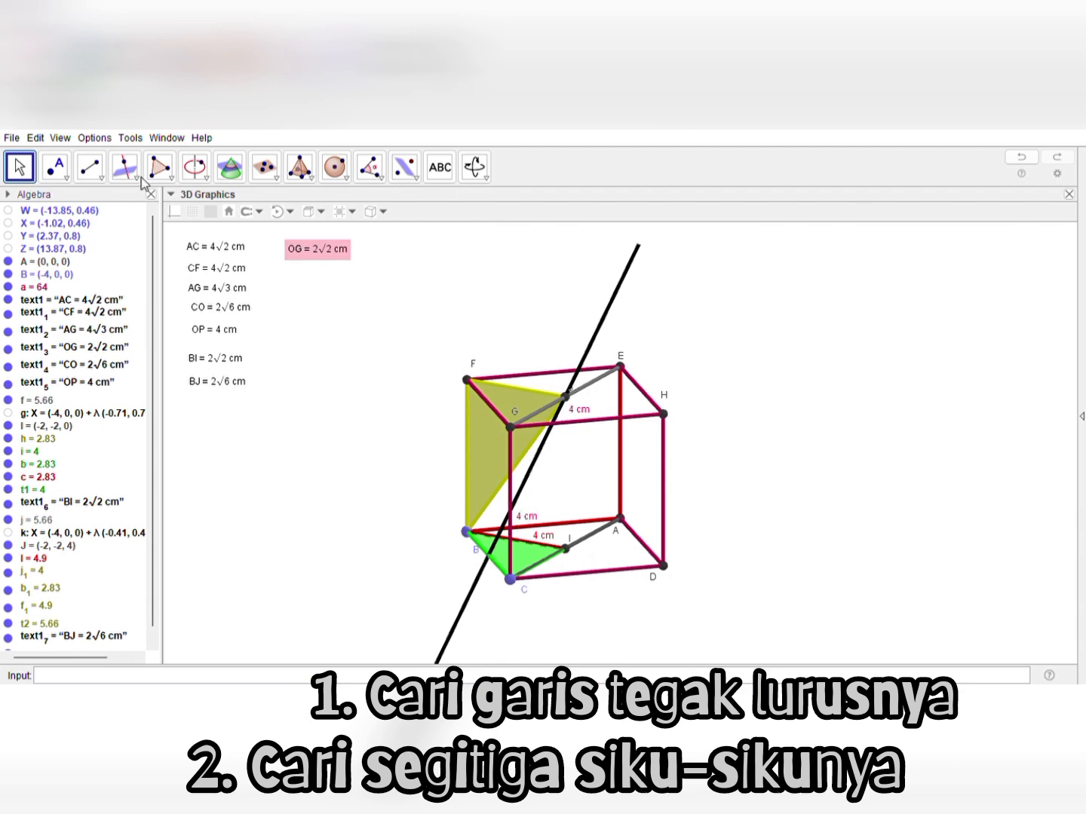
{"action": "left_click", "coordinate": [99, 177]}
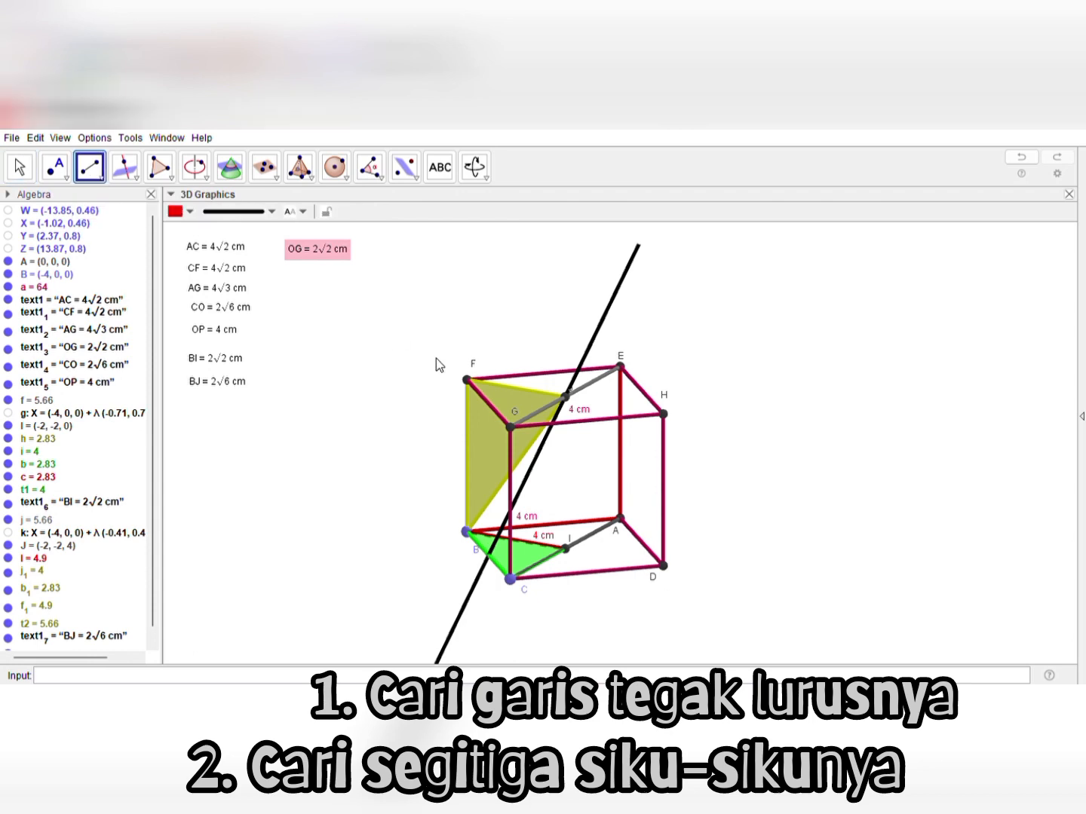
{"action": "left_click", "coordinate": [566, 397]}
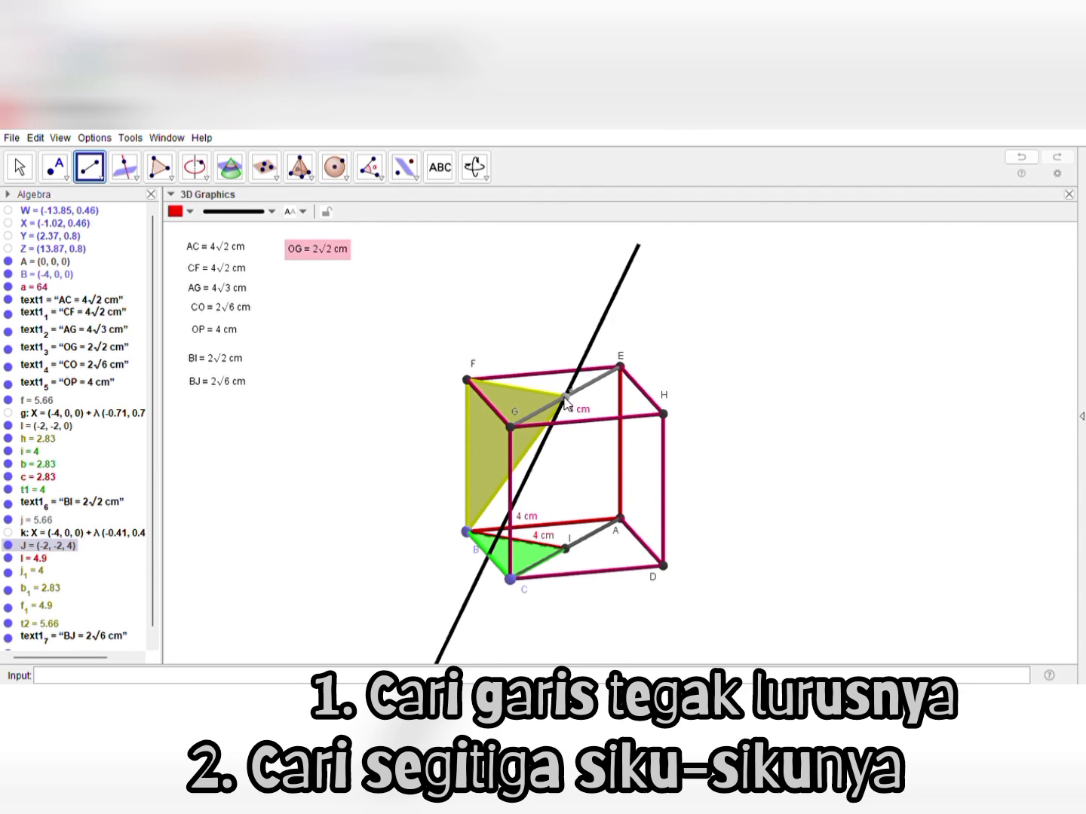
{"action": "left_click", "coordinate": [489, 558]}
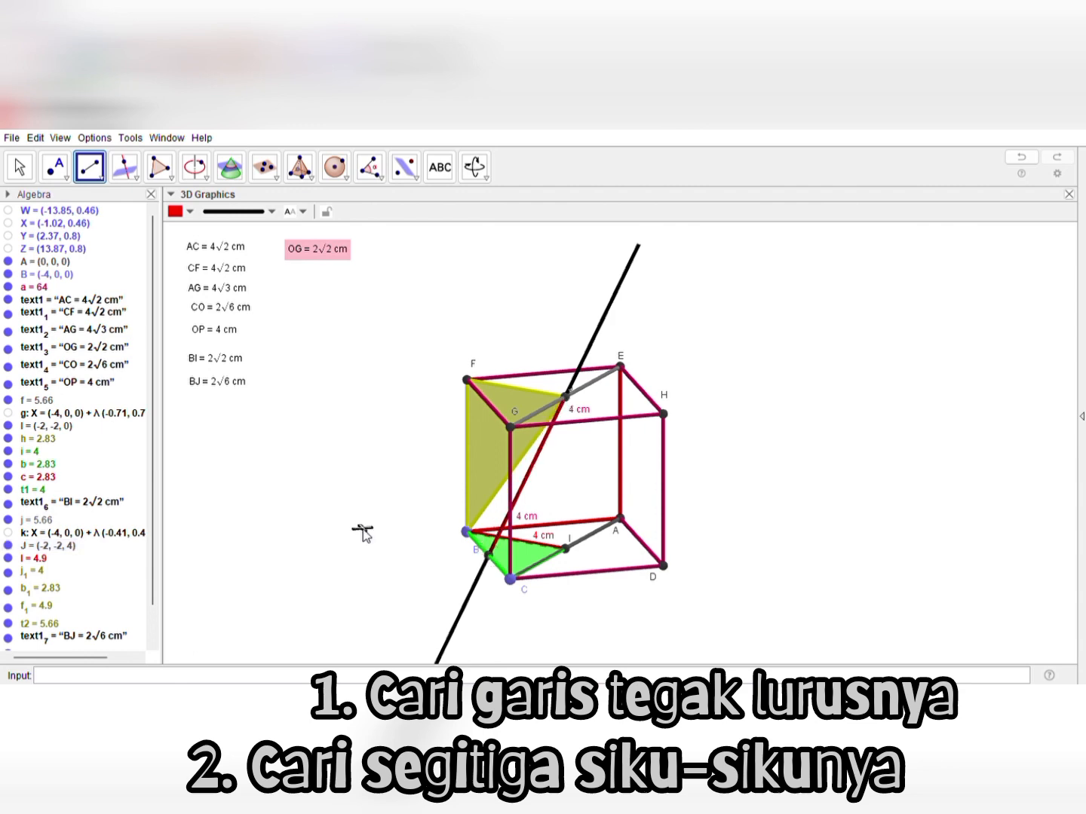
Hide the perpendicular line through J while keeping the red segment from J to edge BC
{"action": "left_click", "coordinate": [21, 168]}
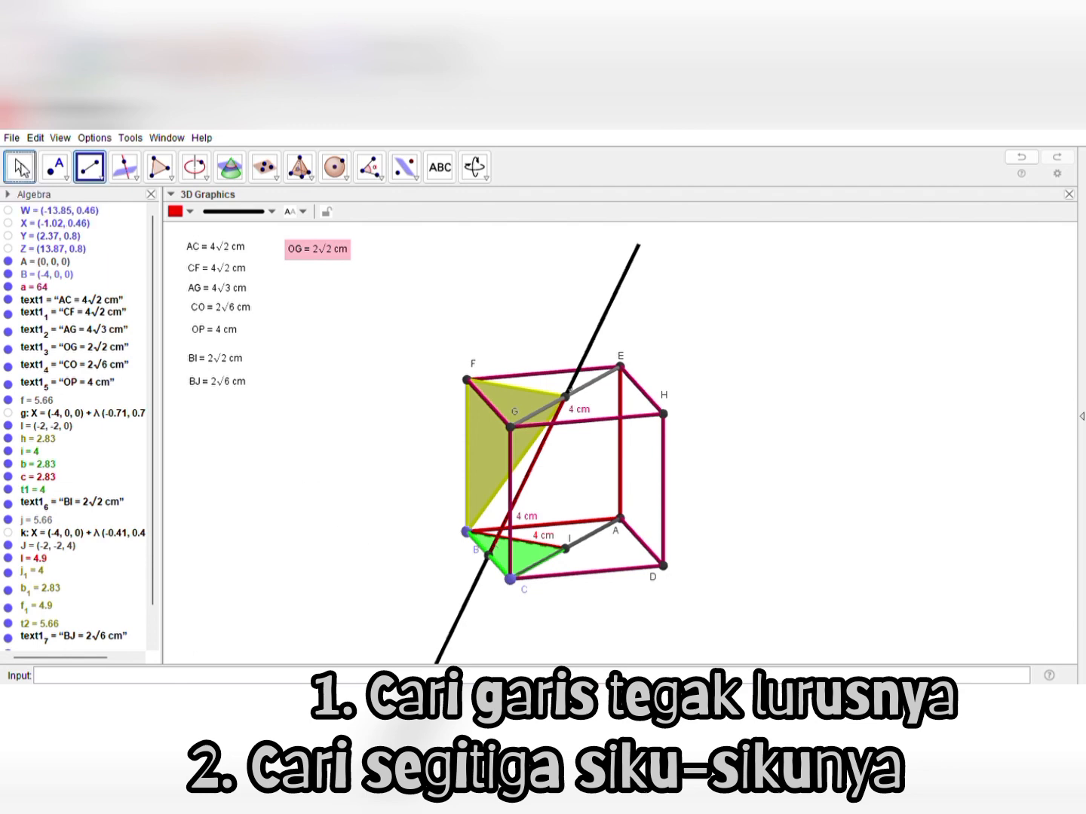
{"action": "left_click", "coordinate": [463, 605]}
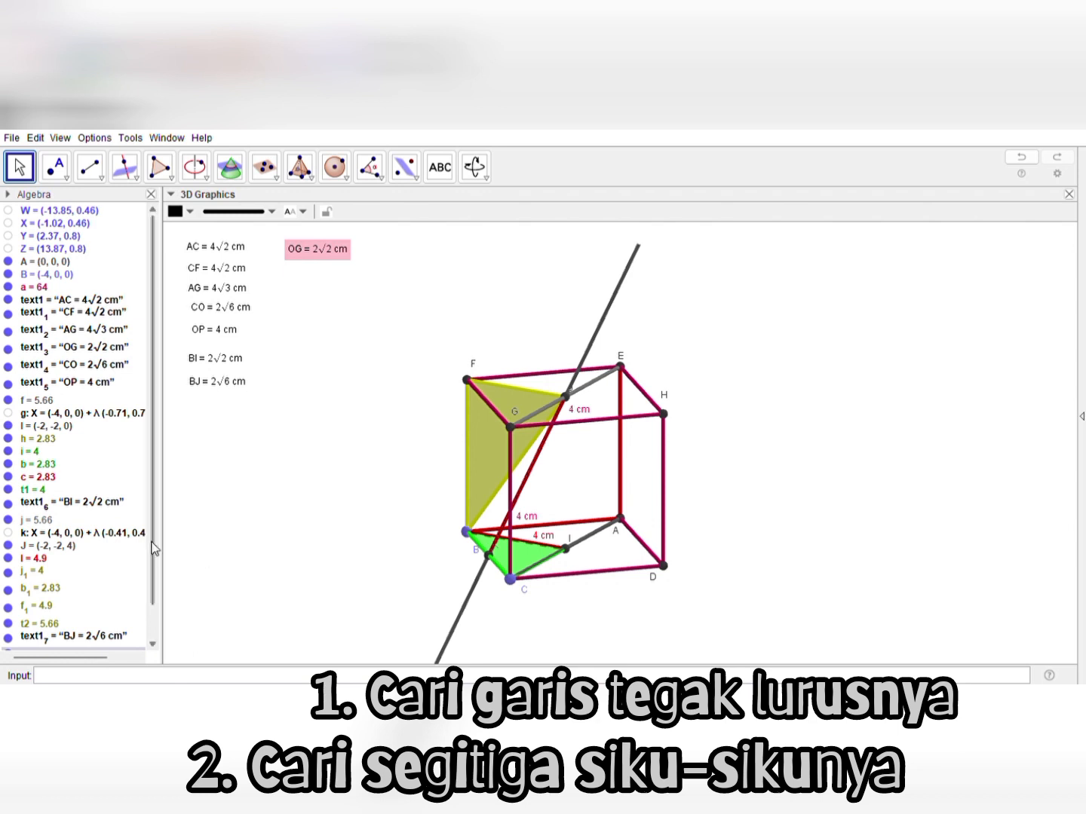
{"action": "scroll", "coordinate": [154, 579], "scroll_direction": "down", "scroll_amount": 2}
{"action": "scroll", "coordinate": [147, 633], "scroll_direction": "down", "scroll_amount": 1}
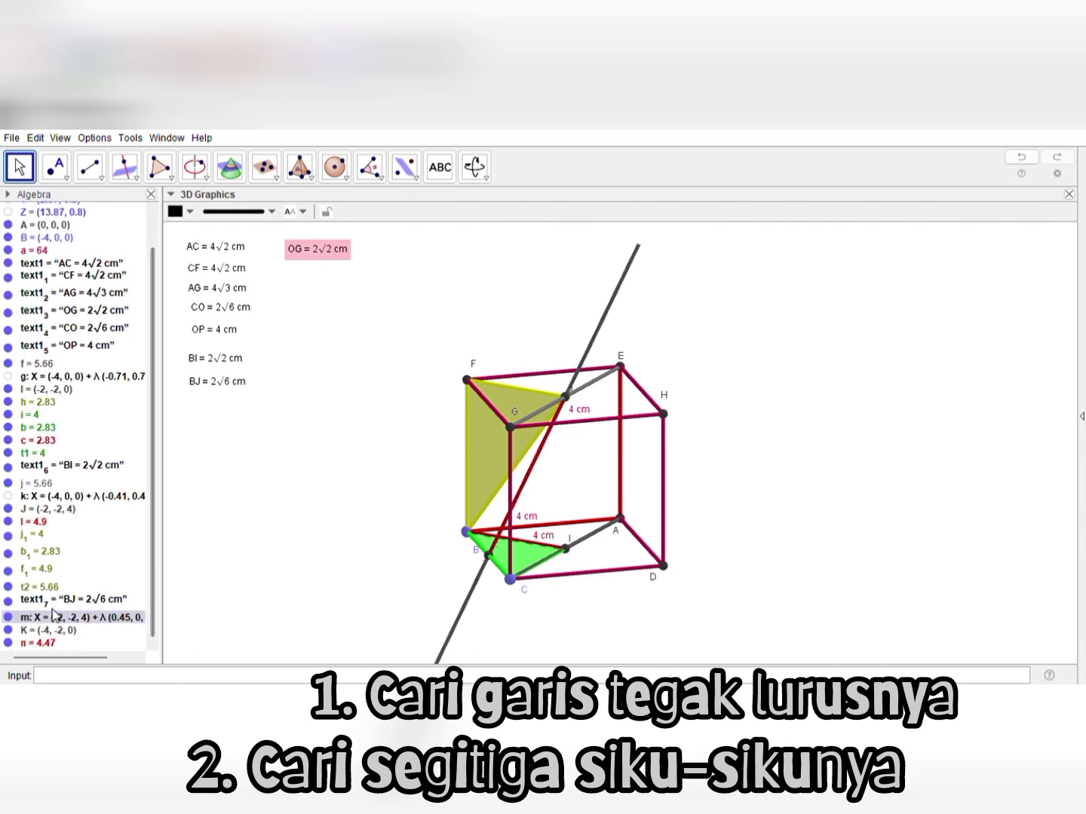
{"action": "left_click", "coordinate": [7, 618]}
{"action": "mouse_move", "coordinate": [303, 565]}
{"action": "left_mouse_down"}
{"action": "mouse_move", "coordinate": [315, 566]}
{"action": "mouse_move", "coordinate": [292, 553]}
{"action": "left_mouse_up"}
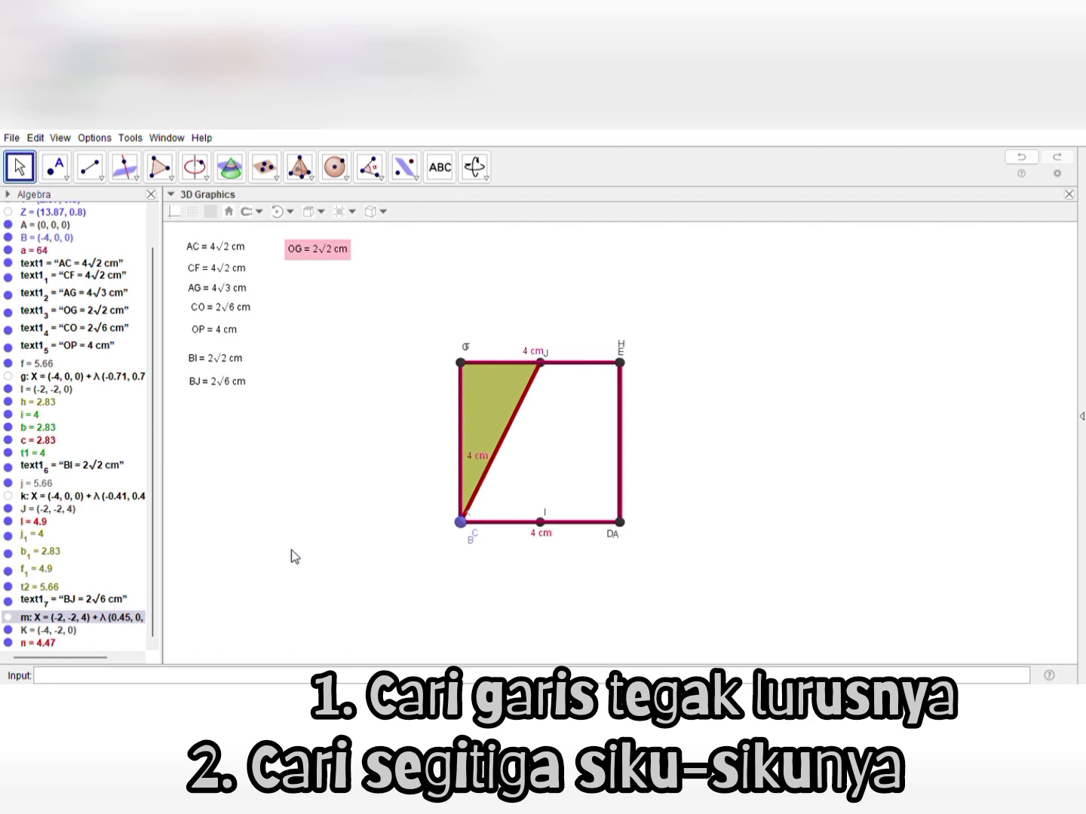
Draw a pink triangle through point J, point I on diagonal AC, and point K on edge BC
{"action": "left_click_drag", "start_coordinate": [292, 552], "coordinate": [317, 580]}
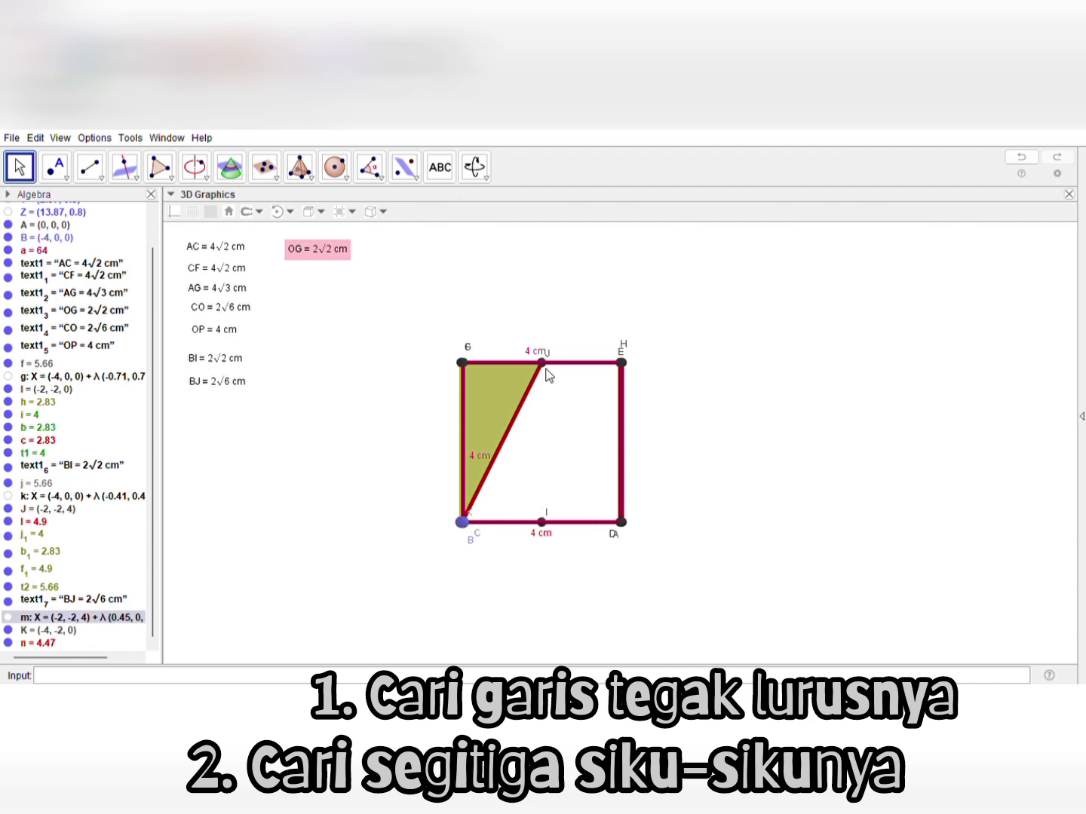
{"action": "right_click_drag", "start_coordinate": [330, 444], "coordinate": [331, 473]}
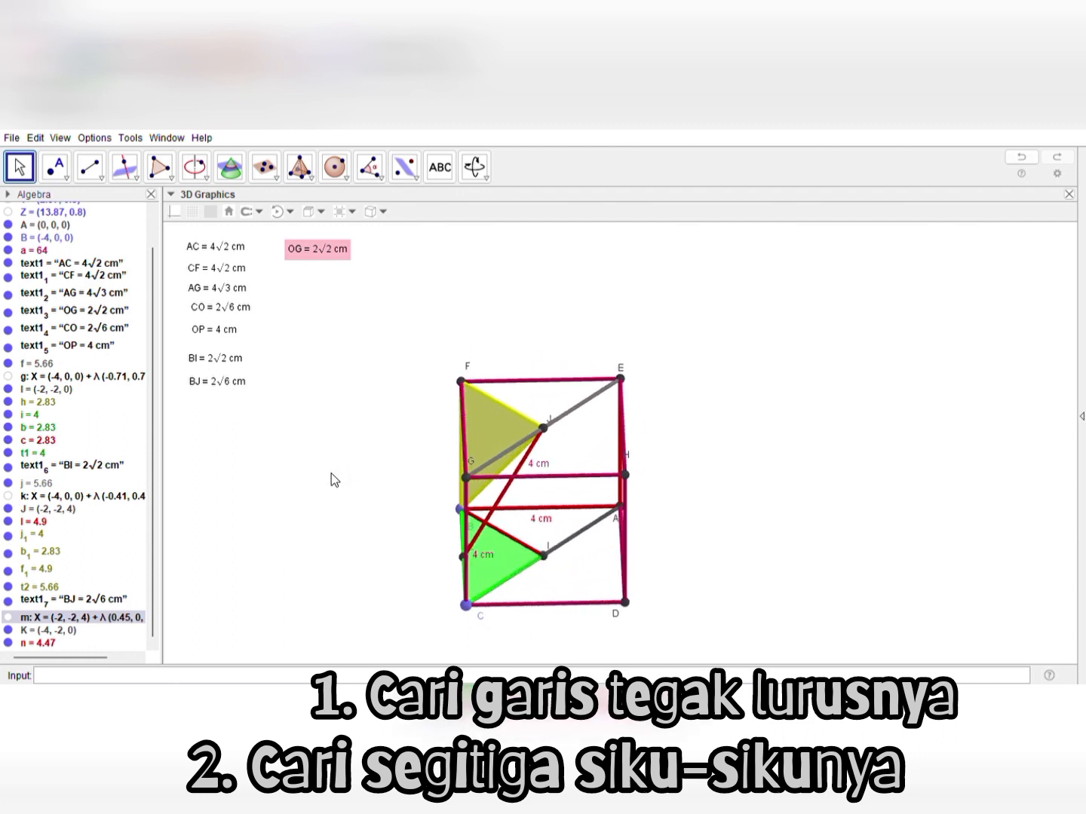
{"action": "left_click", "coordinate": [169, 177]}
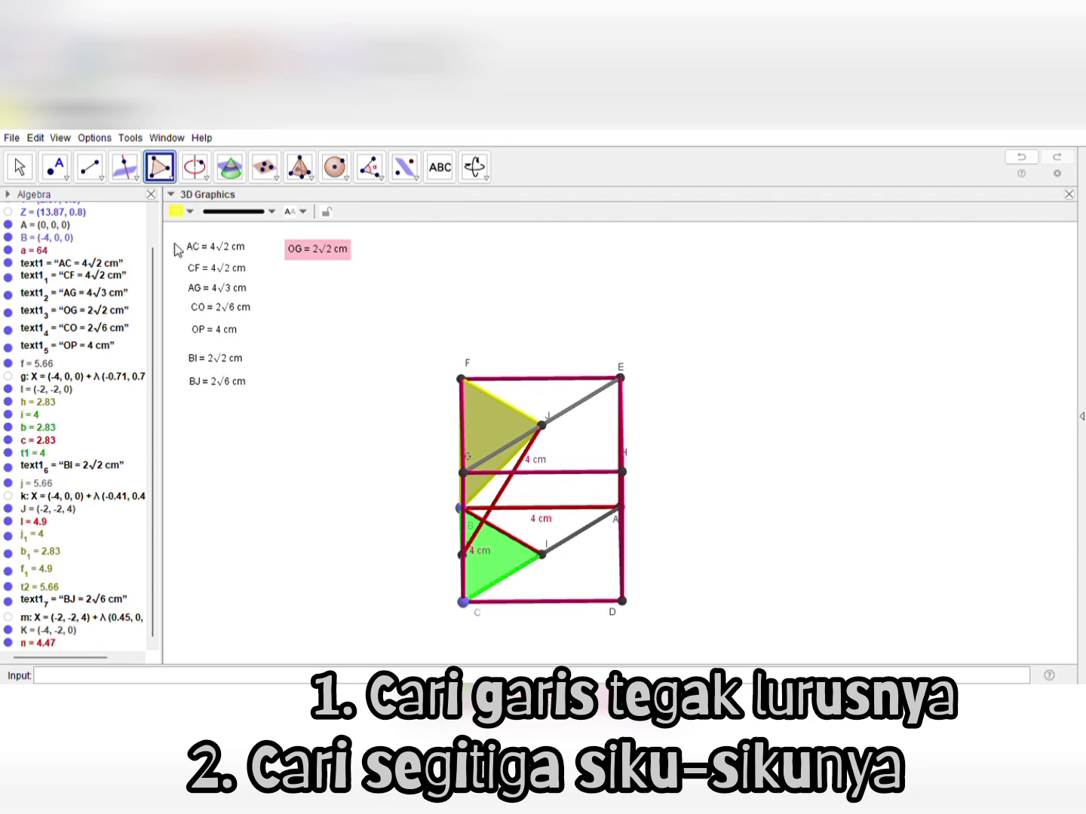
{"action": "left_click", "coordinate": [312, 242]}
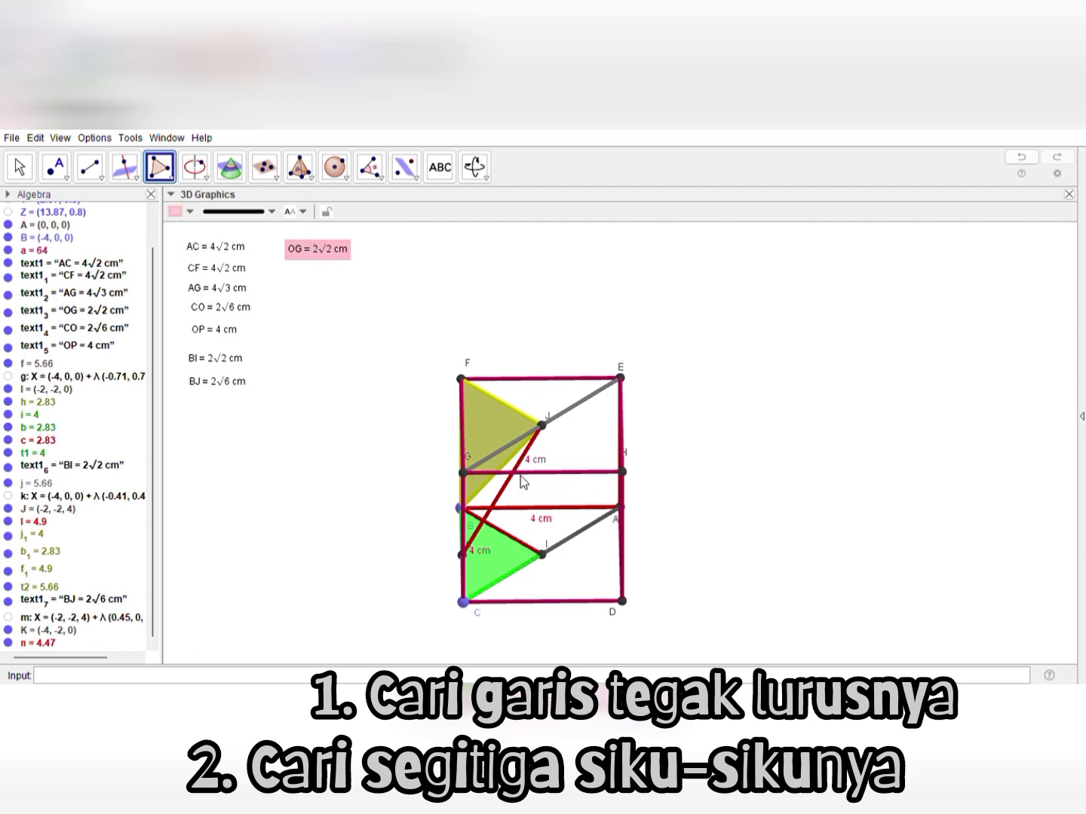
{"action": "left_click", "coordinate": [540, 426]}
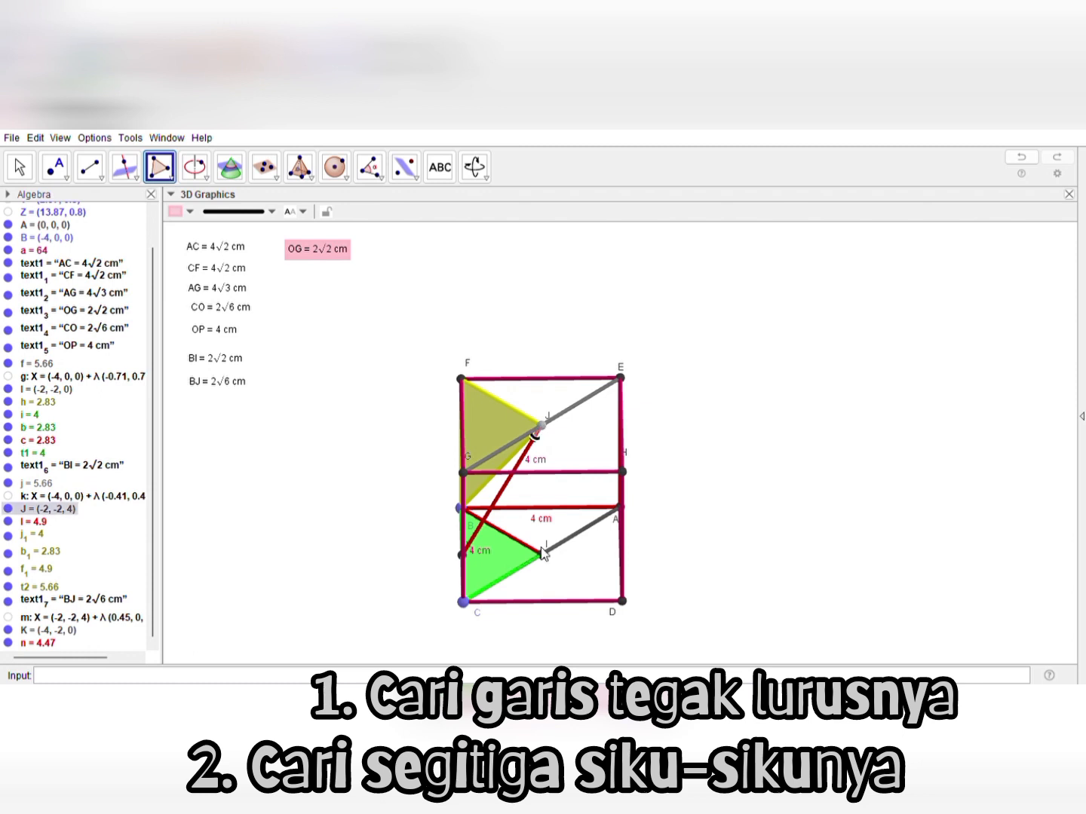
{"action": "left_click", "coordinate": [542, 555]}
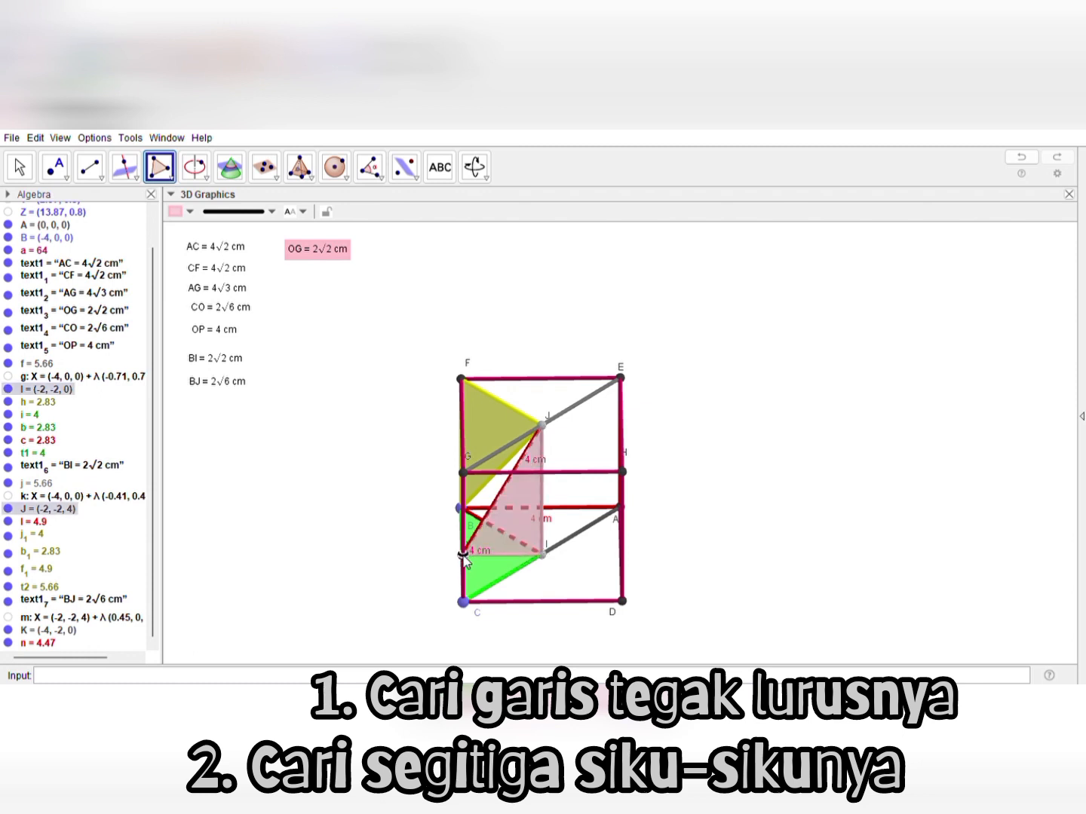
{"action": "left_click", "coordinate": [460, 556]}
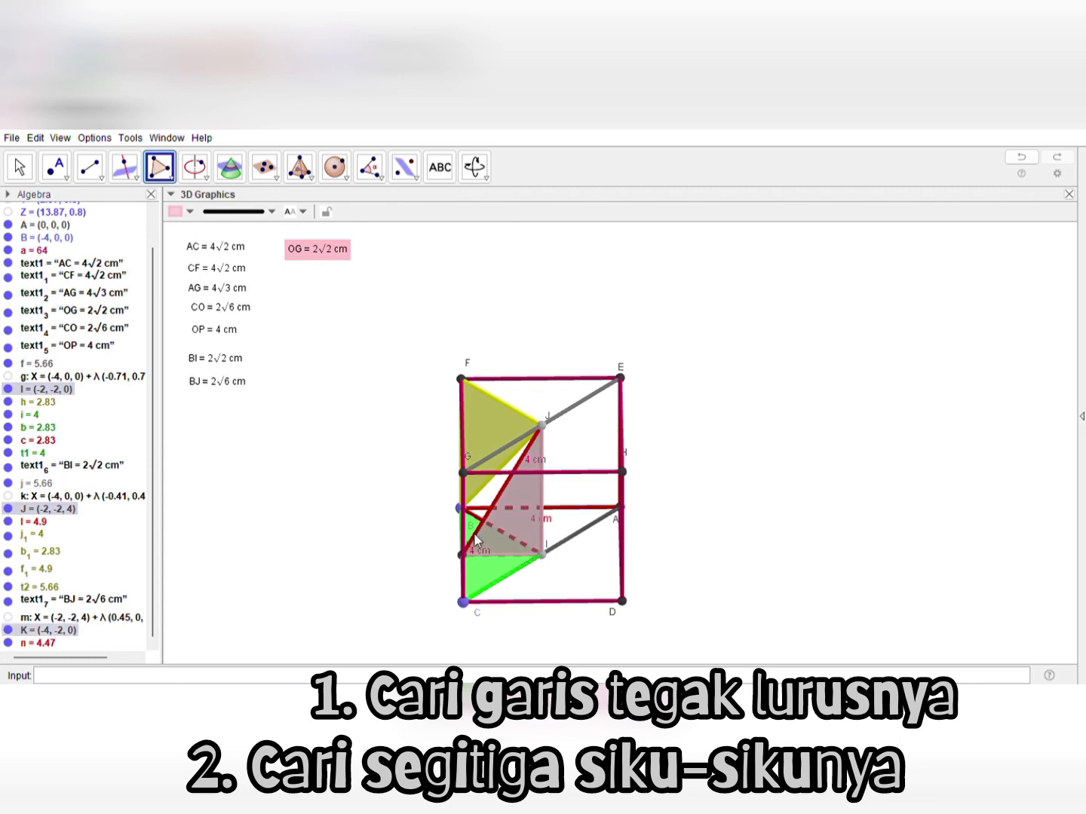
{"action": "left_click", "coordinate": [540, 427]}
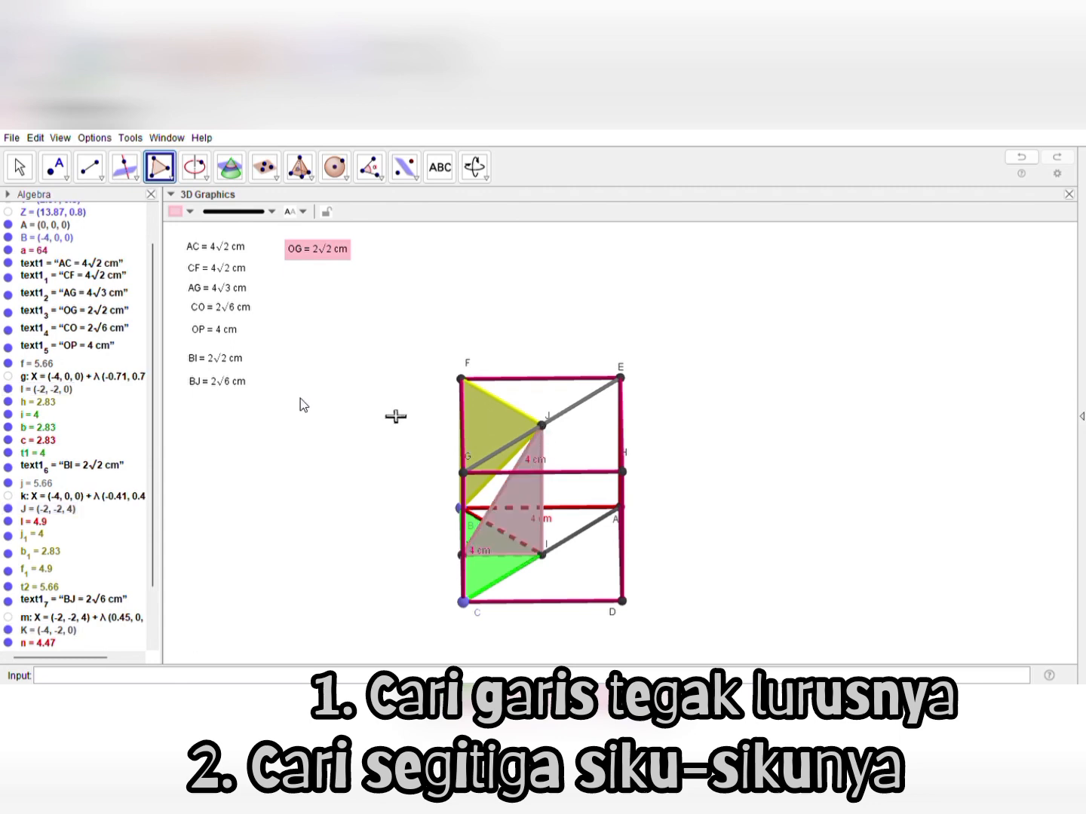
{"action": "left_click", "coordinate": [19, 167]}
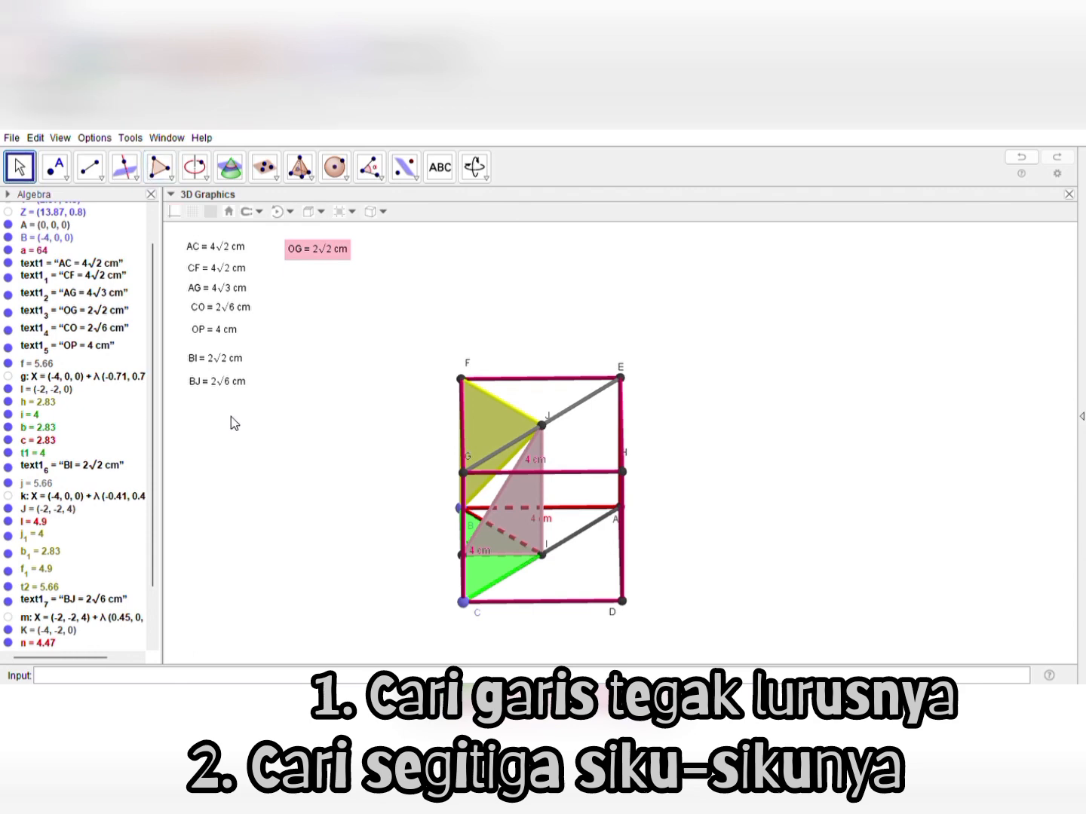
Try to construct a line through point J perpendicular to diagonal AC on the cube's base
{"action": "left_click_drag", "start_coordinate": [231, 416], "coordinate": [251, 390]}
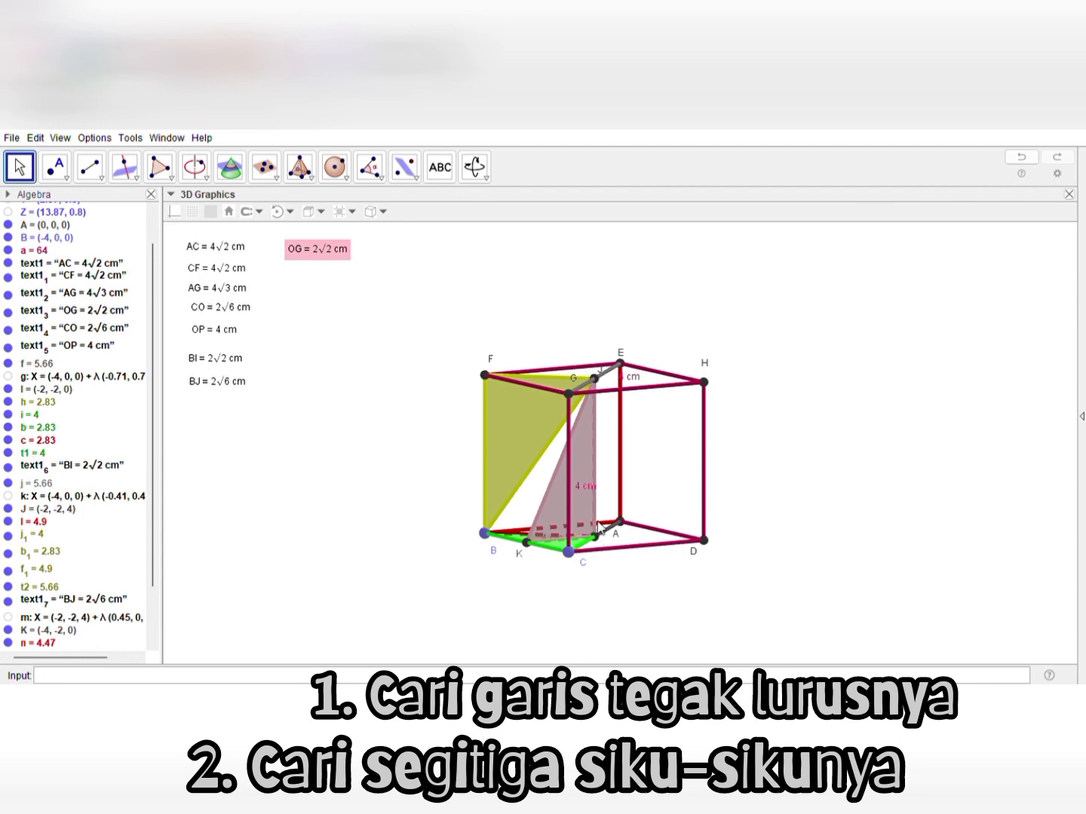
{"action": "left_click_drag", "start_coordinate": [663, 329], "coordinate": [653, 356]}
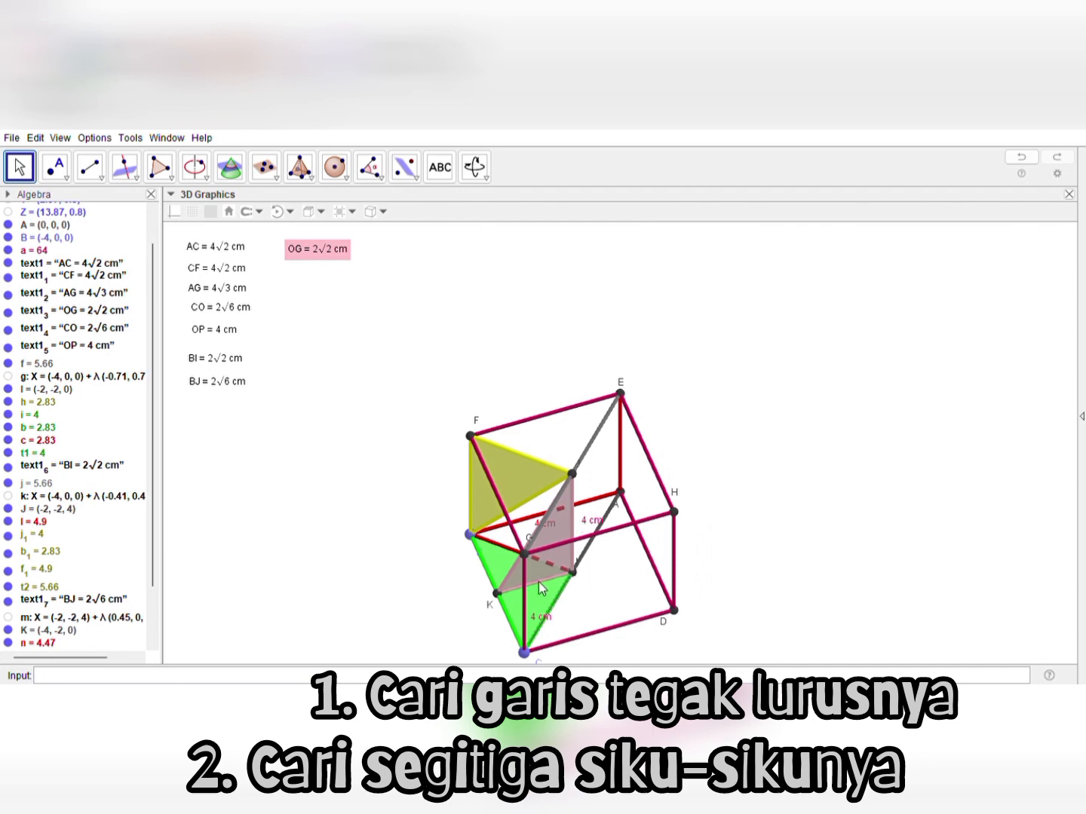
{"action": "left_click_drag", "start_coordinate": [747, 572], "coordinate": [740, 548]}
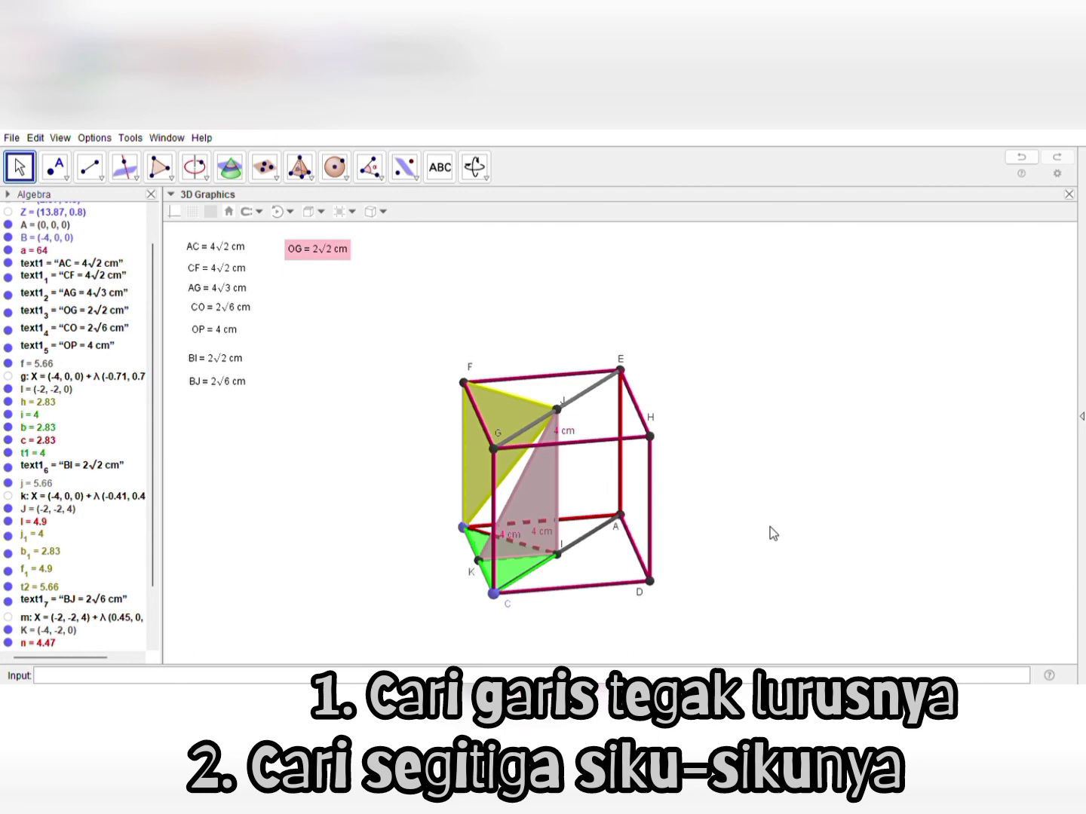
{"action": "mouse_move", "coordinate": [768, 530]}
{"action": "left_mouse_down"}
{"action": "mouse_move", "coordinate": [743, 516]}
{"action": "mouse_move", "coordinate": [756, 523]}
{"action": "left_mouse_up"}
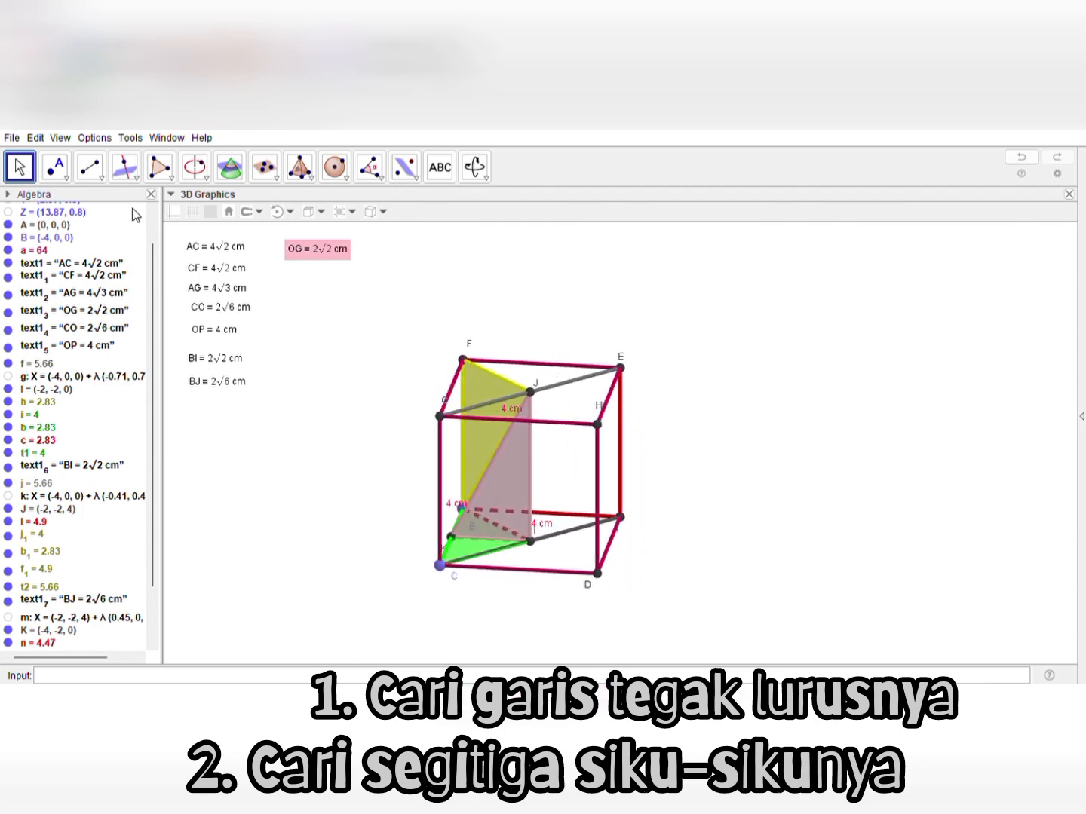
{"action": "left_click", "coordinate": [90, 168]}
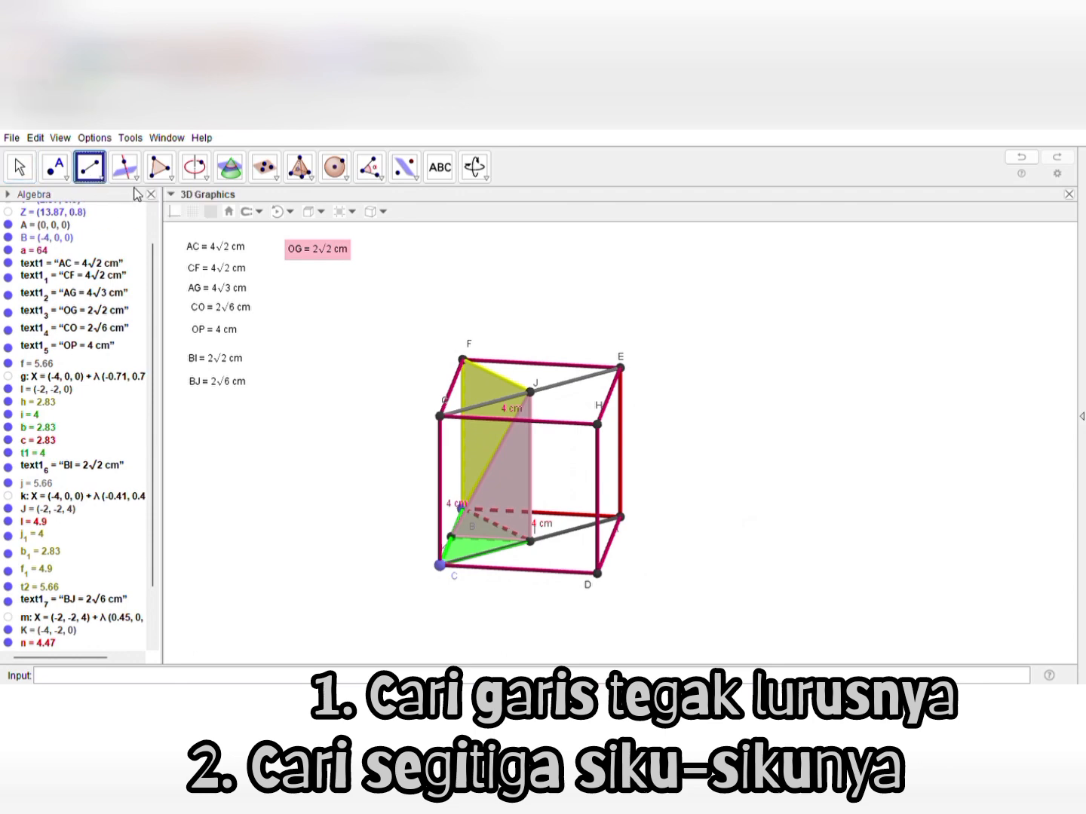
{"action": "left_click", "coordinate": [126, 167]}
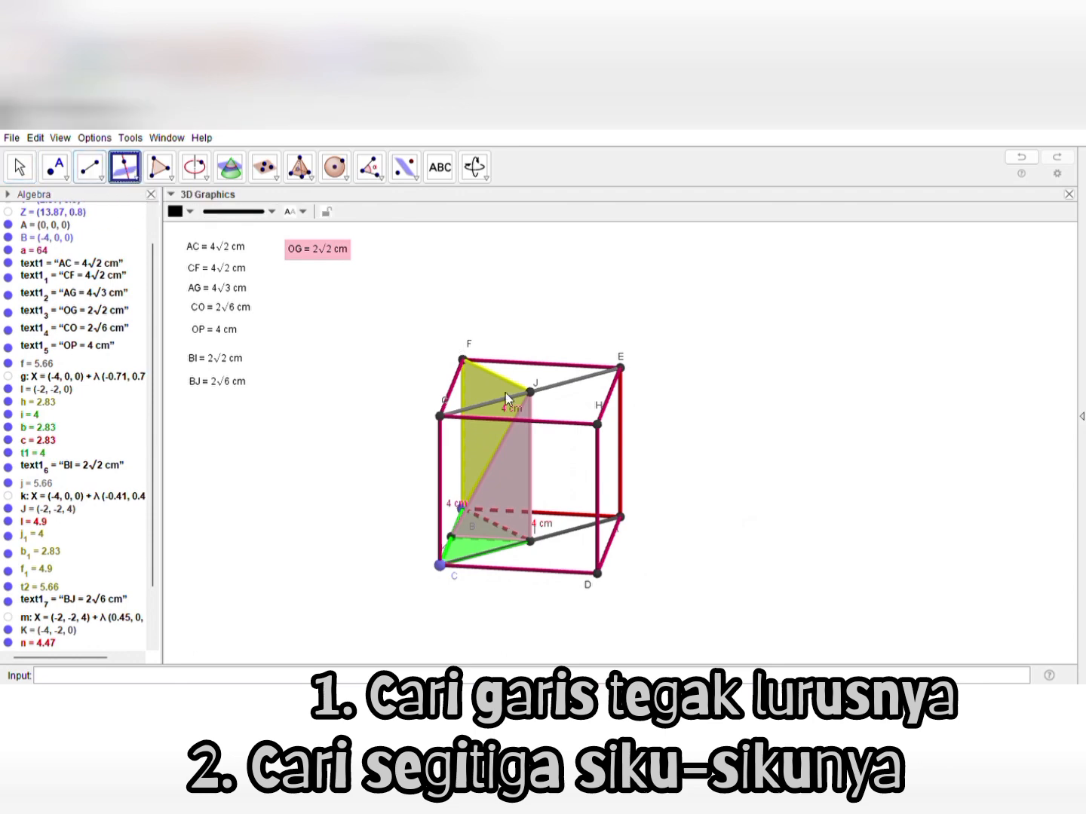
{"action": "left_click", "coordinate": [530, 391]}
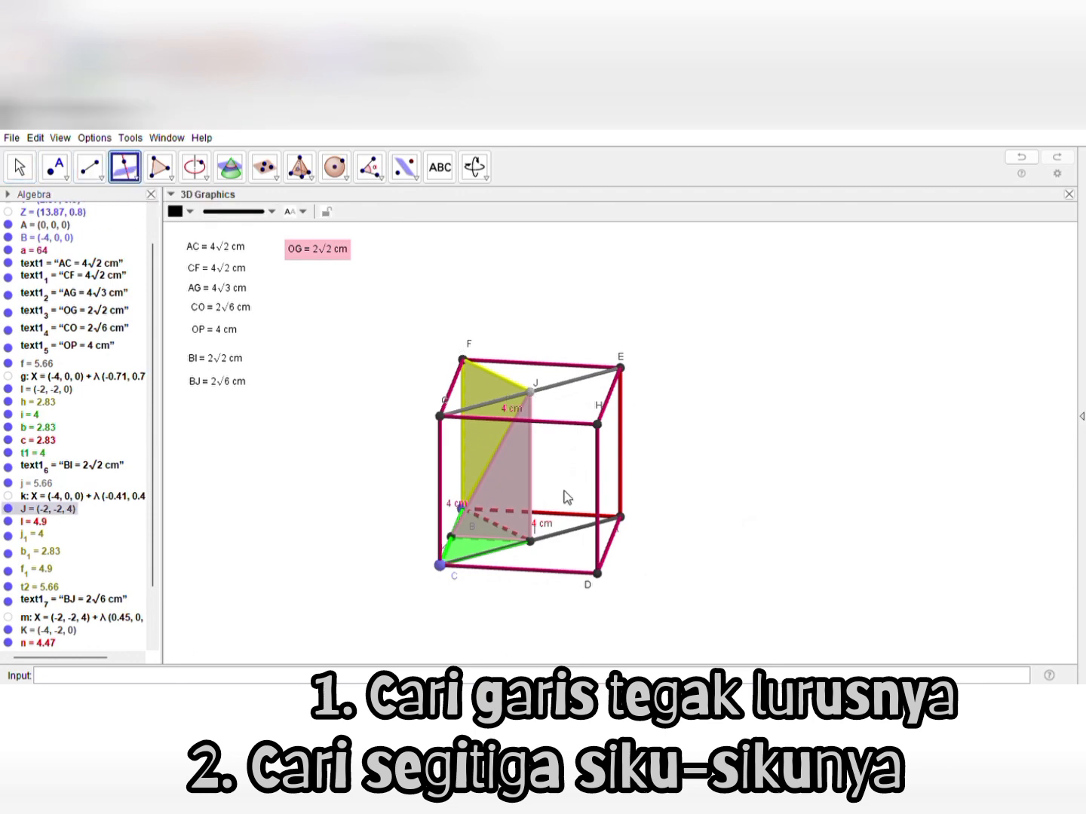
{"action": "left_click", "coordinate": [571, 540]}
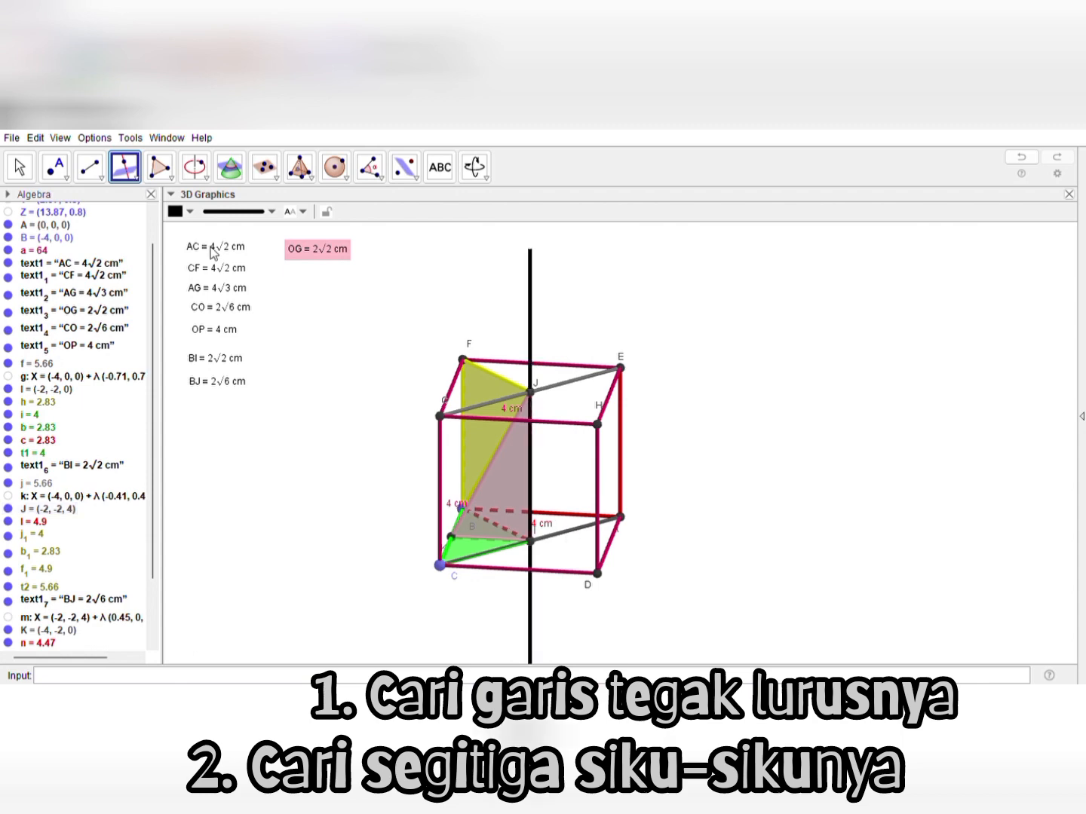
{"action": "left_click", "coordinate": [21, 168]}
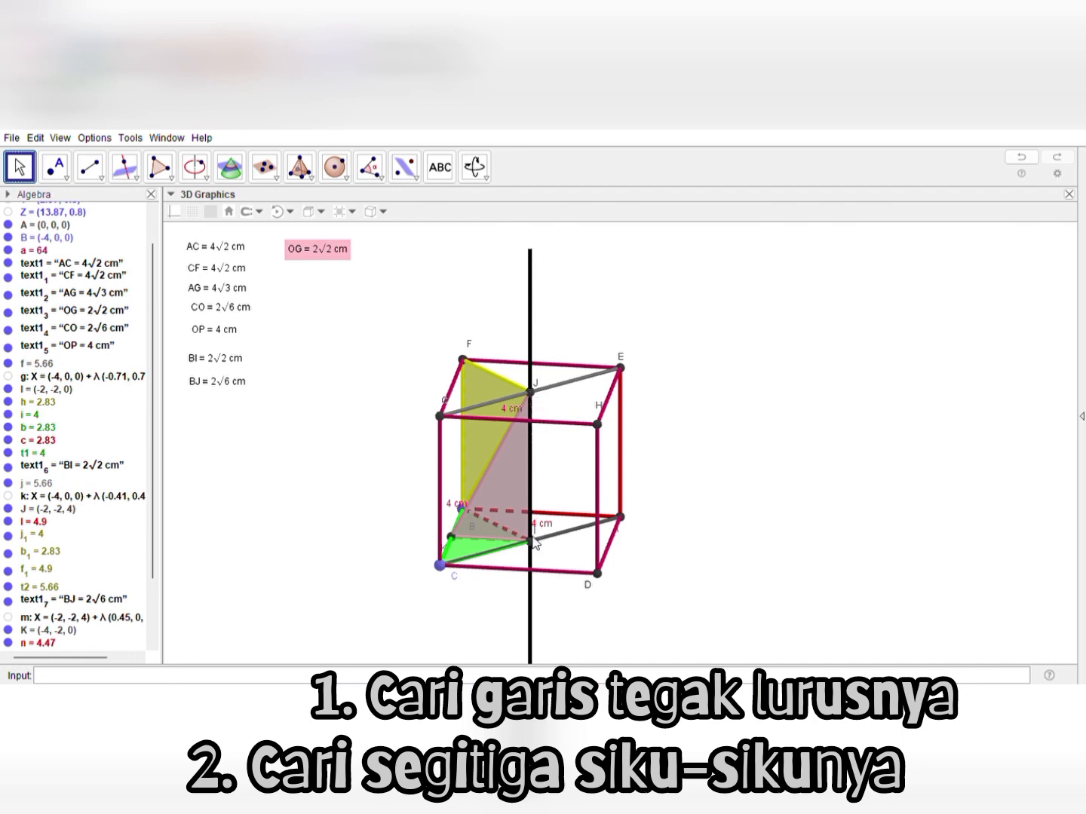
{"action": "key", "text": "ctrl+z"}
Recolor the edge from J to I of the pink triangle red
{"action": "left_click", "coordinate": [533, 499]}
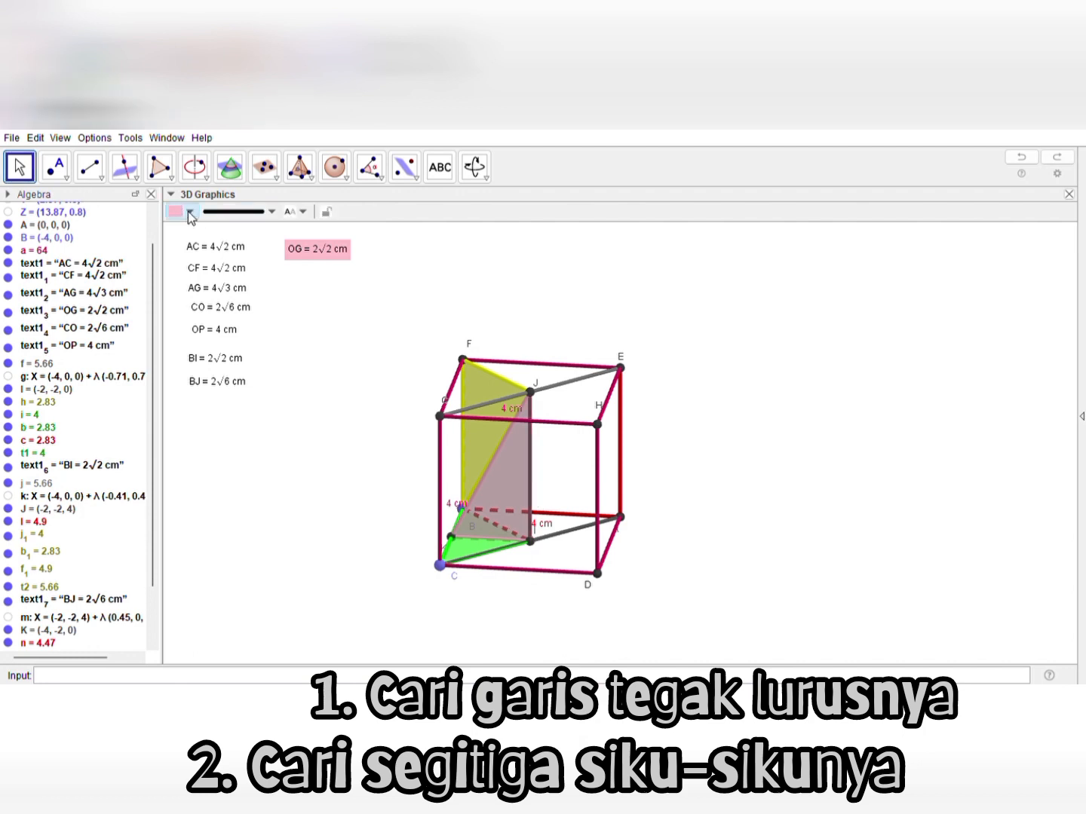
{"action": "left_click", "coordinate": [190, 214]}
{"action": "left_click", "coordinate": [180, 234]}
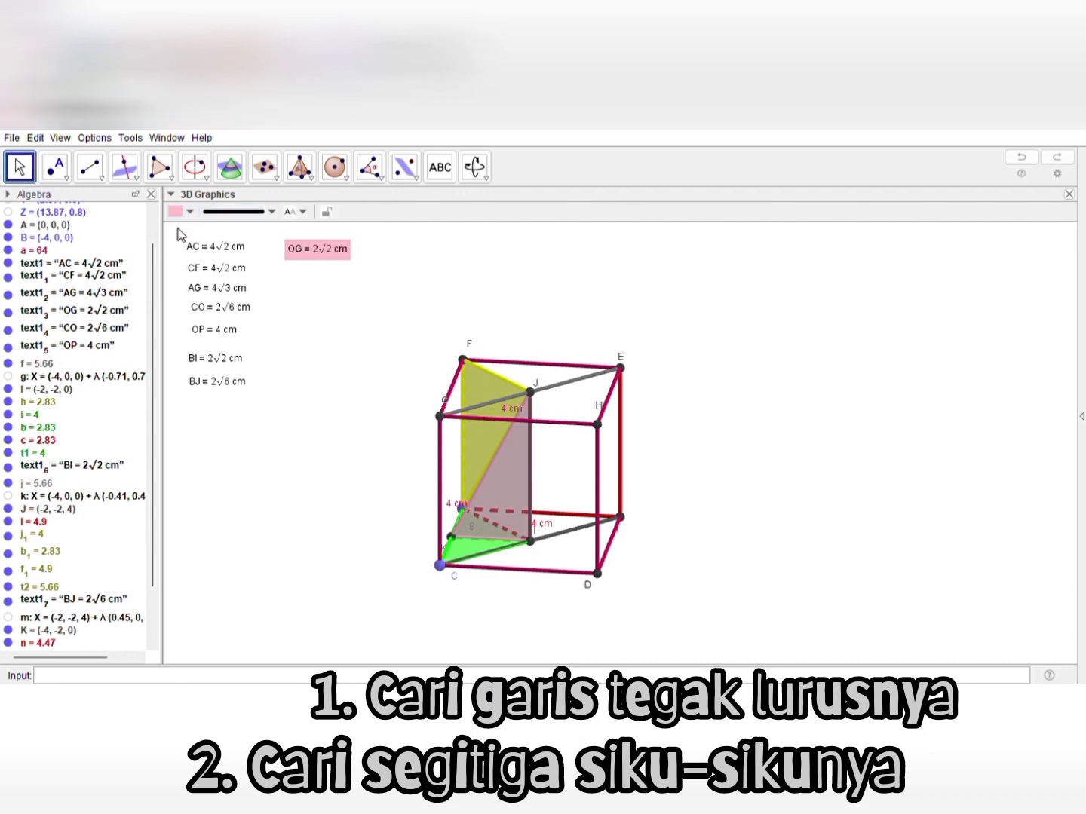
{"action": "left_click", "coordinate": [698, 518]}
{"action": "mouse_move", "coordinate": [687, 521]}
{"action": "left_mouse_down"}
{"action": "mouse_move", "coordinate": [627, 510]}
{"action": "mouse_move", "coordinate": [708, 520]}
{"action": "left_mouse_up"}
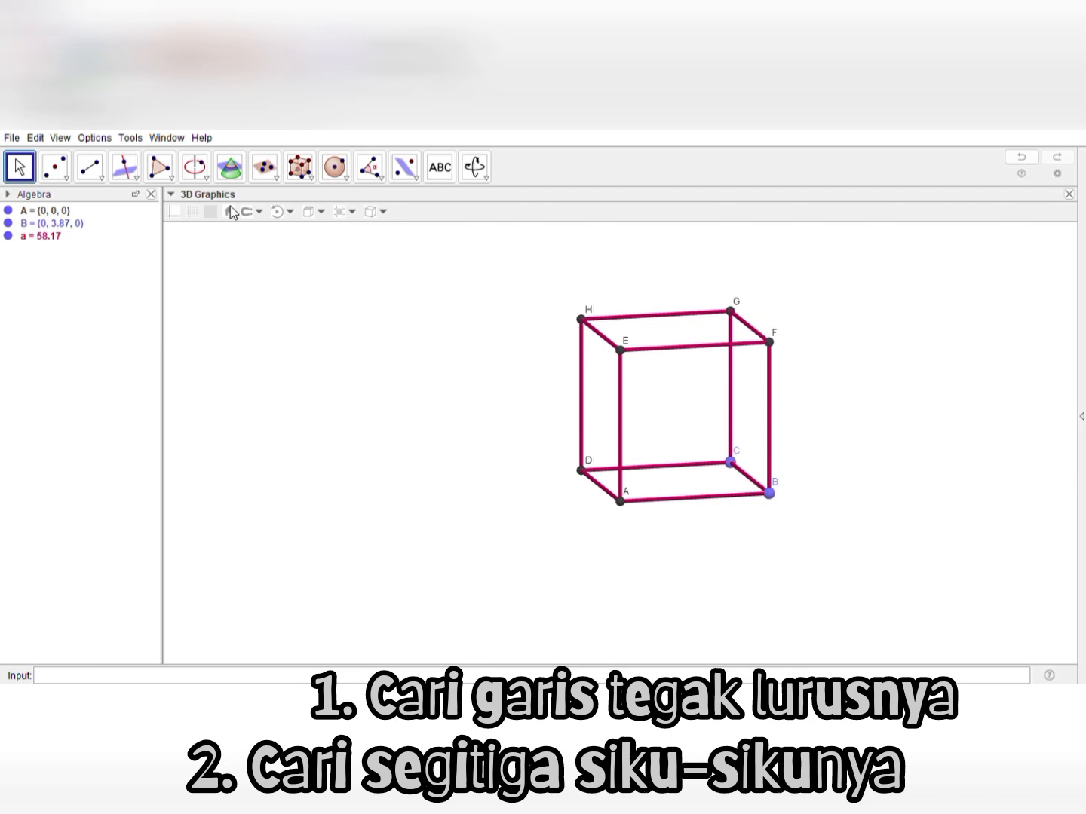
Draw a blue triangle through vertices B, D and G of the new cube with the Polygon tool
{"action": "left_click", "coordinate": [156, 175]}
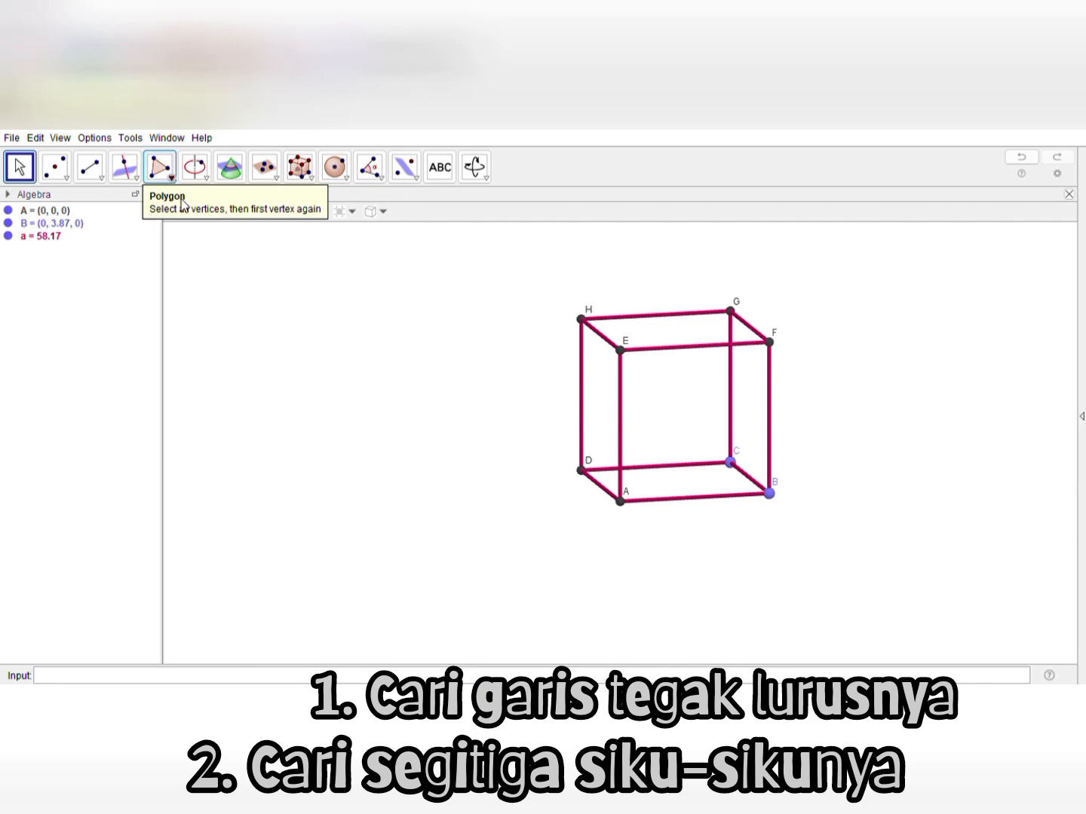
{"action": "left_click", "coordinate": [161, 170]}
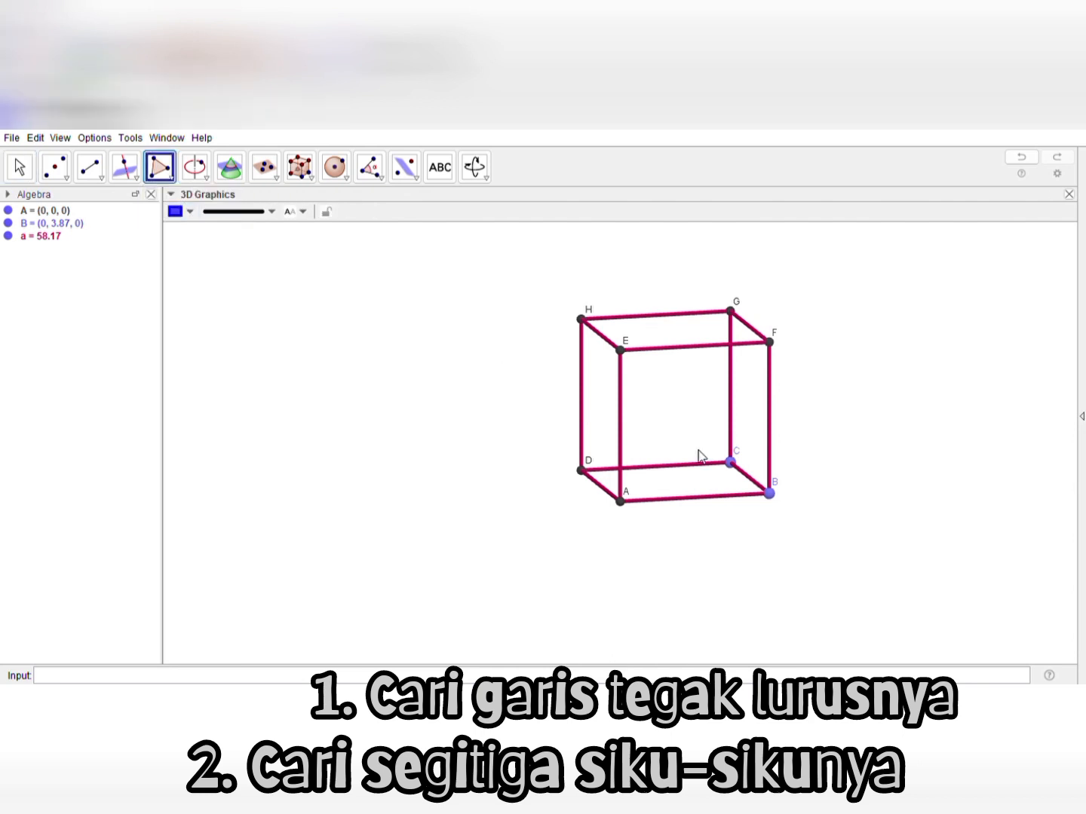
{"action": "left_click", "coordinate": [769, 494]}
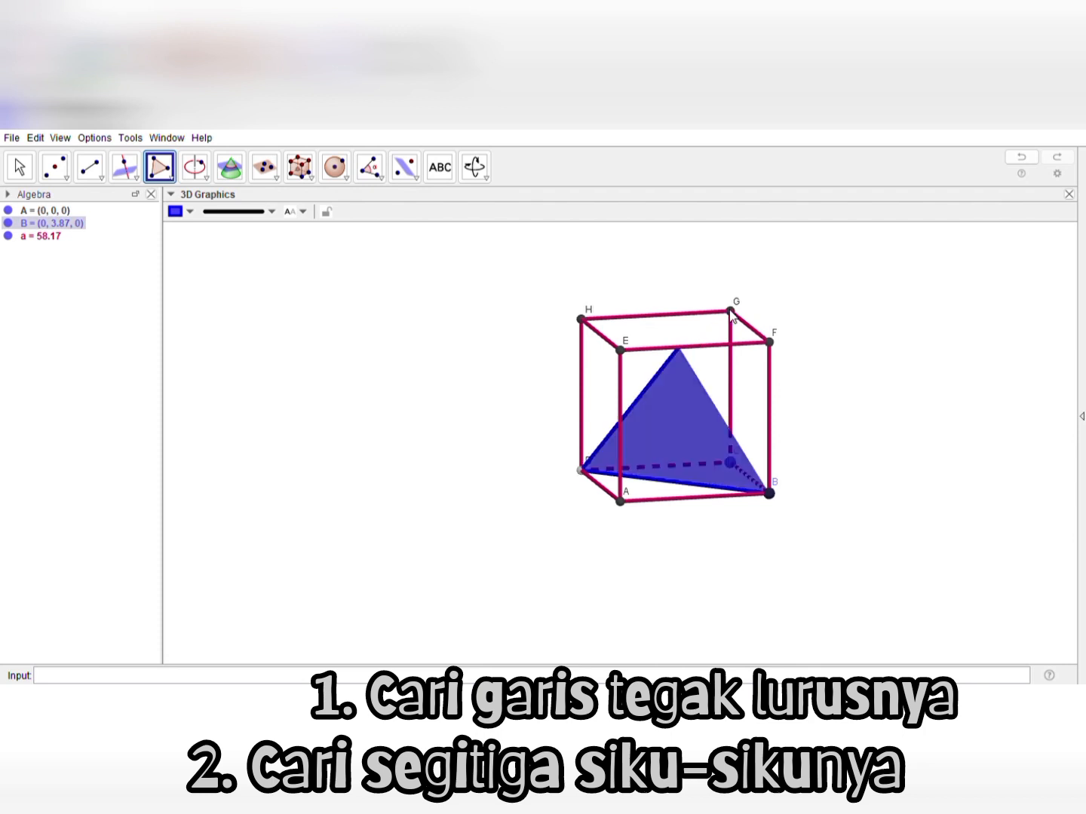
{"action": "left_click", "coordinate": [730, 310]}
{"action": "left_click", "coordinate": [767, 494]}
{"action": "left_click", "coordinate": [768, 495]}
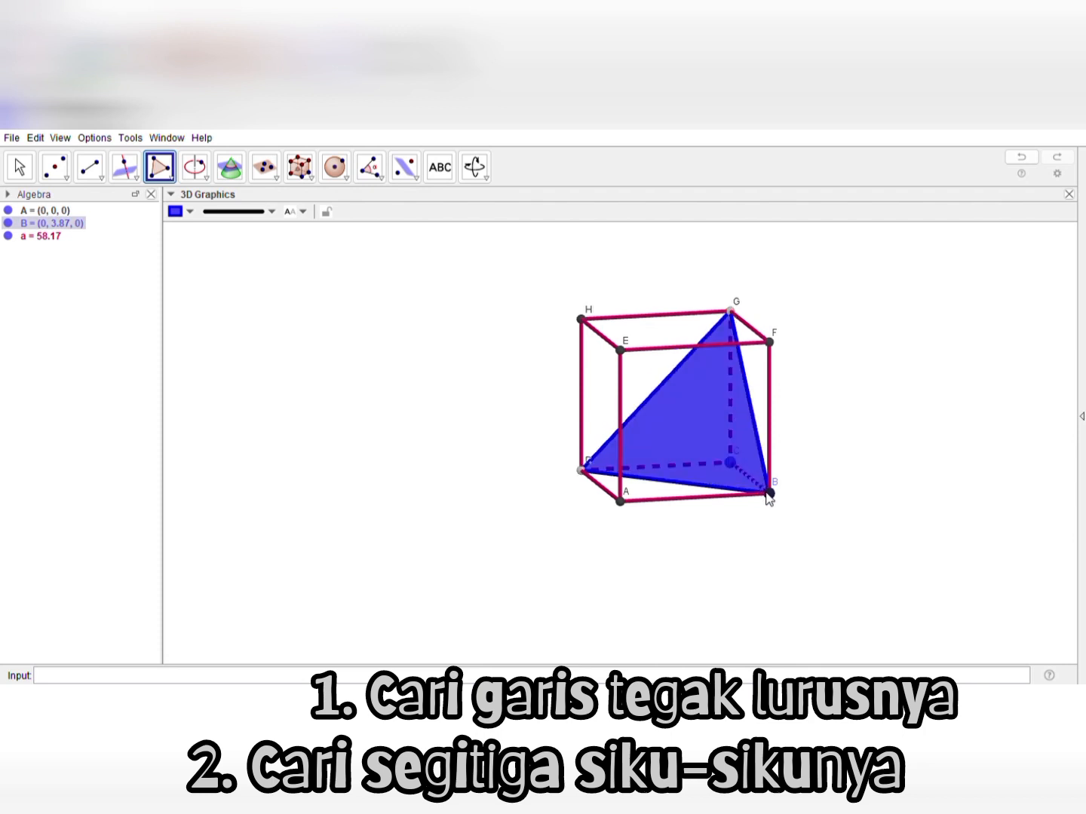
{"action": "left_click", "coordinate": [770, 495]}
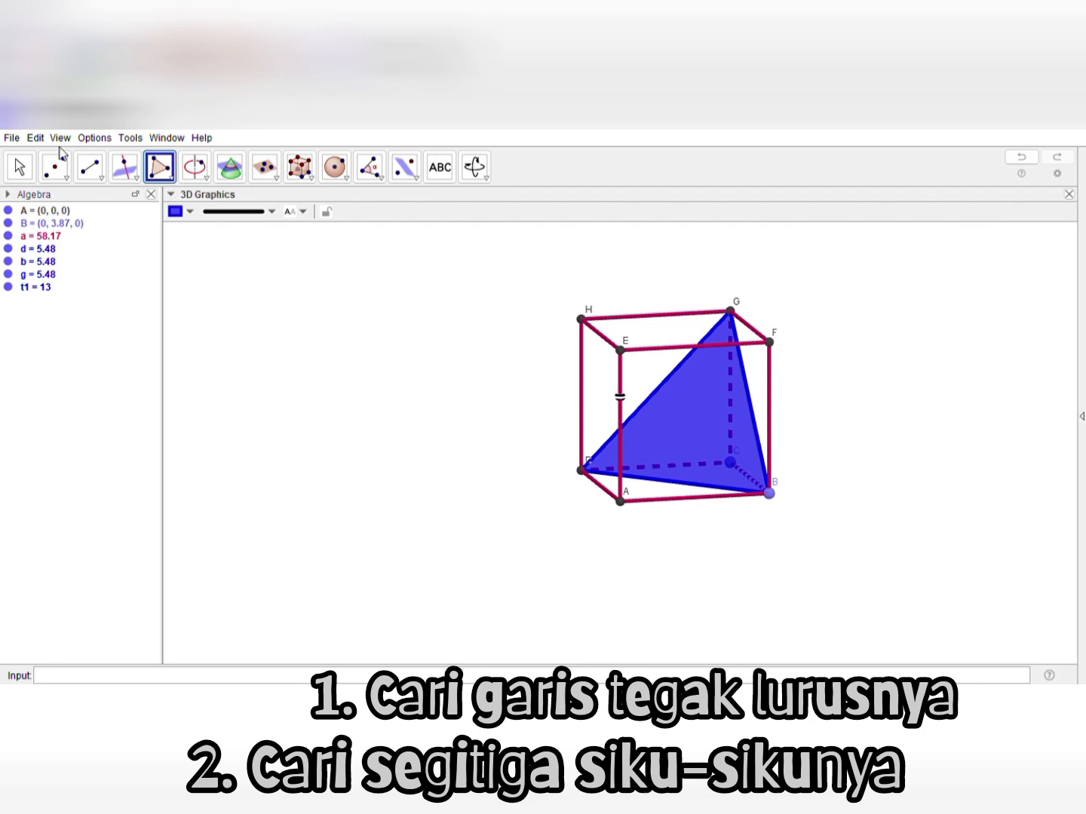
{"action": "left_click", "coordinate": [18, 169]}
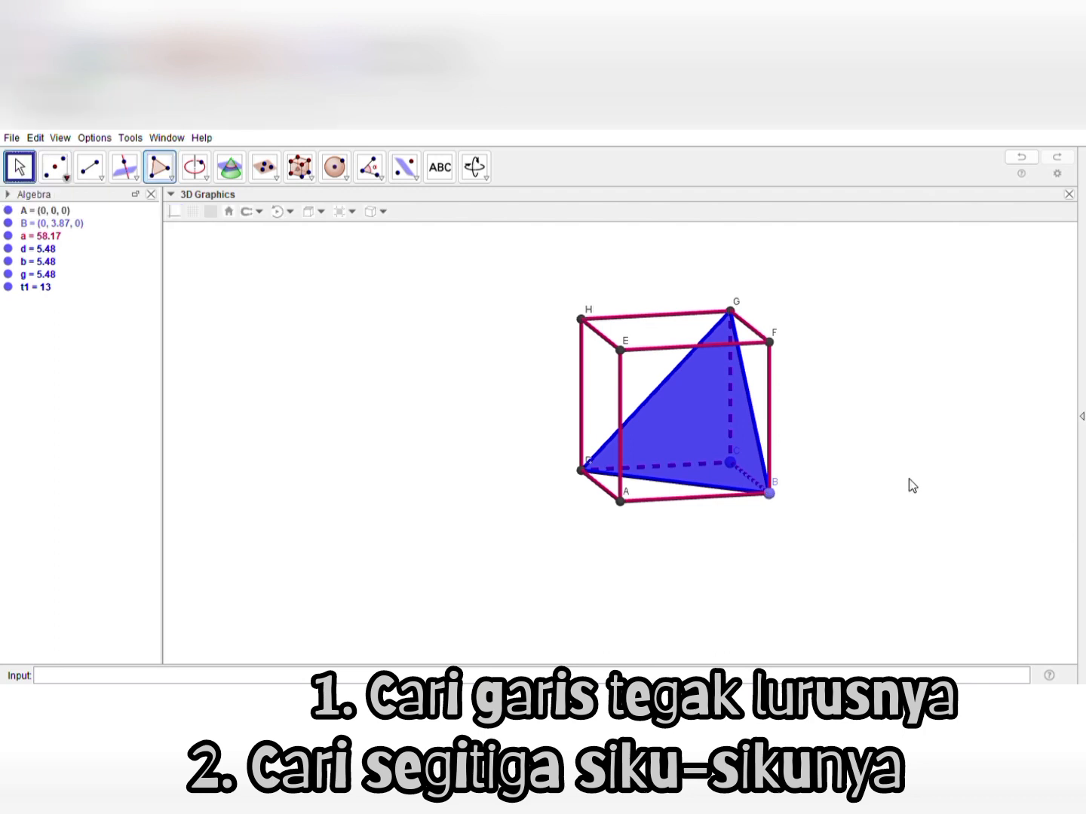
Try to construct a perpendicular line from vertex E using edge BC as the reference
{"action": "mouse_move", "coordinate": [875, 493]}
{"action": "left_mouse_down"}
{"action": "mouse_move", "coordinate": [862, 483]}
{"action": "mouse_move", "coordinate": [880, 487]}
{"action": "mouse_move", "coordinate": [865, 496]}
{"action": "left_mouse_up"}
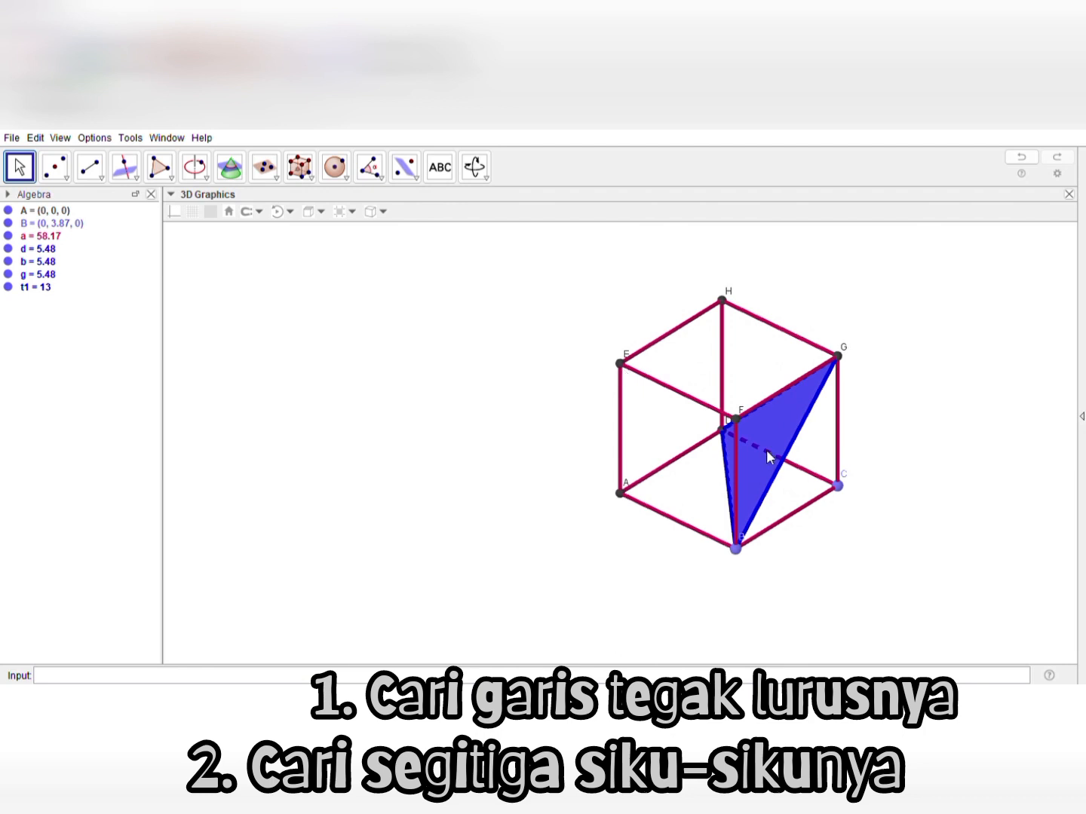
{"action": "left_click_drag", "start_coordinate": [508, 370], "coordinate": [573, 337]}
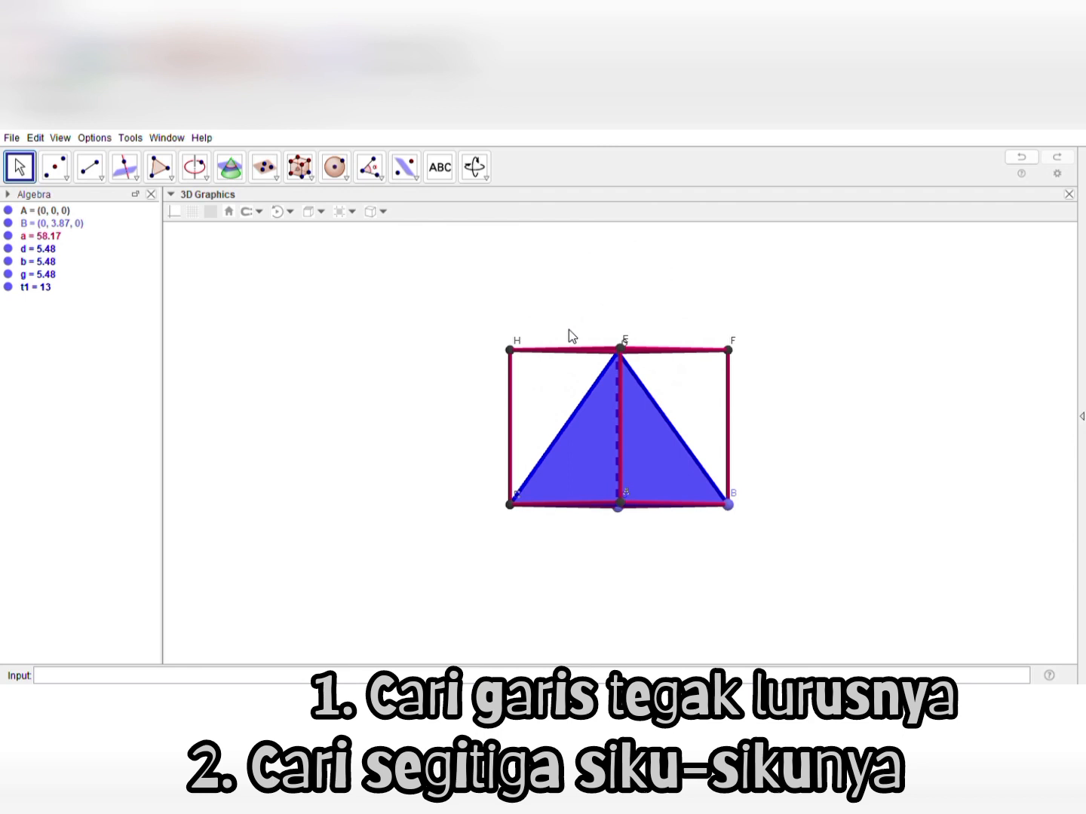
{"action": "mouse_move", "coordinate": [572, 336]}
{"action": "left_mouse_down"}
{"action": "mouse_move", "coordinate": [570, 382]}
{"action": "mouse_move", "coordinate": [569, 363]}
{"action": "left_mouse_up"}
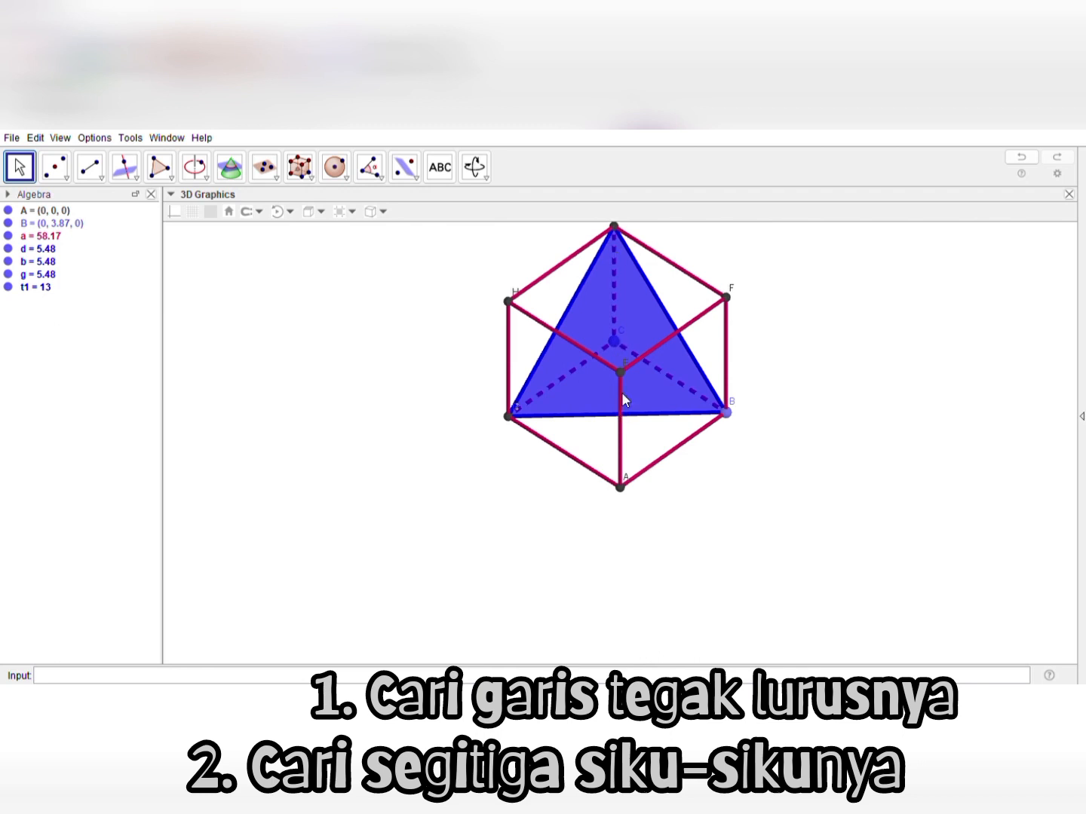
{"action": "left_click_drag", "start_coordinate": [536, 463], "coordinate": [534, 429]}
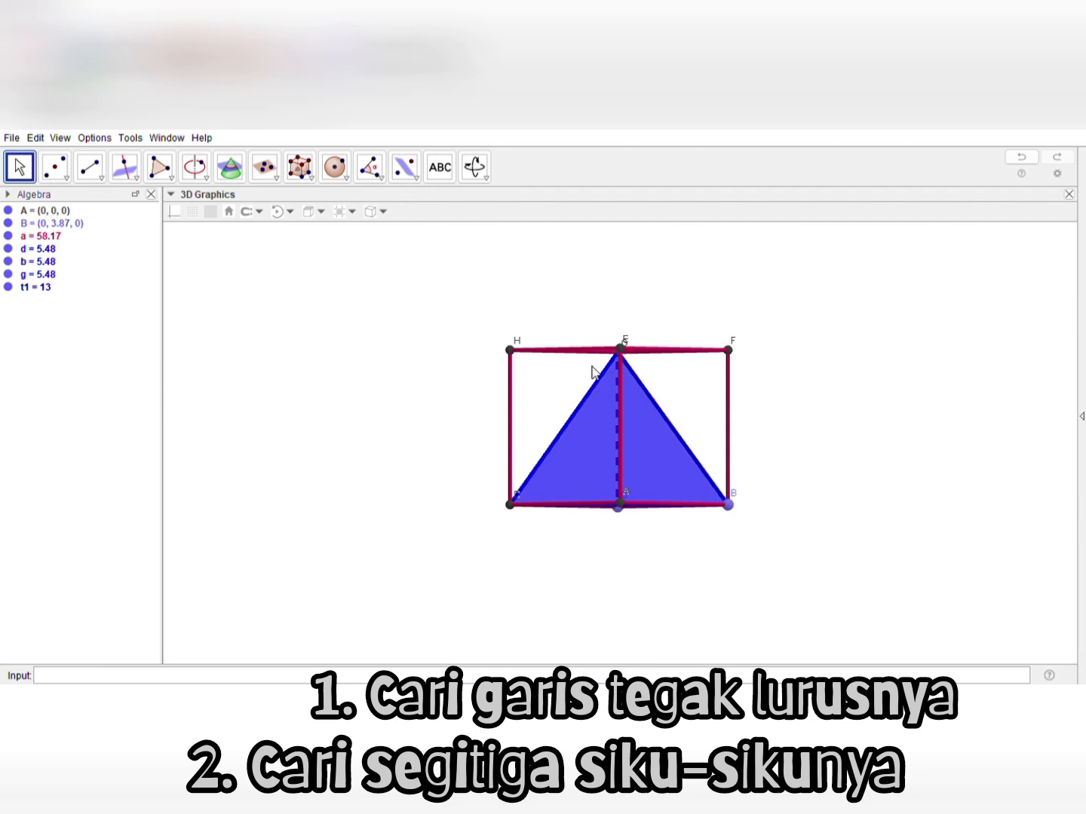
{"action": "left_click_drag", "start_coordinate": [474, 371], "coordinate": [477, 404]}
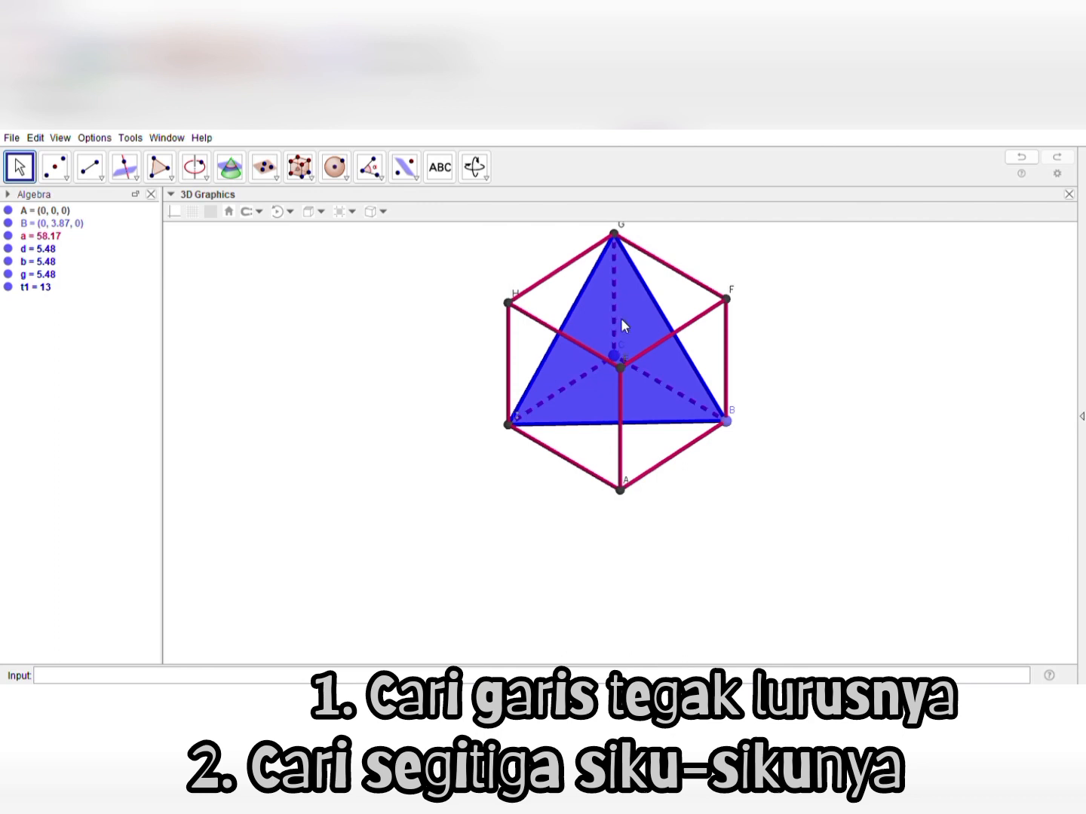
{"action": "left_click", "coordinate": [134, 181]}
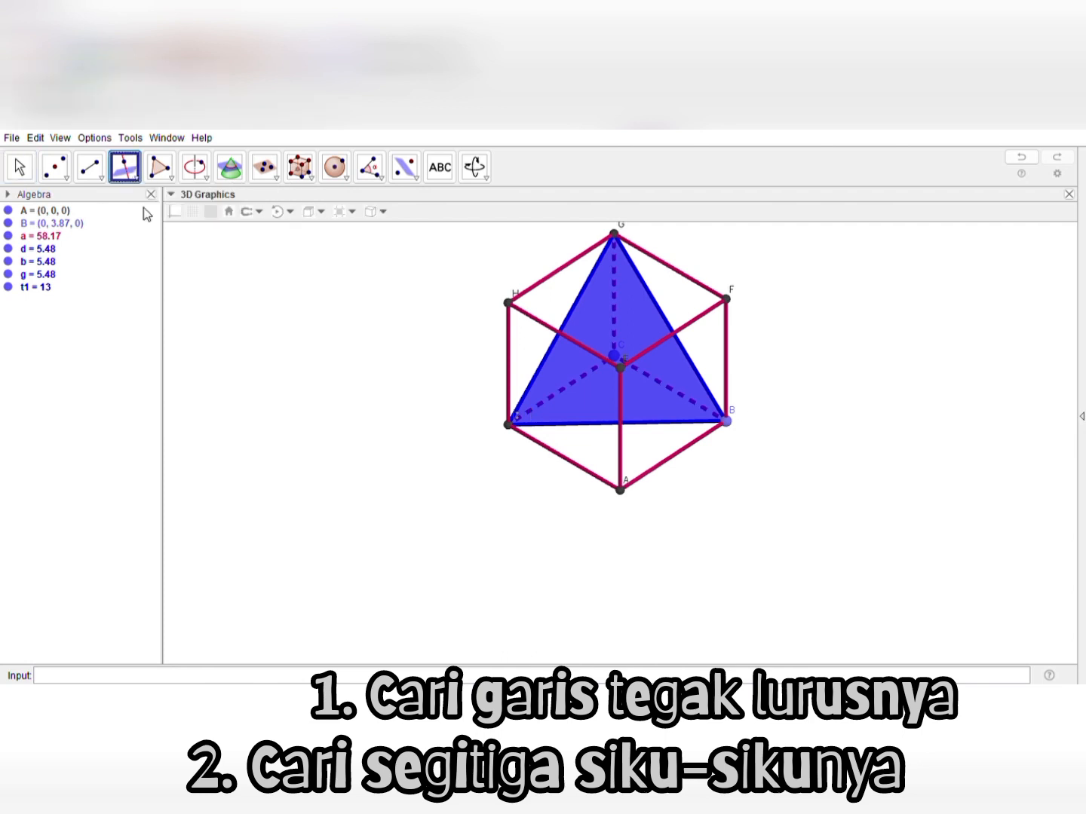
{"action": "left_click", "coordinate": [645, 379]}
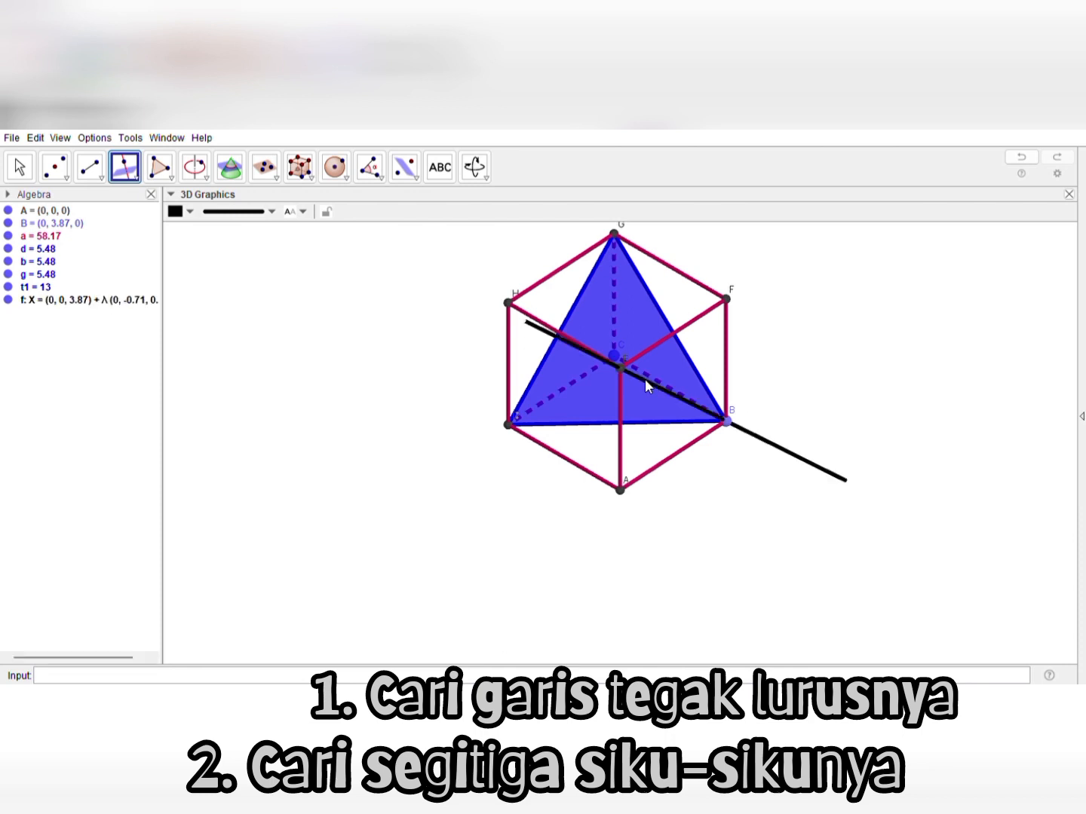
{"action": "left_click", "coordinate": [26, 174]}
{"action": "left_click_drag", "start_coordinate": [451, 450], "coordinate": [477, 462]}
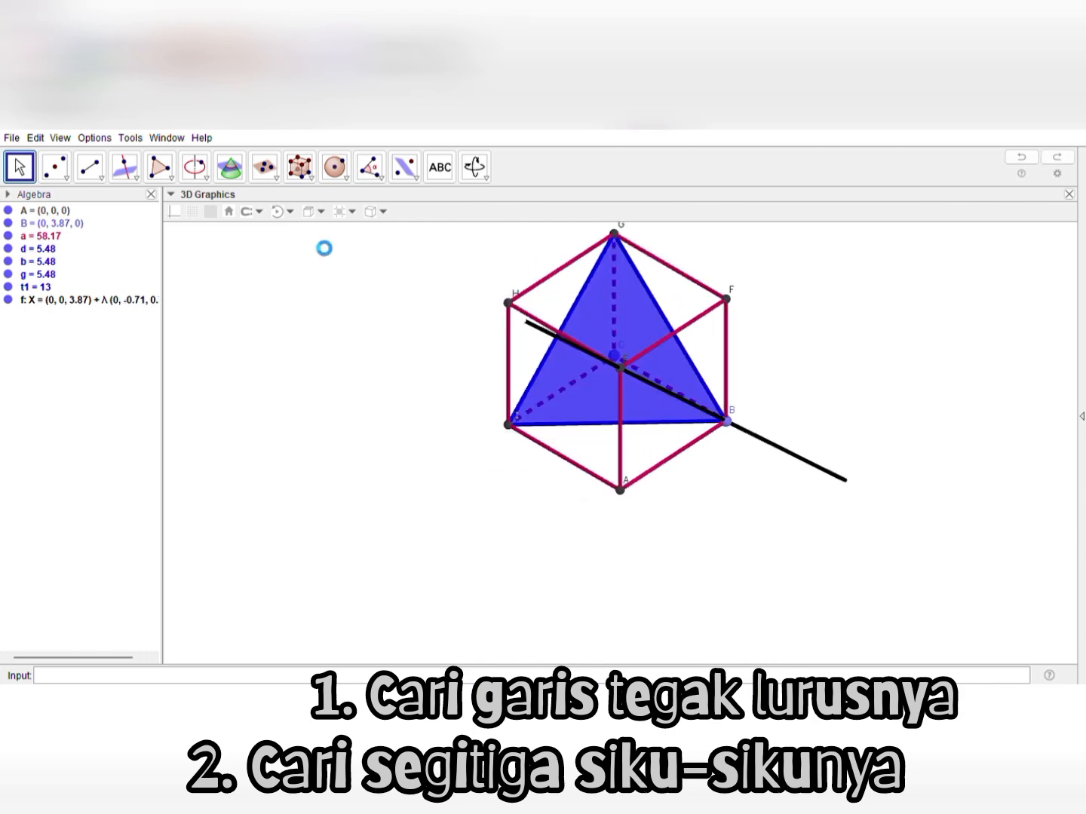
{"action": "key", "text": "ctrl+z"}
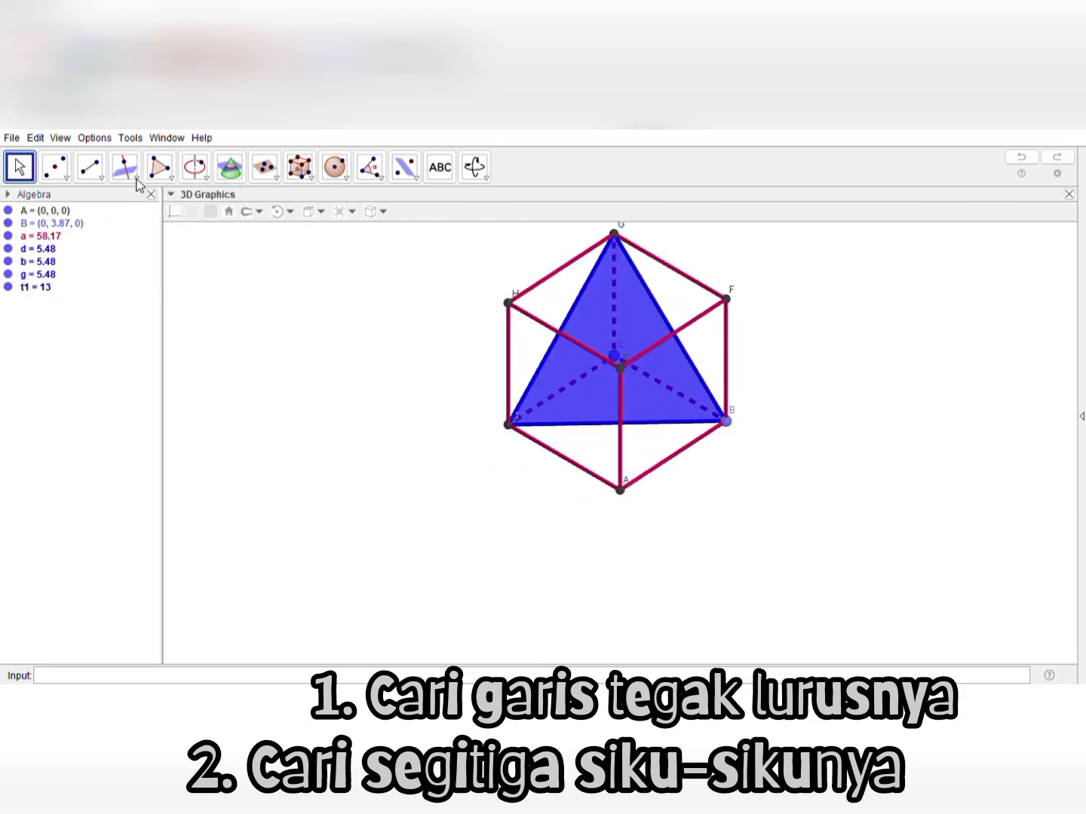
Construct a line through vertex E perpendicular to the plane of the blue triangle BDG
{"action": "left_click", "coordinate": [132, 178]}
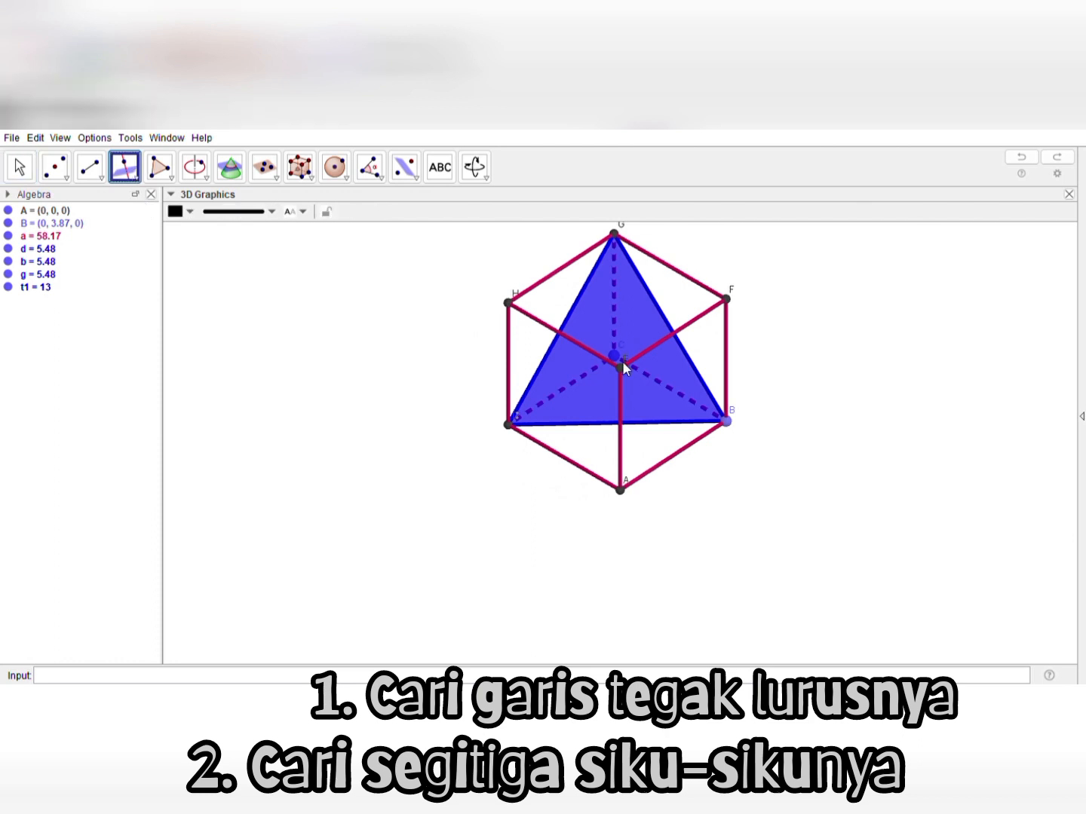
{"action": "left_click", "coordinate": [626, 306]}
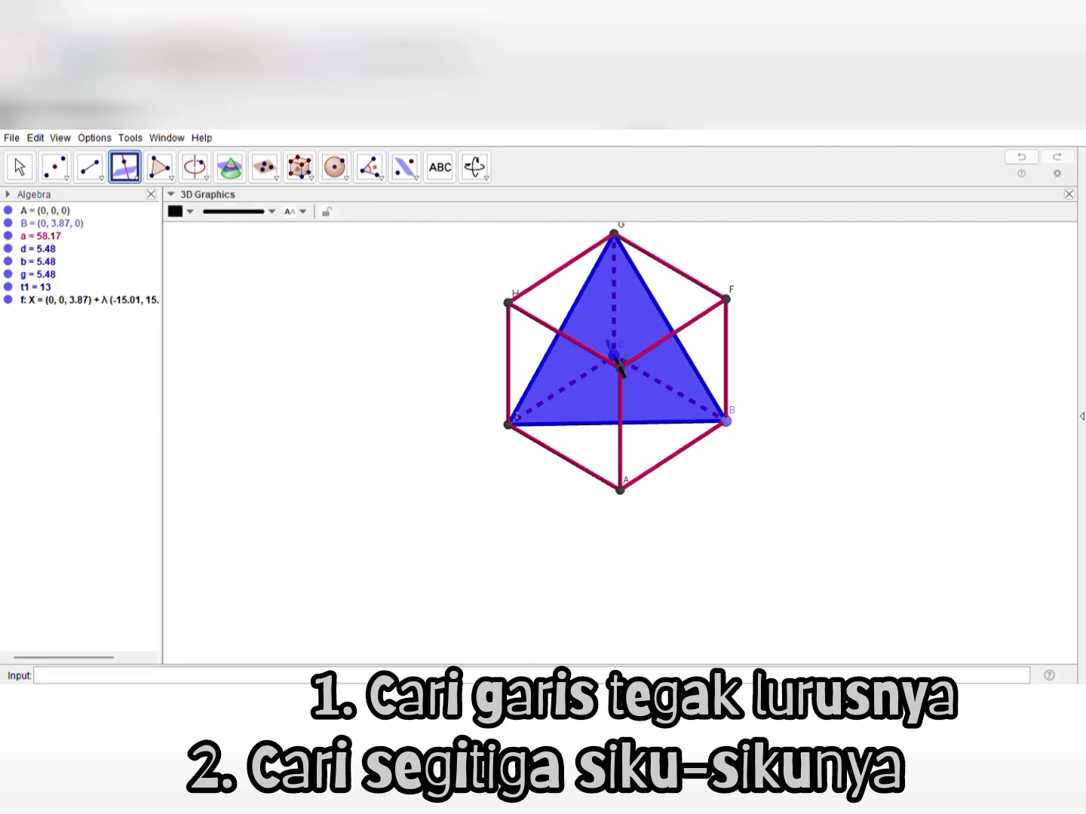
{"action": "key", "text": "Escape"}
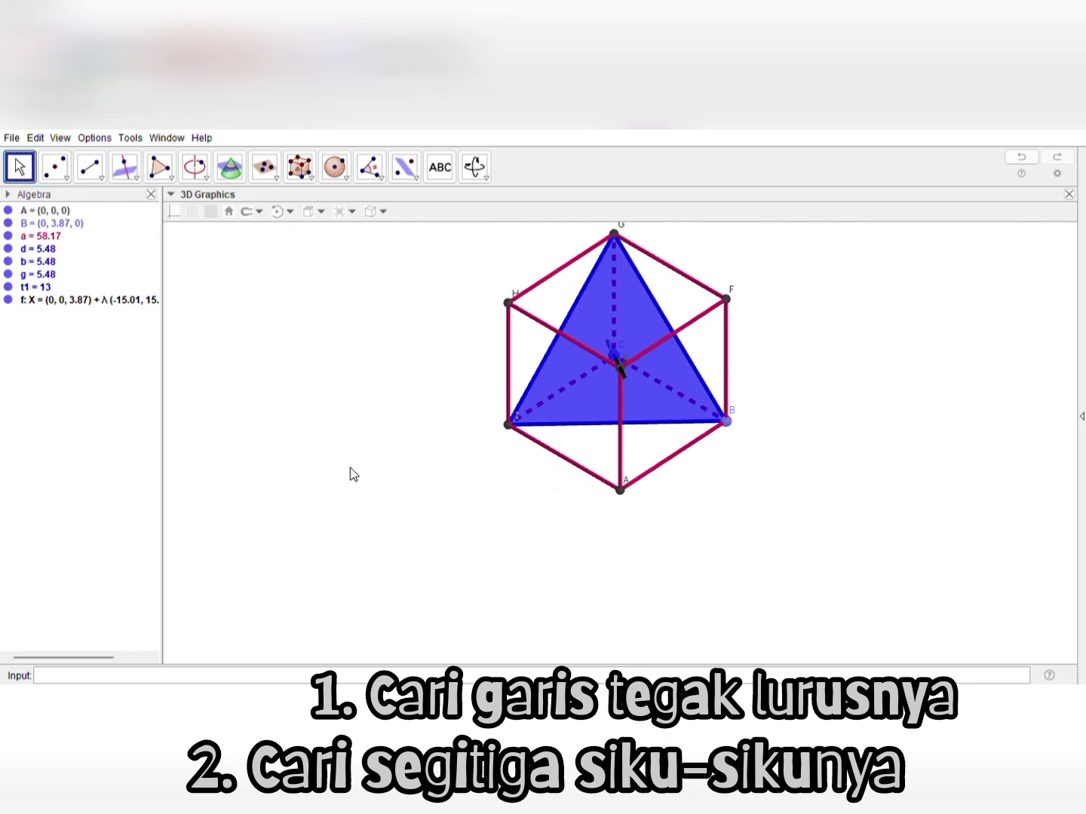
Mark the intersection point of the perpendicular line through E and the blue triangle BDG
{"action": "left_click_drag", "start_coordinate": [354, 473], "coordinate": [417, 449]}
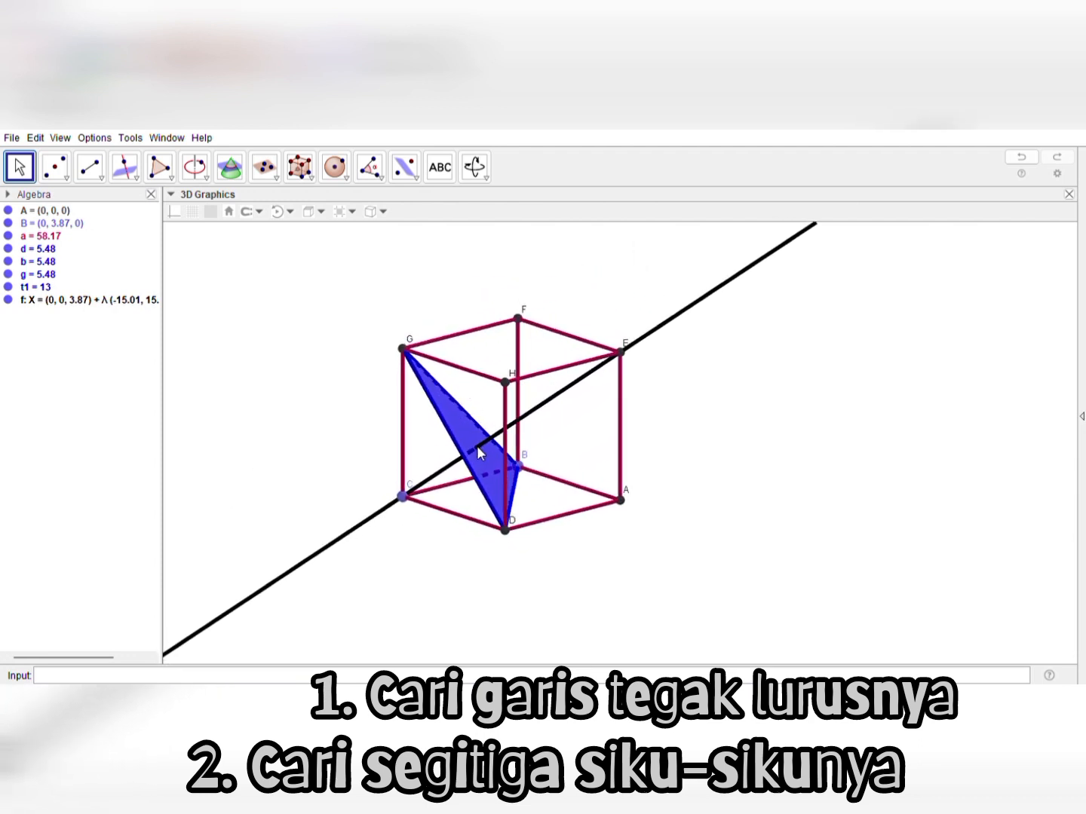
{"action": "left_click", "coordinate": [67, 179]}
{"action": "left_click", "coordinate": [90, 267]}
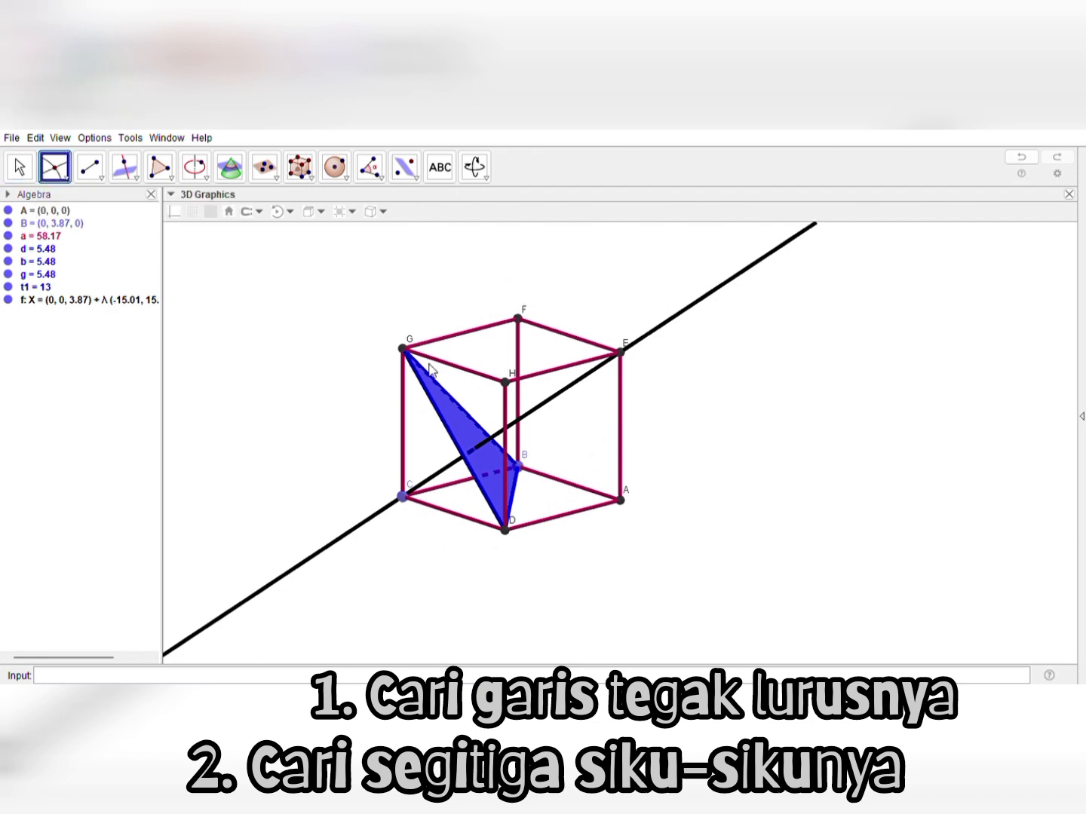
{"action": "left_click", "coordinate": [542, 405]}
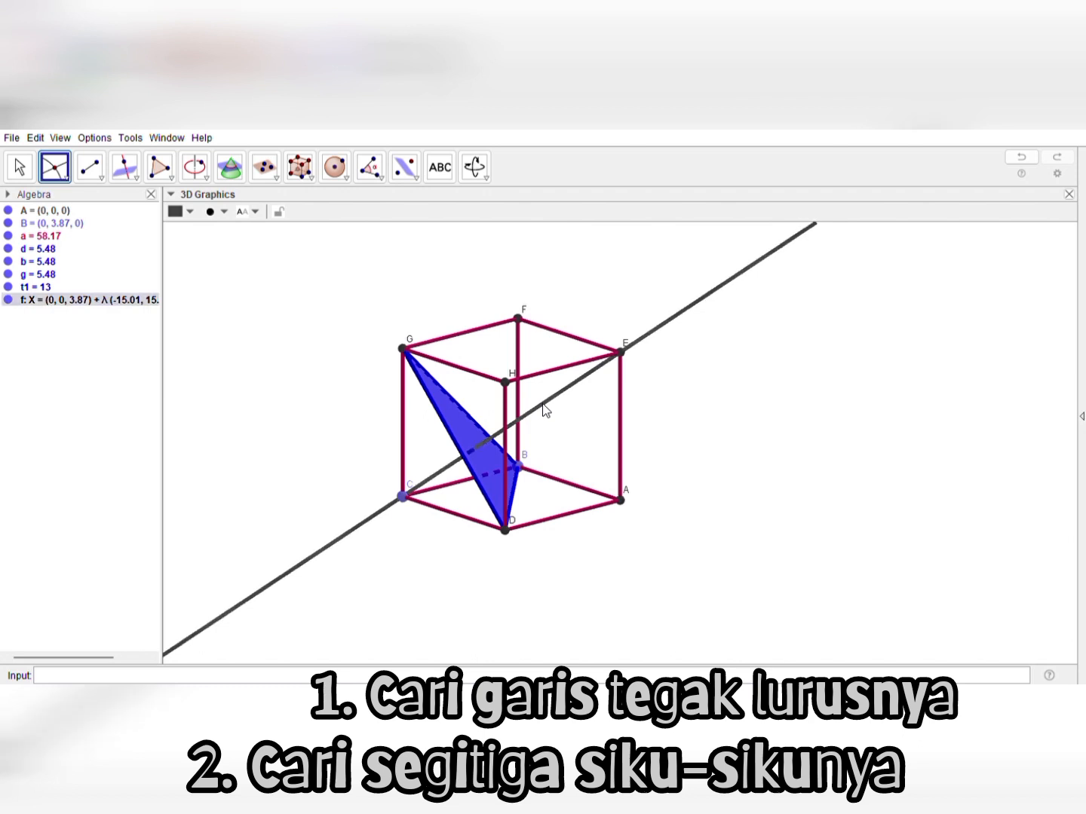
{"action": "left_click", "coordinate": [457, 413]}
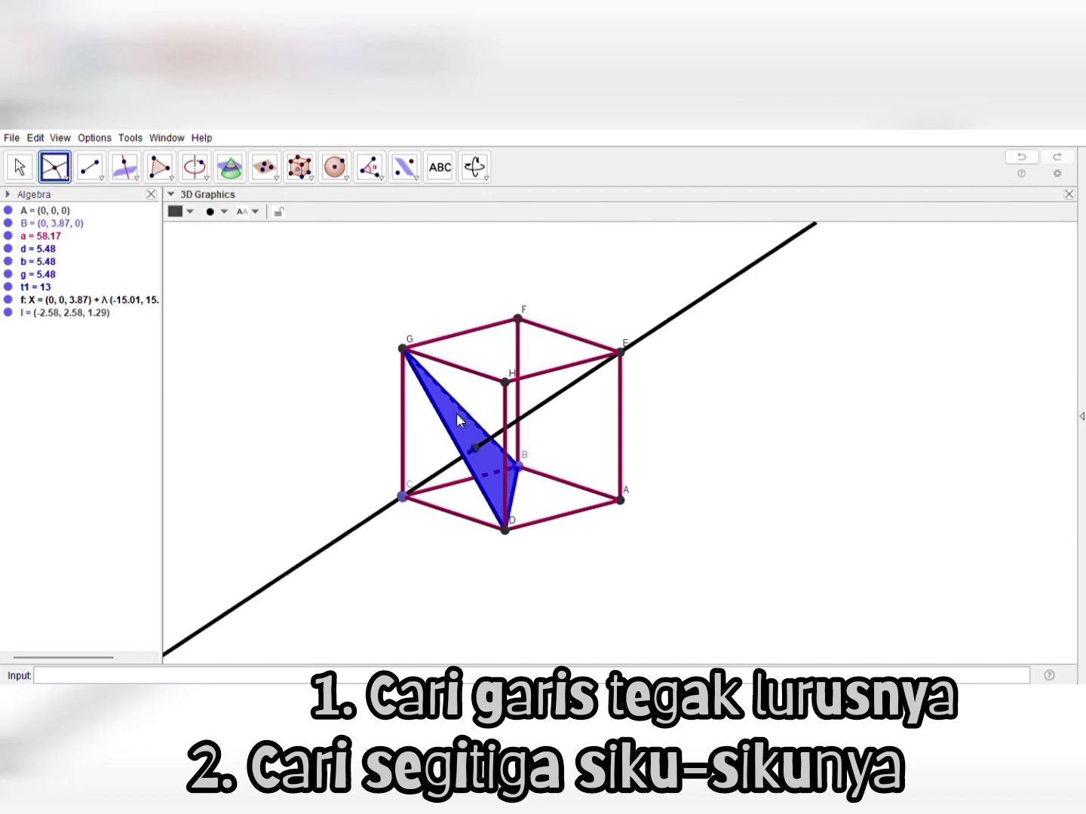
{"action": "left_click", "coordinate": [21, 167]}
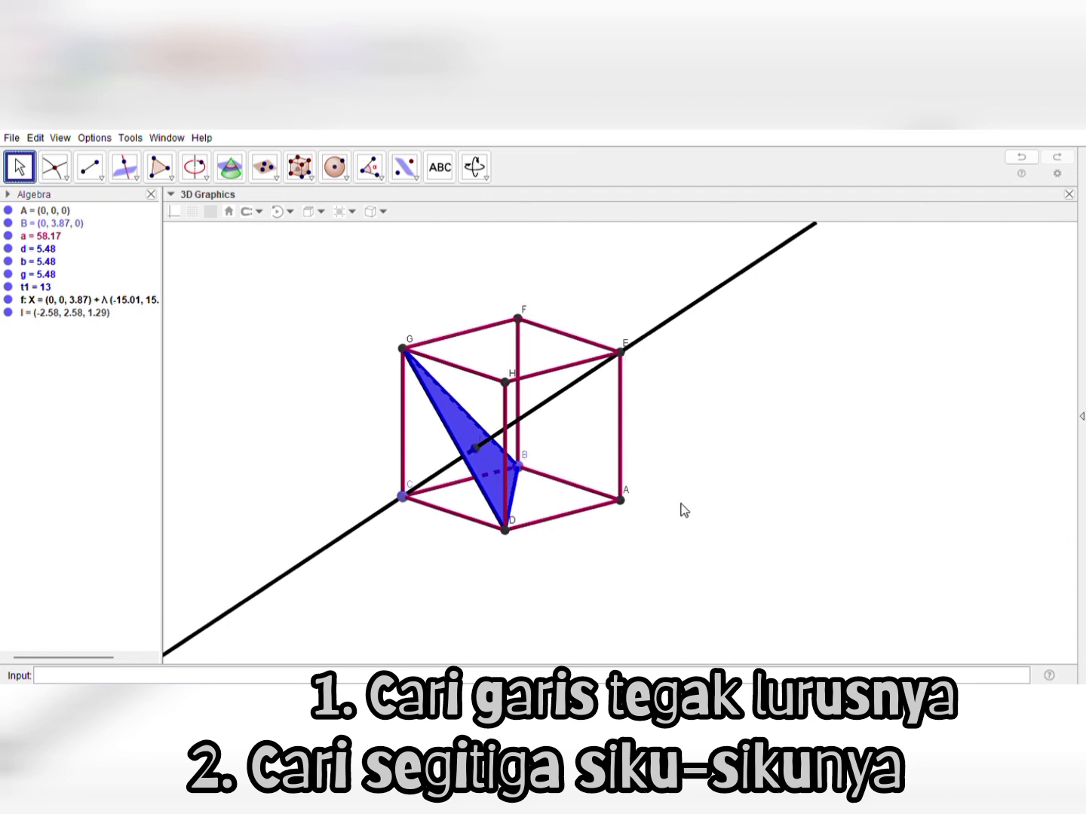
Draw a yellow segment from vertex E to its perpendicular's intersection point on the blue triangle BDG
{"action": "left_click_drag", "start_coordinate": [681, 509], "coordinate": [614, 494]}
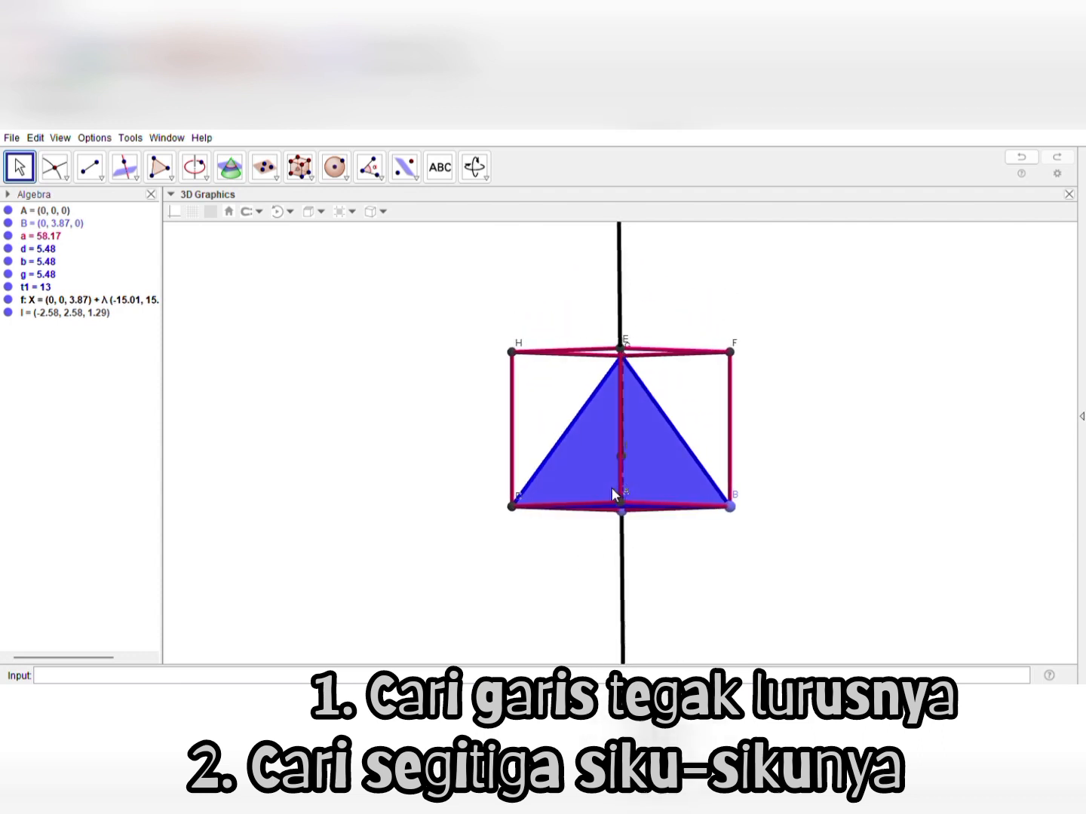
{"action": "right_click_drag", "start_coordinate": [612, 488], "coordinate": [681, 506]}
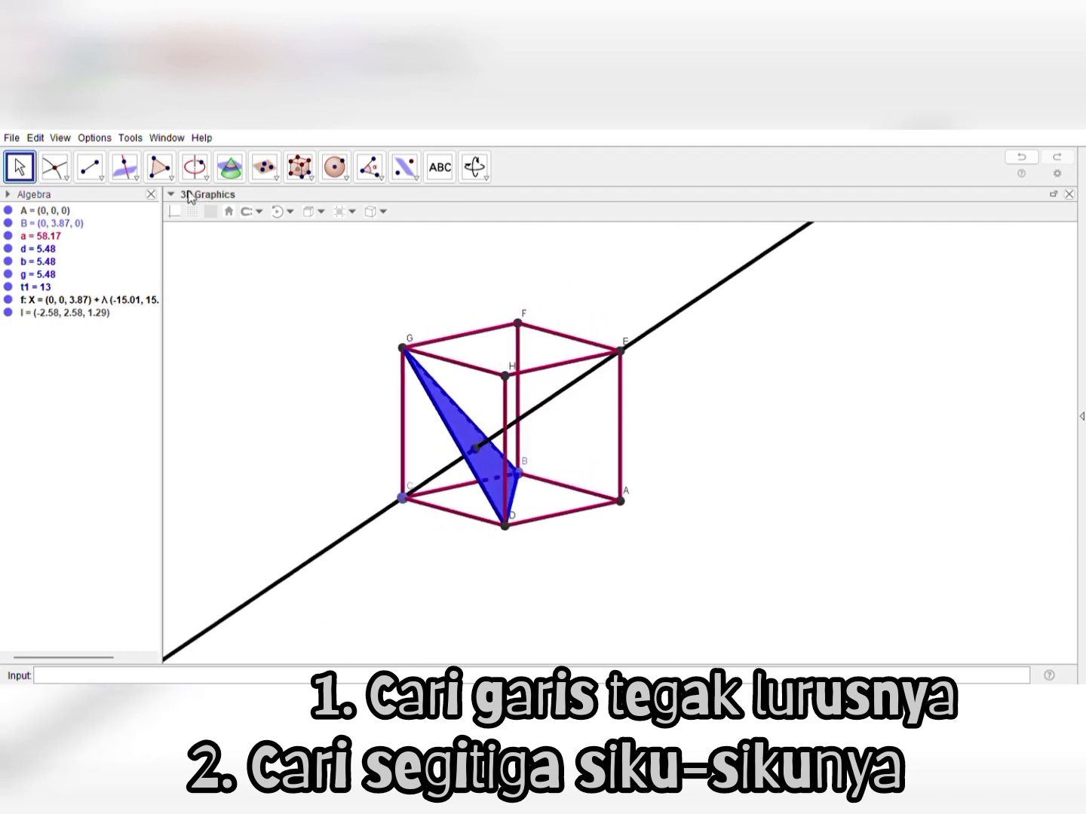
{"action": "left_click", "coordinate": [97, 175]}
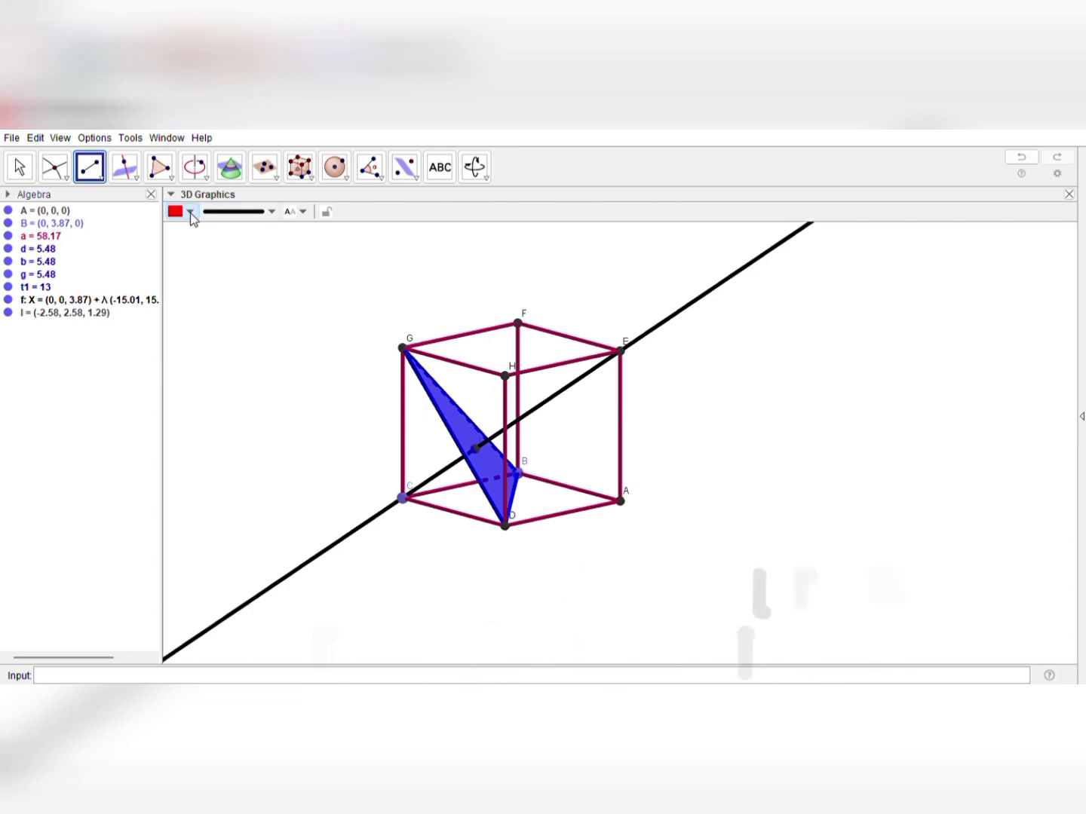
{"action": "left_click", "coordinate": [213, 247]}
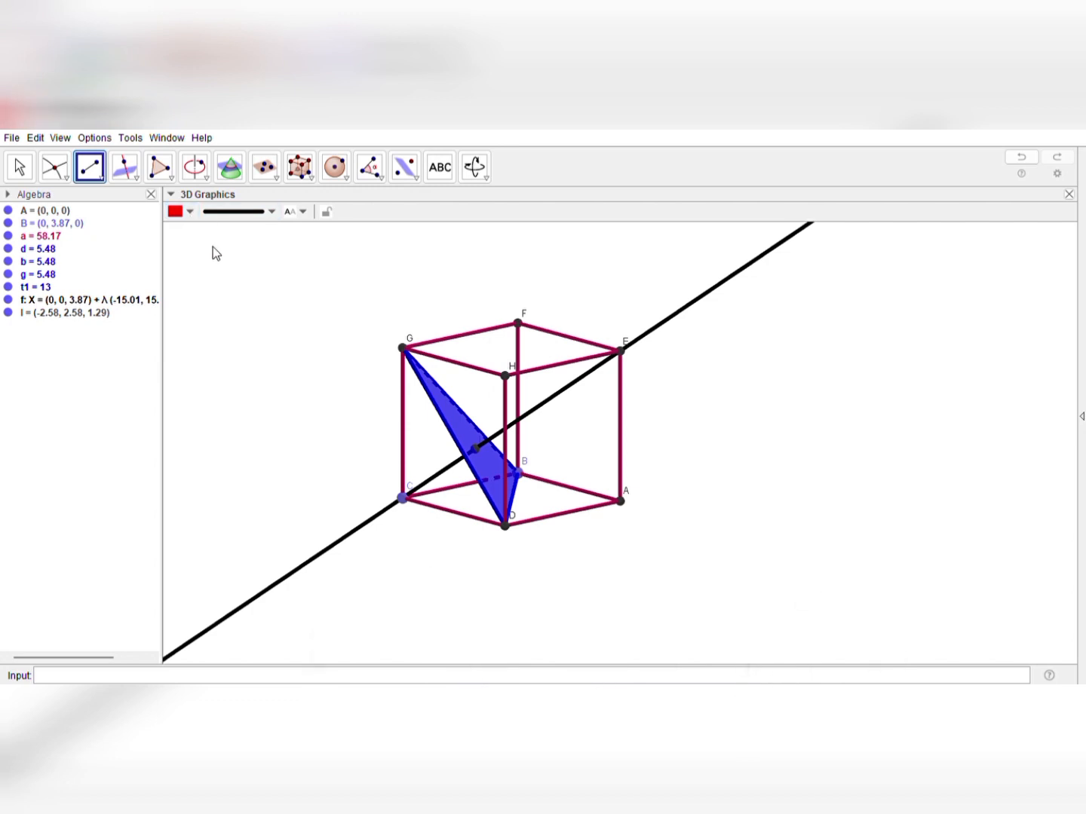
{"action": "left_click", "coordinate": [621, 351]}
{"action": "left_click", "coordinate": [474, 446]}
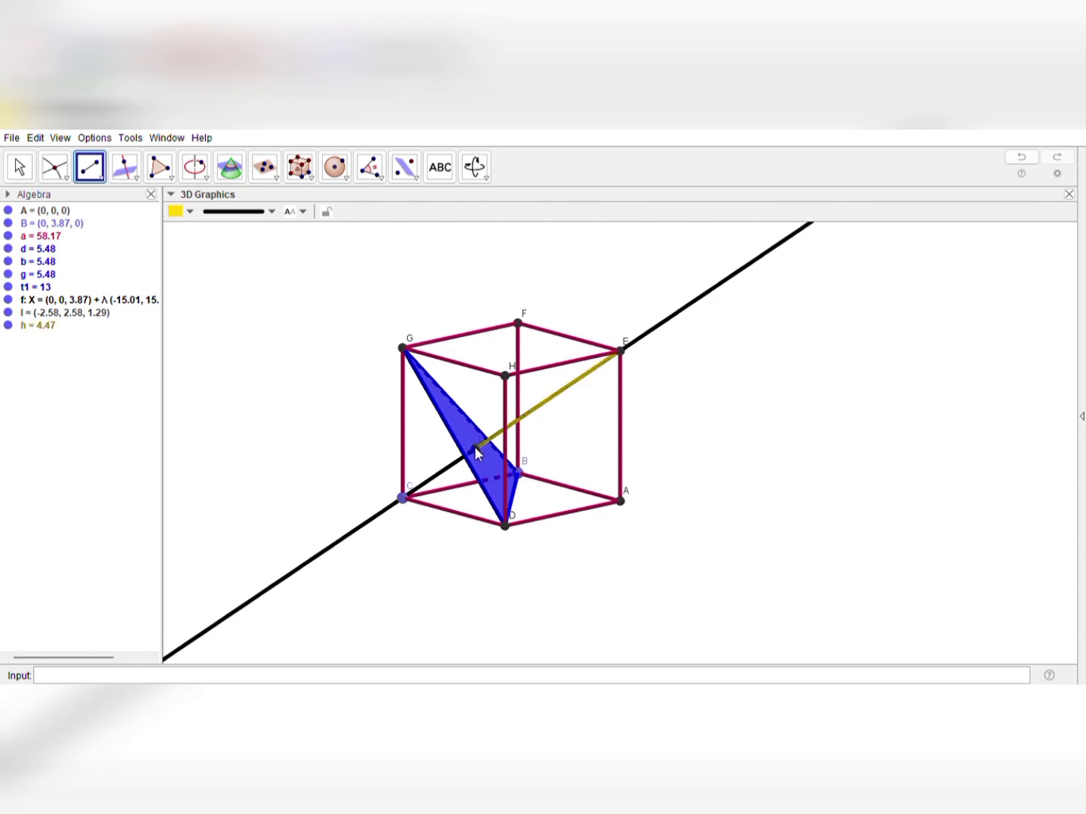
Hide the black perpendicular line through vertex E, keeping the yellow segment on display
{"action": "left_click", "coordinate": [20, 167]}
{"action": "left_click", "coordinate": [314, 560]}
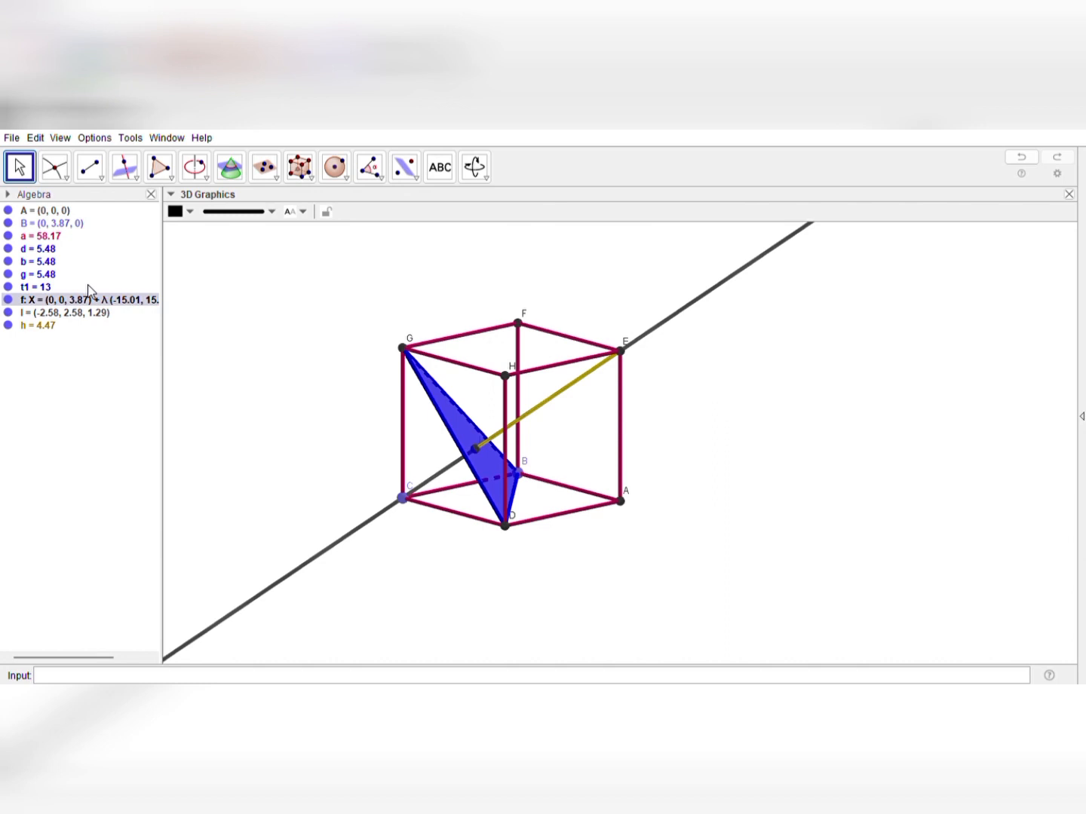
{"action": "left_click", "coordinate": [8, 302]}
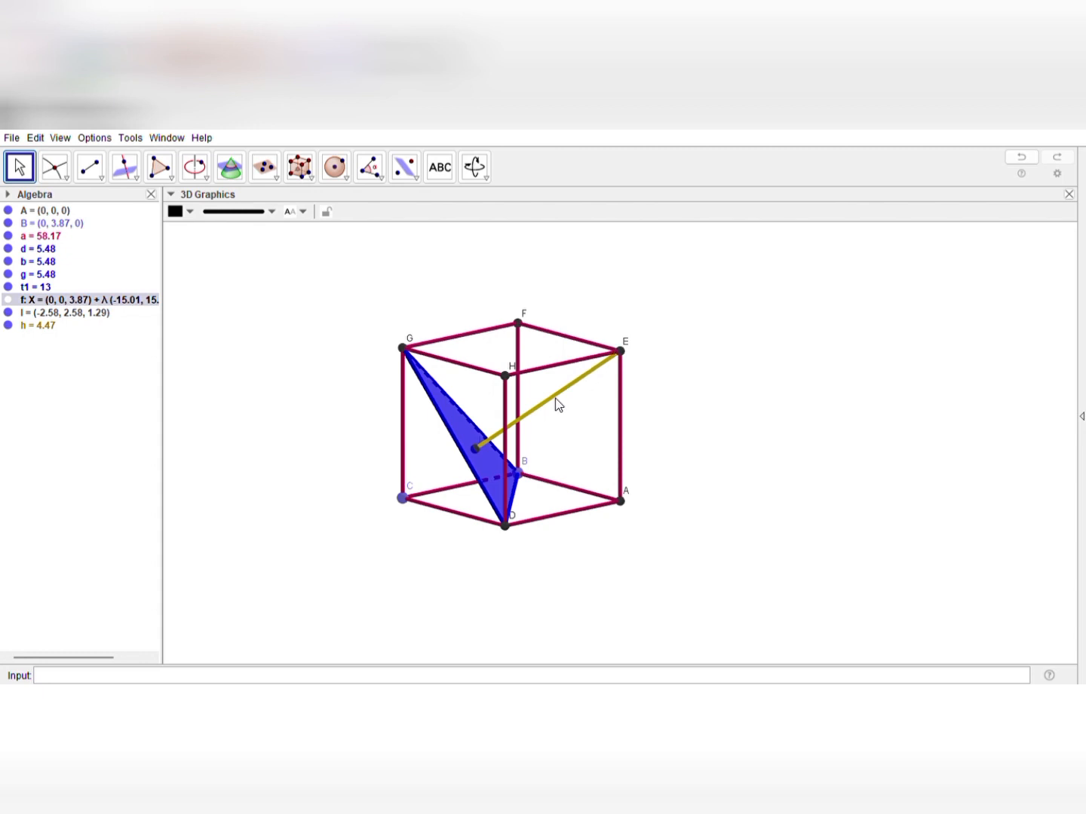
Draw a cyan triangle through vertex E, the intersection point on triangle BDG, and vertex D
{"action": "left_click", "coordinate": [162, 171]}
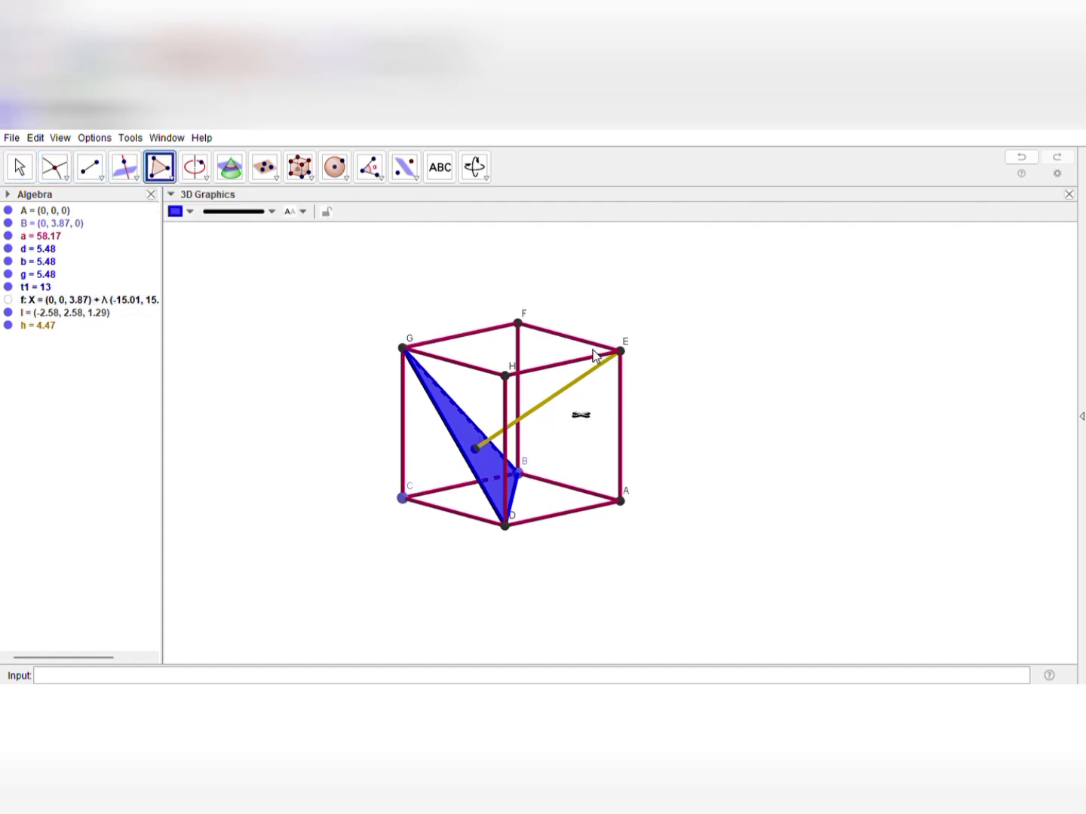
{"action": "left_click", "coordinate": [622, 351]}
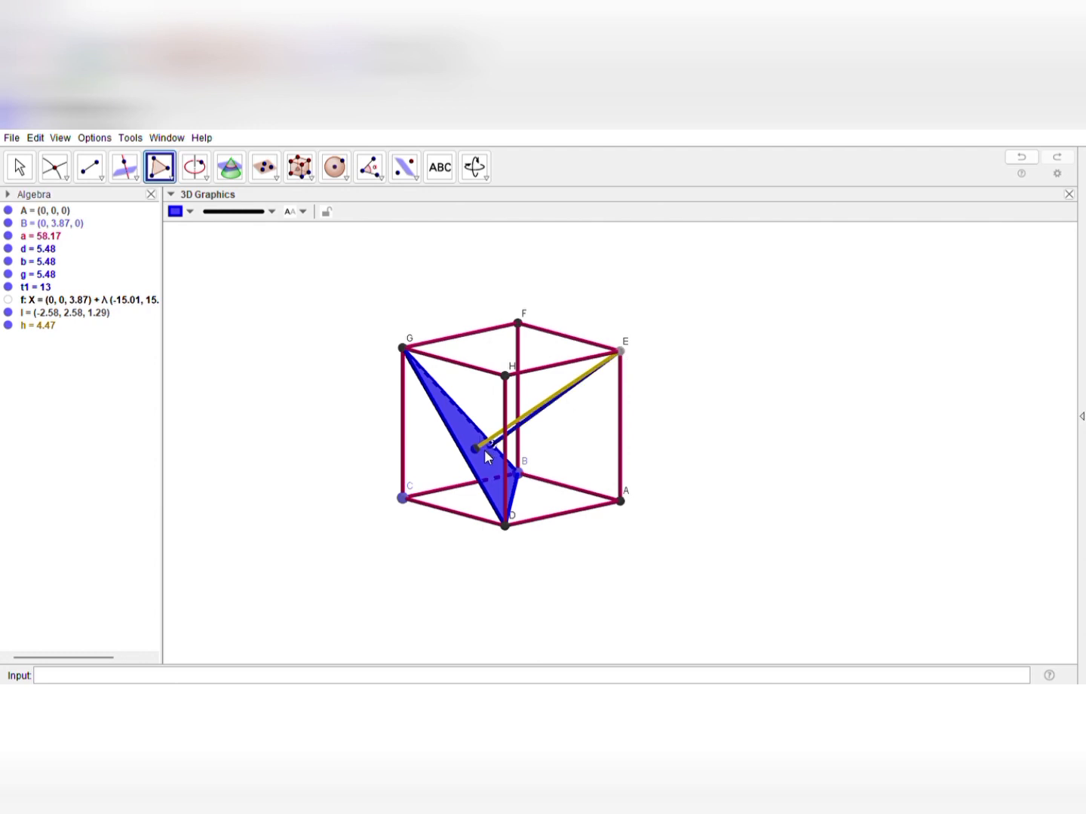
{"action": "left_click", "coordinate": [477, 446]}
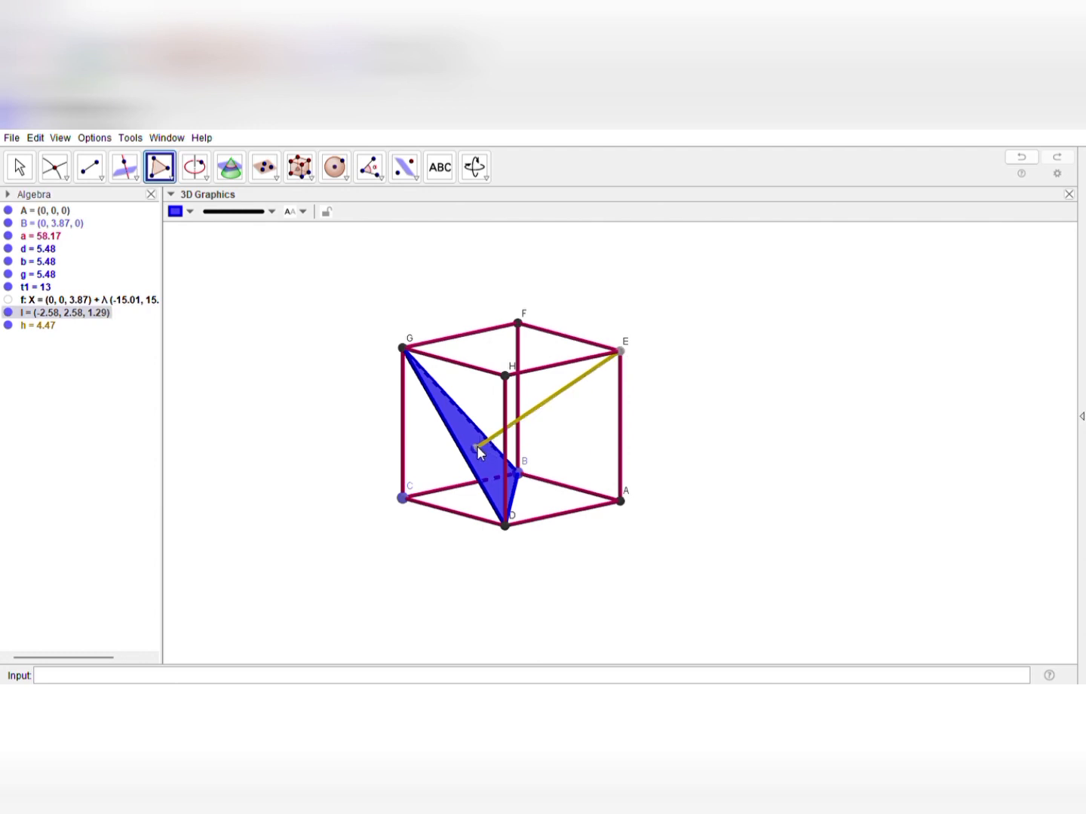
{"action": "left_click", "coordinate": [505, 527]}
{"action": "left_click", "coordinate": [621, 350]}
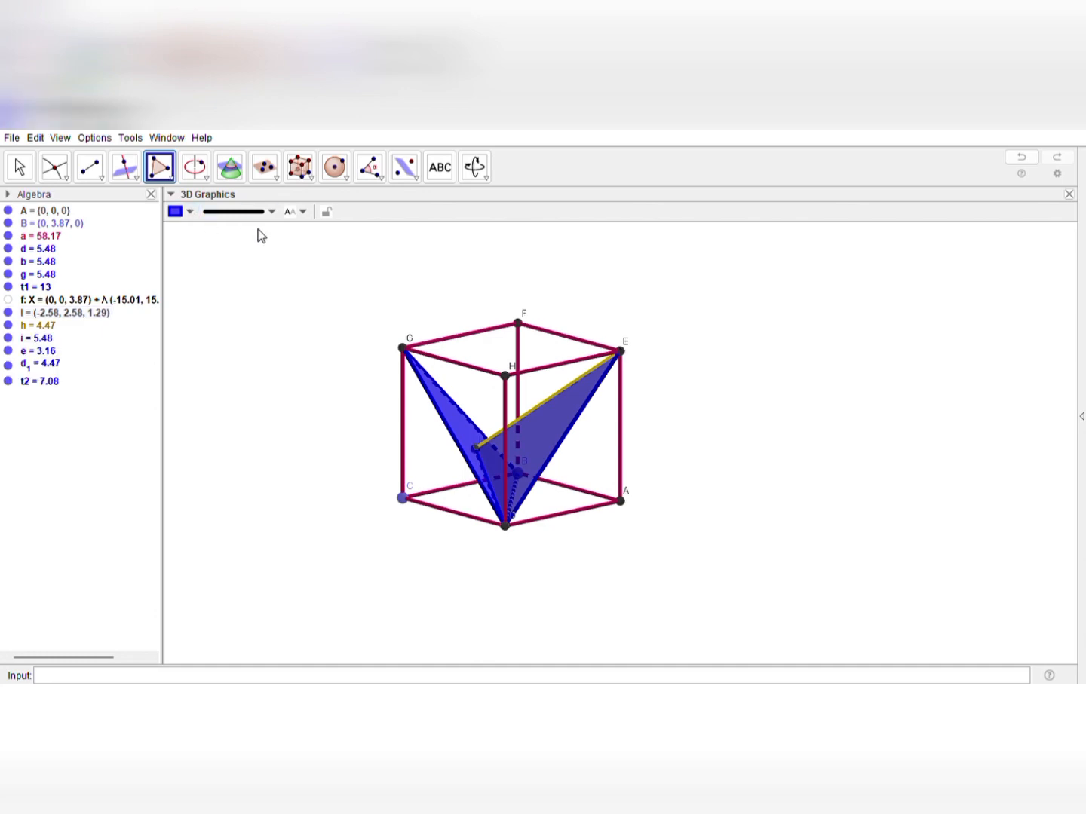
{"action": "left_click", "coordinate": [18, 166]}
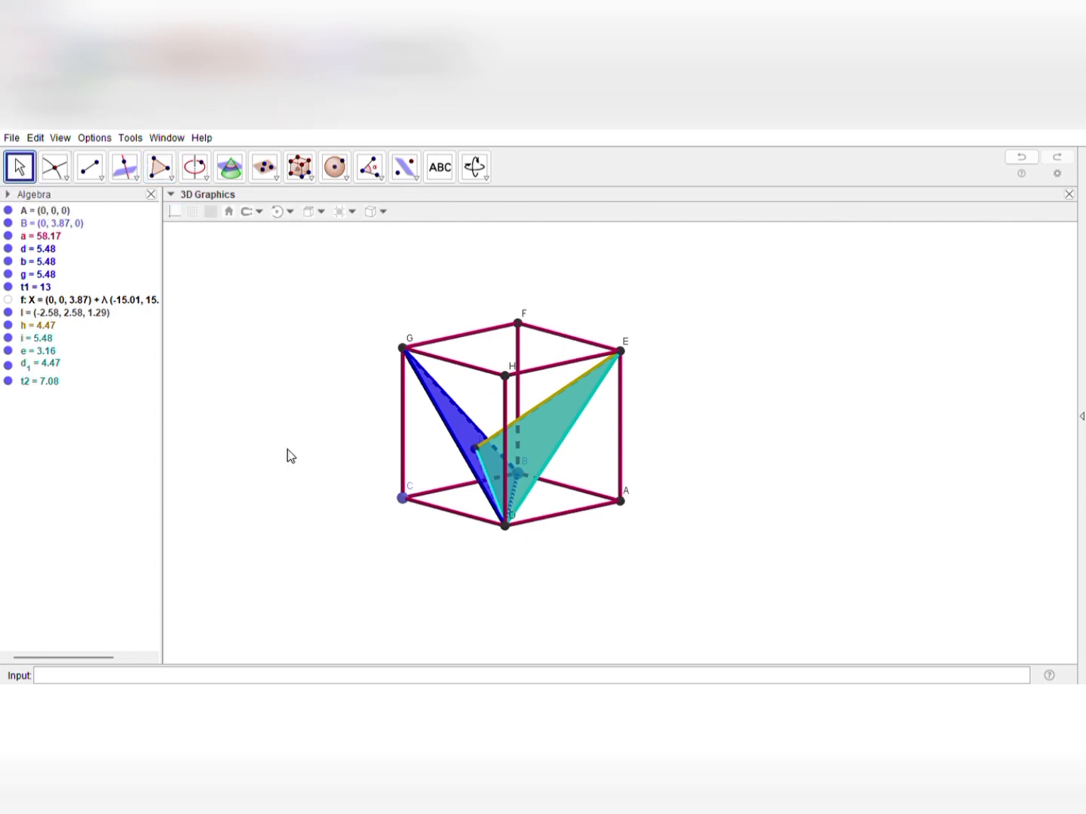
Examine the cyan triangle through E, the intersection point and D from several angles and delete it
{"action": "left_click_drag", "start_coordinate": [289, 456], "coordinate": [277, 490]}
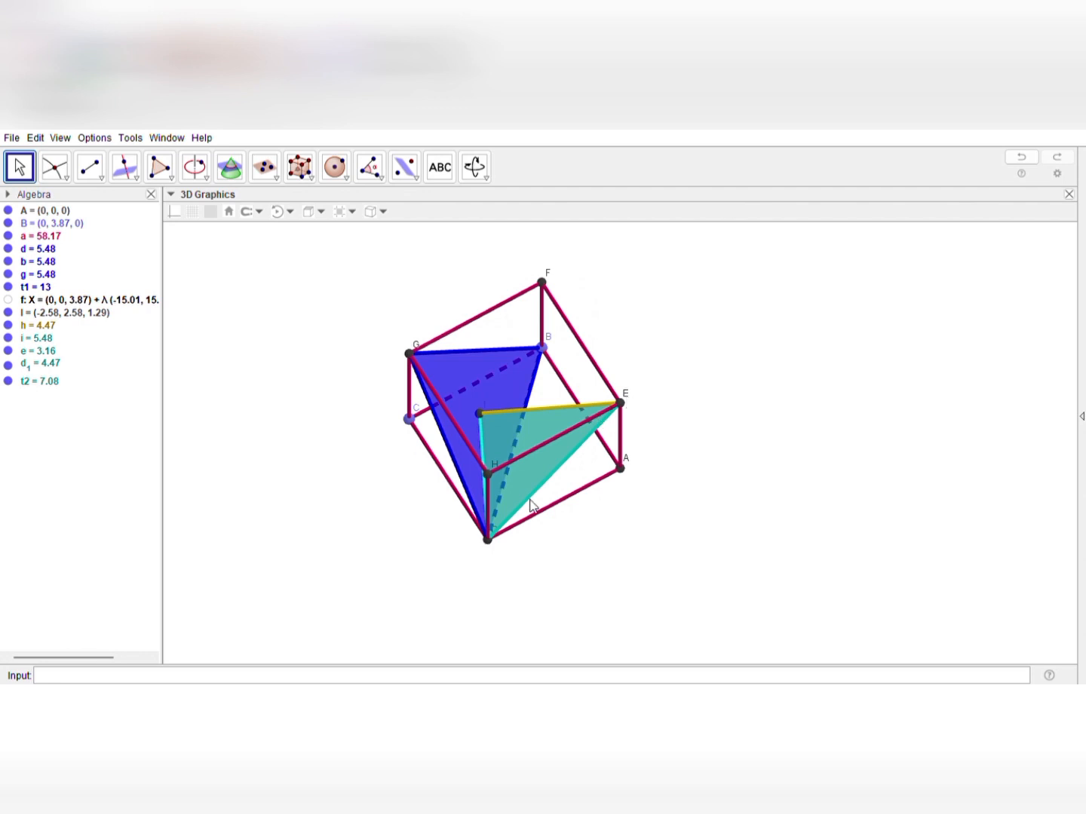
{"action": "left_click_drag", "start_coordinate": [625, 561], "coordinate": [619, 533]}
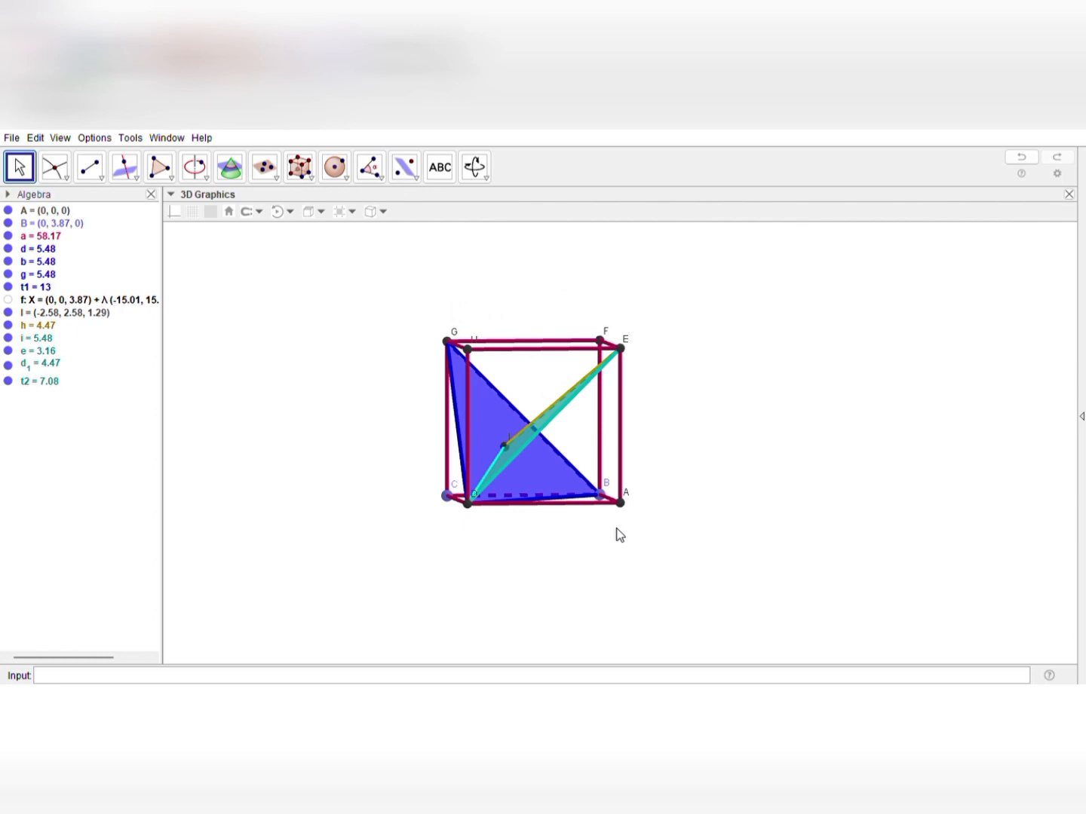
{"action": "left_click_drag", "start_coordinate": [617, 529], "coordinate": [624, 583]}
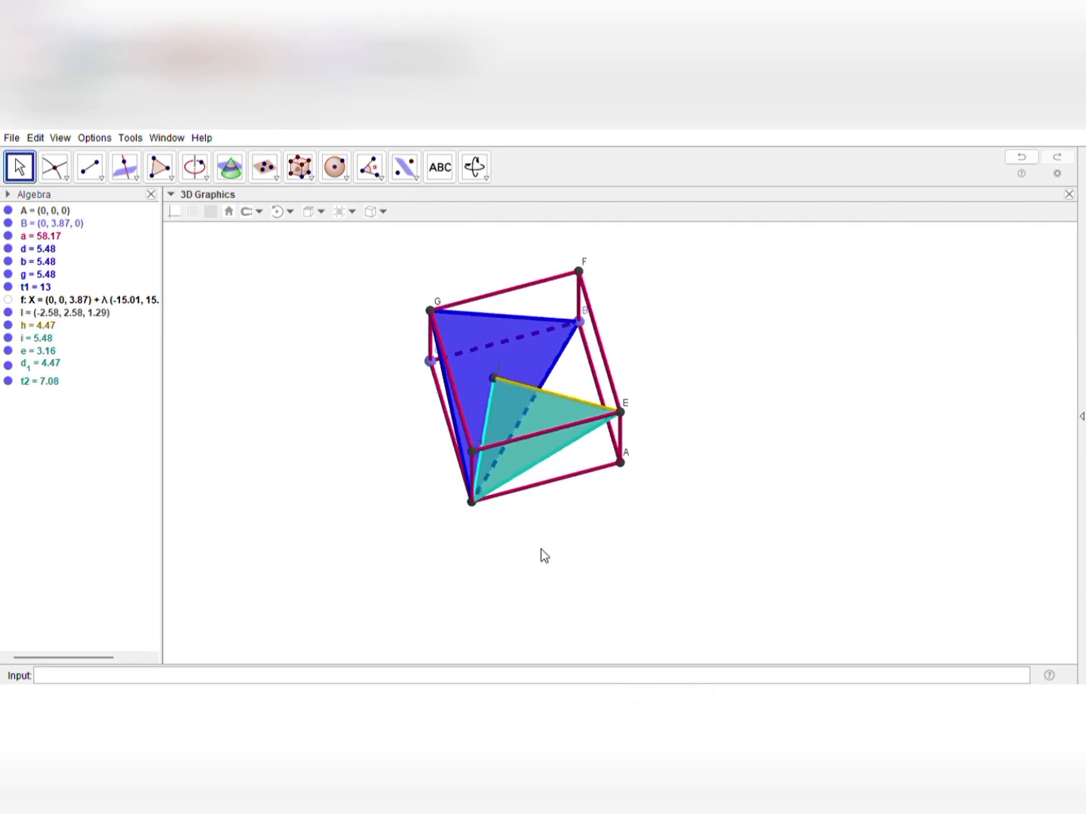
{"action": "left_click_drag", "start_coordinate": [540, 544], "coordinate": [585, 436]}
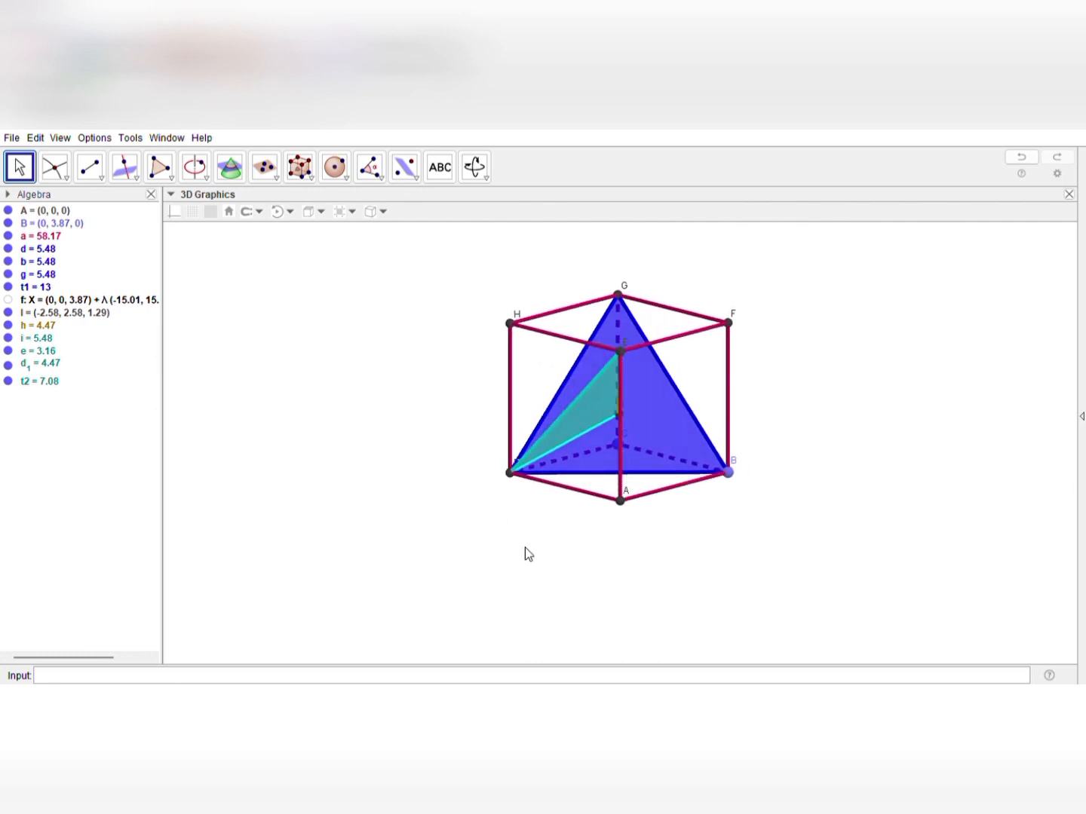
{"action": "left_click_drag", "start_coordinate": [525, 547], "coordinate": [531, 584]}
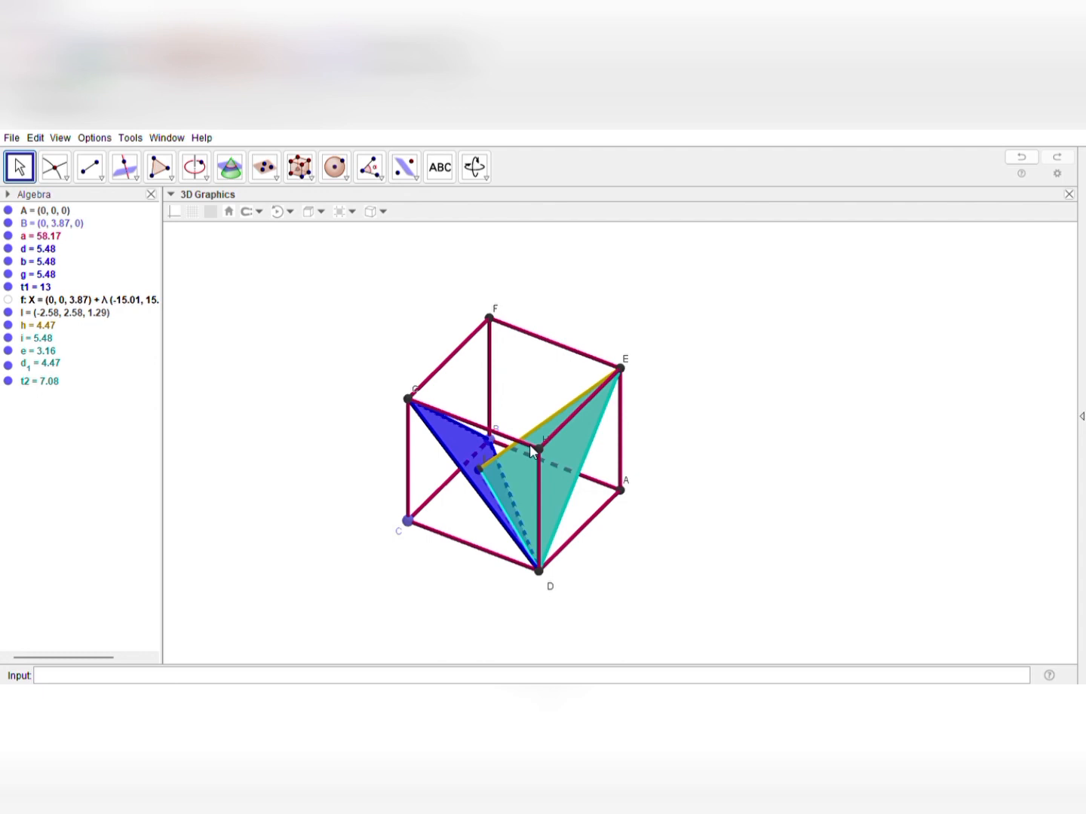
{"action": "left_click", "coordinate": [34, 382]}
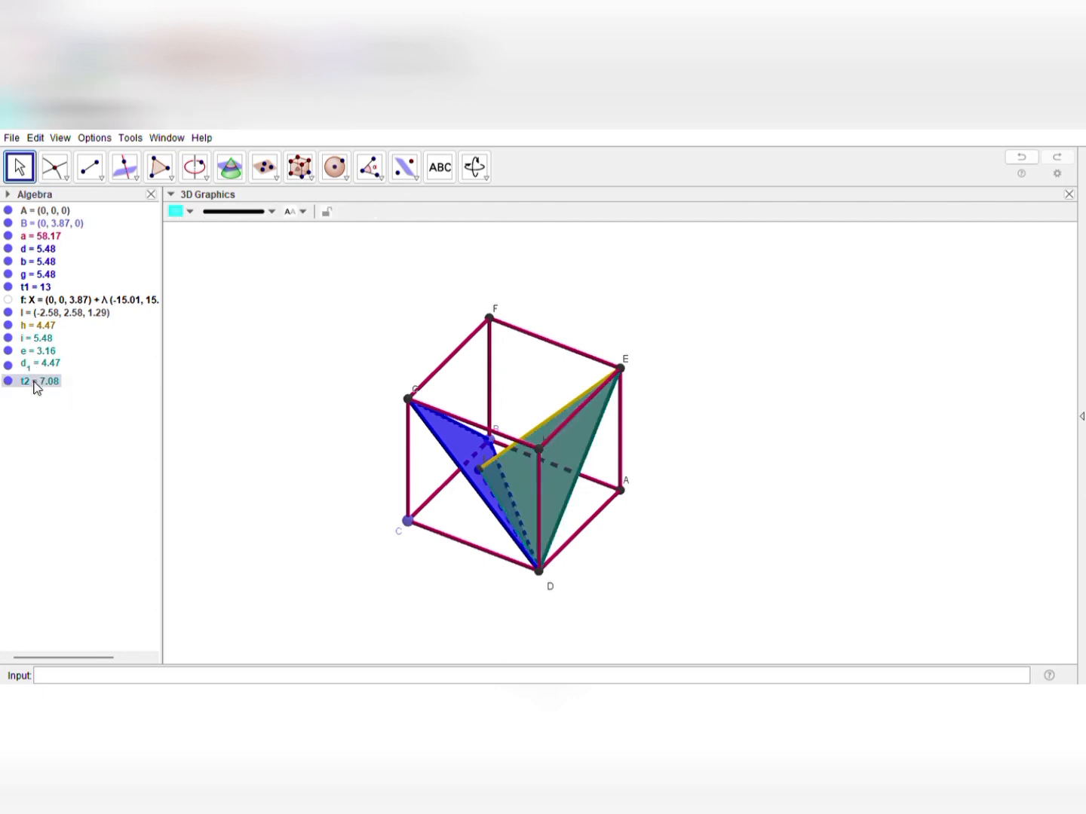
{"action": "key", "text": "Delete"}
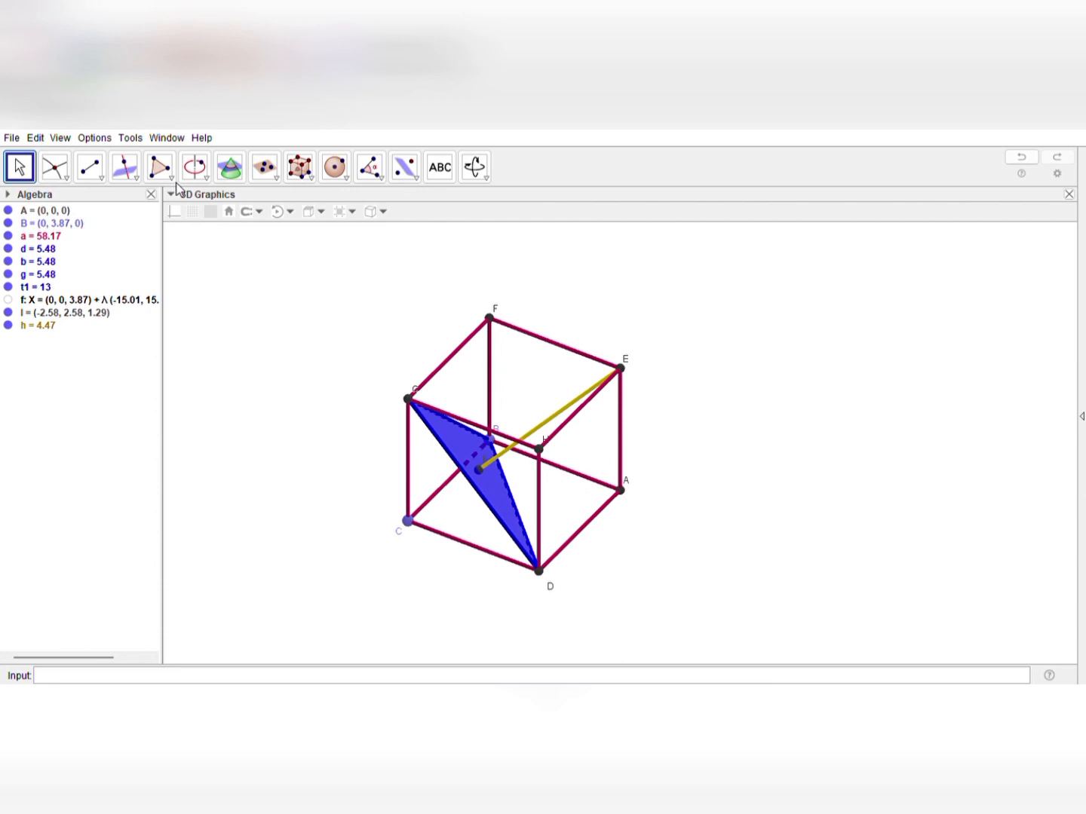
Try a cyan triangle through vertex E, the intersection point and vertex G, and undo it
{"action": "left_click", "coordinate": [160, 166]}
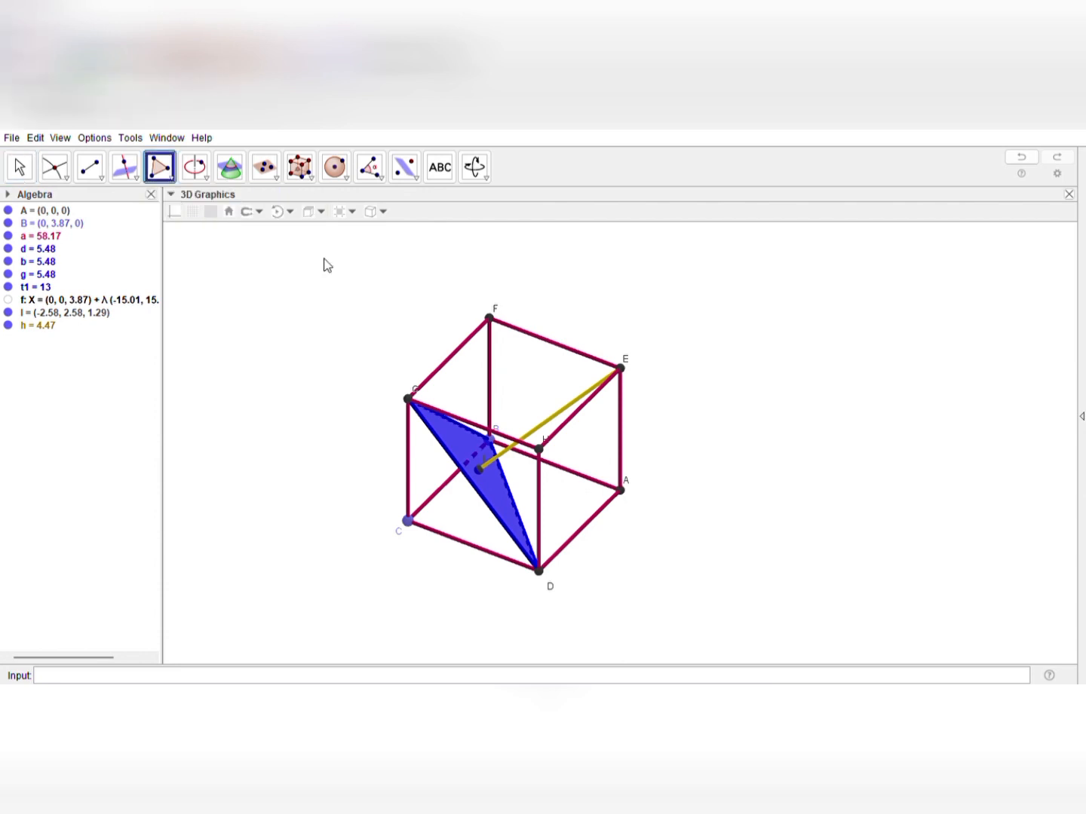
{"action": "left_click", "coordinate": [619, 370]}
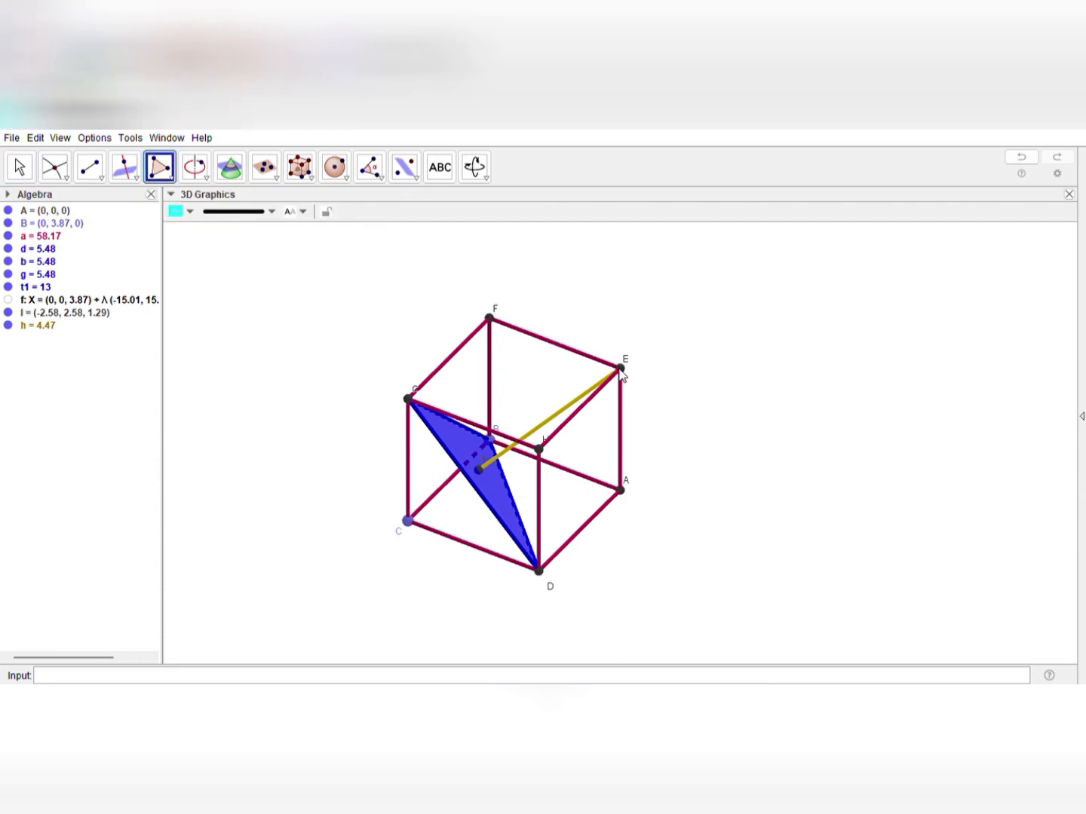
{"action": "left_click", "coordinate": [479, 470]}
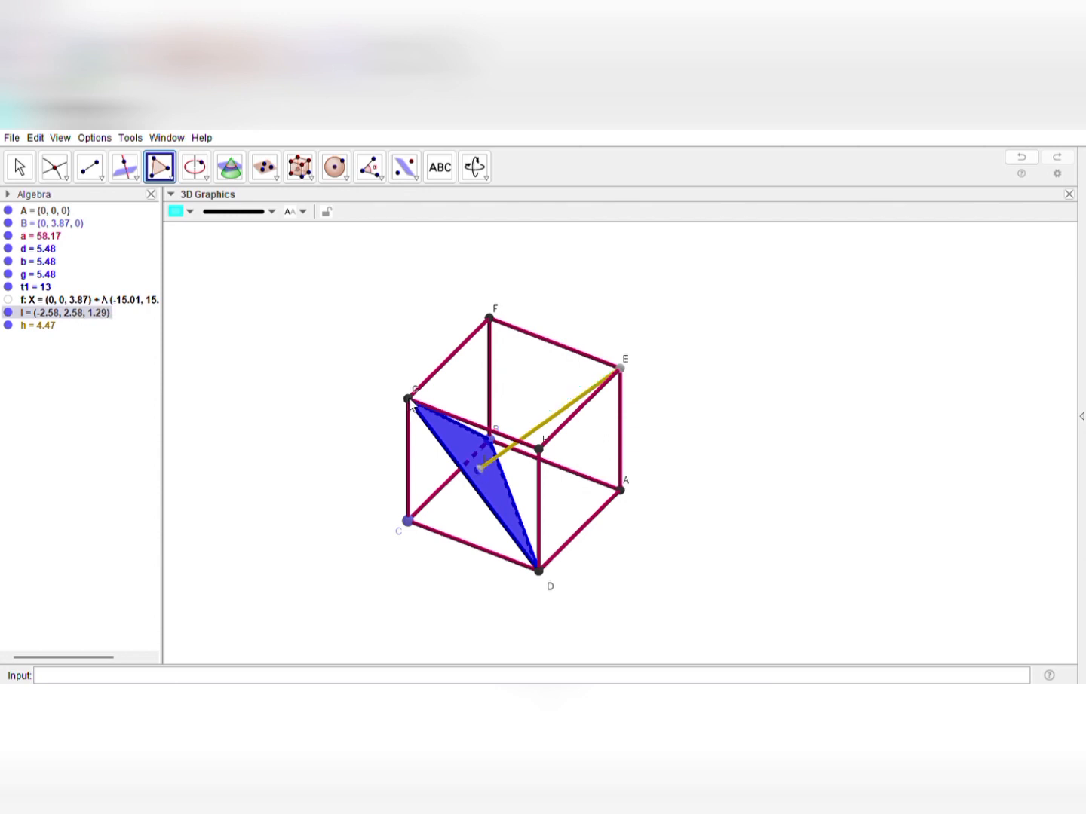
{"action": "left_click", "coordinate": [409, 401]}
{"action": "left_click", "coordinate": [606, 377]}
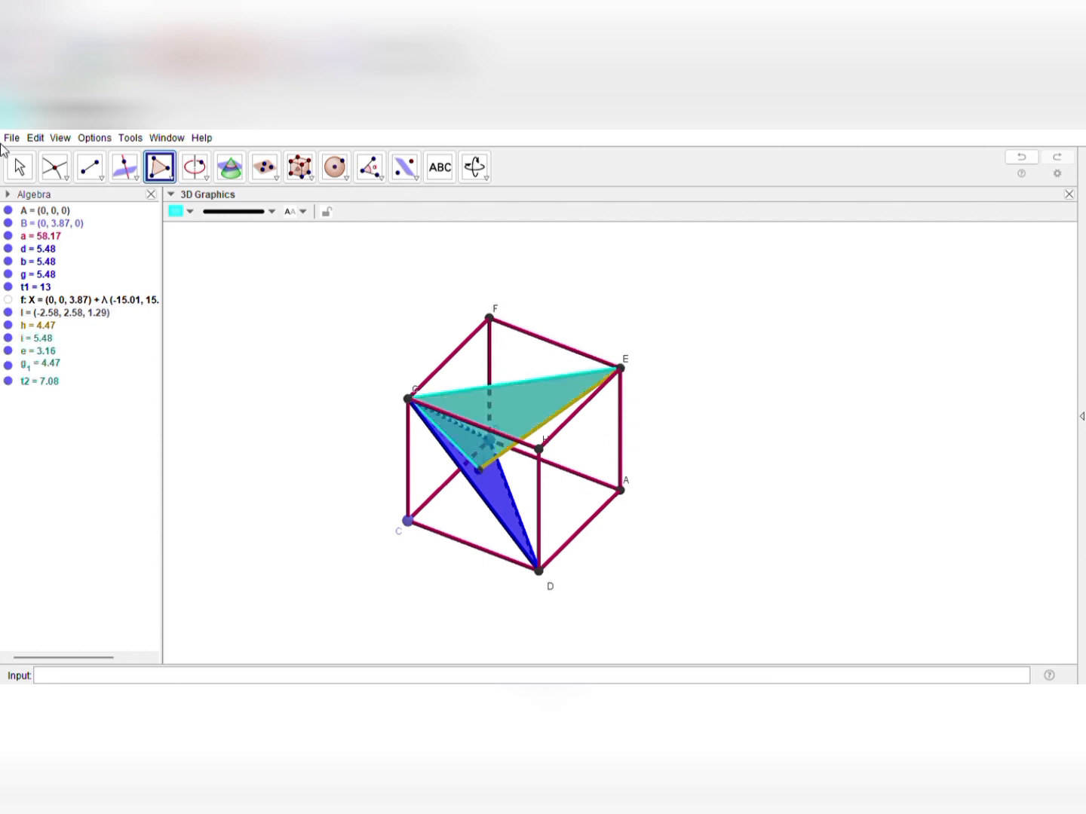
{"action": "left_click", "coordinate": [32, 170]}
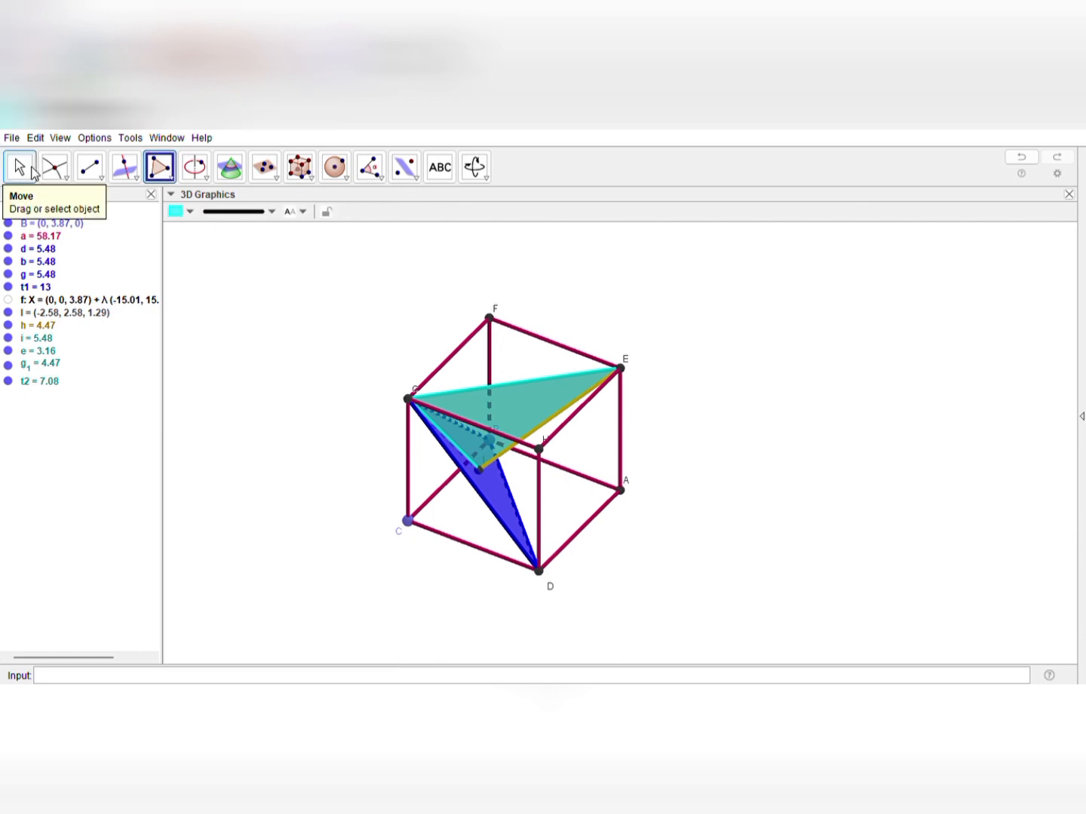
{"action": "left_click_drag", "start_coordinate": [701, 437], "coordinate": [625, 402]}
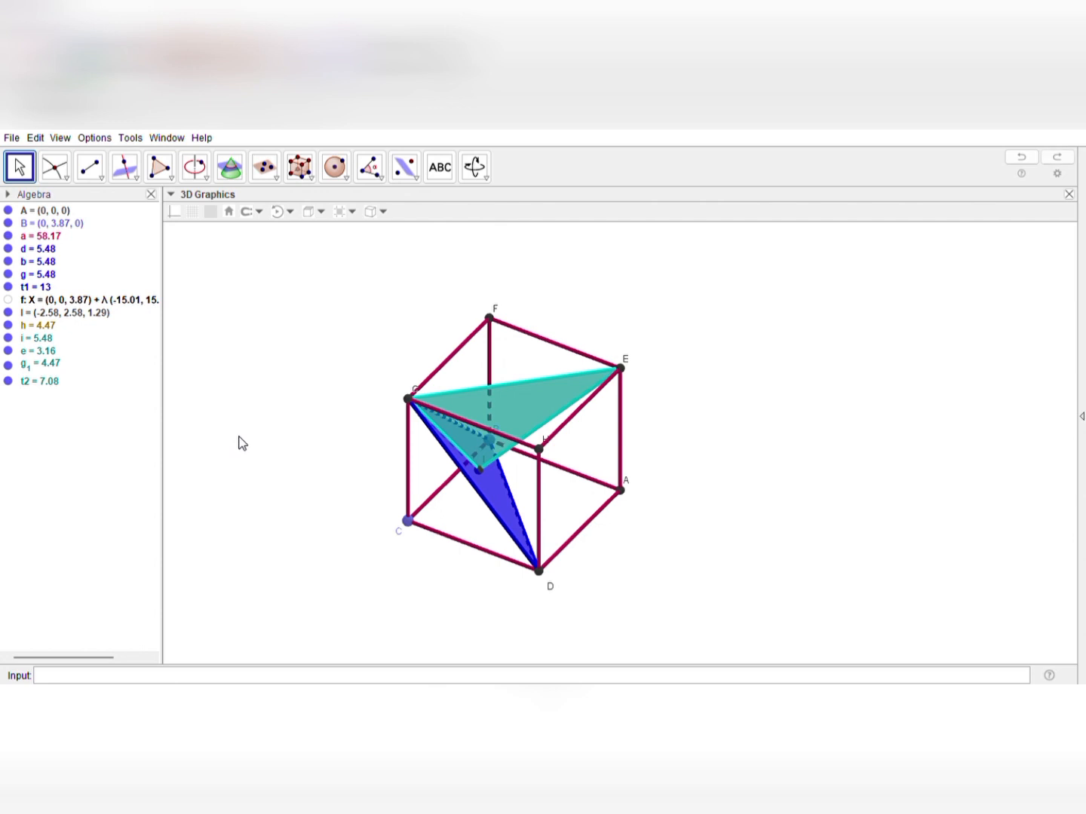
{"action": "key", "text": "ctrl+z"}
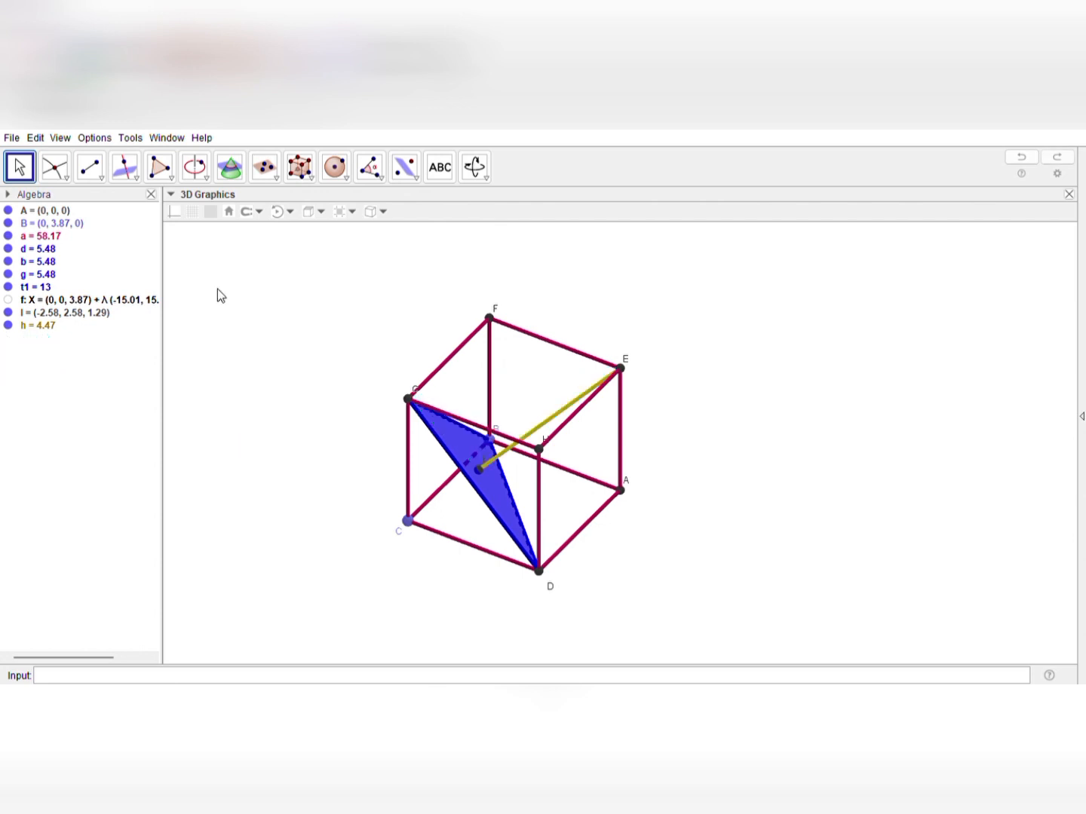
Construct the midpoint of side DB of the blue triangle with the Midpoint tool
{"action": "right_click_drag", "start_coordinate": [622, 609], "coordinate": [571, 290]}
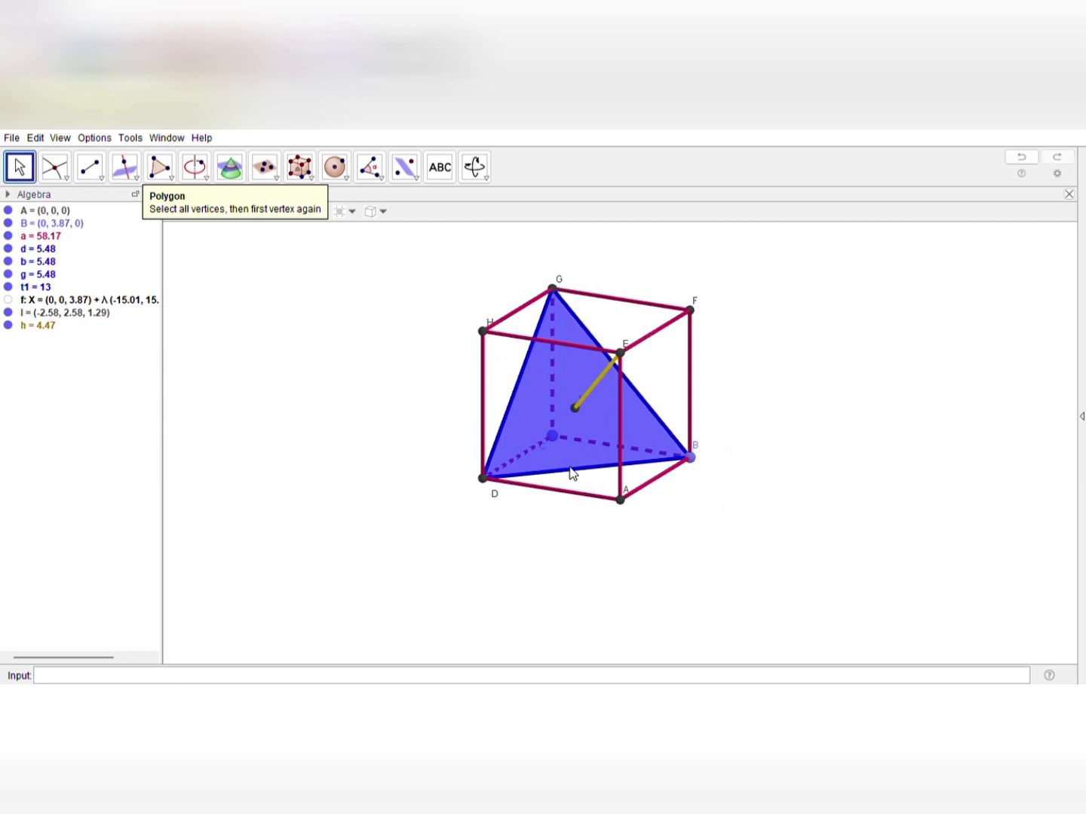
{"action": "left_click", "coordinate": [54, 167]}
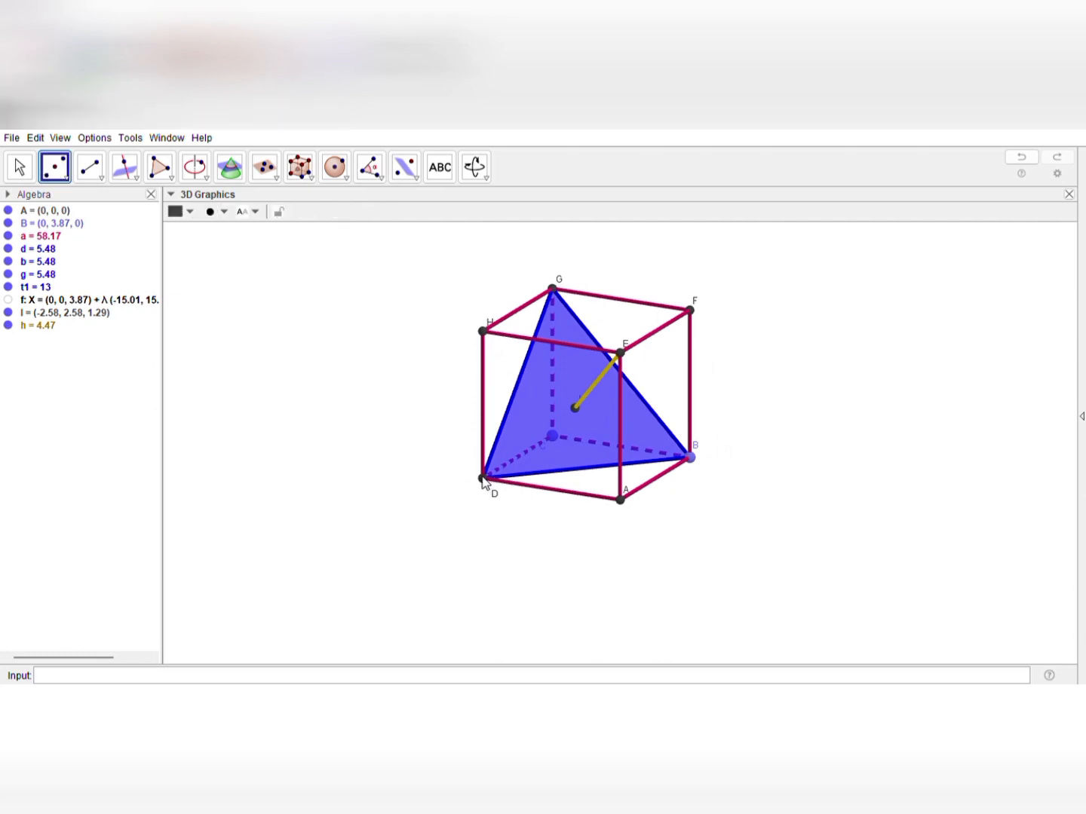
{"action": "left_click", "coordinate": [691, 459]}
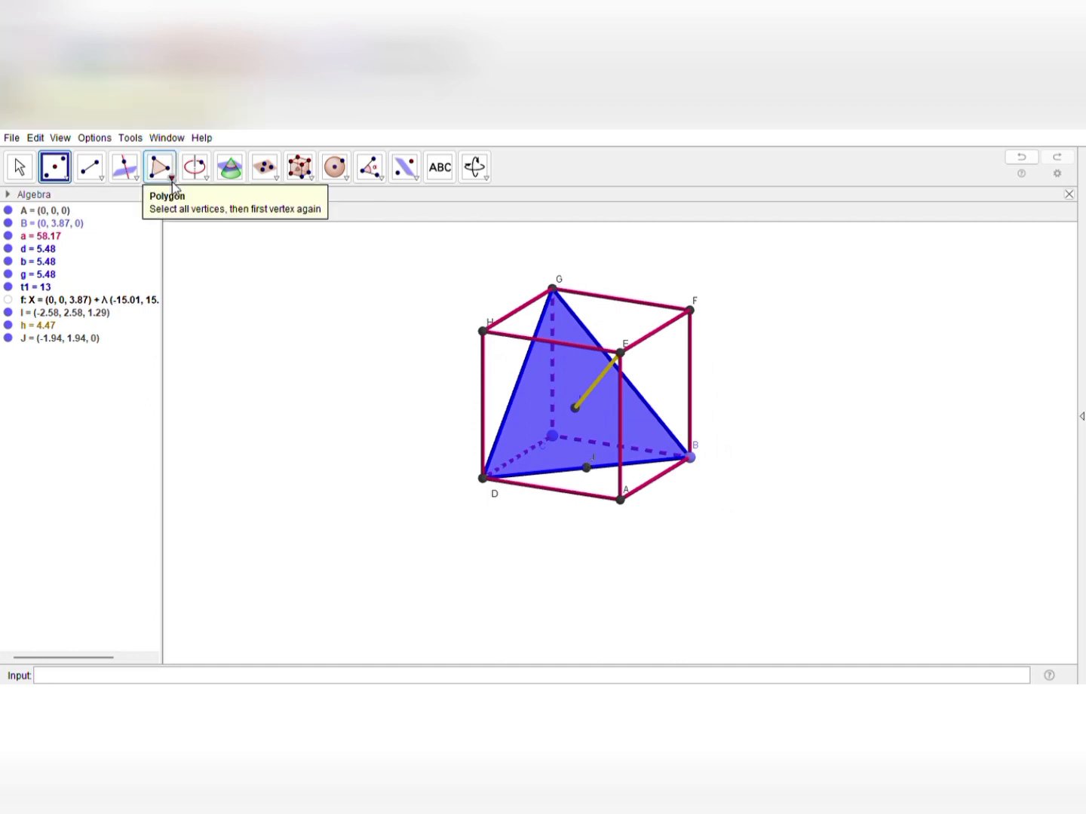
Draw a cyan triangle through vertex E, vertex G and the midpoint of DB with the Polygon tool
{"action": "left_click", "coordinate": [168, 175]}
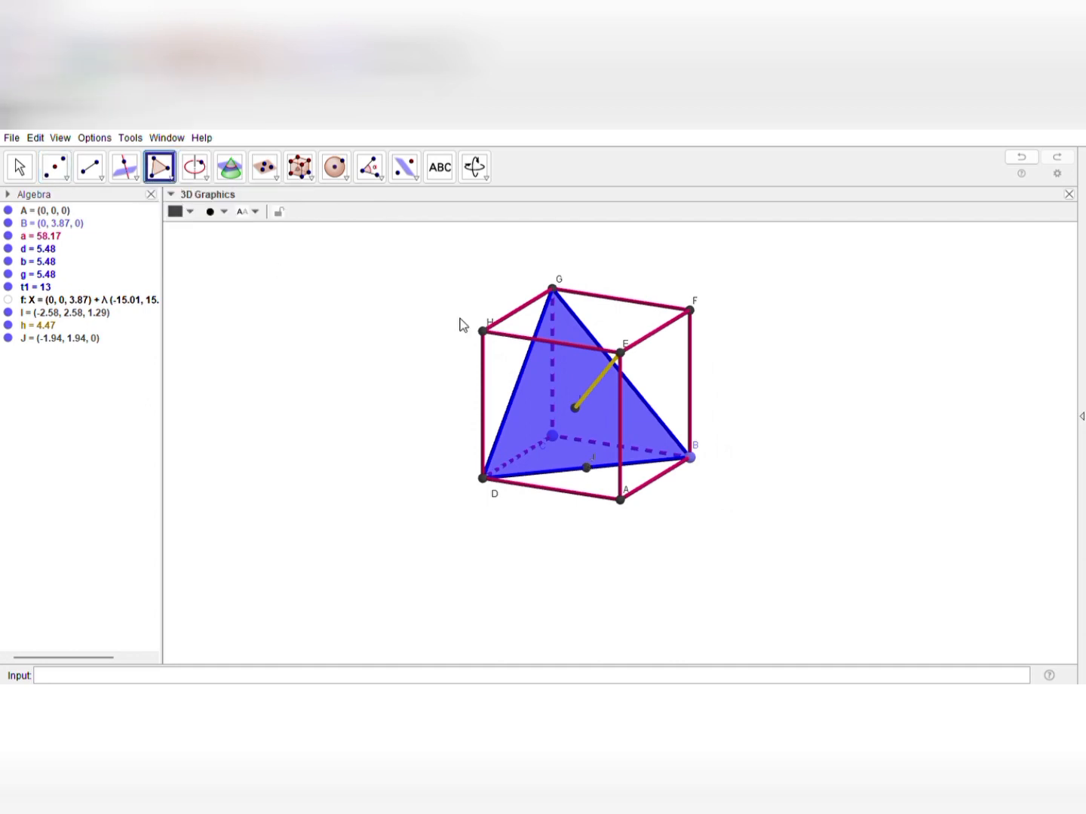
{"action": "left_click", "coordinate": [620, 353]}
{"action": "left_click", "coordinate": [566, 293]}
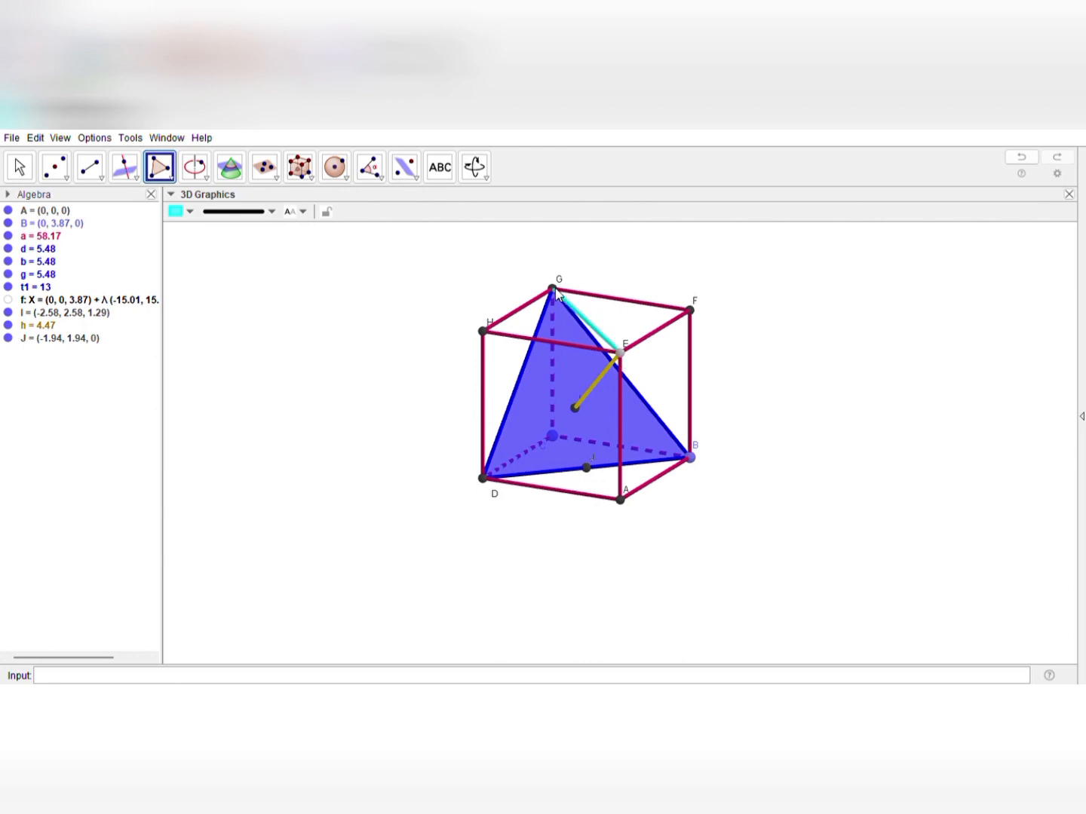
{"action": "left_click", "coordinate": [580, 415]}
{"action": "left_click", "coordinate": [587, 467]}
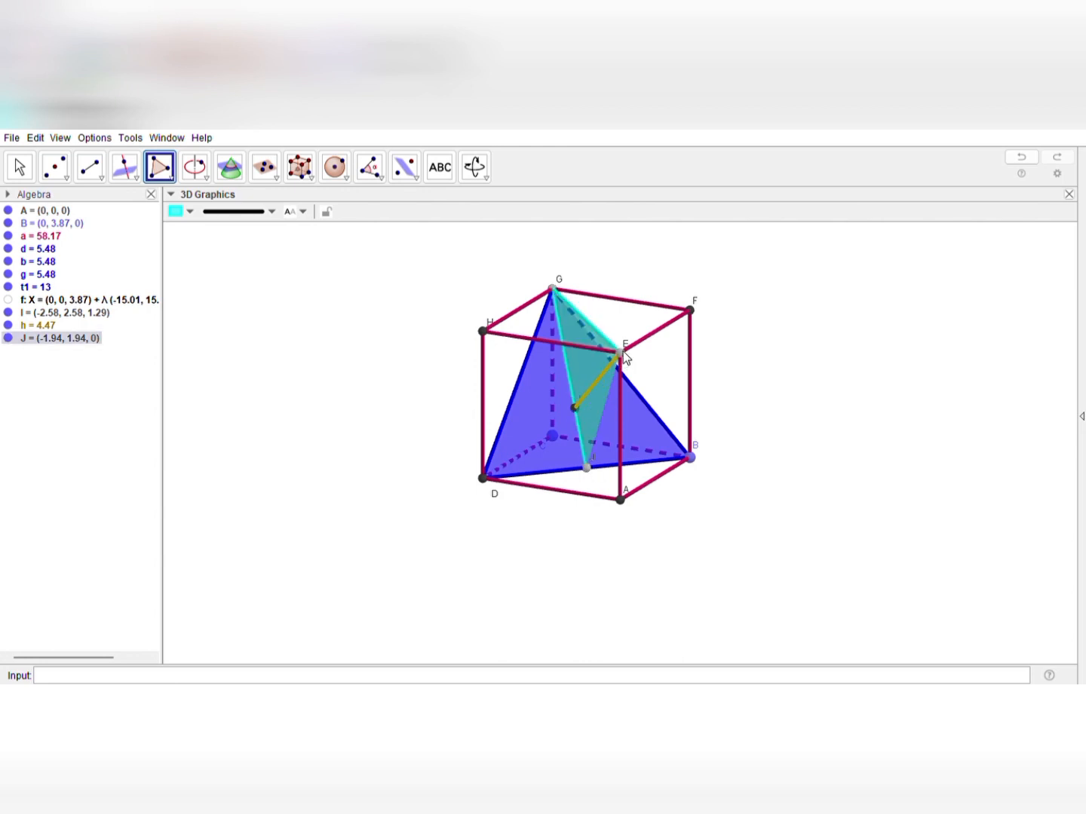
{"action": "left_click", "coordinate": [621, 353]}
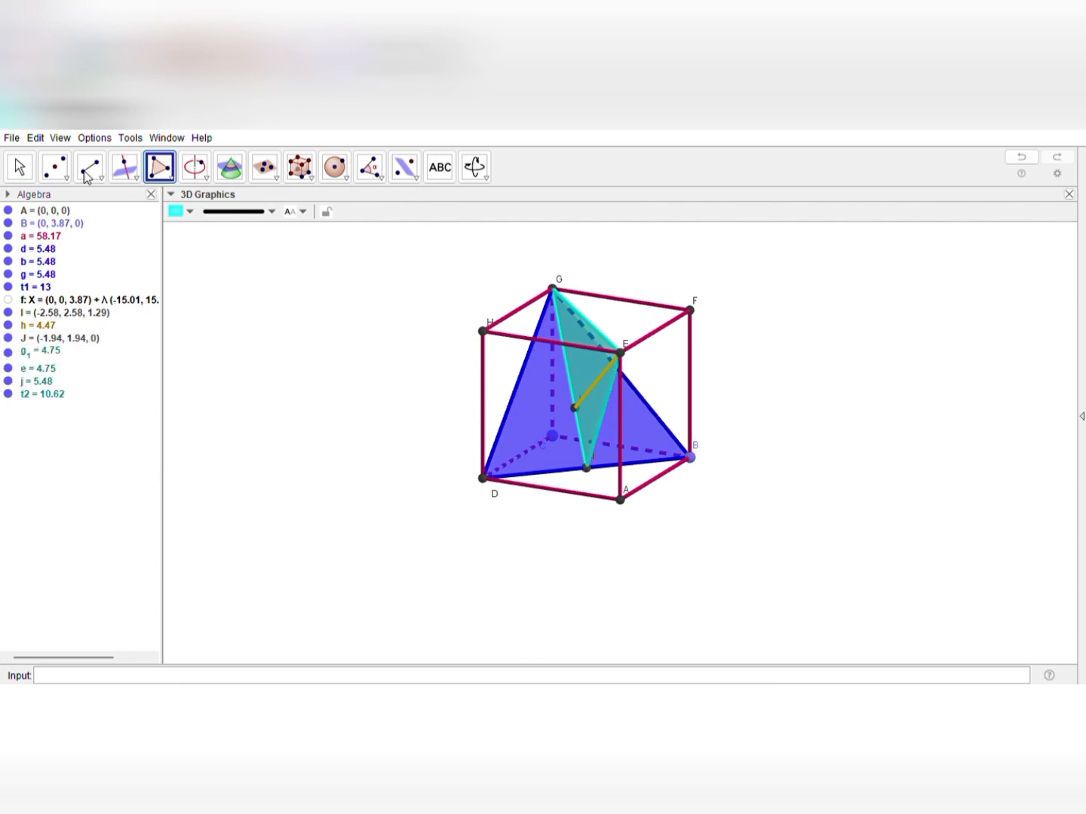
{"action": "key", "text": "Escape"}
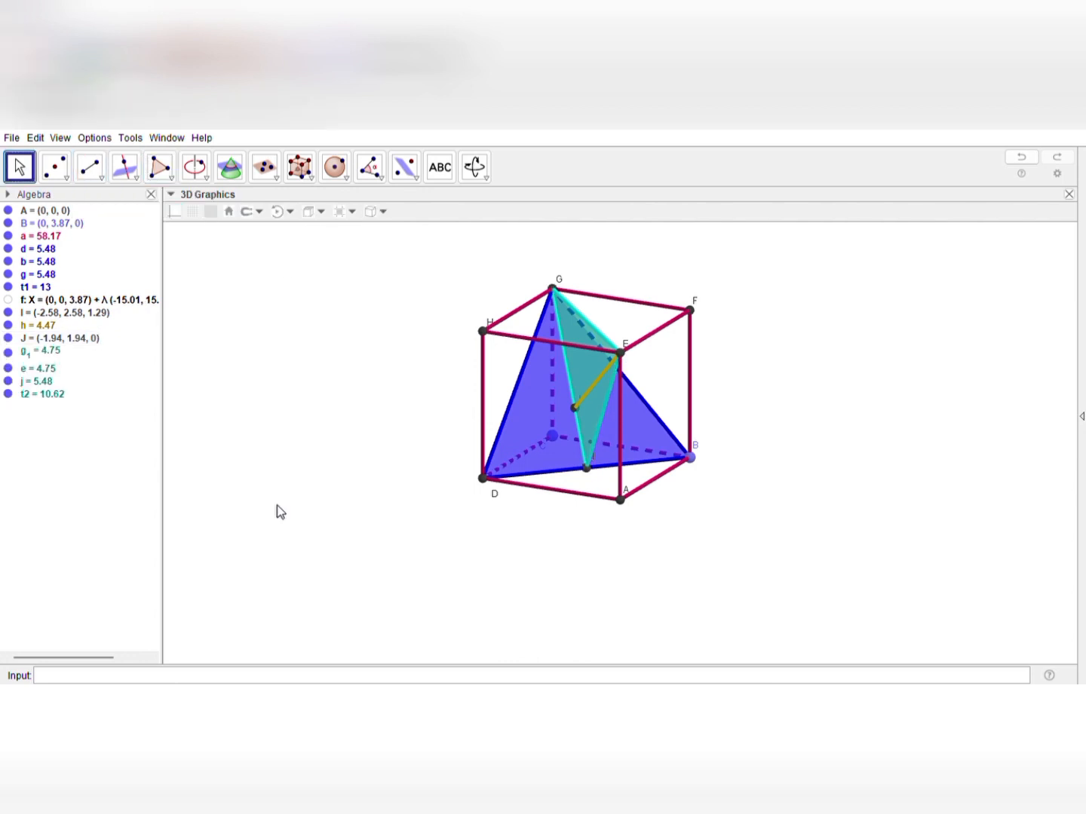
{"action": "mouse_move", "coordinate": [276, 511]}
{"action": "left_mouse_down"}
{"action": "mouse_move", "coordinate": [330, 504]}
{"action": "mouse_move", "coordinate": [286, 499]}
{"action": "mouse_move", "coordinate": [309, 492]}
{"action": "mouse_move", "coordinate": [303, 501]}
{"action": "mouse_move", "coordinate": [335, 499]}
{"action": "mouse_move", "coordinate": [312, 479]}
{"action": "mouse_move", "coordinate": [285, 490]}
{"action": "mouse_move", "coordinate": [303, 512]}
{"action": "mouse_move", "coordinate": [306, 495]}
{"action": "mouse_move", "coordinate": [289, 498]}
{"action": "left_mouse_up"}
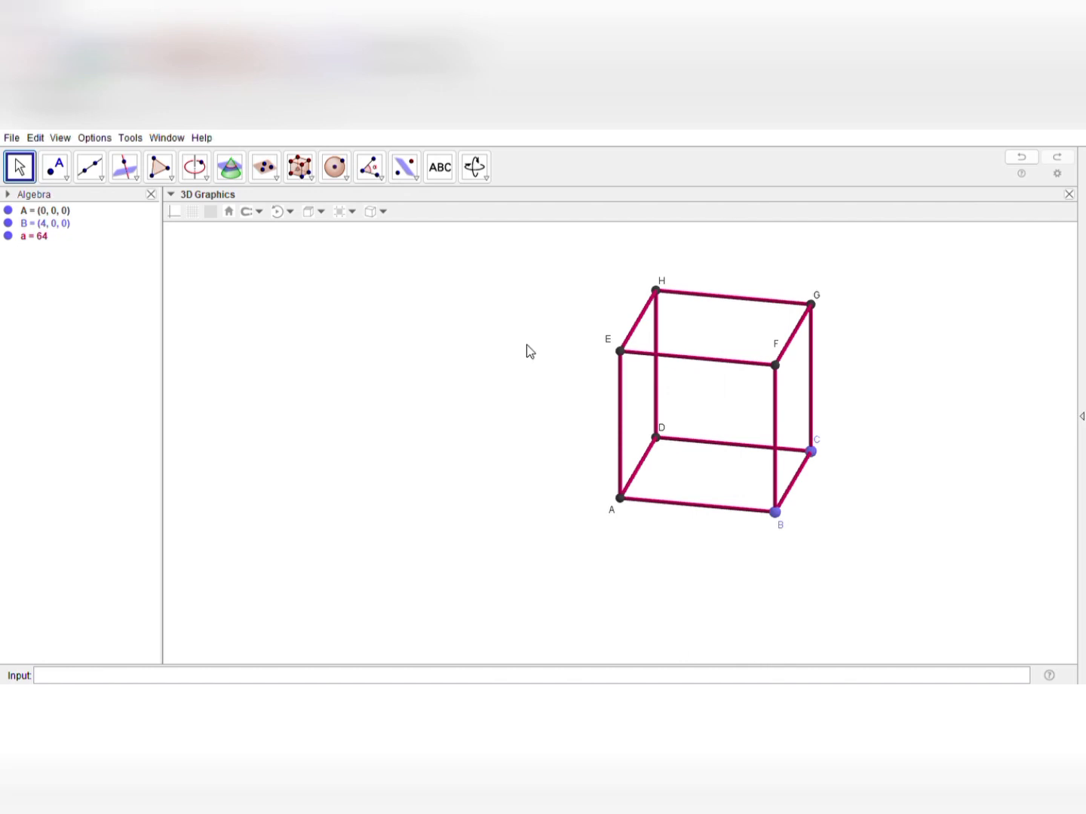
Color the cube's parallel edges BC and FG lime green
{"action": "left_click", "coordinate": [793, 491]}
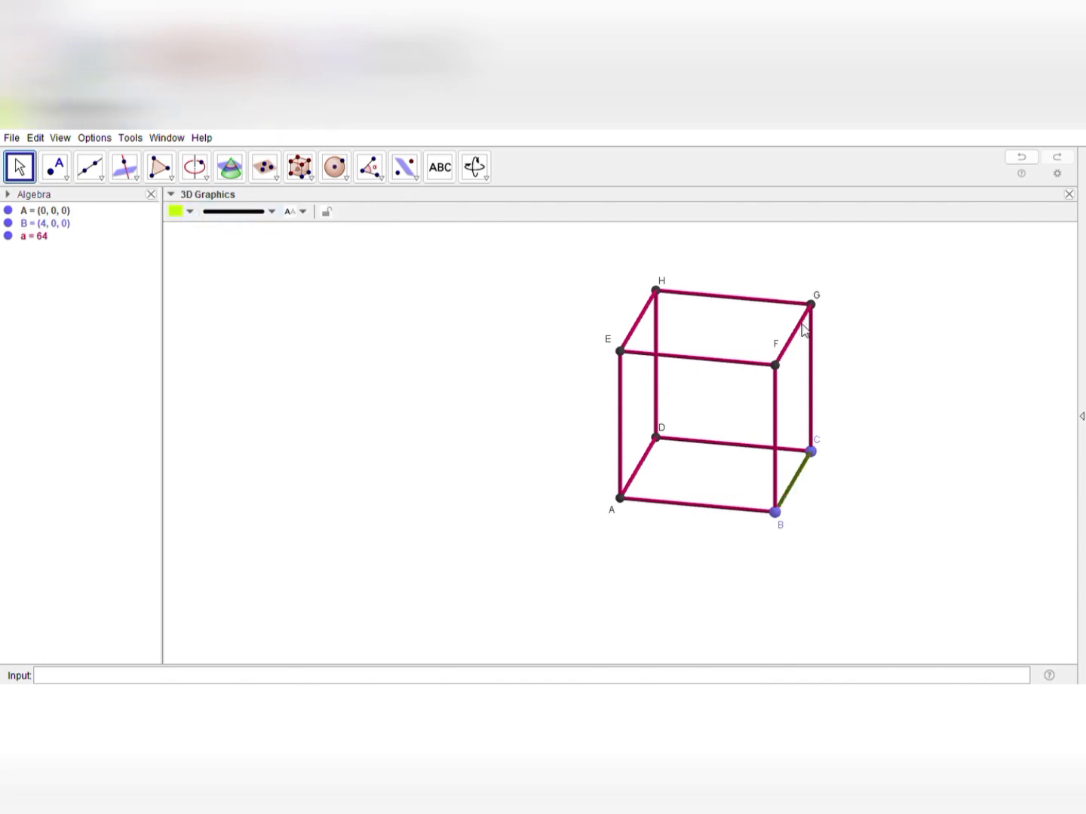
{"action": "left_click", "coordinate": [803, 331]}
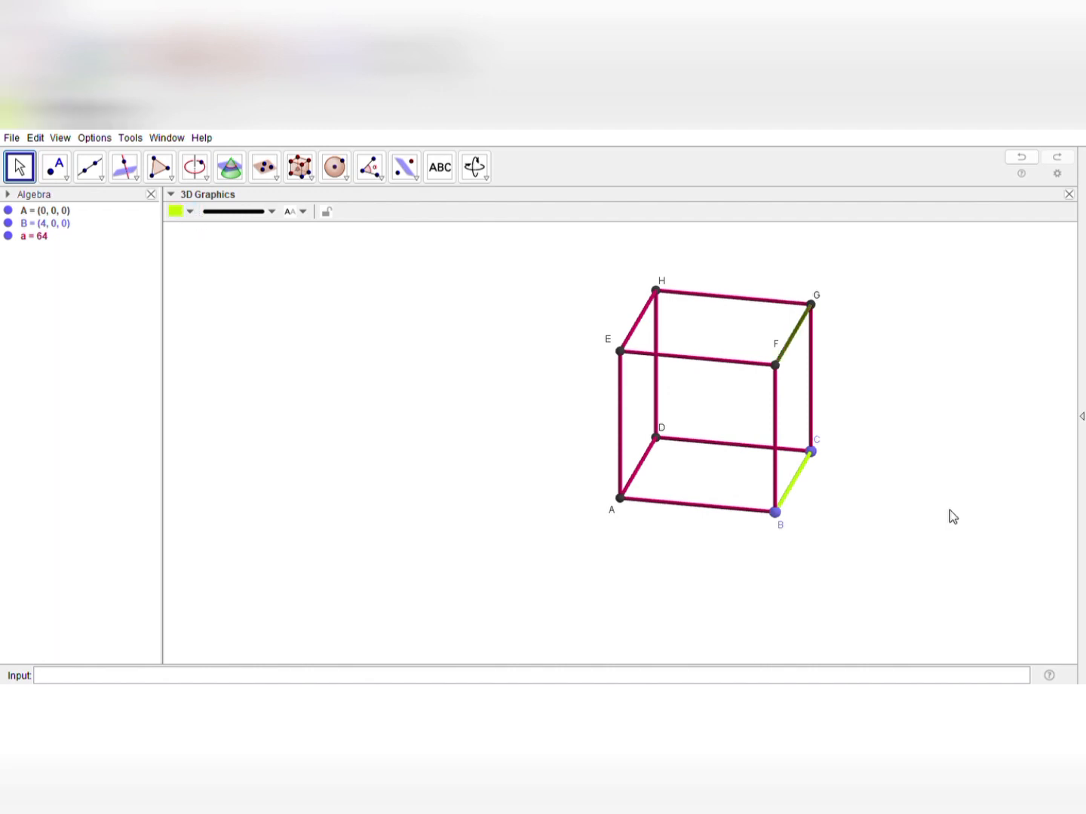
{"action": "left_click_drag", "start_coordinate": [948, 510], "coordinate": [882, 500]}
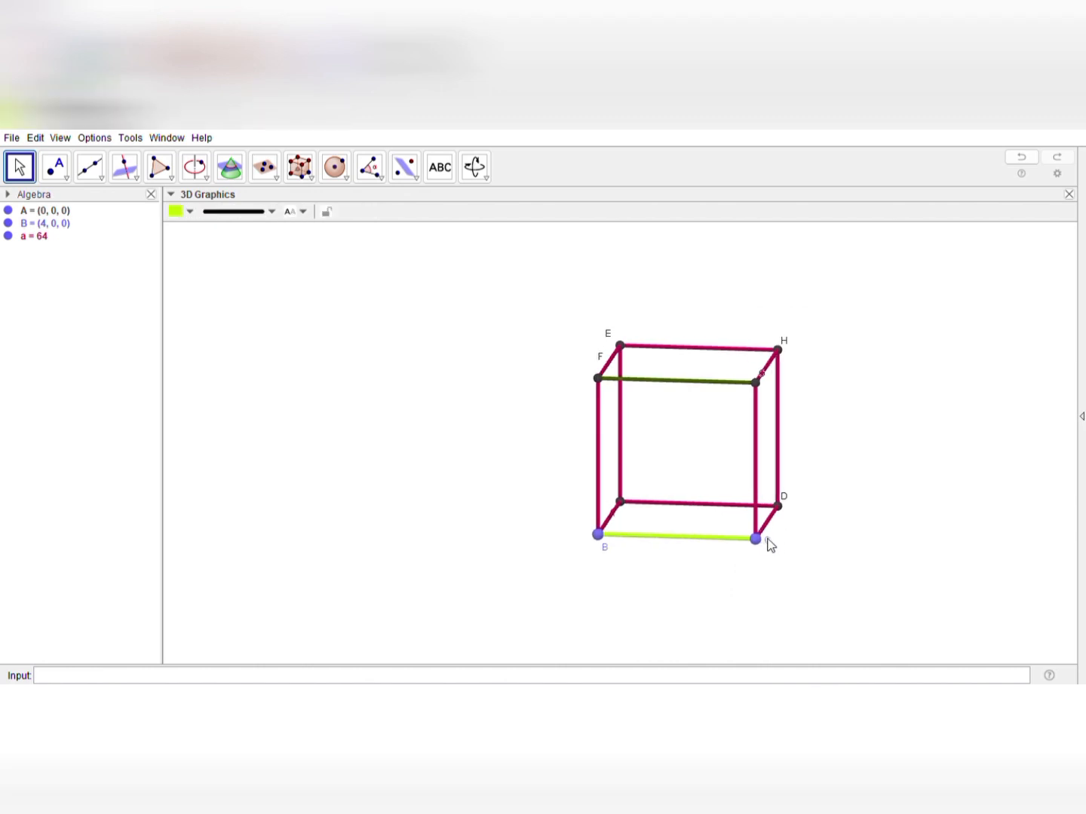
{"action": "left_click", "coordinate": [757, 373]}
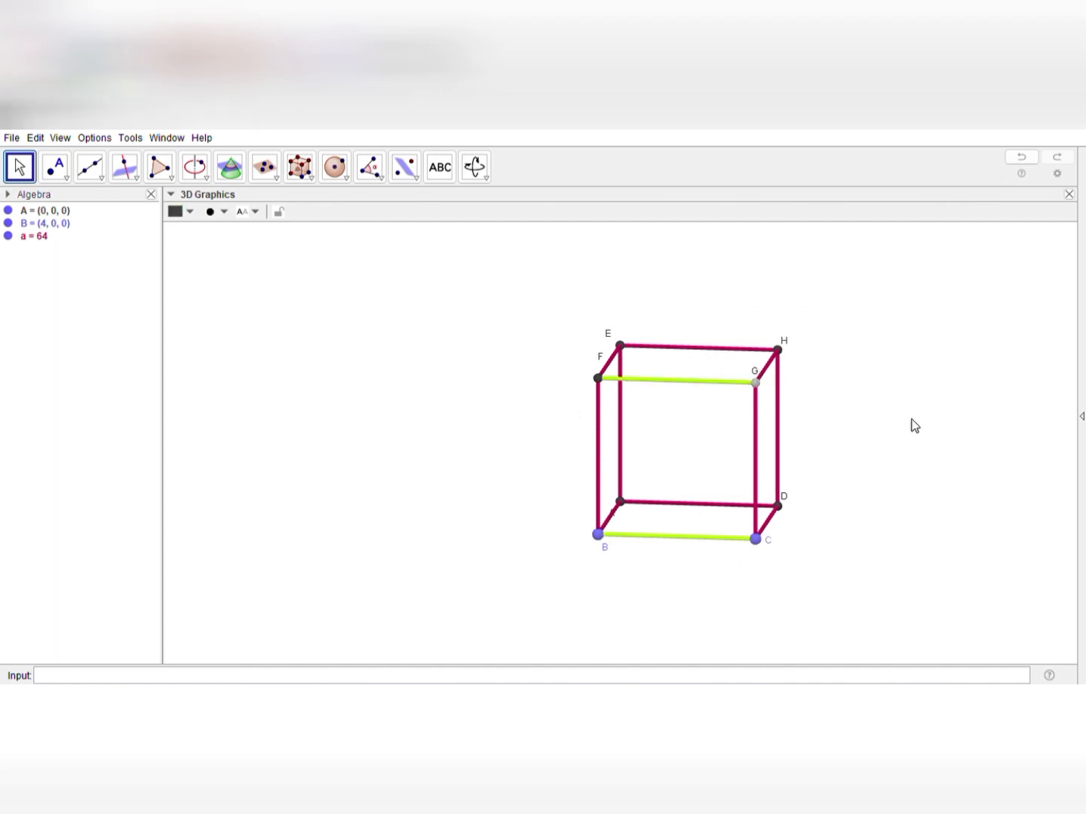
{"action": "key", "text": "Escape"}
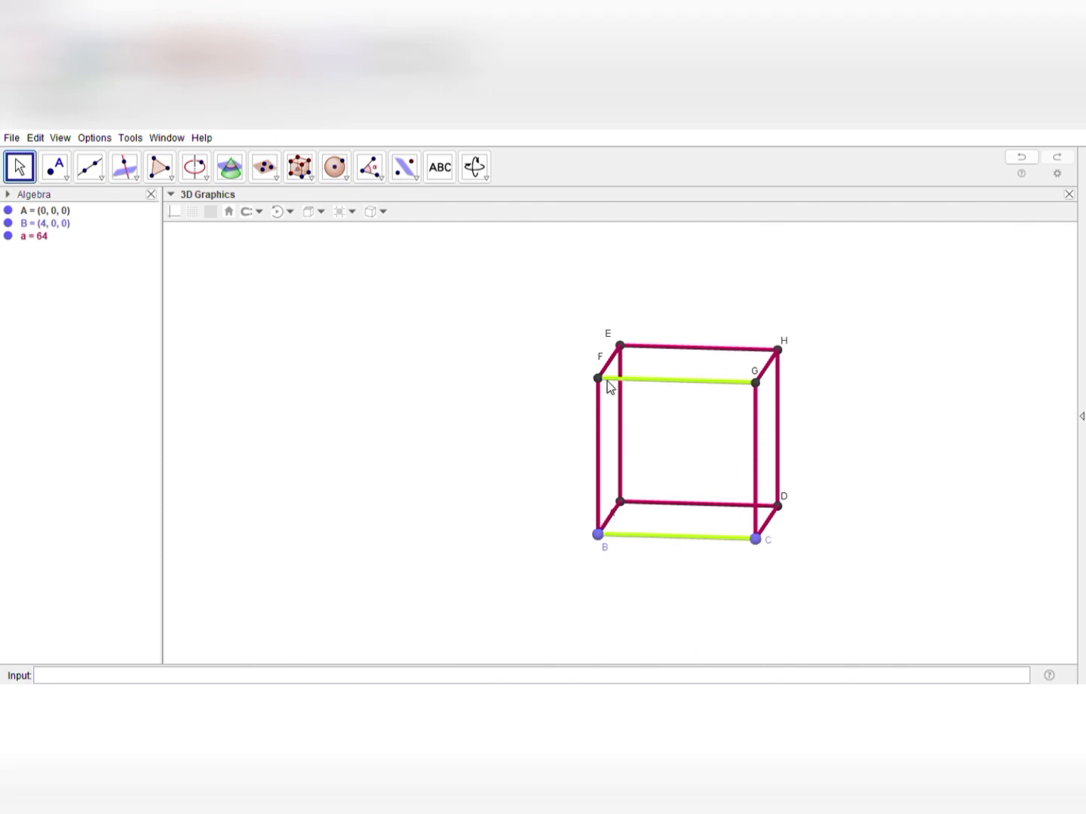
Try four perpendicular lines to edge FG through different points on edge BC with the Perpendicular Line tool
{"action": "left_click", "coordinate": [102, 180]}
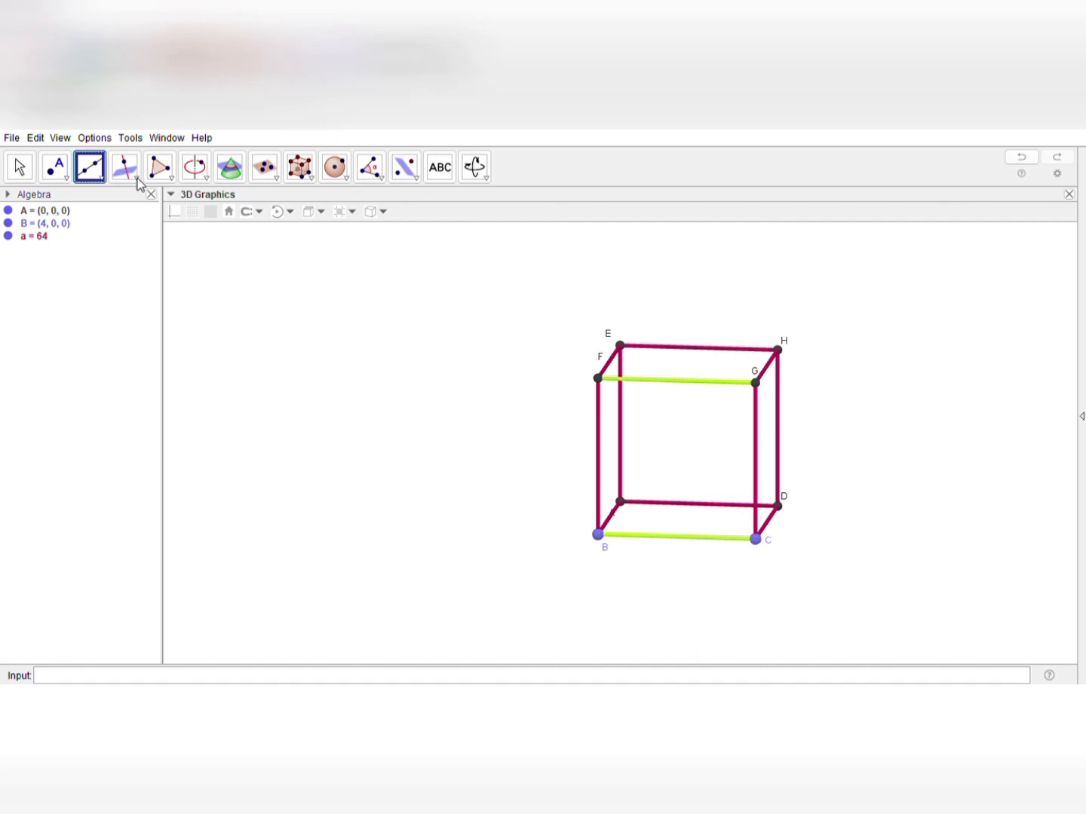
{"action": "left_click", "coordinate": [126, 166]}
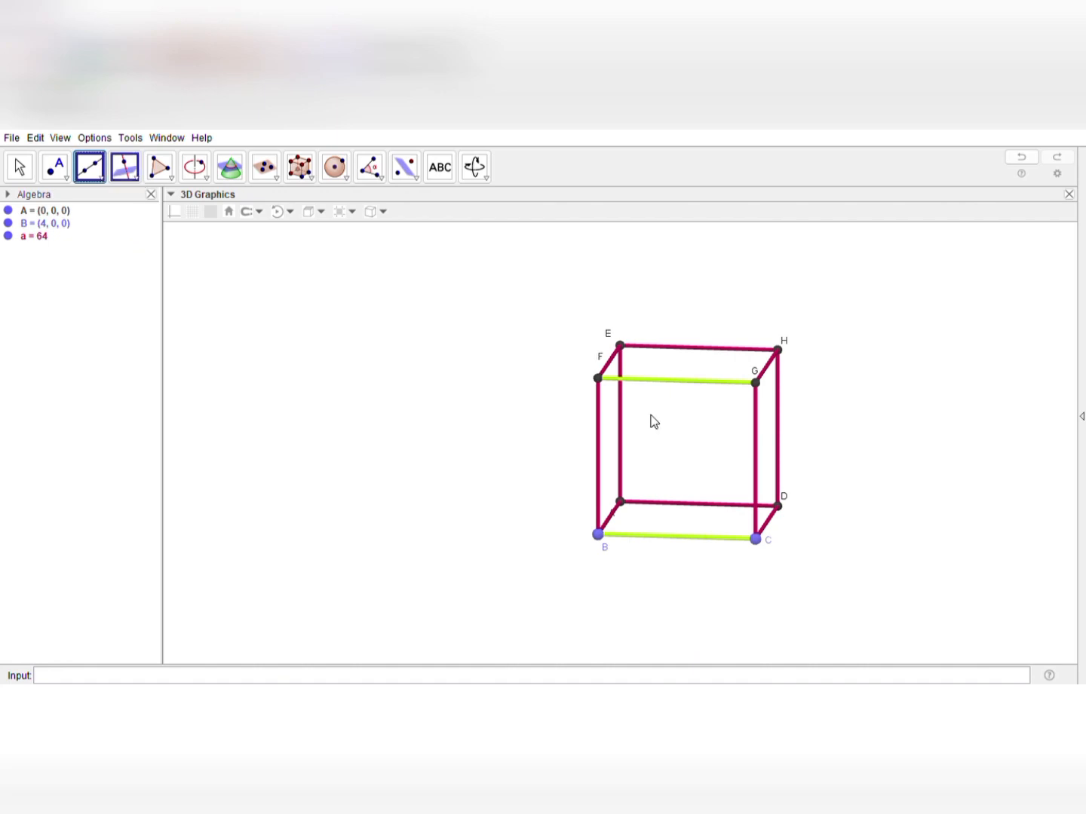
{"action": "left_click", "coordinate": [630, 381]}
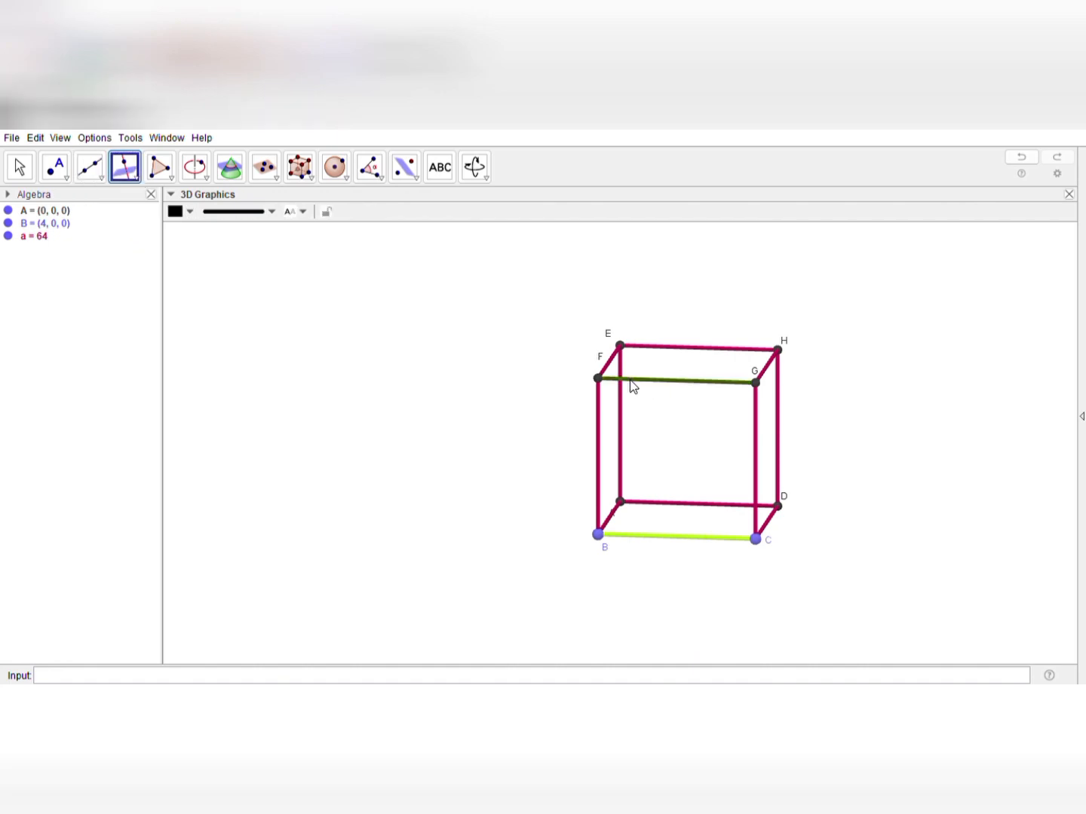
{"action": "left_click", "coordinate": [638, 535]}
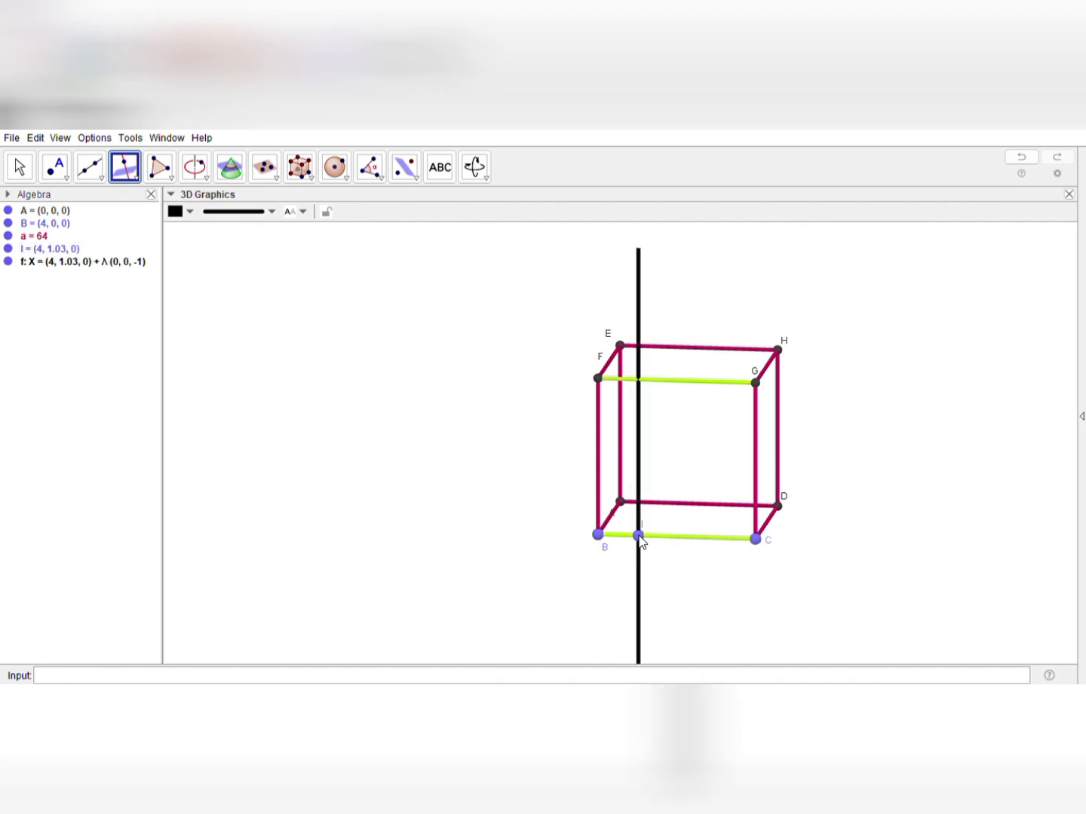
{"action": "left_click", "coordinate": [727, 383]}
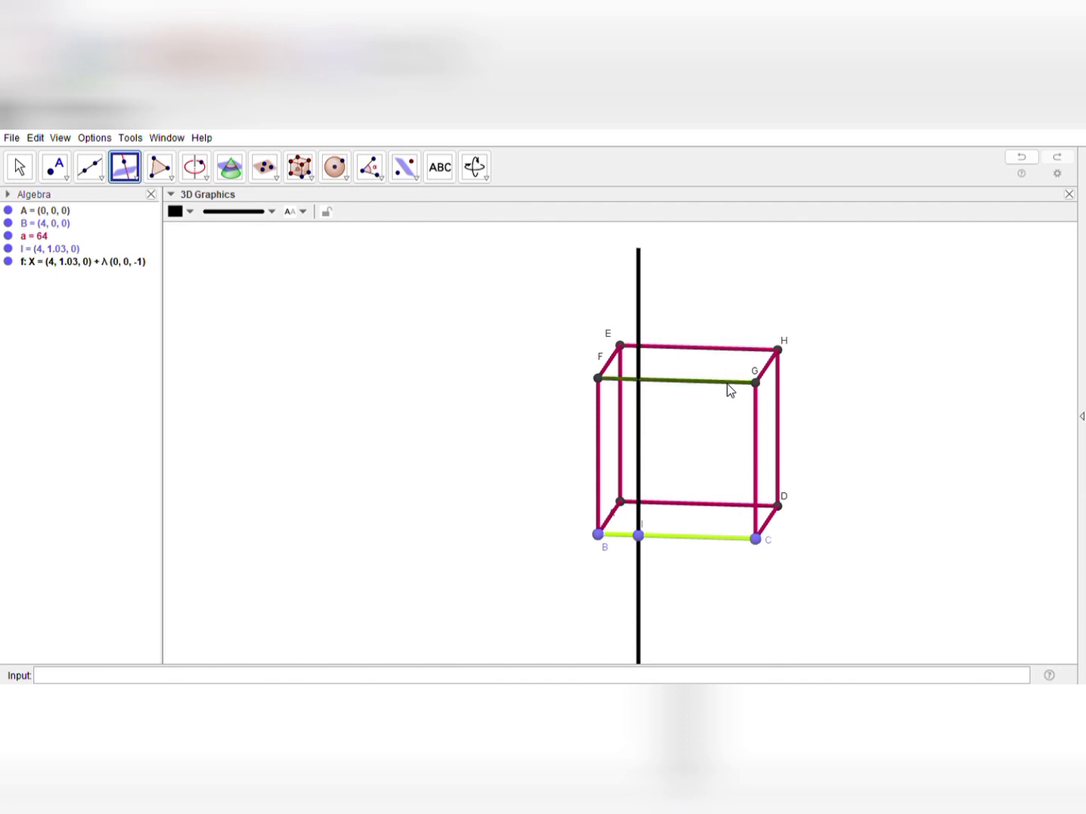
{"action": "left_click", "coordinate": [726, 536]}
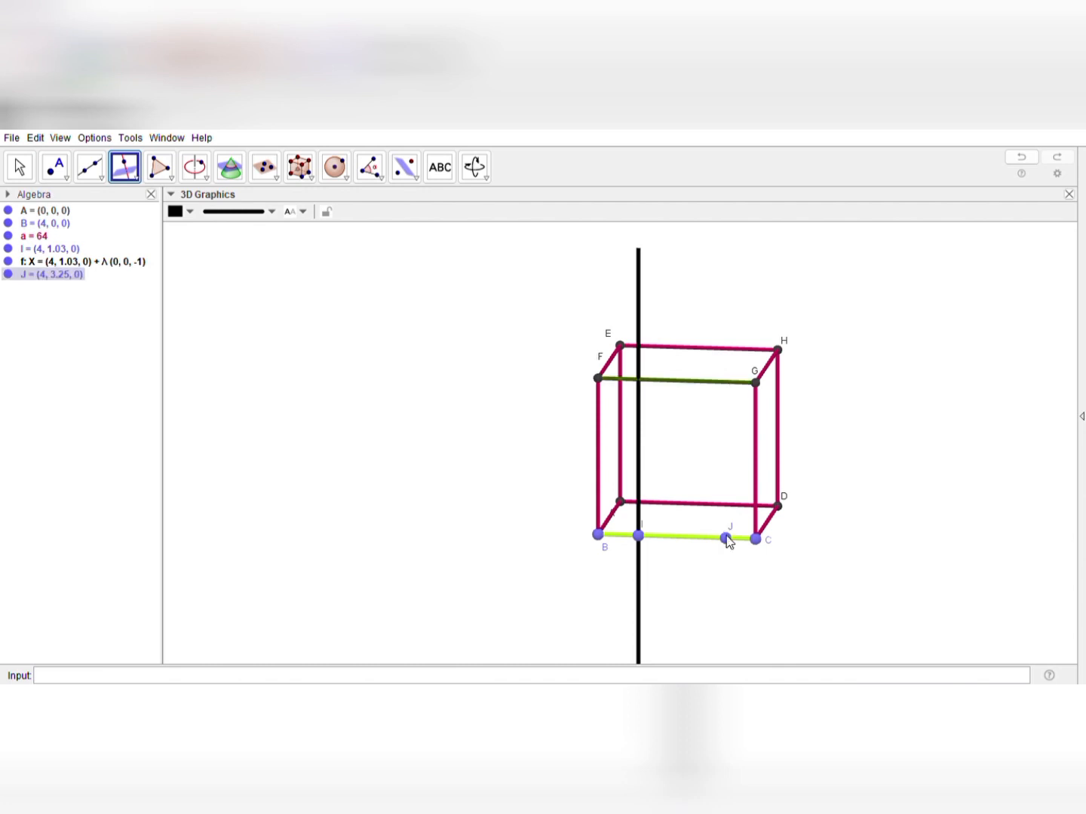
{"action": "left_click", "coordinate": [688, 381]}
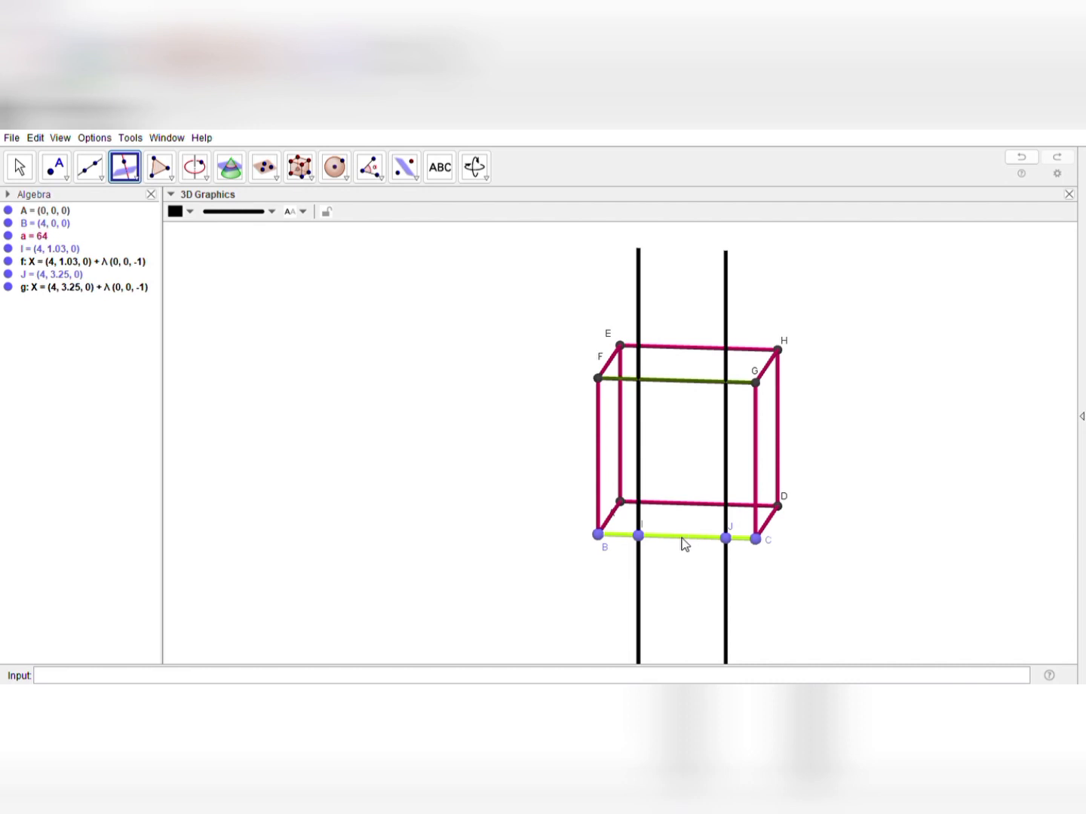
{"action": "left_click", "coordinate": [682, 536]}
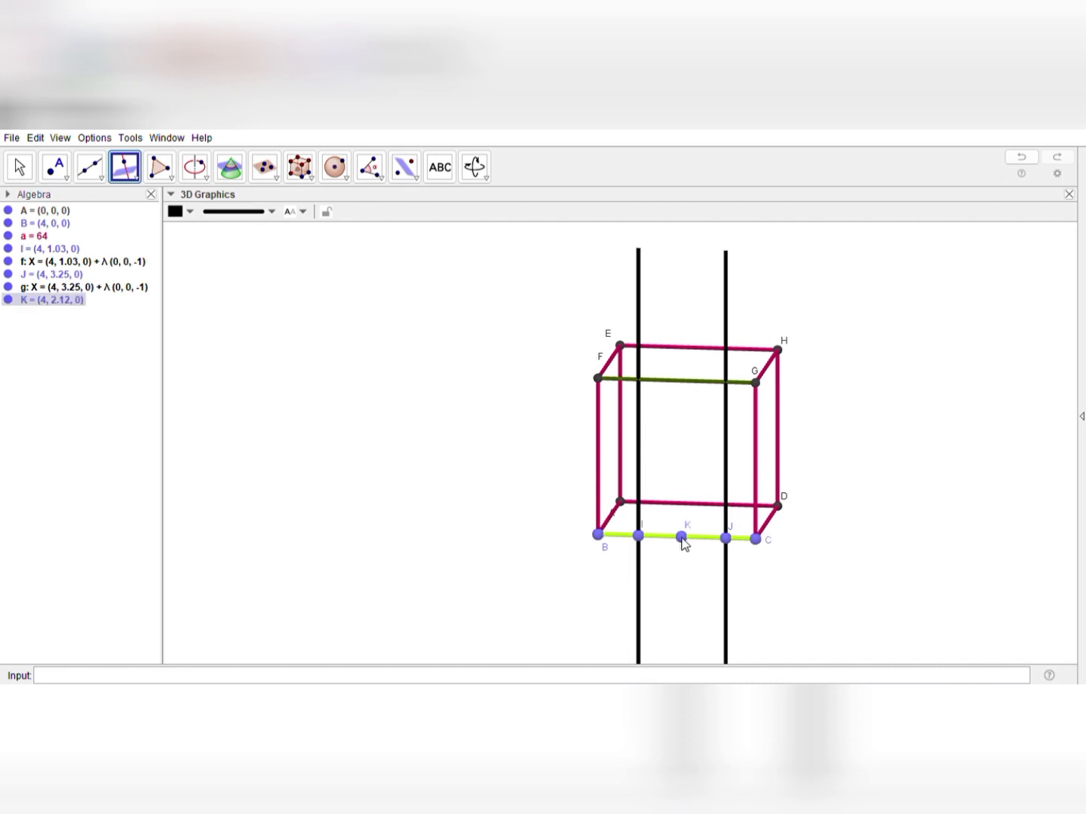
{"action": "left_click", "coordinate": [703, 386]}
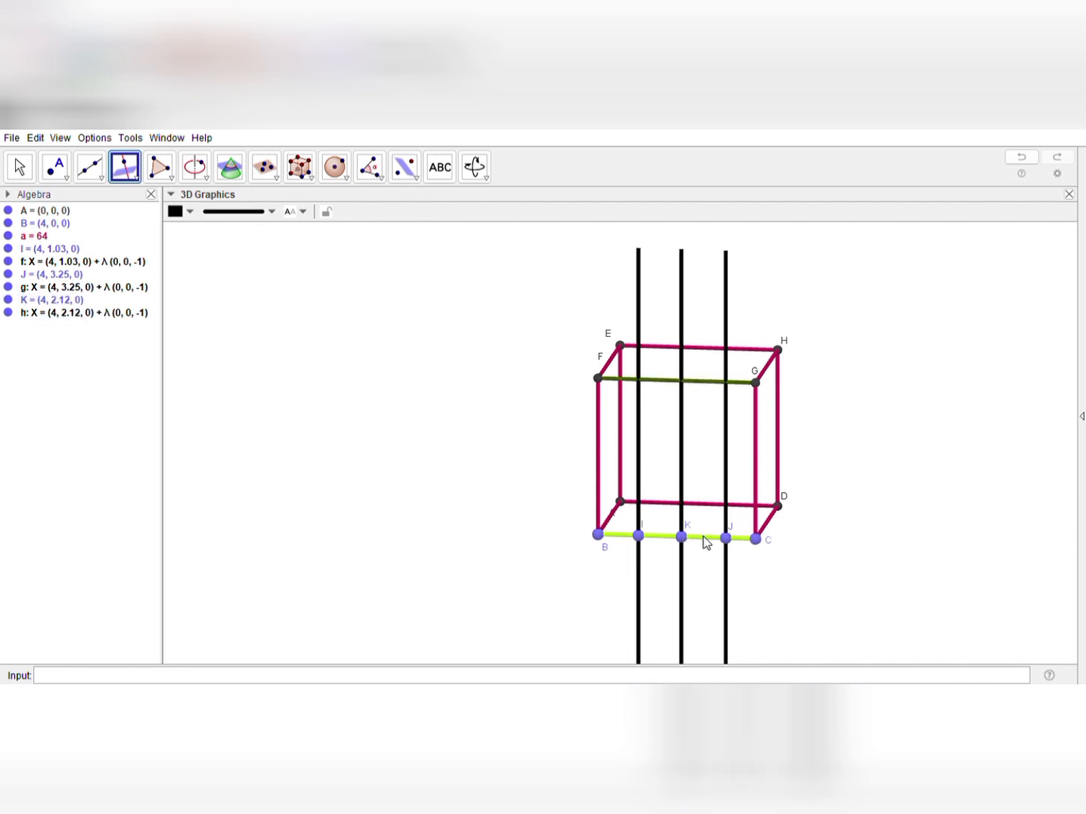
{"action": "left_click", "coordinate": [703, 538]}
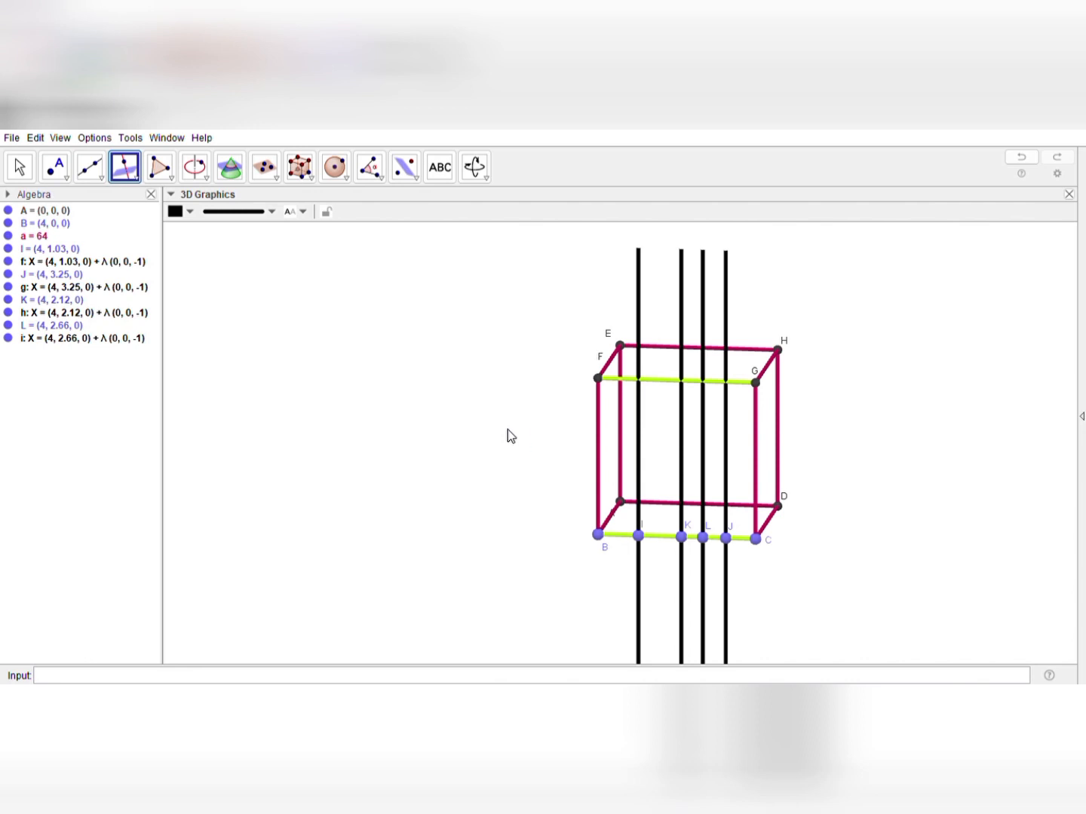
Undo the perpendicular lines drawn between edges BC and FG
{"action": "key", "text": "ctrl+z"}
{"action": "key", "text": "ctrl+z"}
{"action": "key", "text": "ctrl+z"}
{"action": "key", "text": "ctrl+z"}
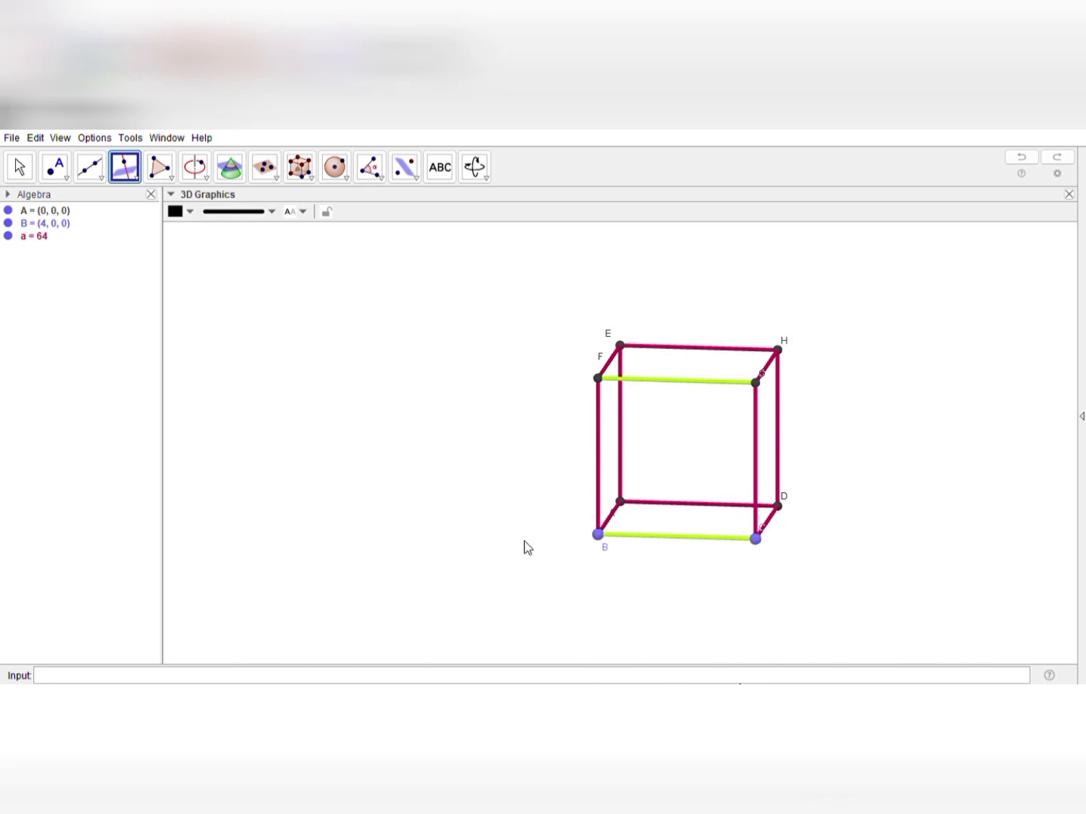
{"action": "left_click", "coordinate": [512, 515]}
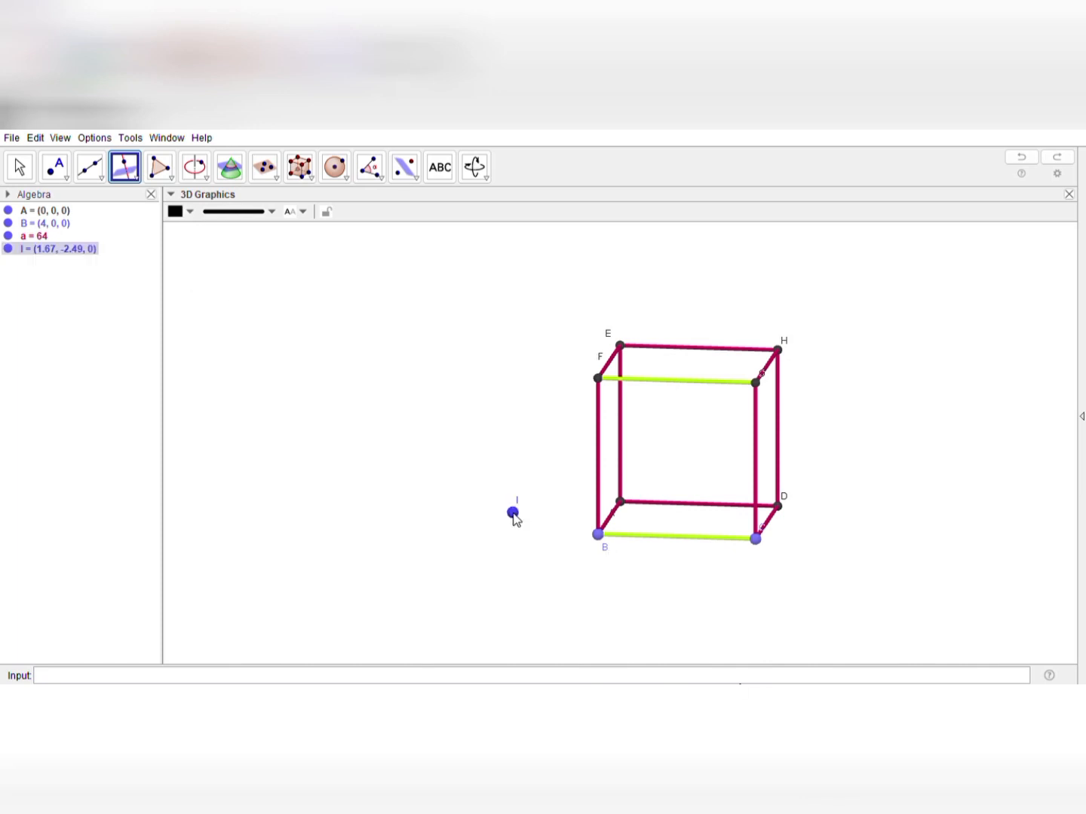
{"action": "left_click", "coordinate": [276, 361]}
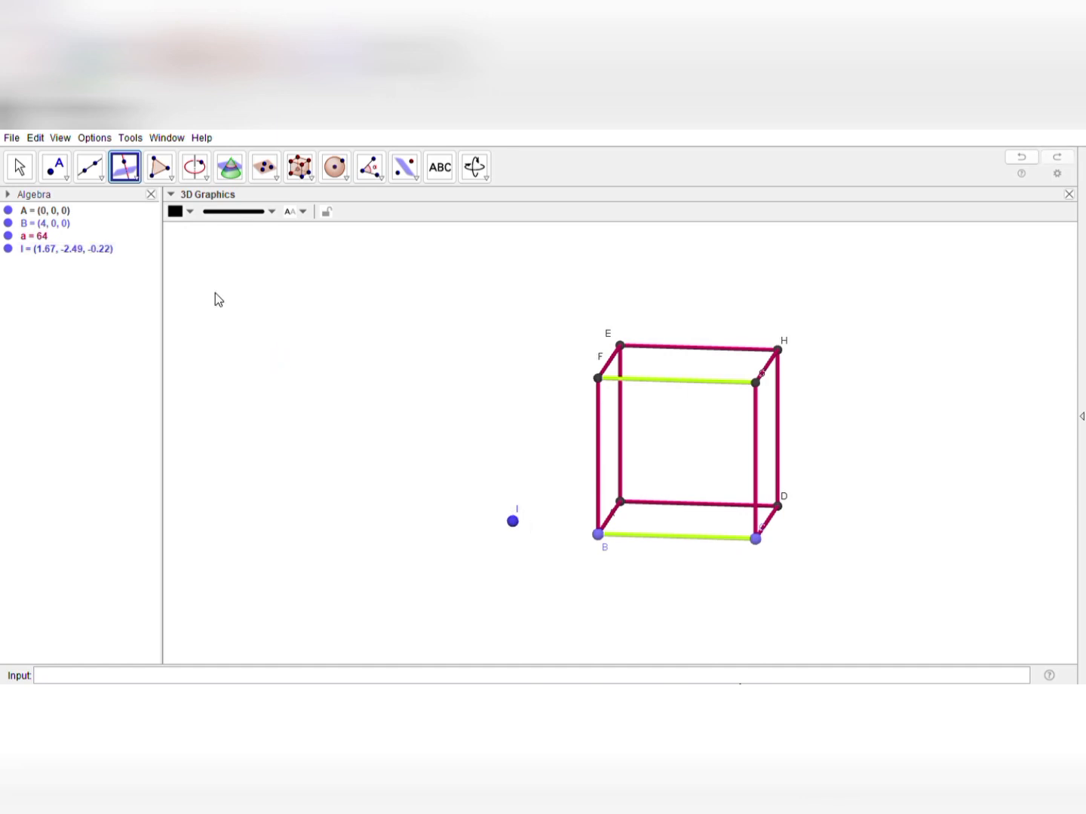
{"action": "key", "text": "ctrl+z"}
Draw the face diagonals AC and GE with the Segment tool
{"action": "left_click", "coordinate": [97, 176]}
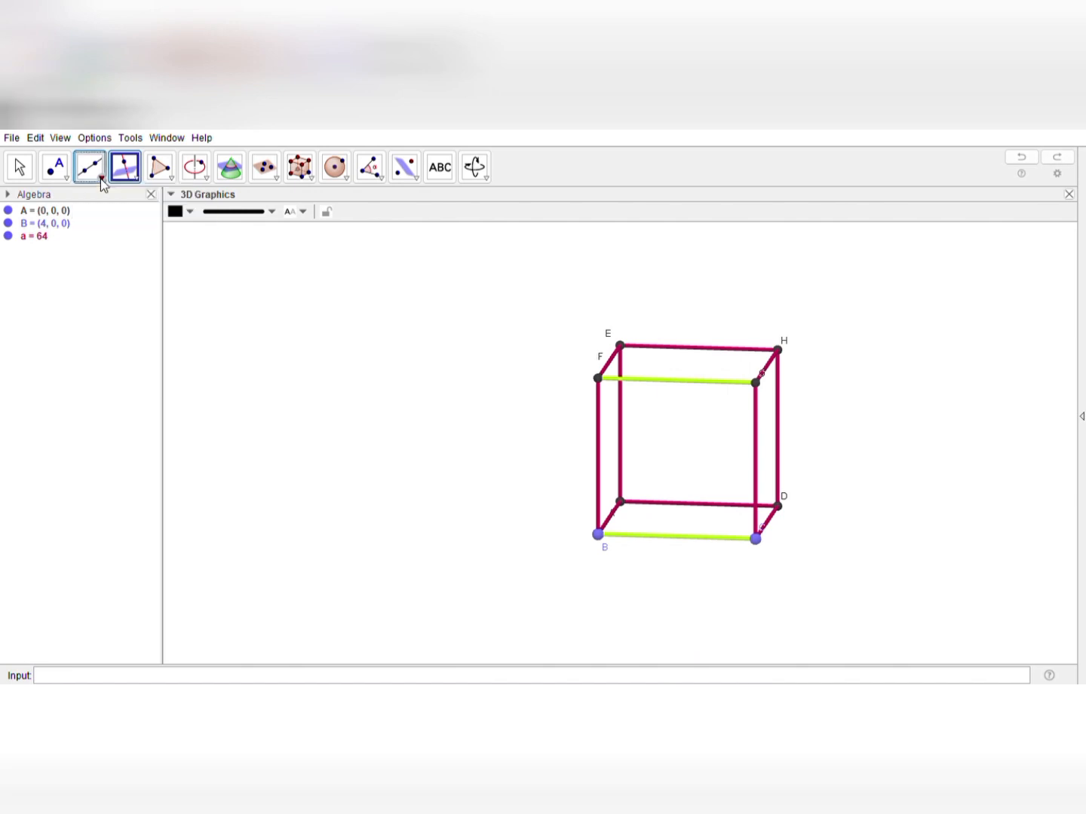
{"action": "left_click", "coordinate": [621, 502]}
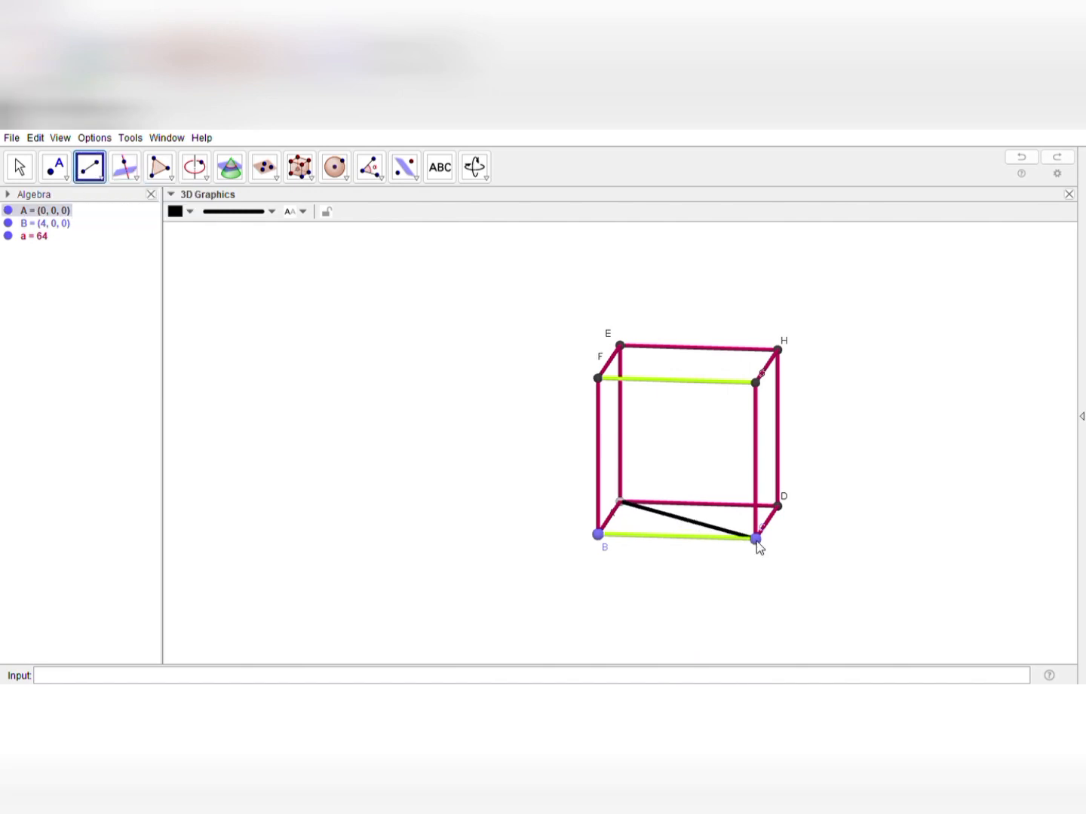
{"action": "left_click", "coordinate": [757, 539]}
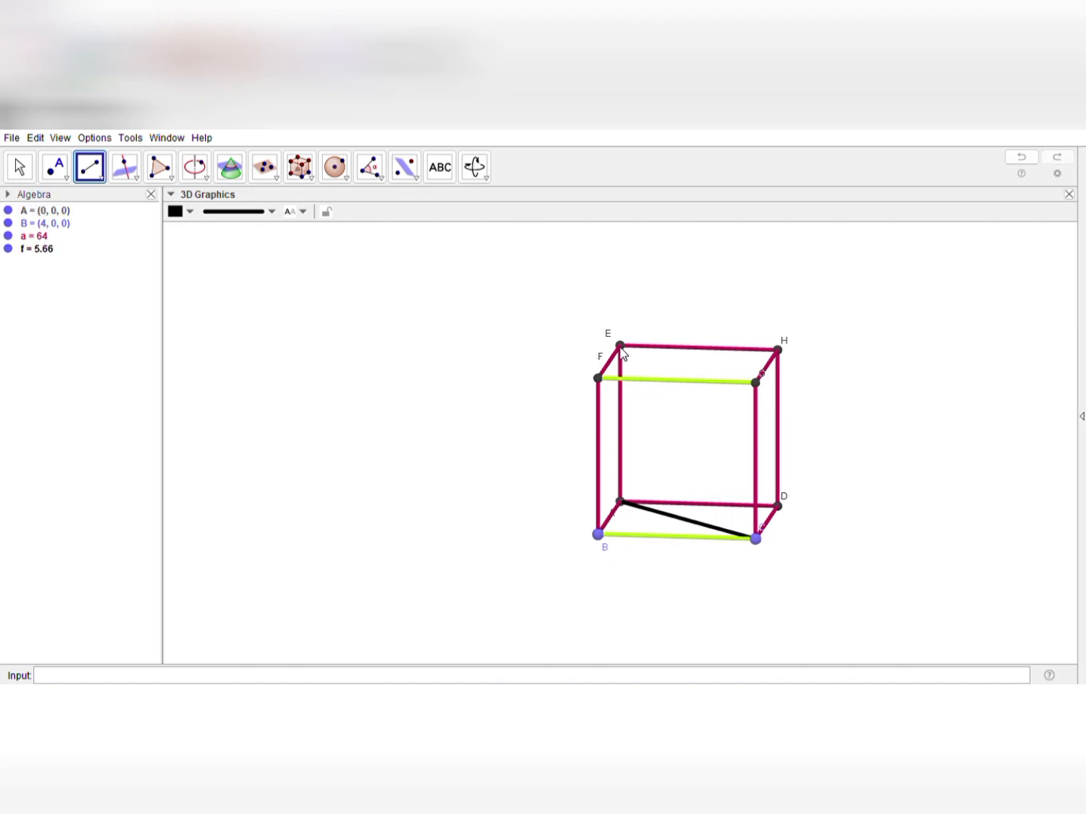
{"action": "left_click", "coordinate": [755, 384]}
{"action": "left_click", "coordinate": [618, 345]}
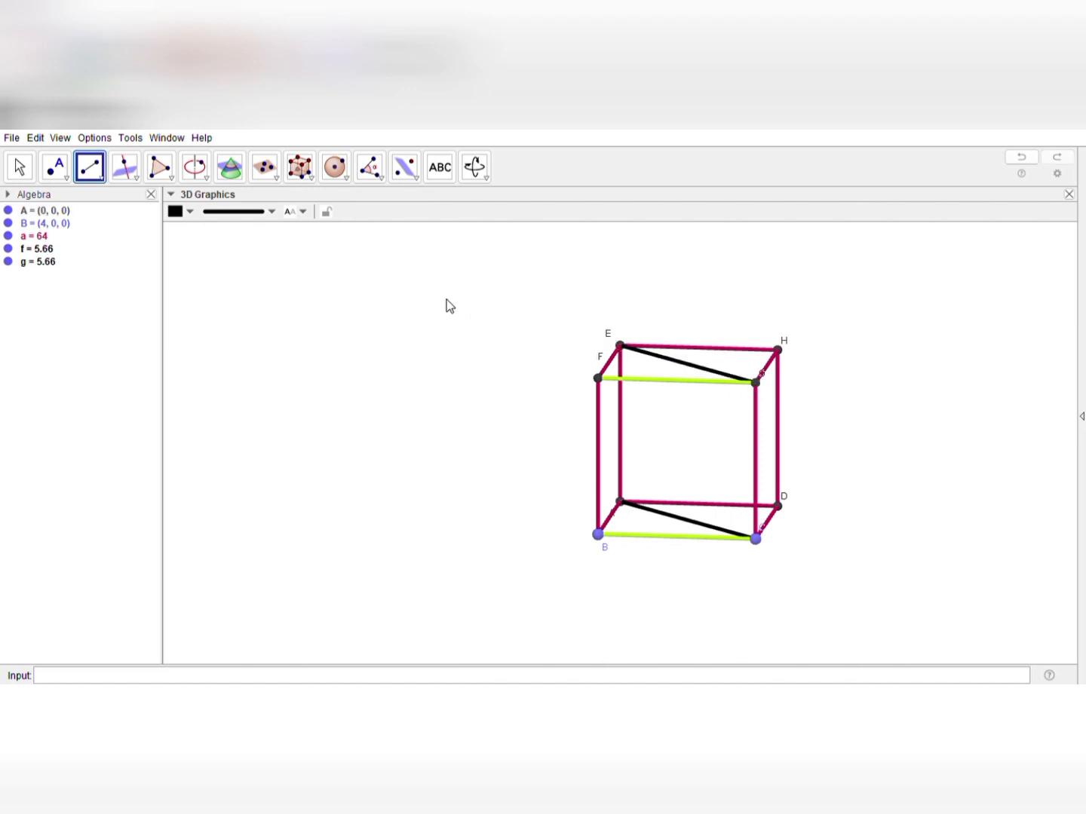
{"action": "left_click", "coordinate": [20, 168]}
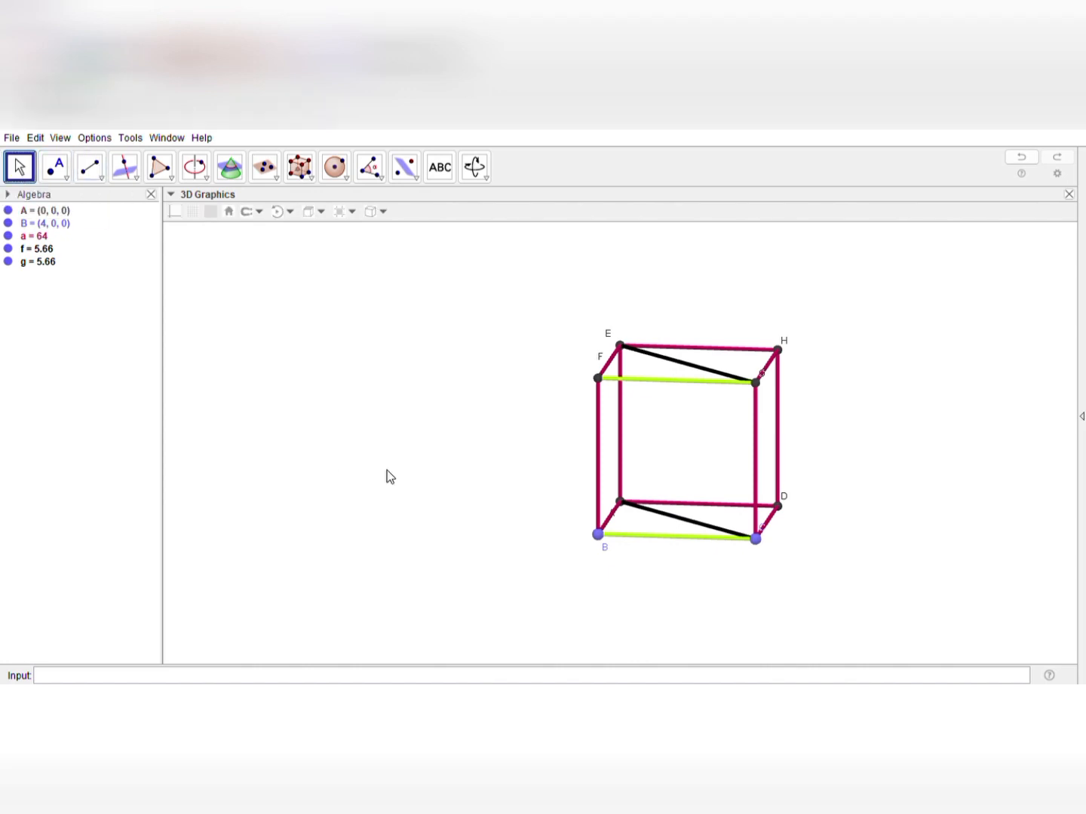
Try four perpendicular lines to diagonal EG through different points on diagonal AC with the Perpendicular Line tool
{"action": "left_click_drag", "start_coordinate": [437, 487], "coordinate": [447, 494]}
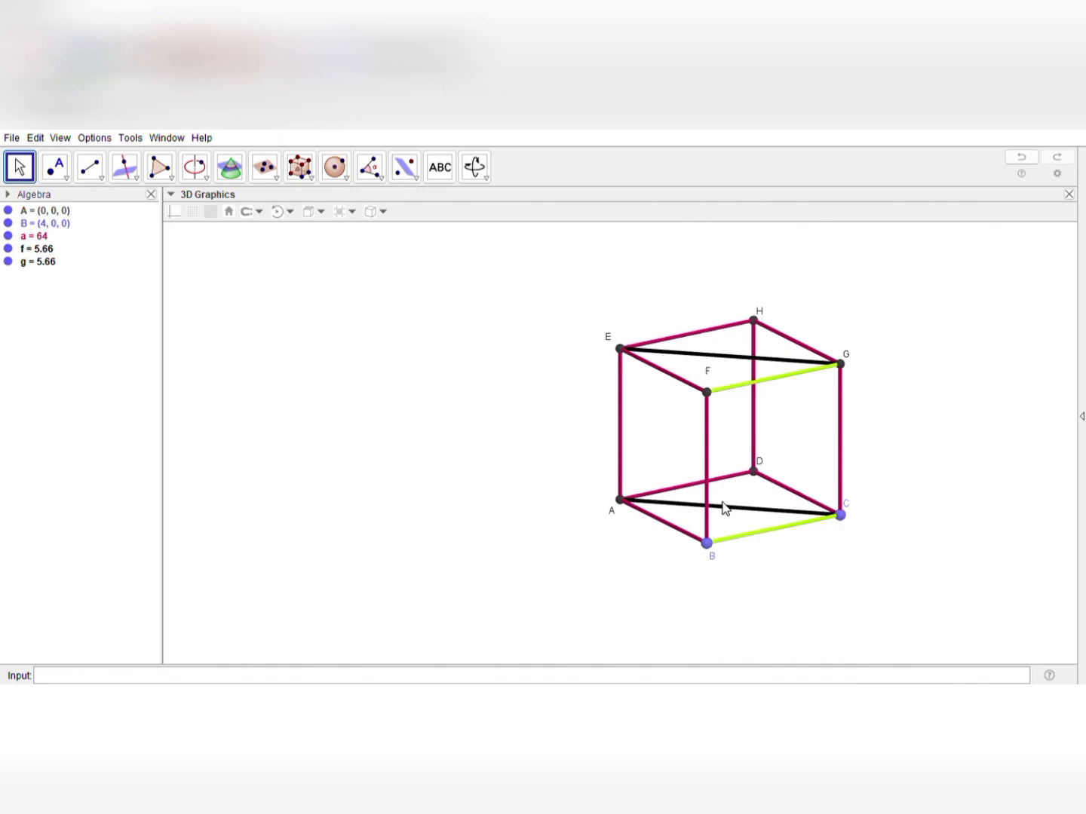
{"action": "left_click", "coordinate": [125, 169]}
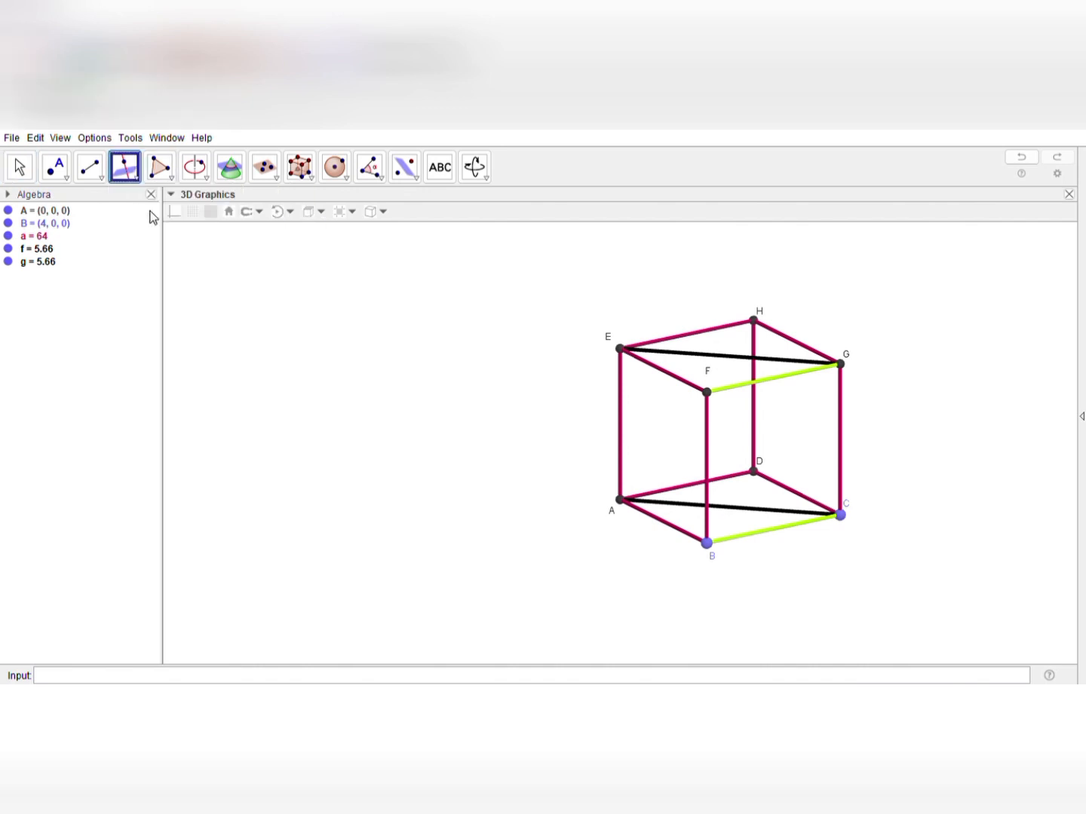
{"action": "left_click", "coordinate": [647, 351]}
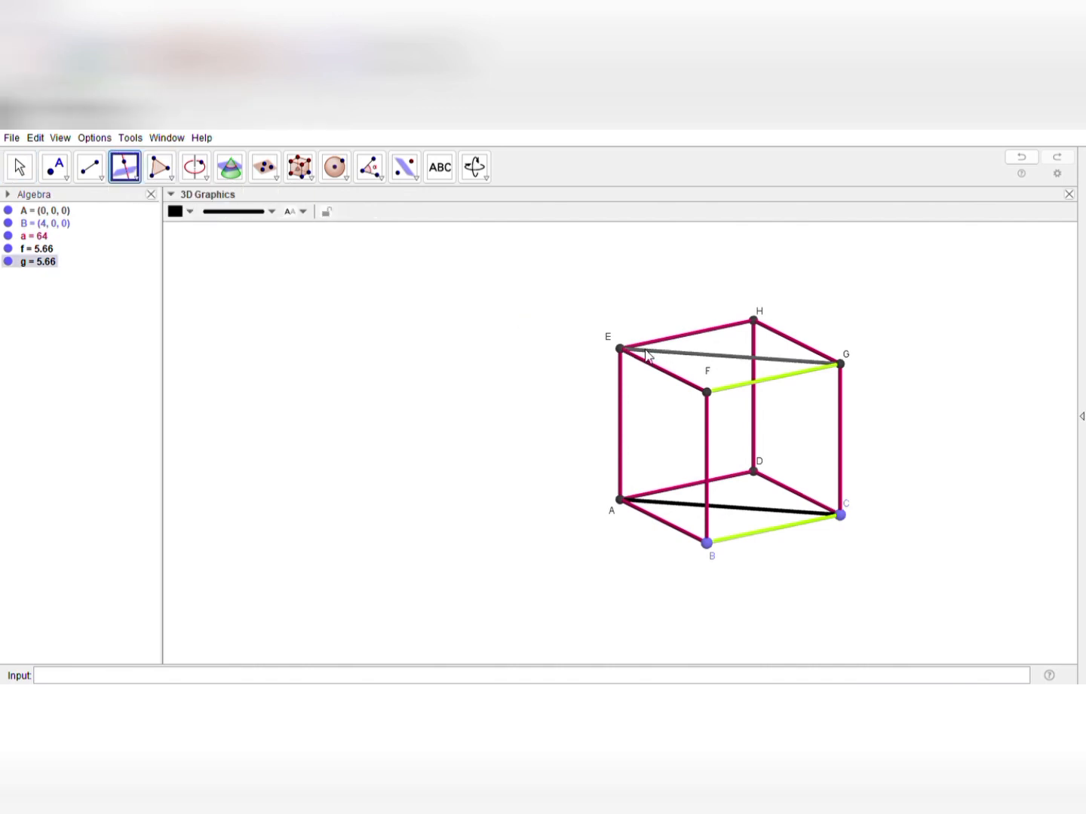
{"action": "left_click", "coordinate": [653, 502]}
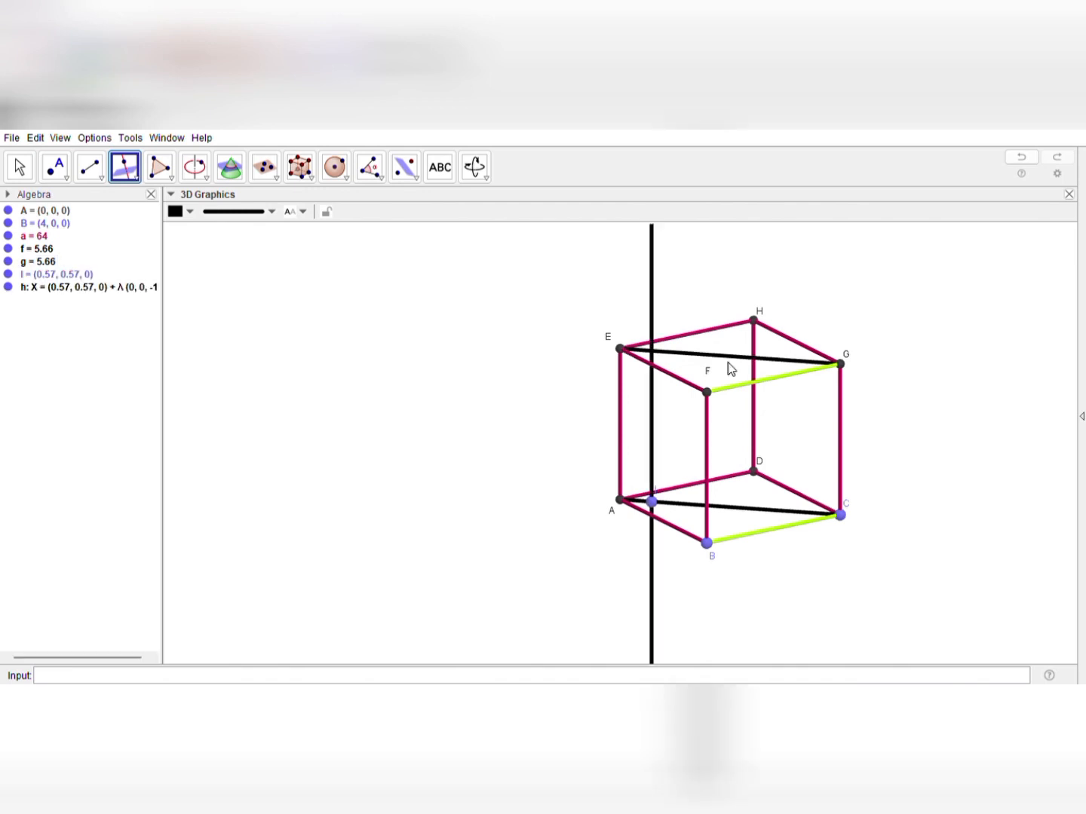
{"action": "left_click", "coordinate": [722, 507]}
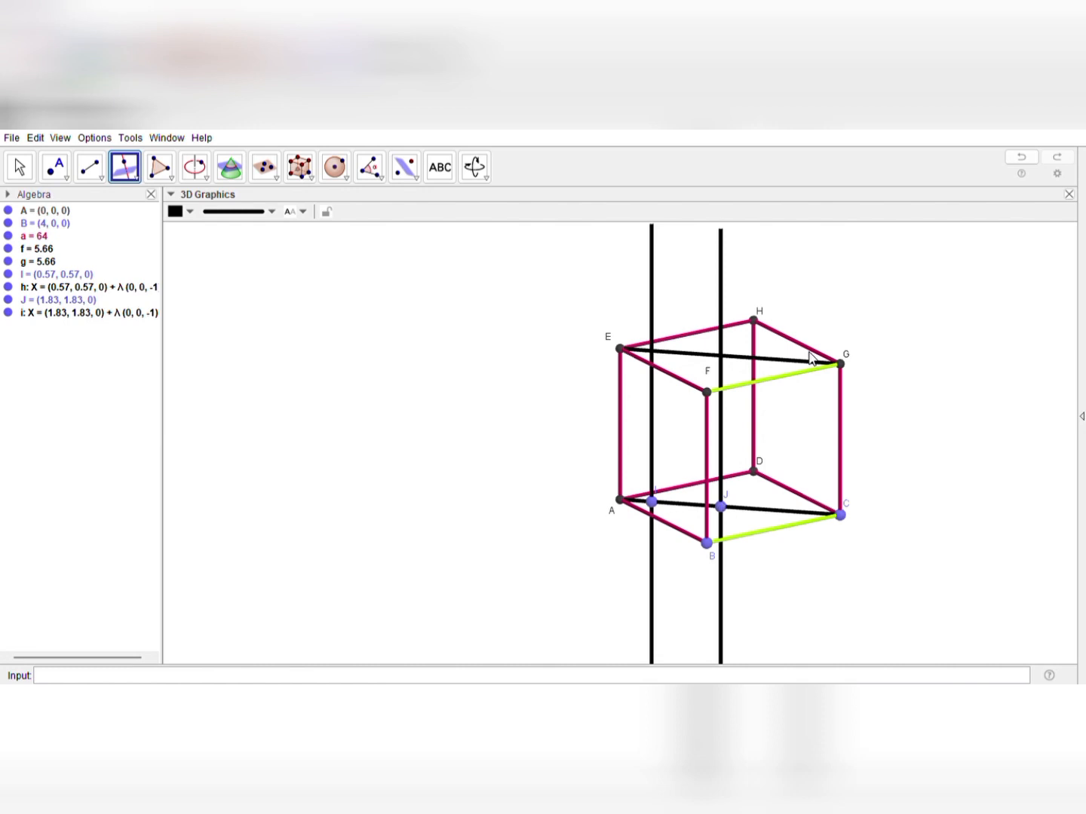
{"action": "left_click", "coordinate": [807, 512]}
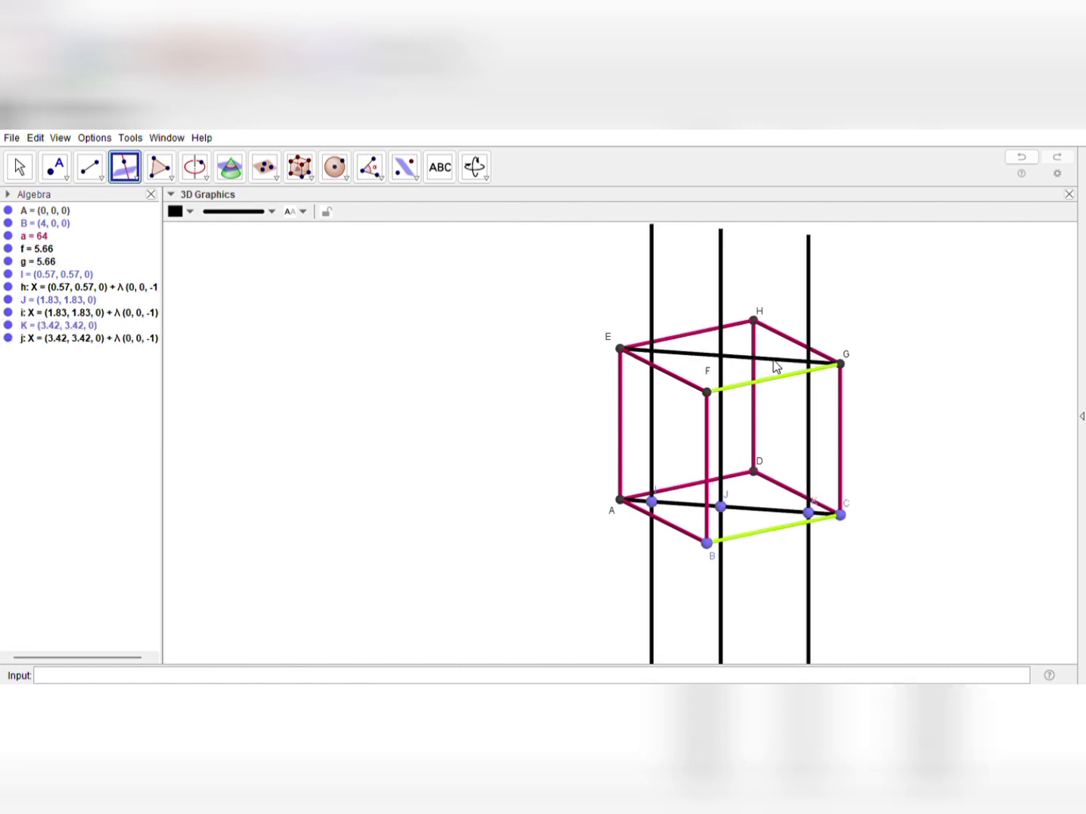
{"action": "left_click", "coordinate": [753, 508]}
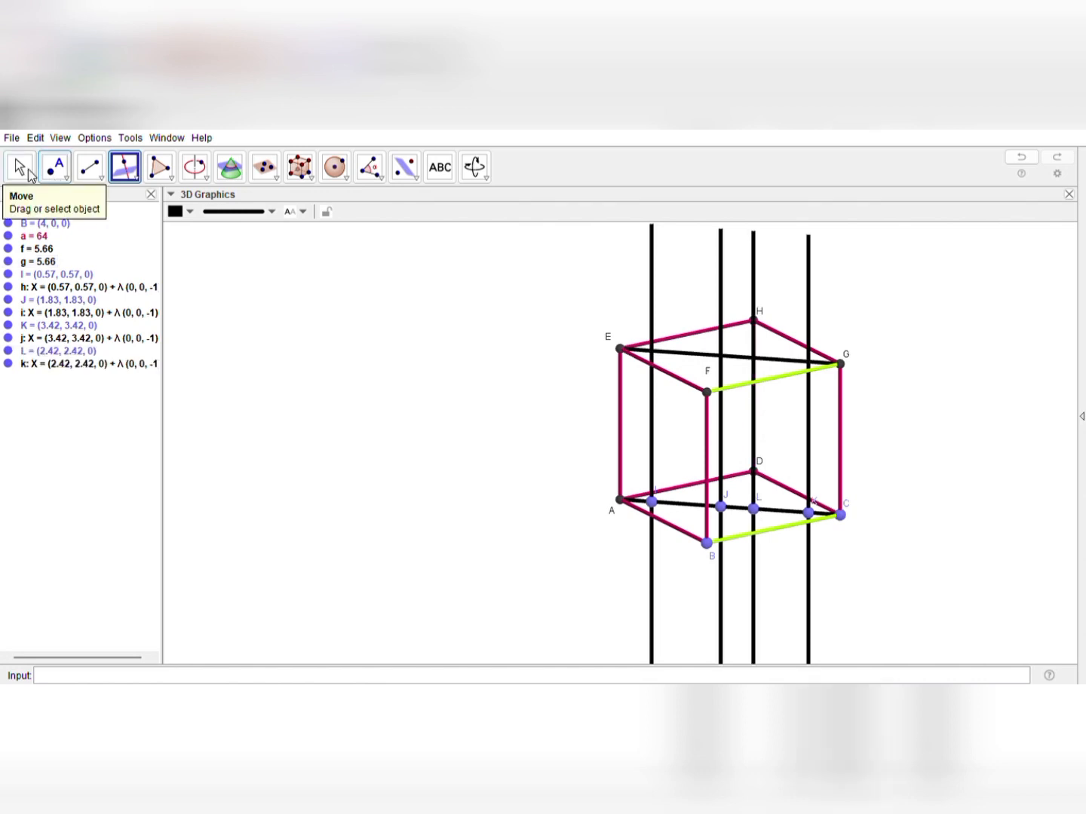
Examine the perpendicular lines between diagonals EG and AC from several angles and undo them
{"action": "left_click", "coordinate": [21, 167]}
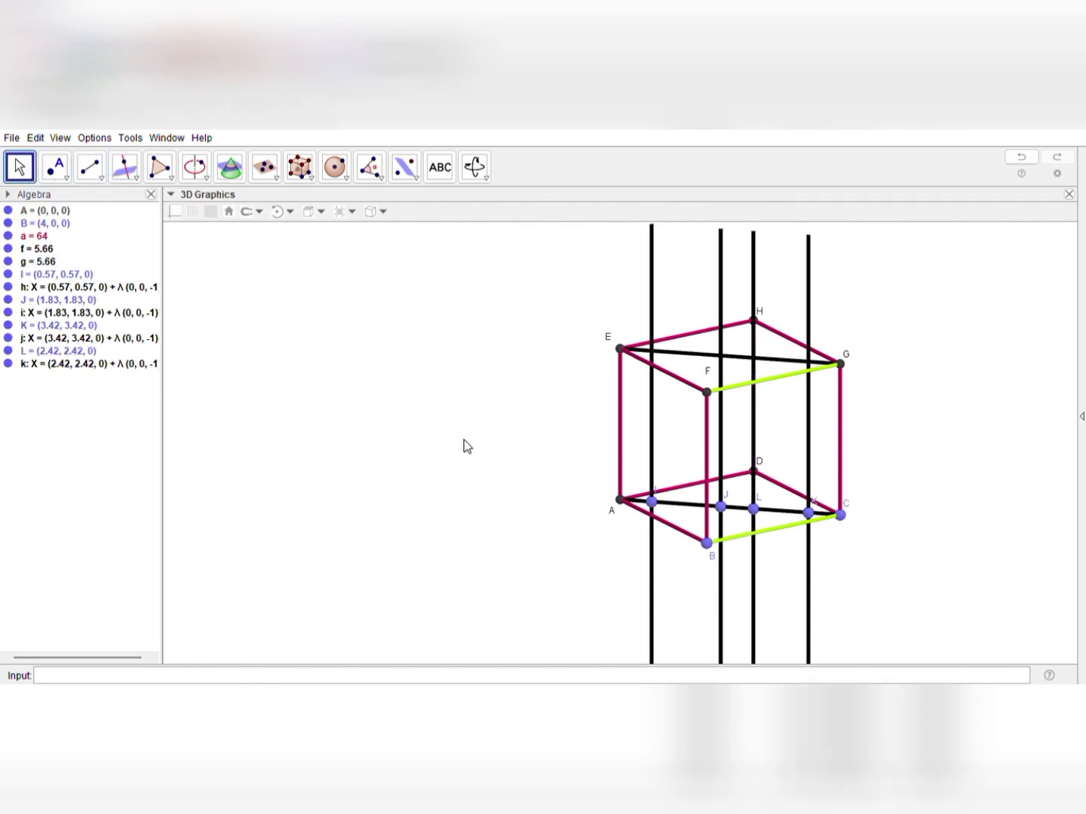
{"action": "left_click_drag", "start_coordinate": [465, 442], "coordinate": [399, 432]}
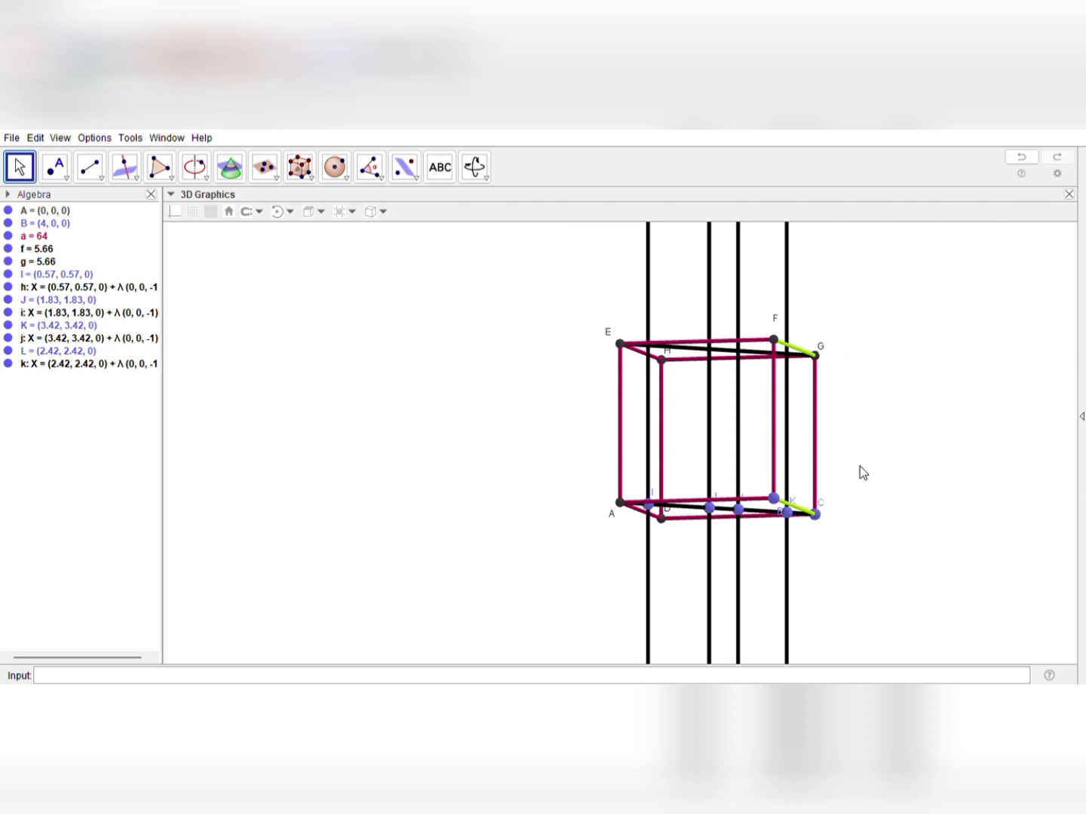
{"action": "left_click_drag", "start_coordinate": [857, 468], "coordinate": [841, 466]}
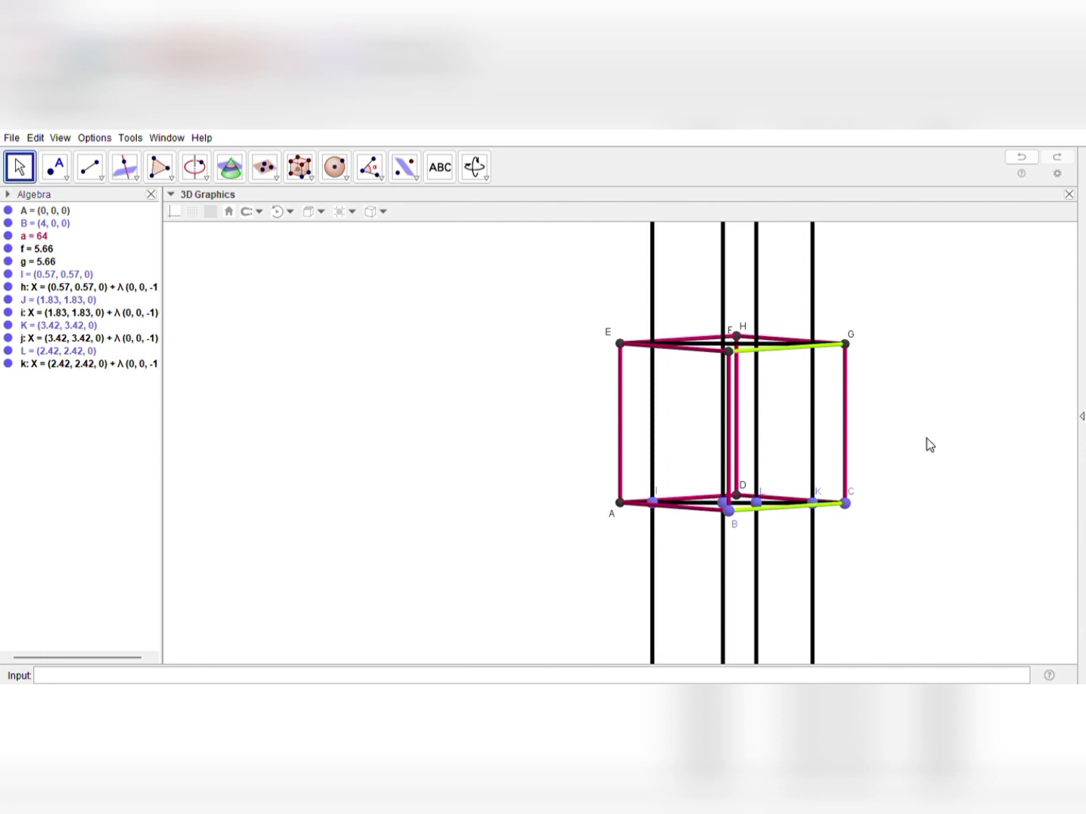
{"action": "mouse_move", "coordinate": [929, 443]}
{"action": "left_mouse_down"}
{"action": "mouse_move", "coordinate": [773, 435]}
{"action": "mouse_move", "coordinate": [965, 453]}
{"action": "mouse_move", "coordinate": [821, 467]}
{"action": "mouse_move", "coordinate": [877, 427]}
{"action": "mouse_move", "coordinate": [926, 439]}
{"action": "left_mouse_up"}
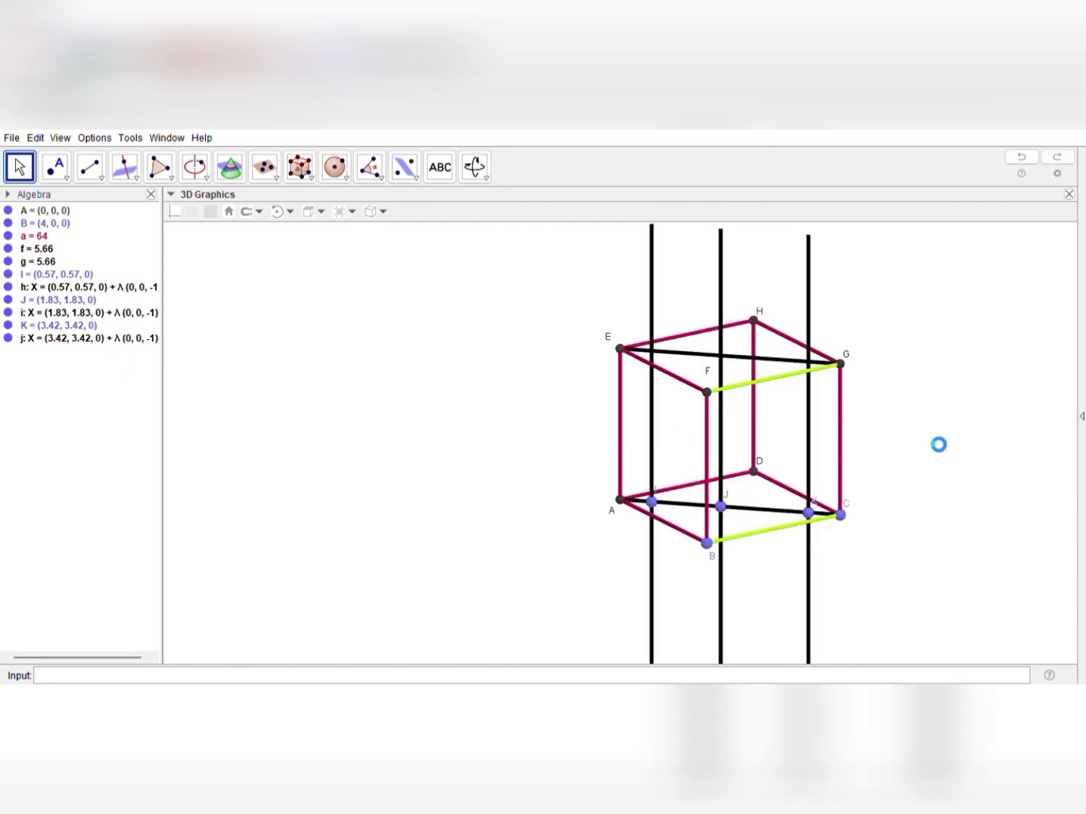
{"action": "key", "text": "ctrl+z"}
{"action": "key", "text": "ctrl+z"}
{"action": "key", "text": "ctrl+z"}
{"action": "key", "text": "ctrl+z"}
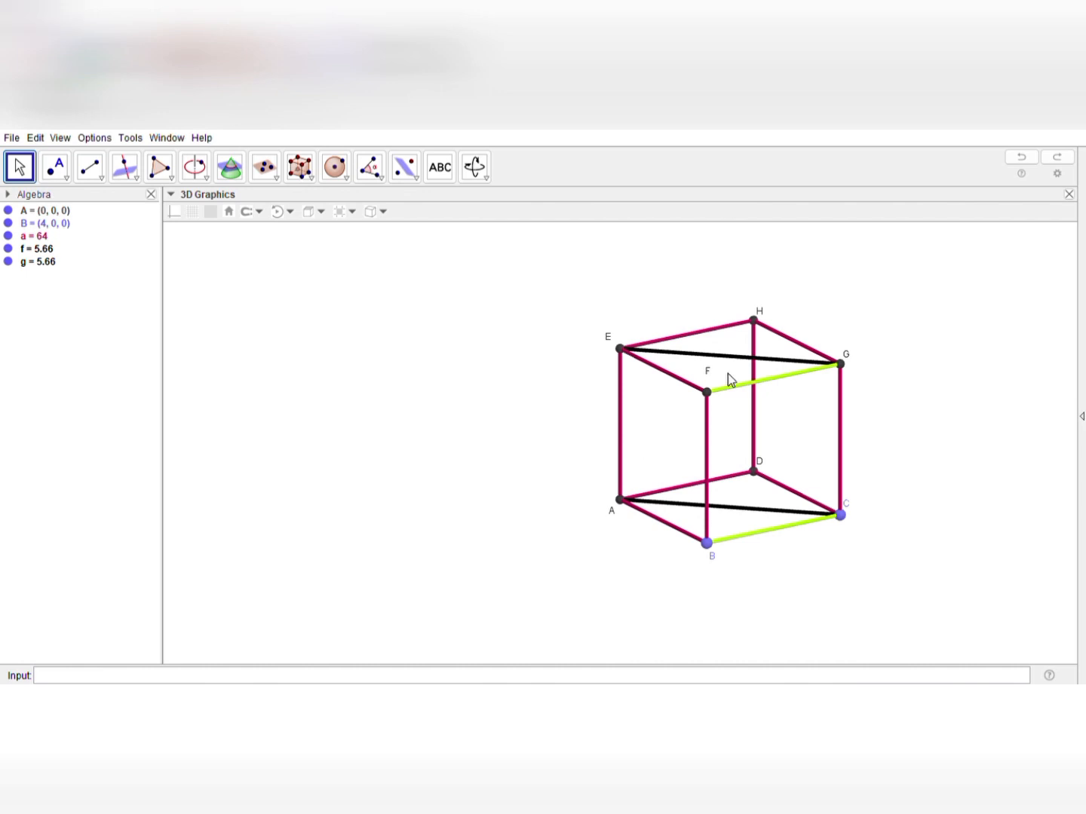
Delete the diagonal EG across the cube's upper face
{"action": "left_click", "coordinate": [744, 357]}
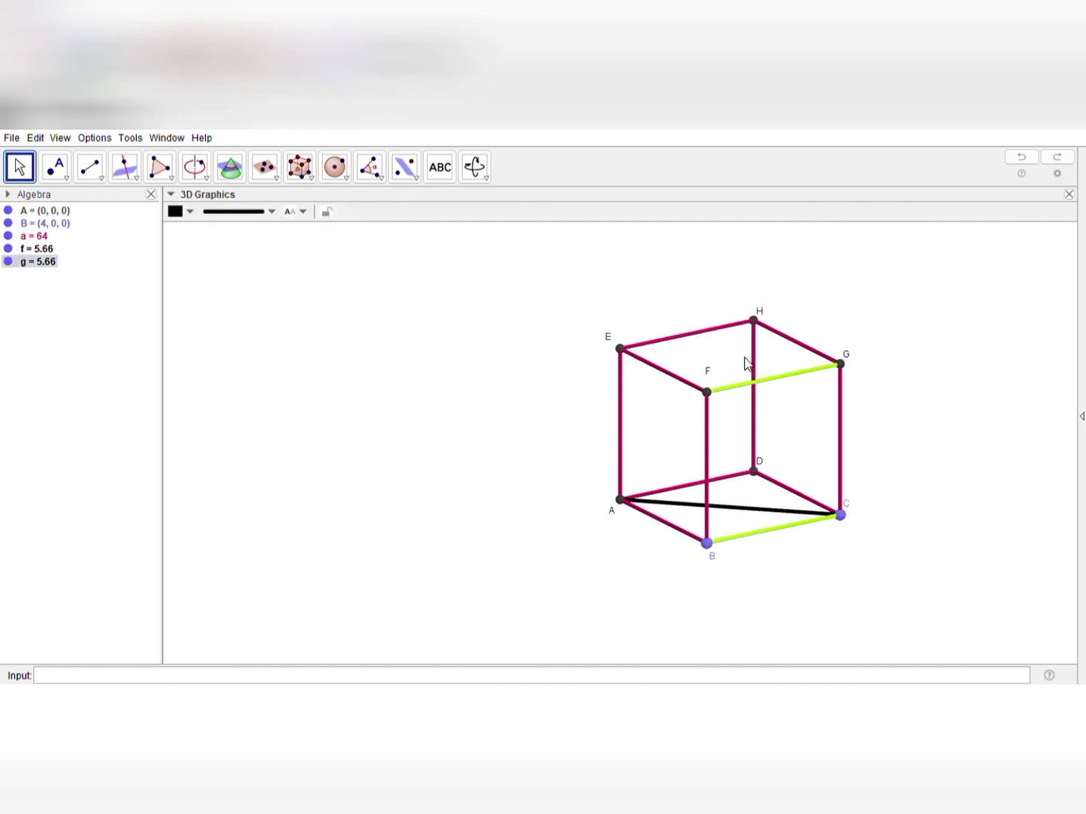
{"action": "key", "text": "Delete"}
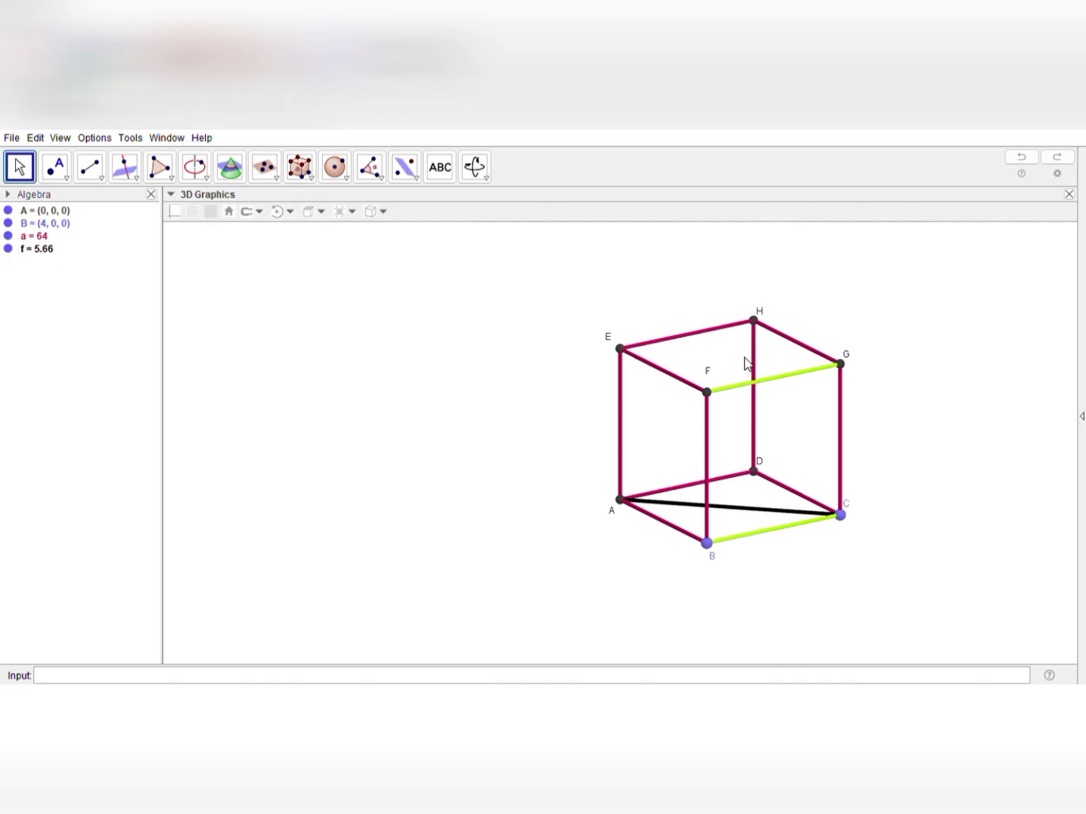
Delete the diagonal AC across the cube's base and restore the green edges FG and BC to the cube's crimson colour
{"action": "left_click", "coordinate": [745, 511]}
{"action": "key", "text": "Delete"}
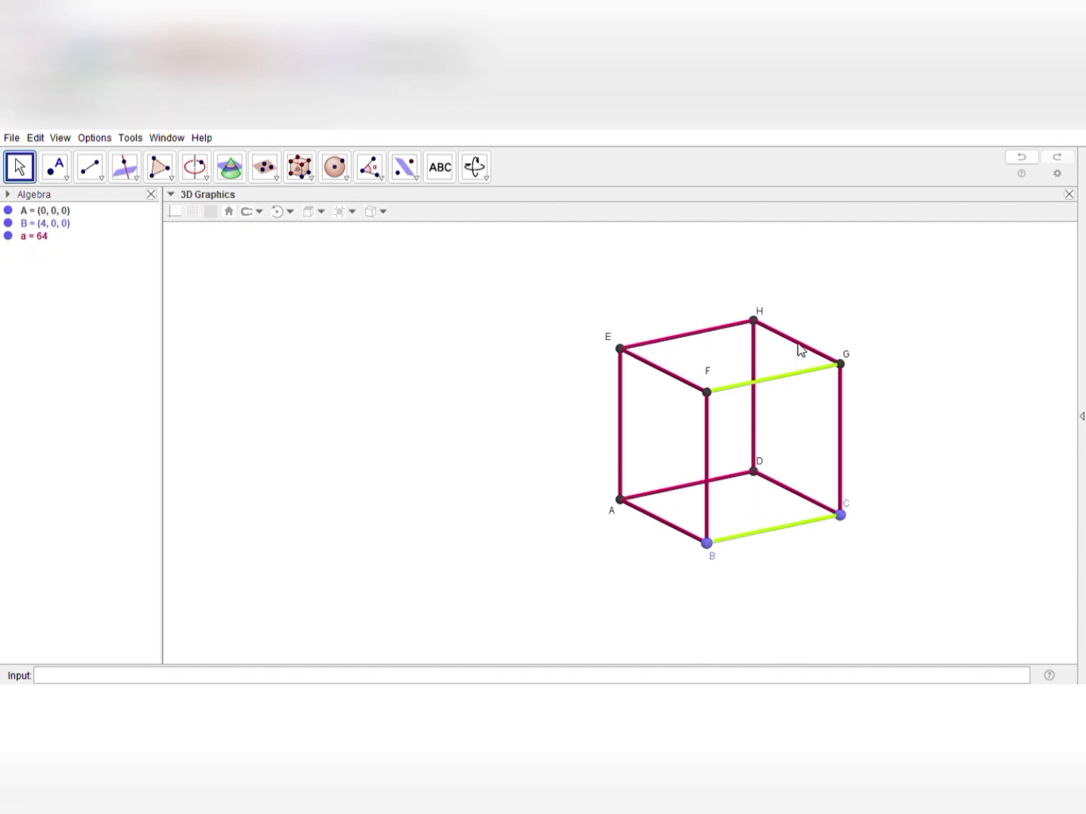
{"action": "left_click", "coordinate": [784, 383]}
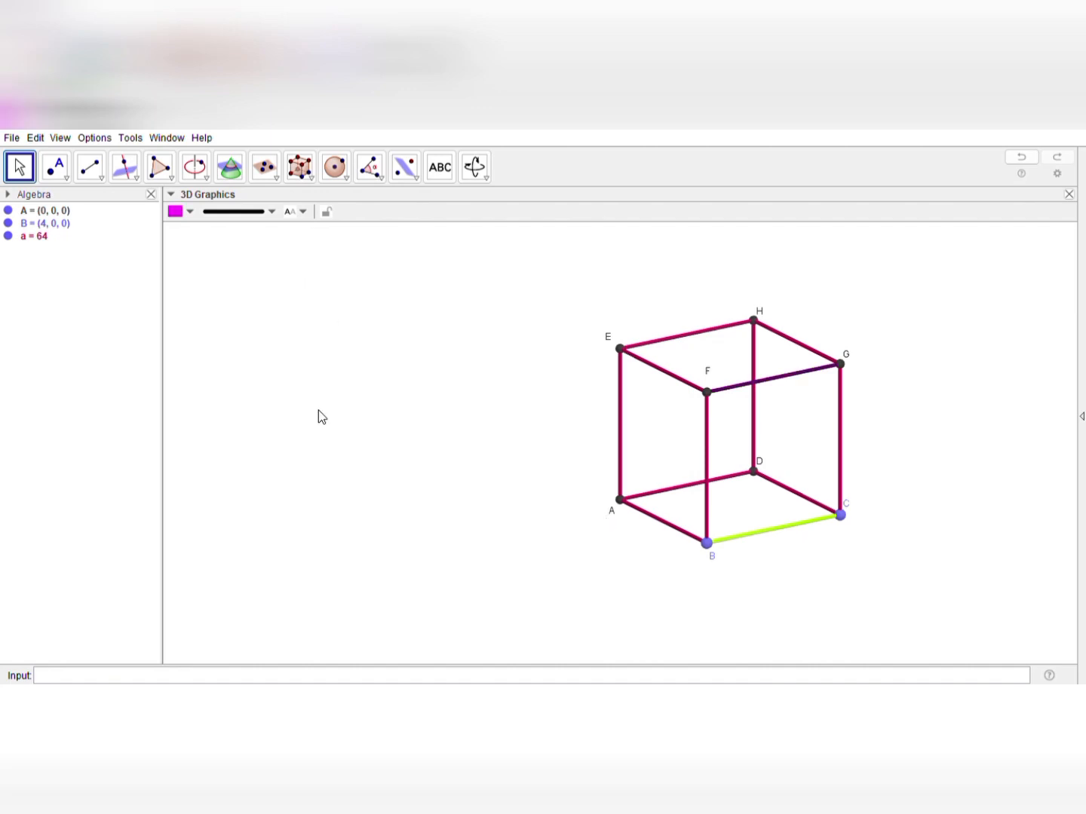
{"action": "left_click", "coordinate": [317, 410]}
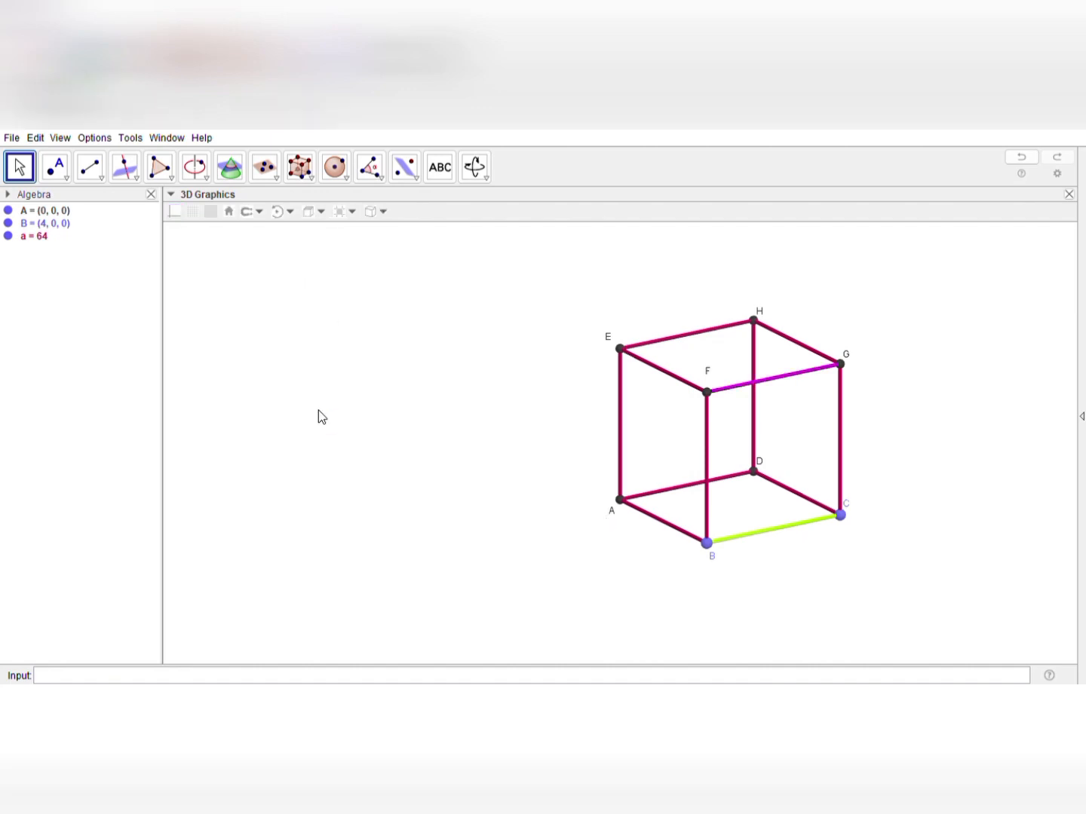
{"action": "key", "text": "ctrl+z"}
{"action": "key", "text": "ctrl+z"}
{"action": "key", "text": "ctrl+z"}
{"action": "key", "text": "ctrl+z"}
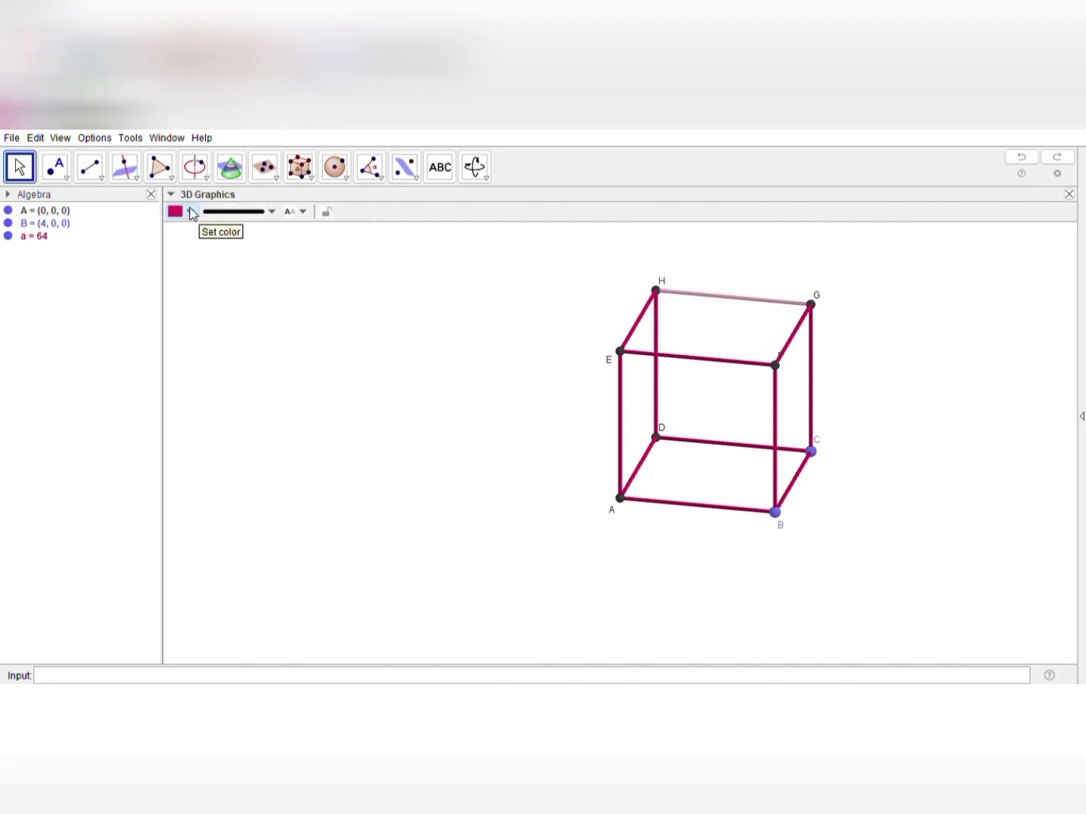
Recolour the cube's upper edge HG yellow
{"action": "left_click", "coordinate": [192, 211]}
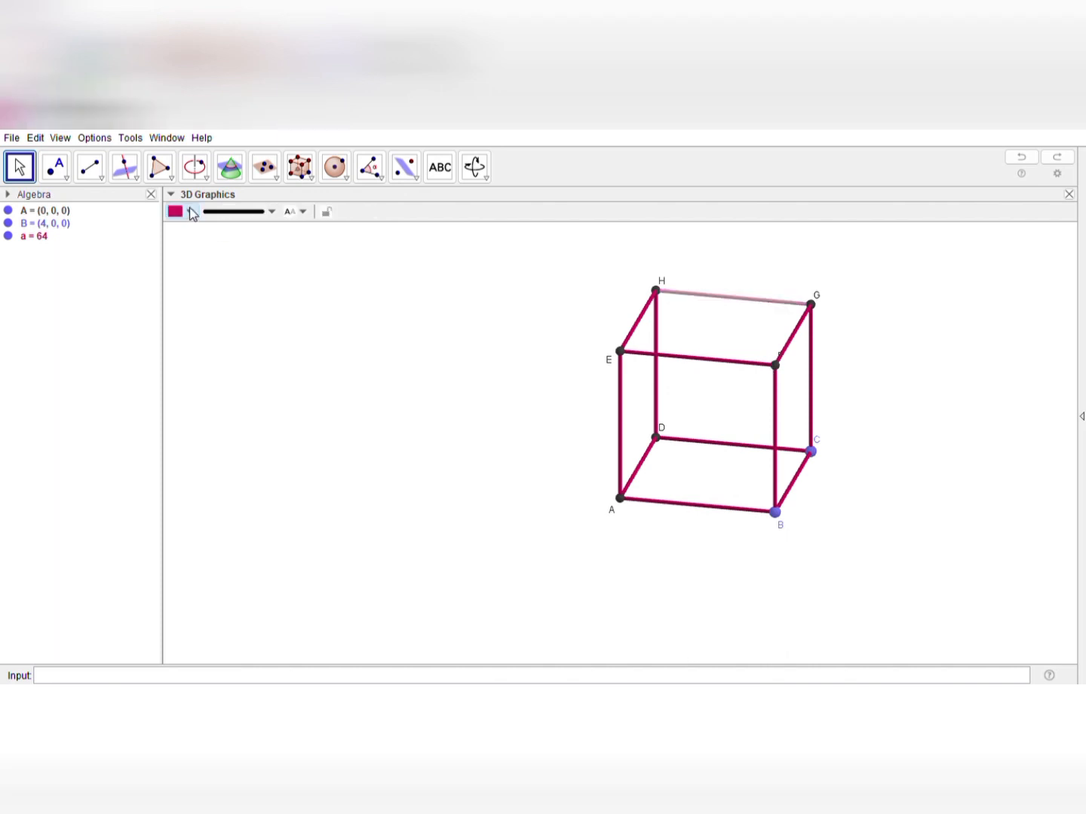
{"action": "left_click", "coordinate": [801, 681]}
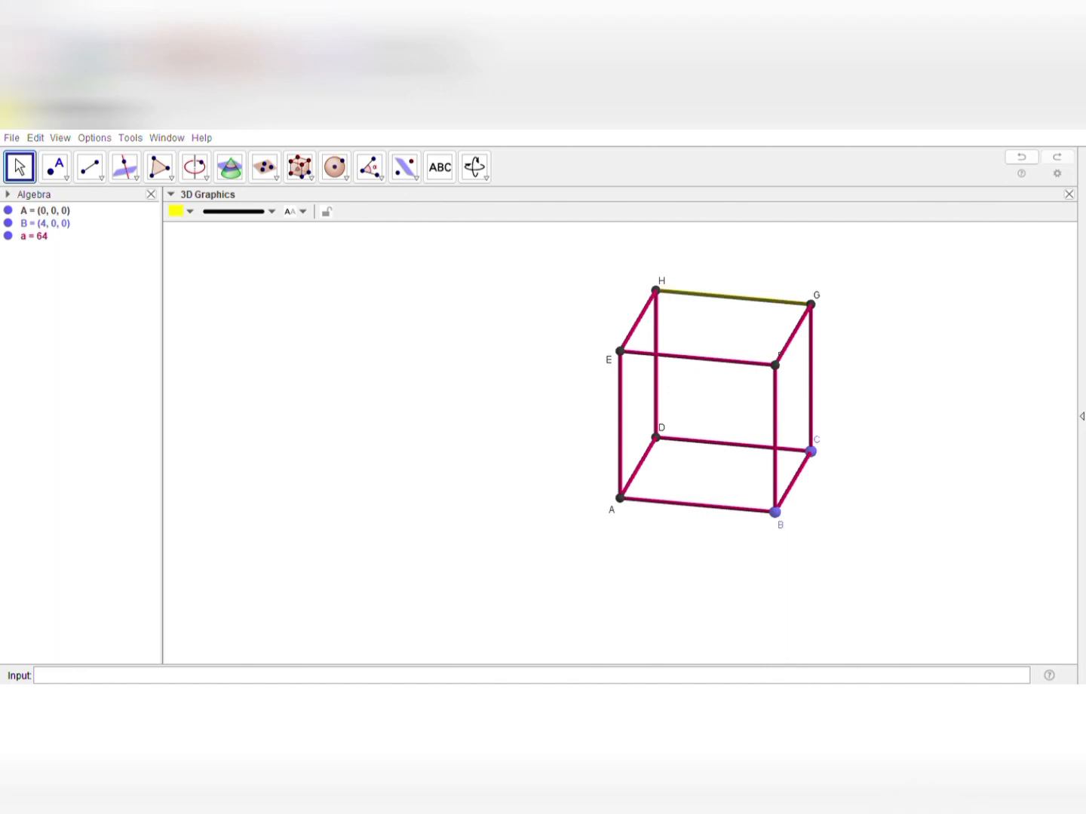
{"action": "left_click", "coordinate": [245, 385]}
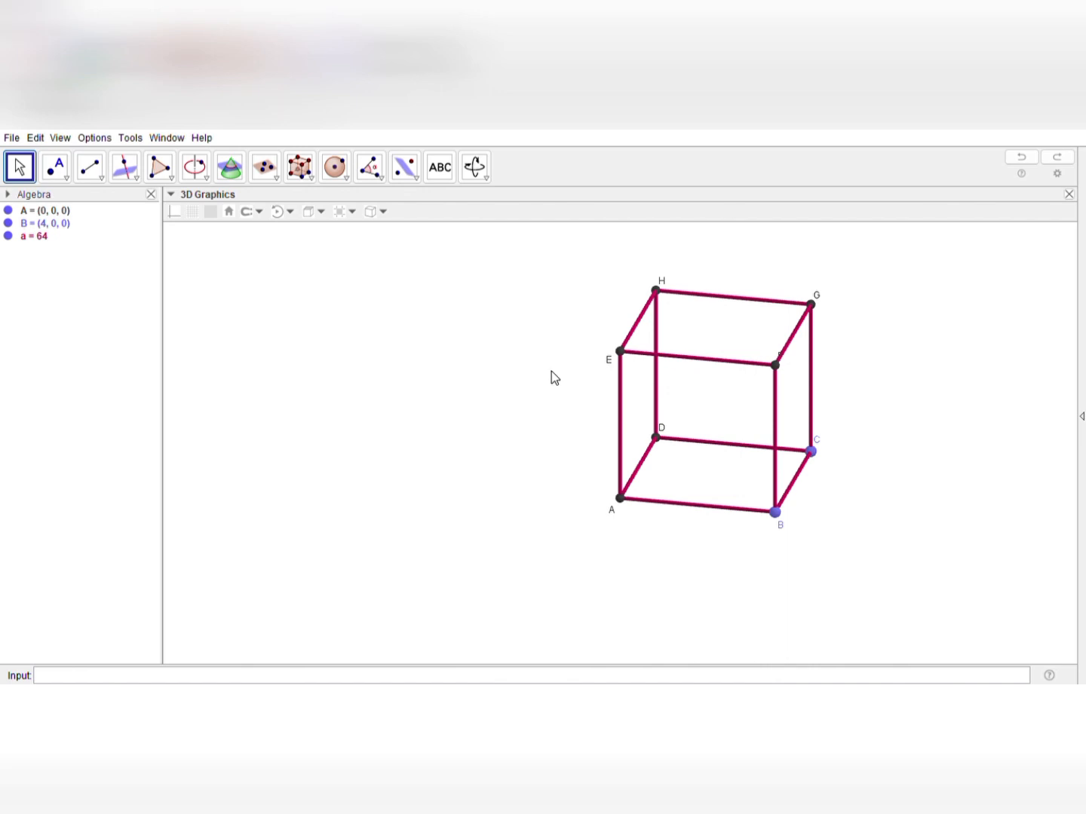
{"action": "left_click", "coordinate": [718, 302]}
{"action": "left_click", "coordinate": [189, 214]}
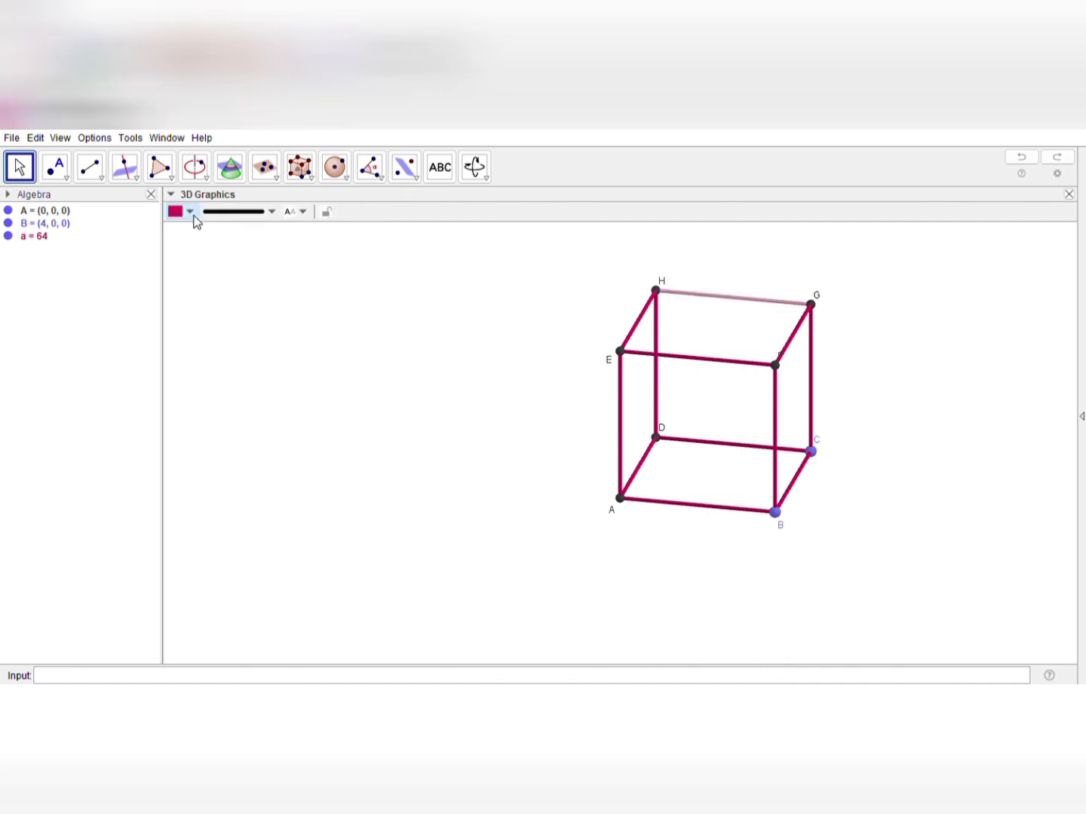
{"action": "left_click", "coordinate": [208, 224]}
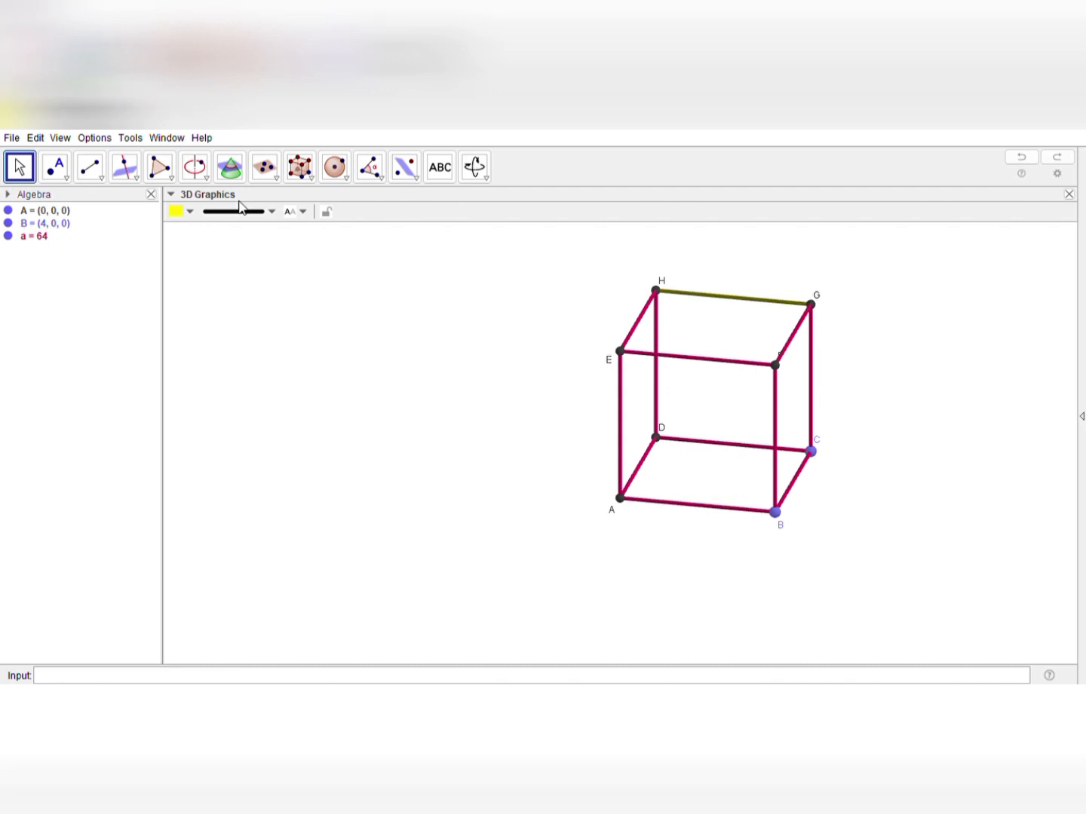
Draw the quadrilateral CDEF diagonally through the cube with the Polygon tool
{"action": "left_click", "coordinate": [274, 180]}
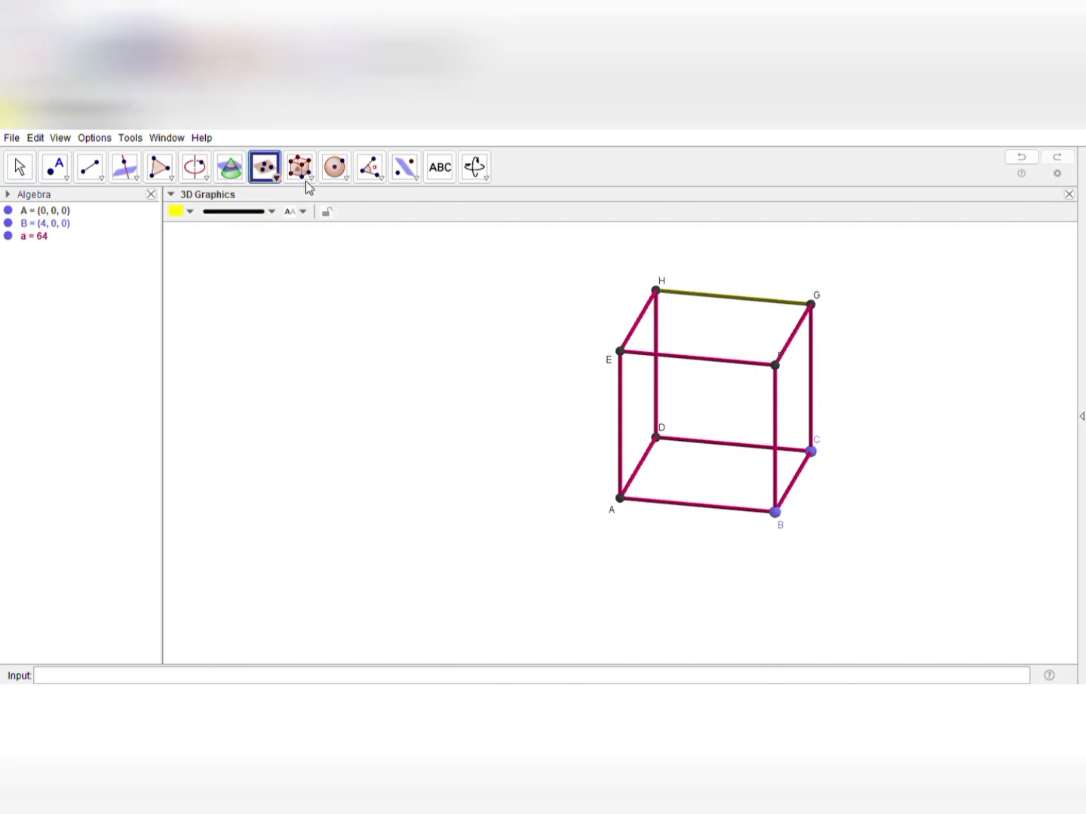
{"action": "left_click", "coordinate": [160, 173]}
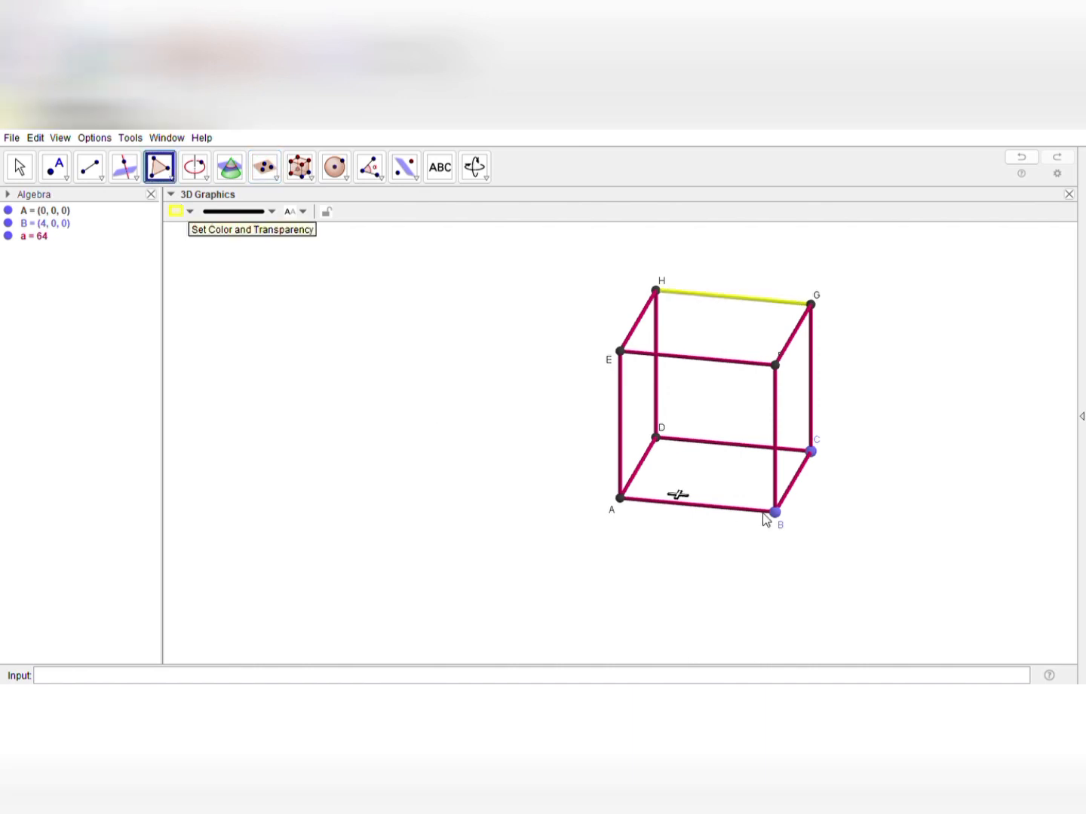
{"action": "left_click", "coordinate": [812, 451]}
{"action": "left_click", "coordinate": [656, 438]}
{"action": "left_click", "coordinate": [621, 352]}
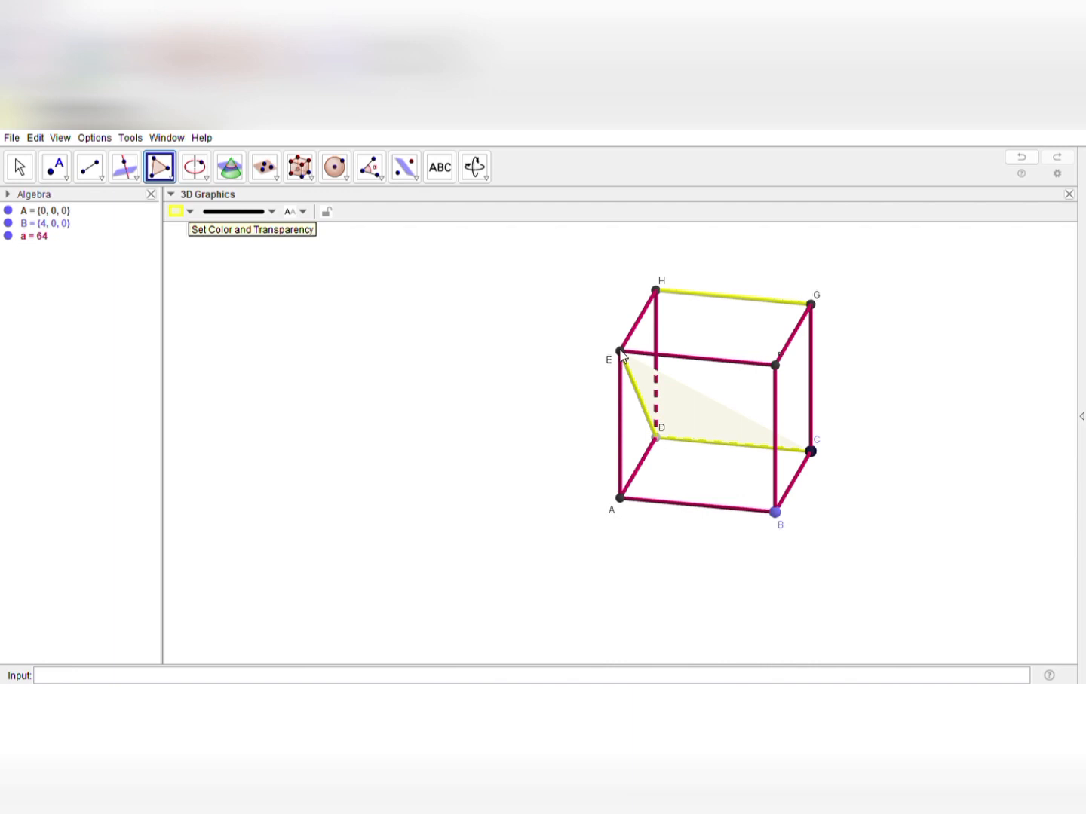
{"action": "left_click", "coordinate": [776, 366]}
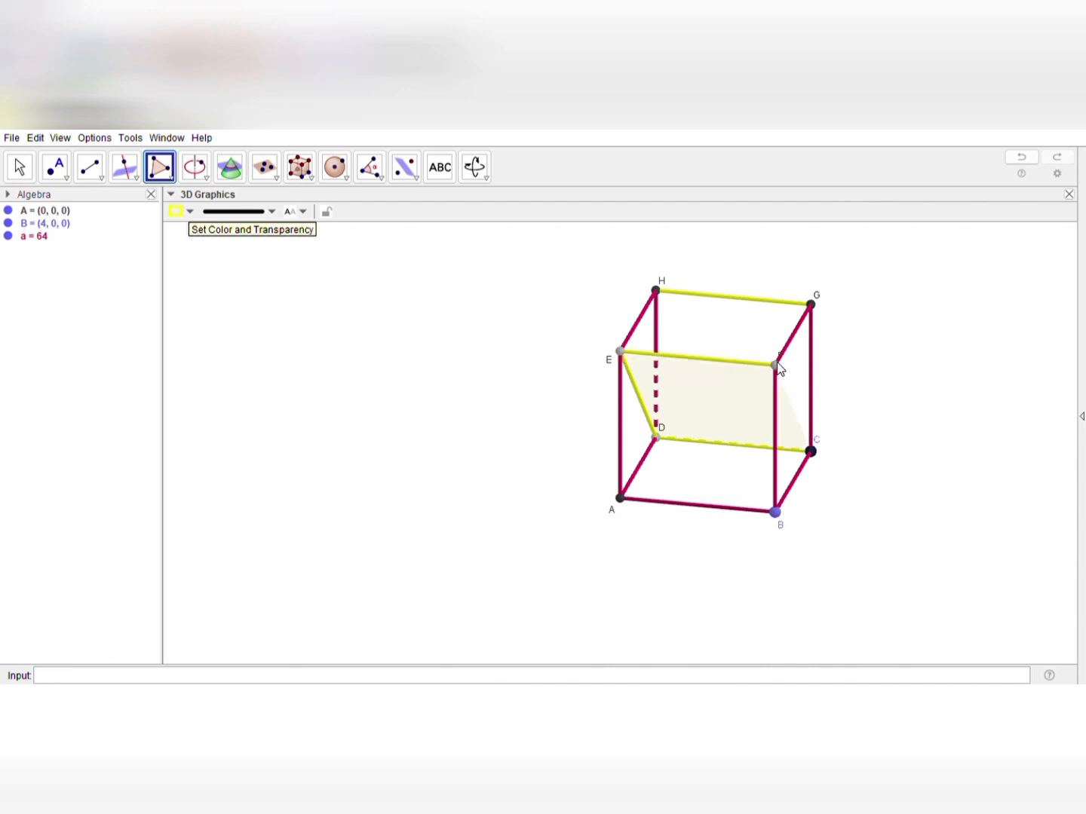
{"action": "left_click", "coordinate": [811, 451]}
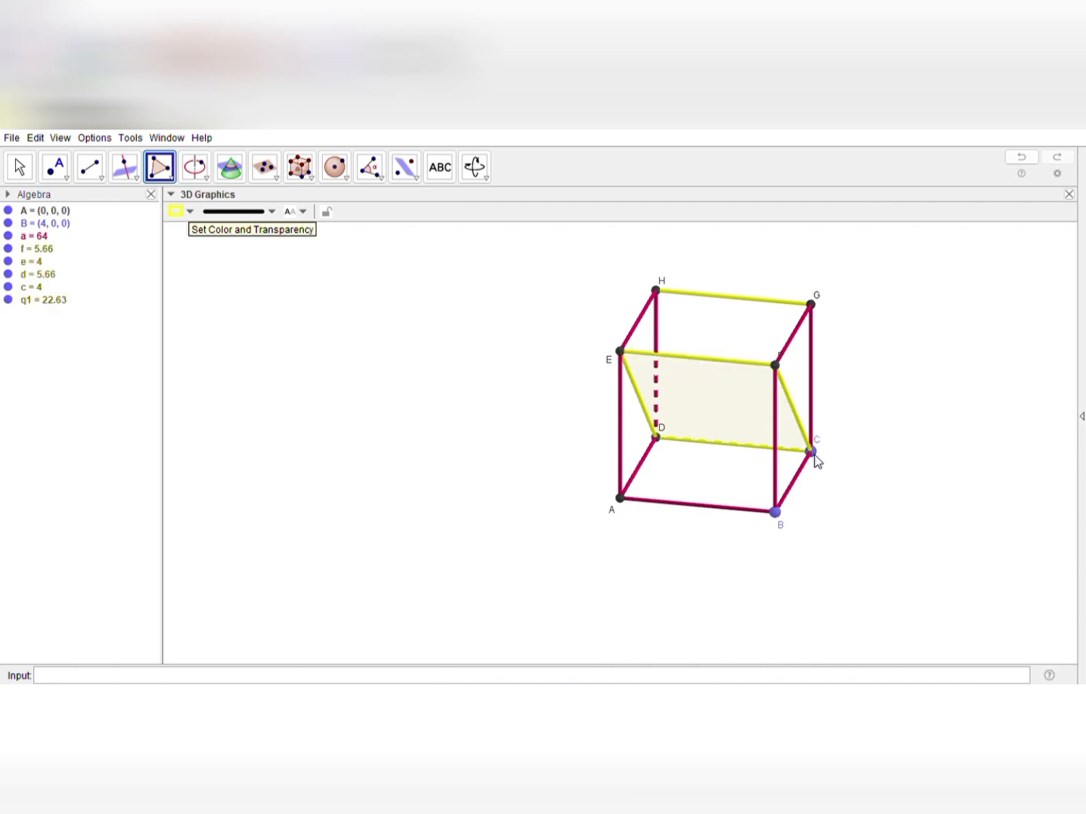
Make the yellow fill of quadrilateral CDEF more opaque
{"action": "left_click", "coordinate": [19, 169]}
{"action": "left_click", "coordinate": [706, 409]}
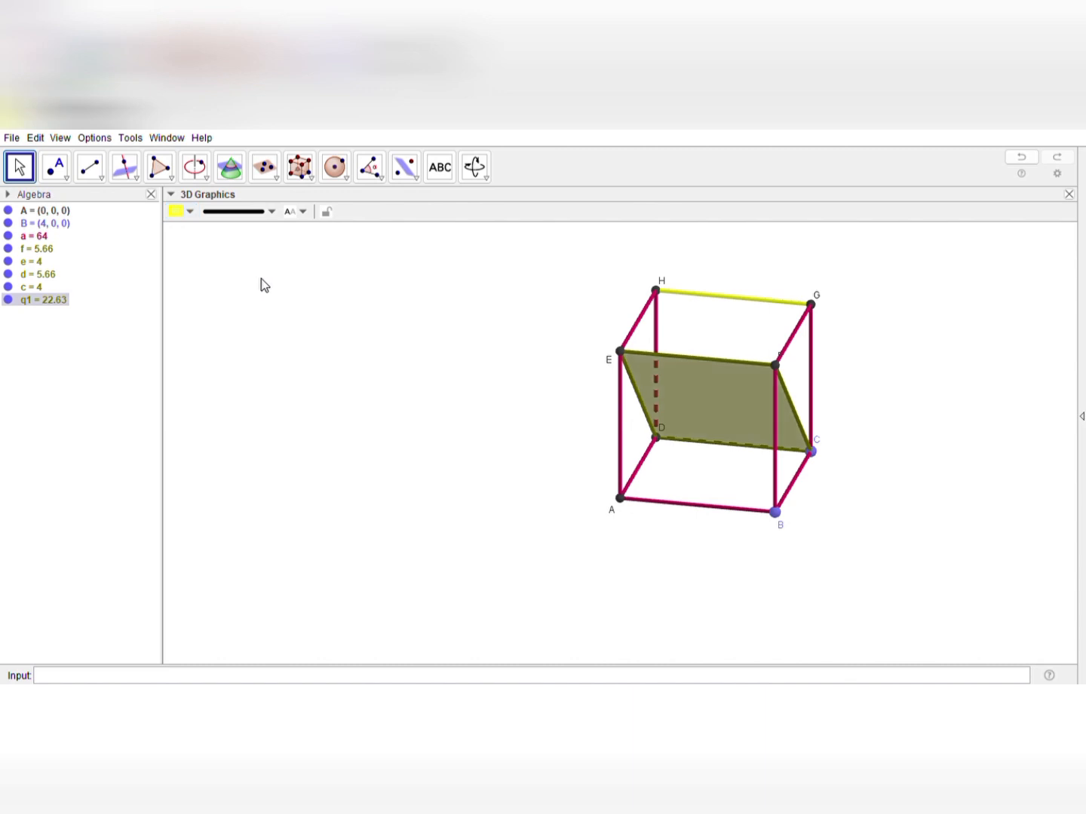
{"action": "left_click", "coordinate": [761, 562]}
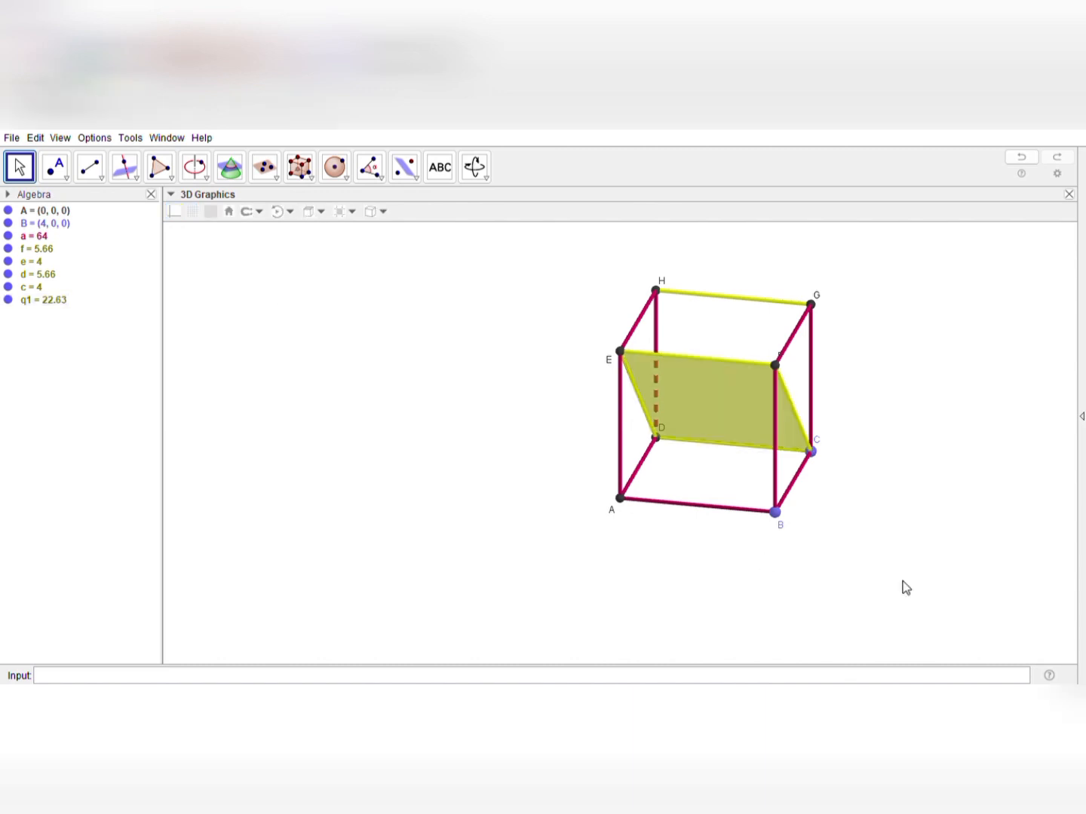
Try a perpendicular line to edge HG through a point inside quadrilateral CDEF with the Perpendicular Line tool, and undo it
{"action": "left_click_drag", "start_coordinate": [904, 587], "coordinate": [850, 584]}
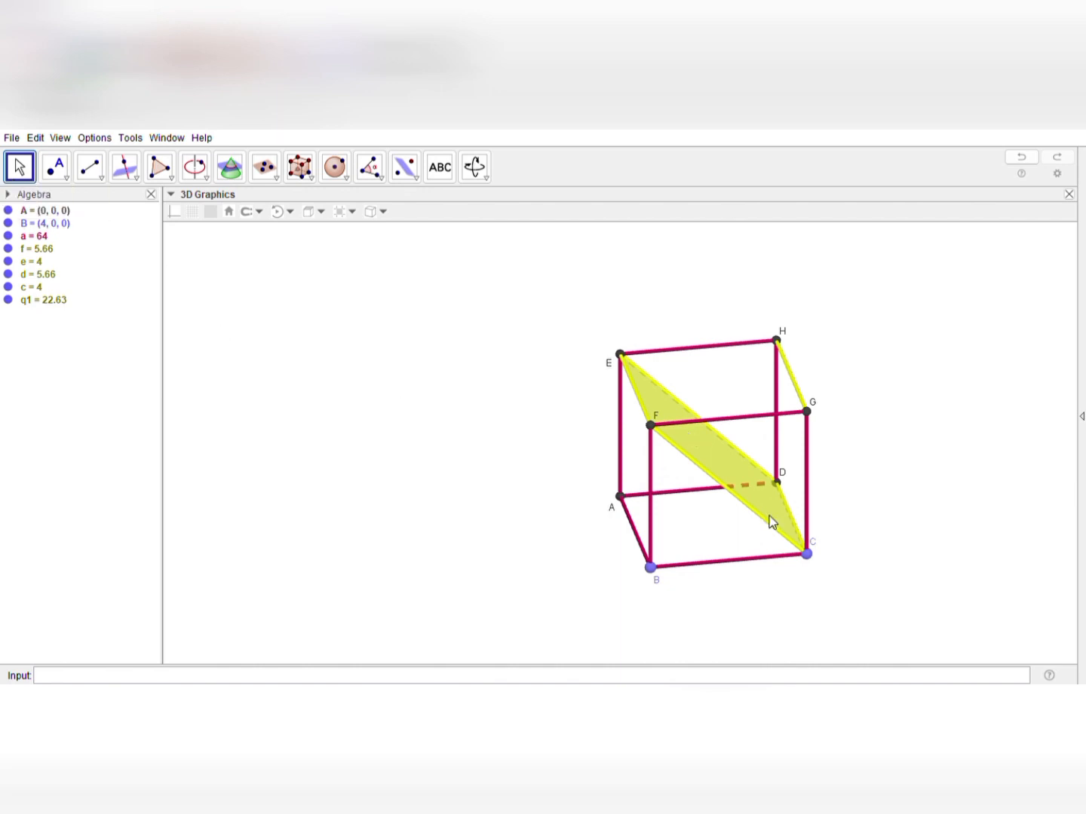
{"action": "left_click_drag", "start_coordinate": [921, 533], "coordinate": [868, 516]}
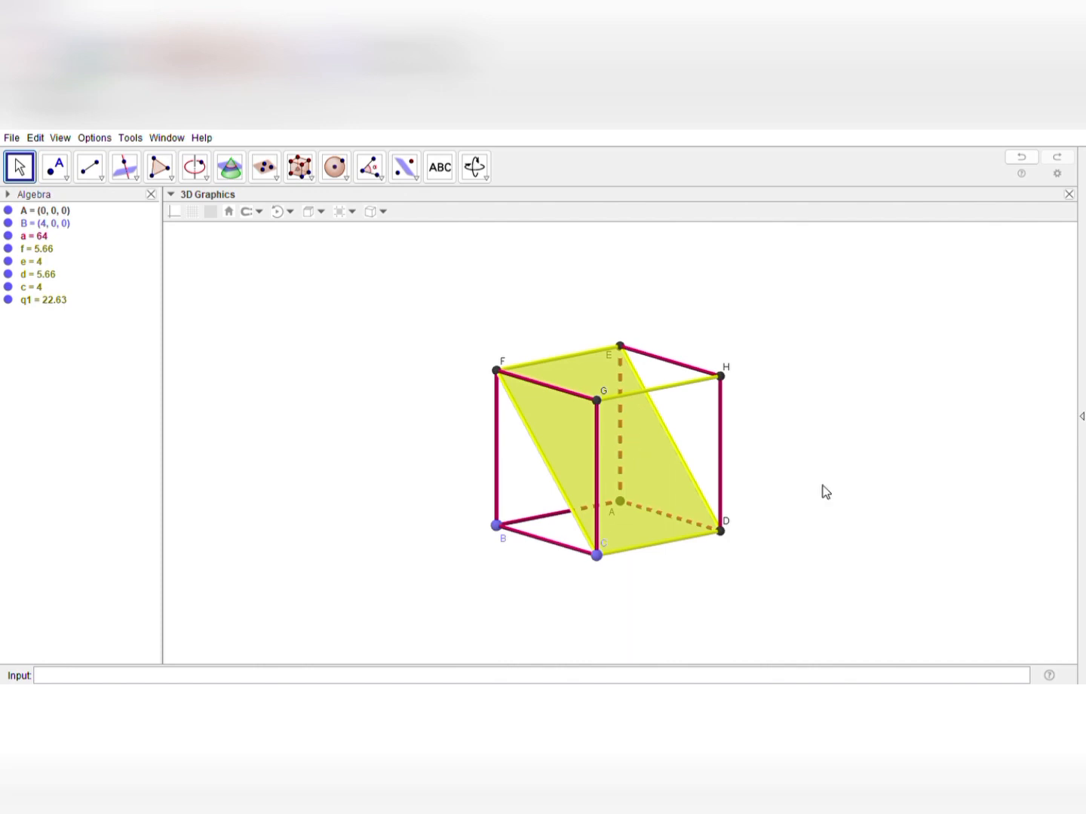
{"action": "mouse_move", "coordinate": [822, 486]}
{"action": "left_mouse_down"}
{"action": "mouse_move", "coordinate": [834, 476]}
{"action": "mouse_move", "coordinate": [822, 491]}
{"action": "left_mouse_up"}
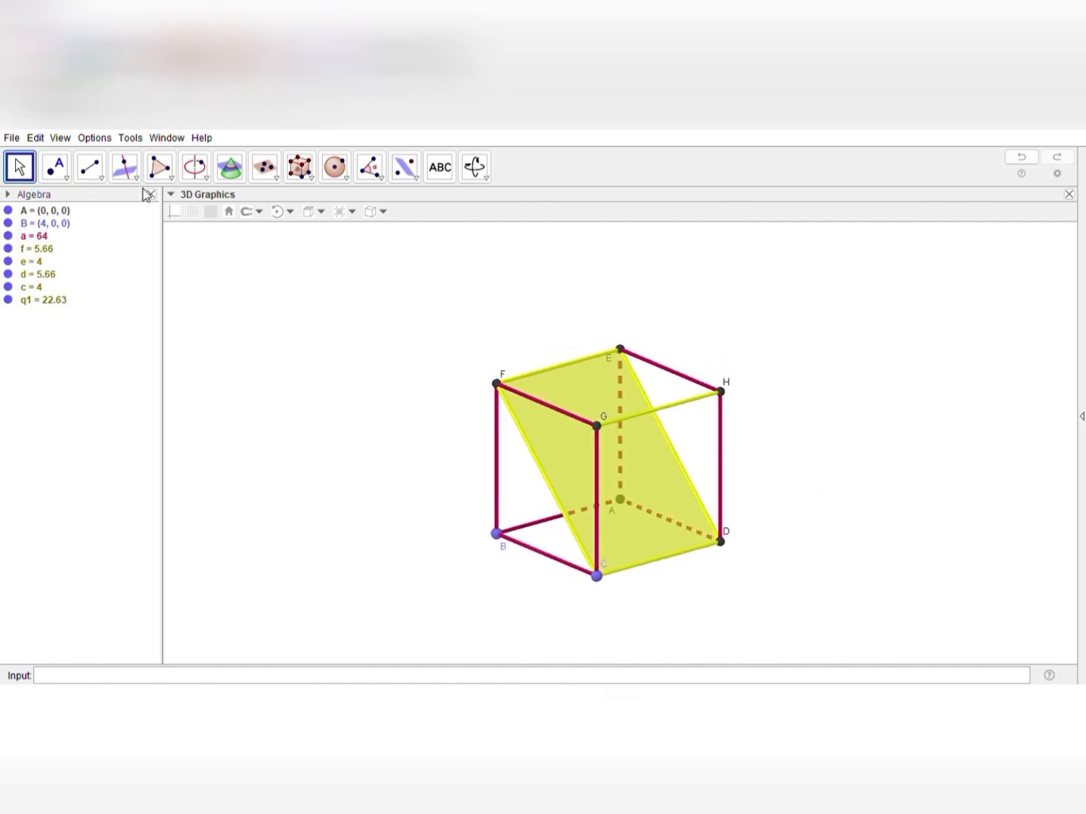
{"action": "left_click", "coordinate": [126, 169]}
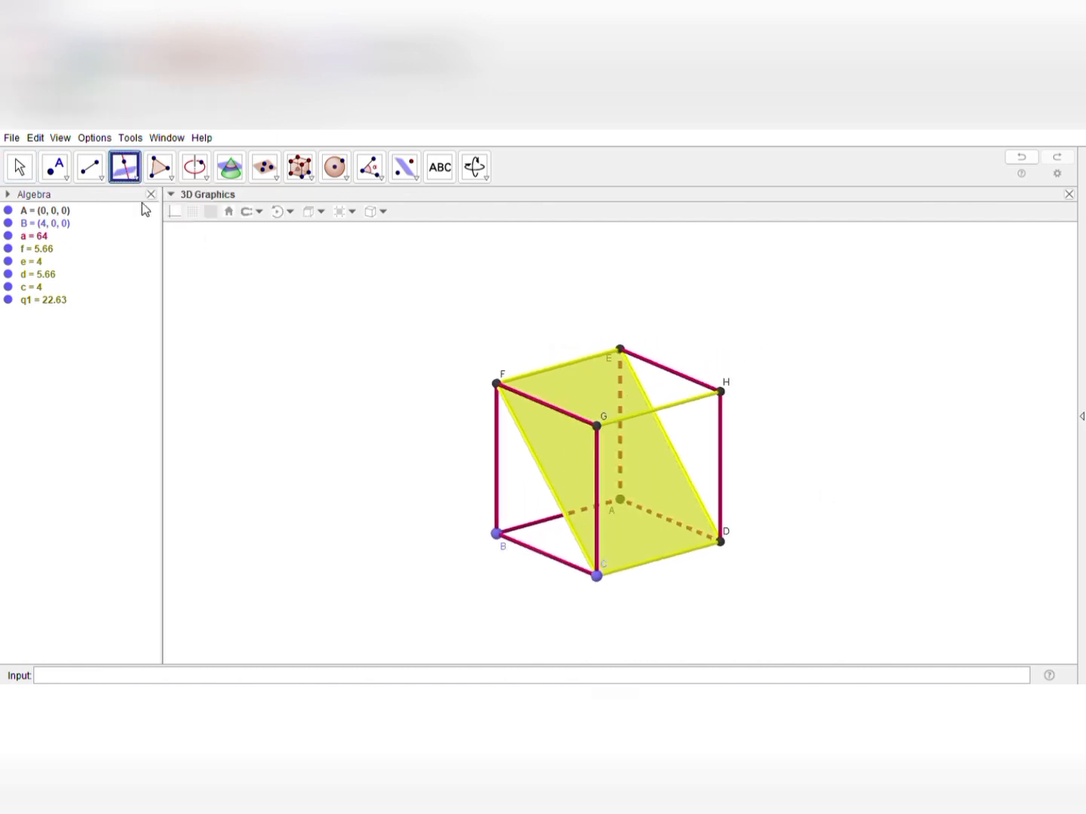
{"action": "left_click", "coordinate": [654, 411]}
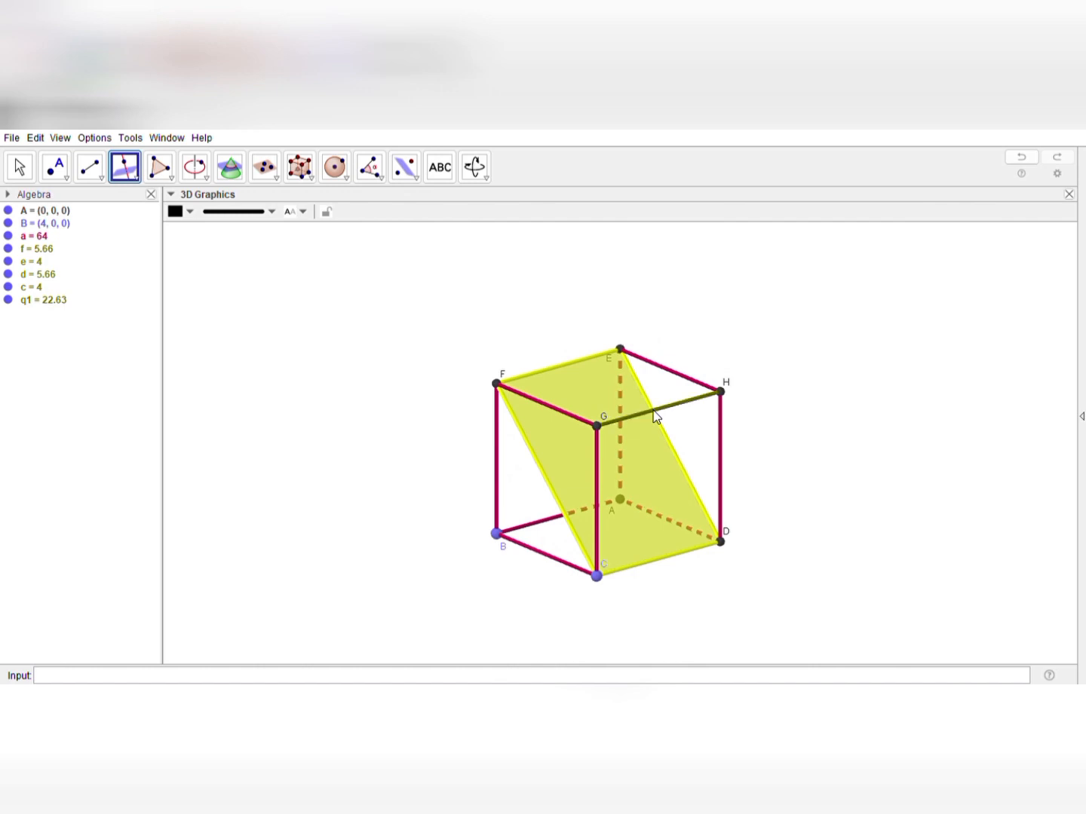
{"action": "left_click", "coordinate": [666, 499]}
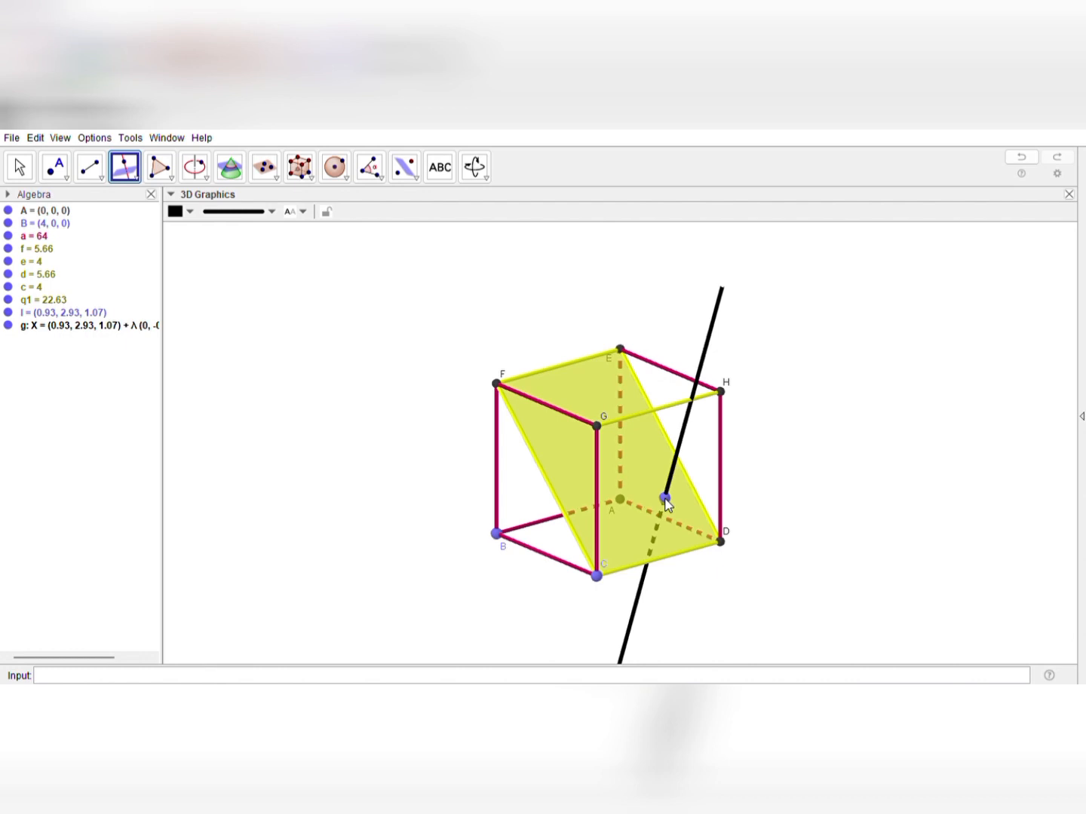
{"action": "key", "text": "ctrl+z"}
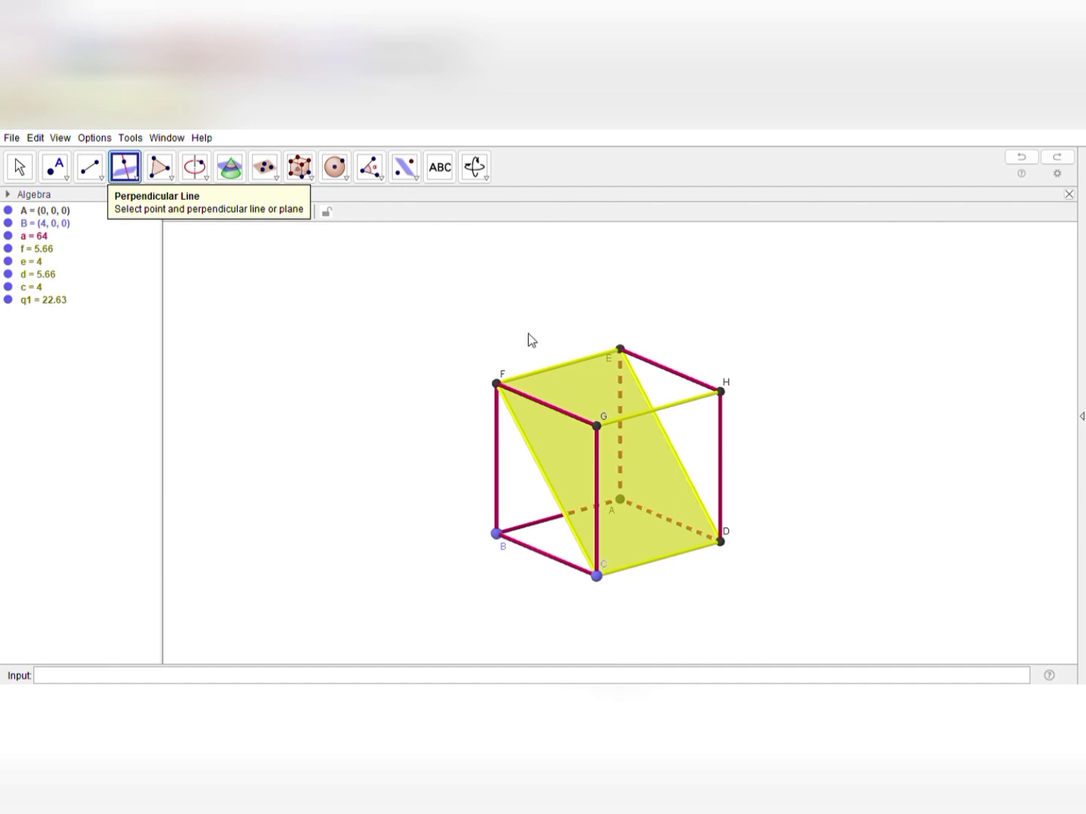
{"action": "left_click", "coordinate": [20, 166]}
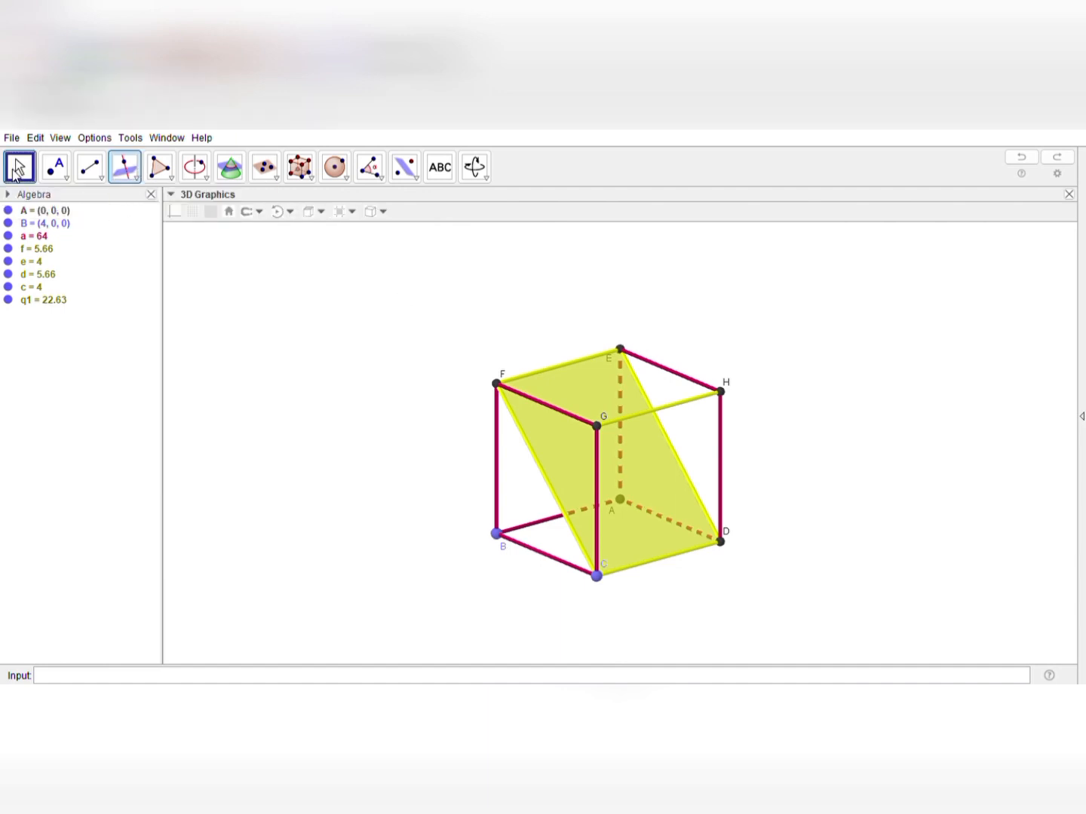
{"action": "left_click_drag", "start_coordinate": [438, 499], "coordinate": [402, 506]}
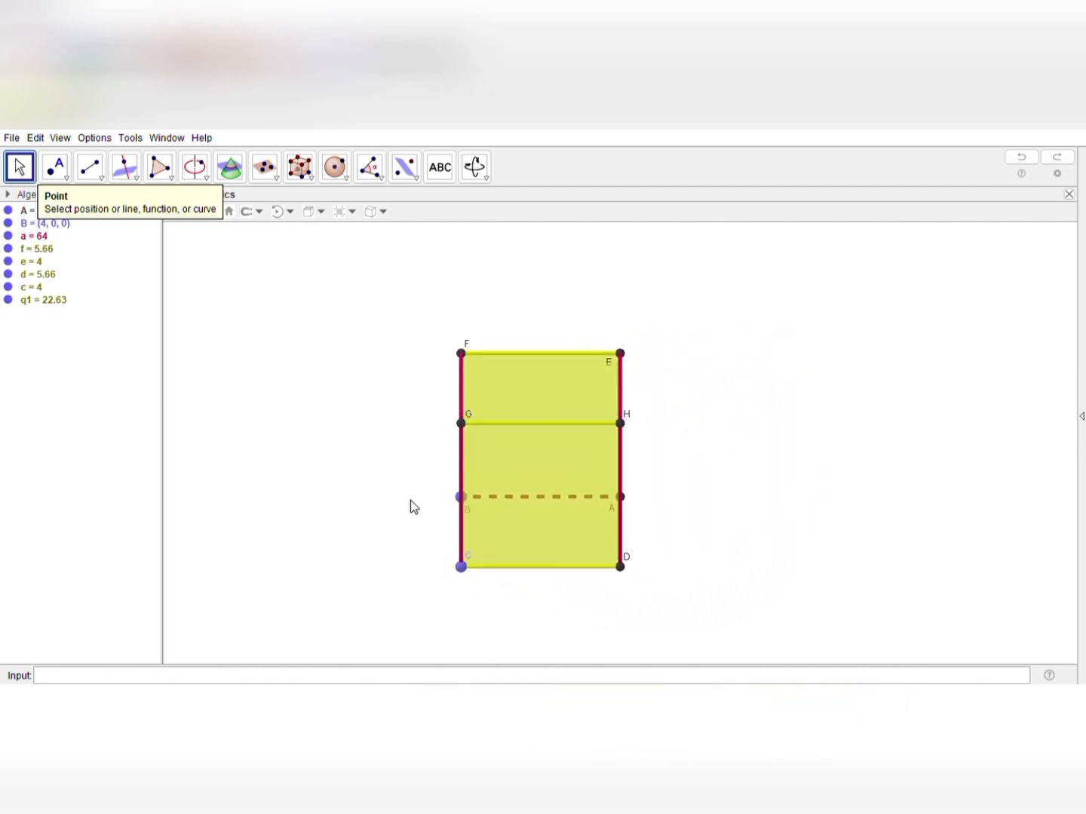
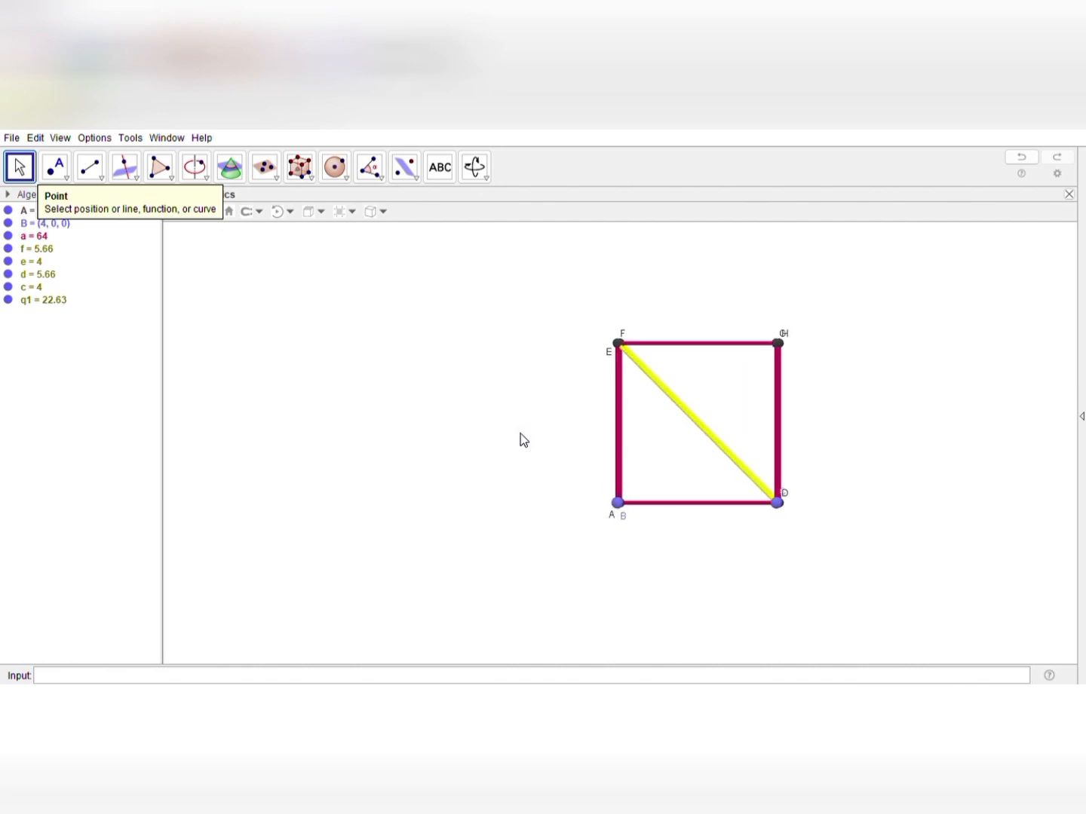
Mark the midpoints of sides CF and DE of quadrilateral CDEF with the Midpoint tool
{"action": "left_click_drag", "start_coordinate": [521, 433], "coordinate": [445, 458]}
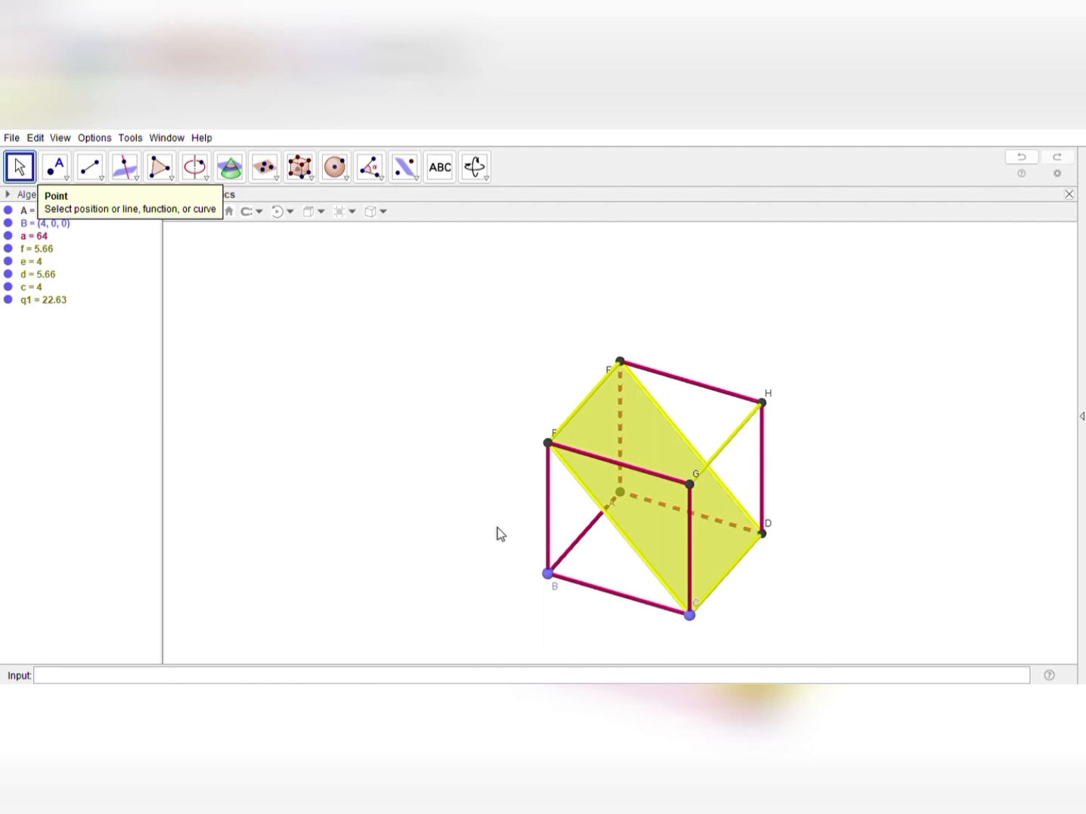
{"action": "mouse_move", "coordinate": [497, 527]}
{"action": "left_mouse_down"}
{"action": "mouse_move", "coordinate": [442, 530]}
{"action": "mouse_move", "coordinate": [448, 543]}
{"action": "mouse_move", "coordinate": [507, 526]}
{"action": "left_mouse_up"}
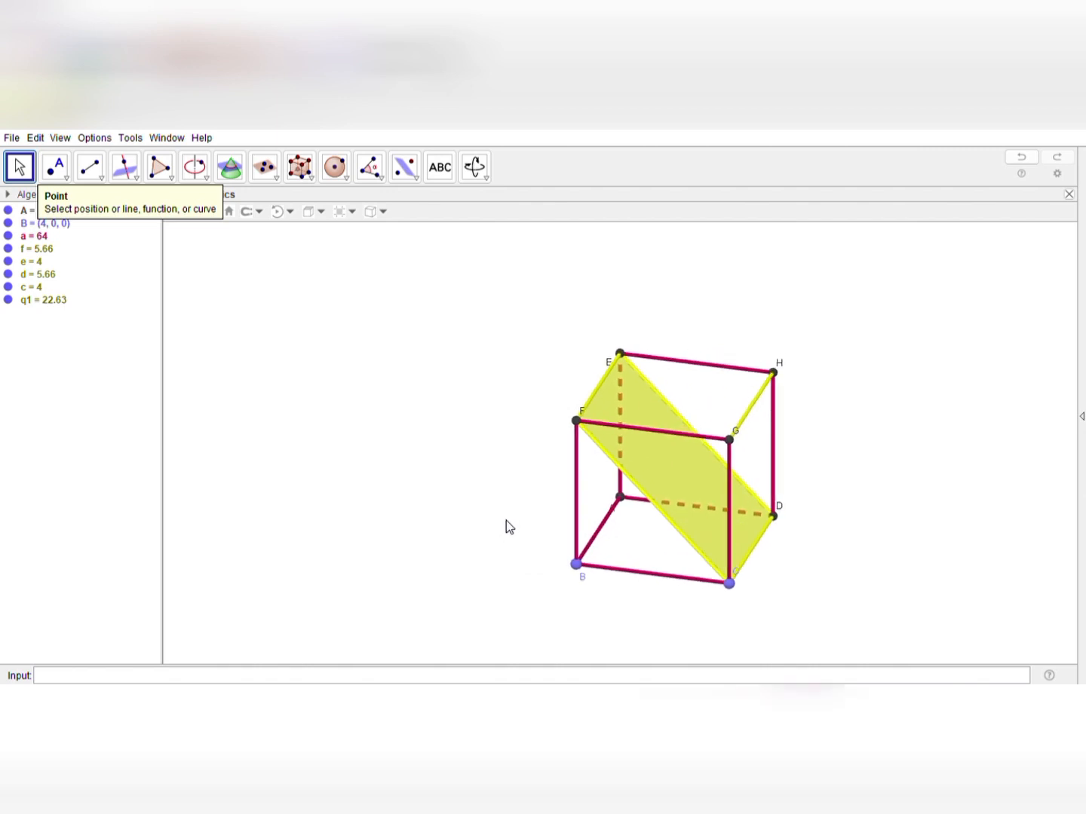
{"action": "left_click", "coordinate": [59, 178]}
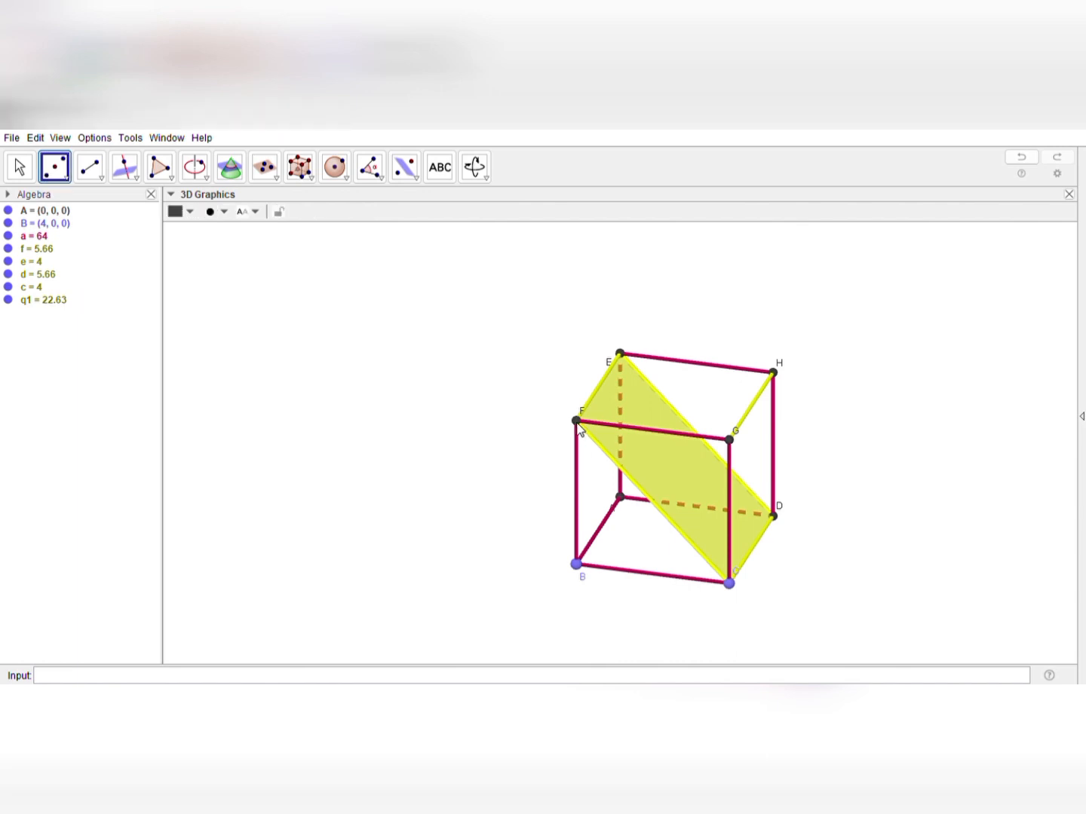
{"action": "left_click", "coordinate": [654, 502]}
{"action": "left_click", "coordinate": [697, 434]}
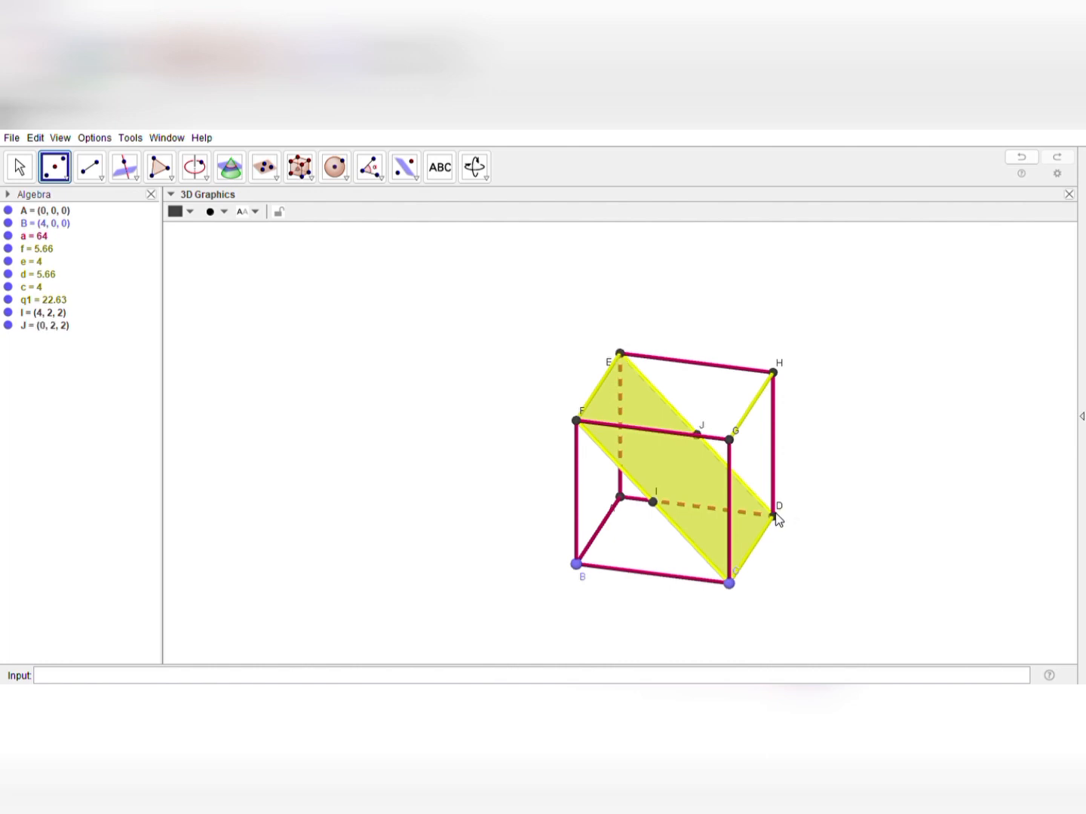
Try to join midpoints I and J with the Segment tool, and undo the segment
{"action": "left_click", "coordinate": [101, 182]}
{"action": "left_click", "coordinate": [653, 502]}
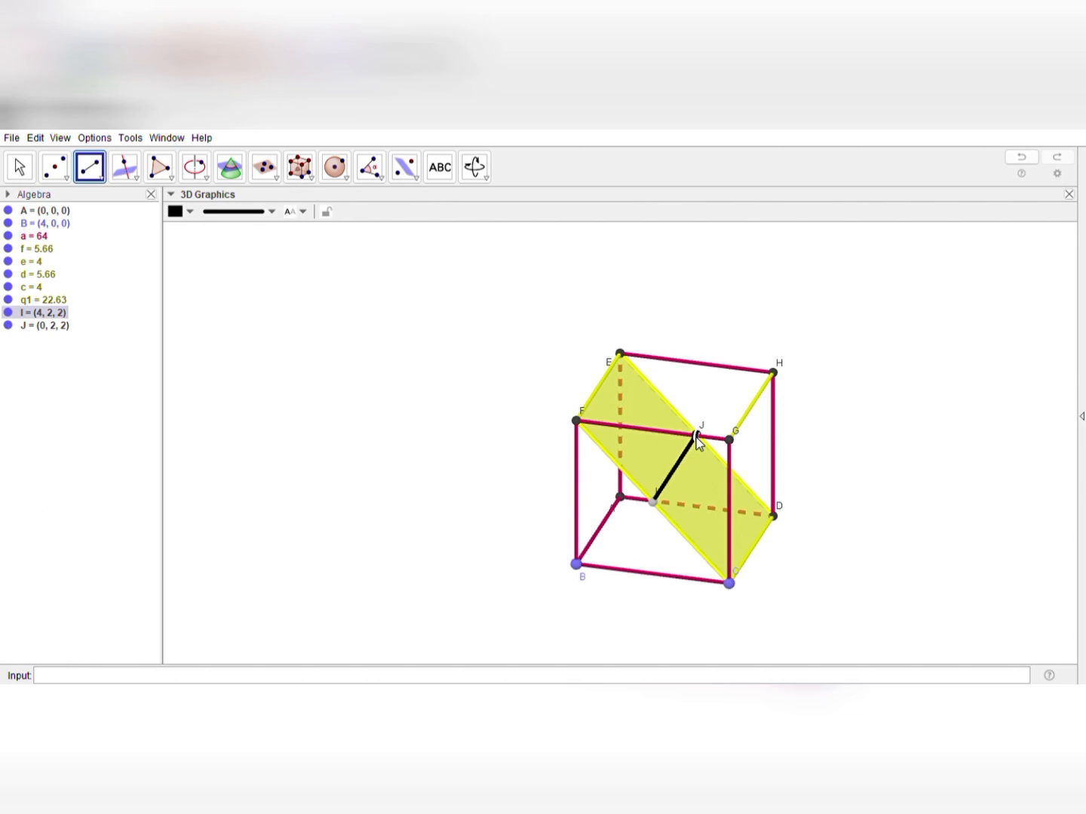
{"action": "left_click", "coordinate": [696, 437]}
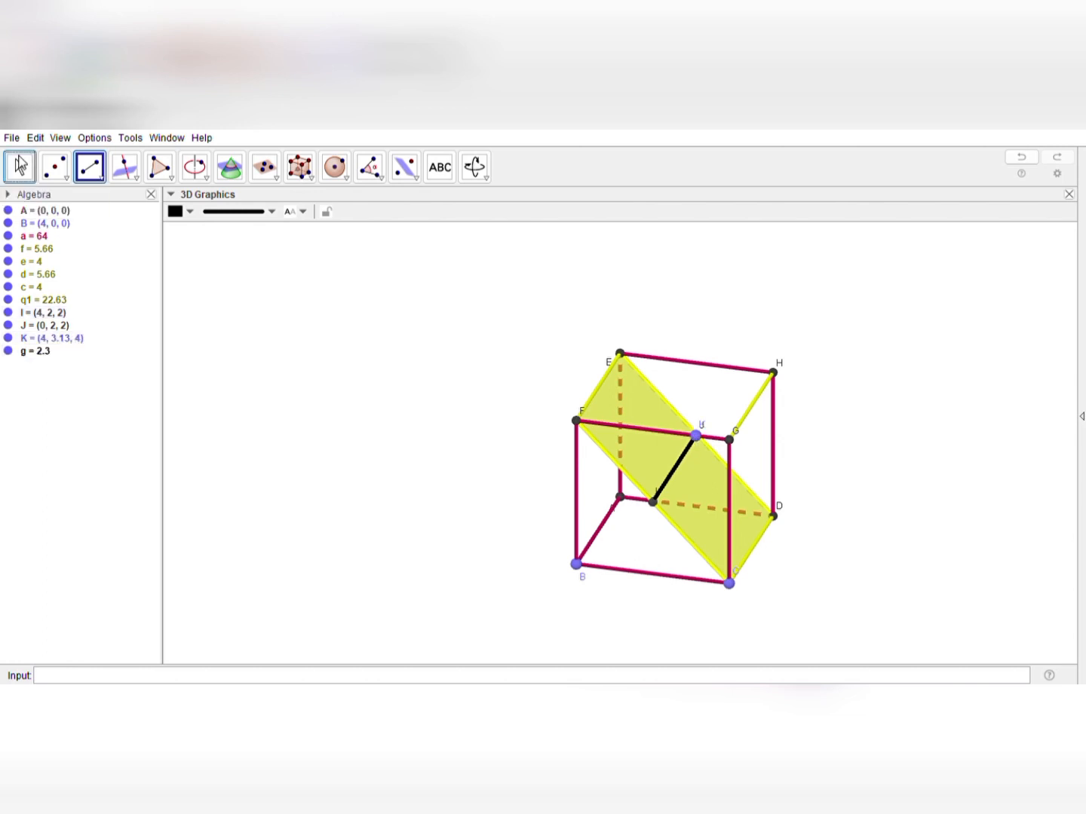
{"action": "left_click", "coordinate": [21, 166]}
{"action": "left_click_drag", "start_coordinate": [928, 543], "coordinate": [895, 549]}
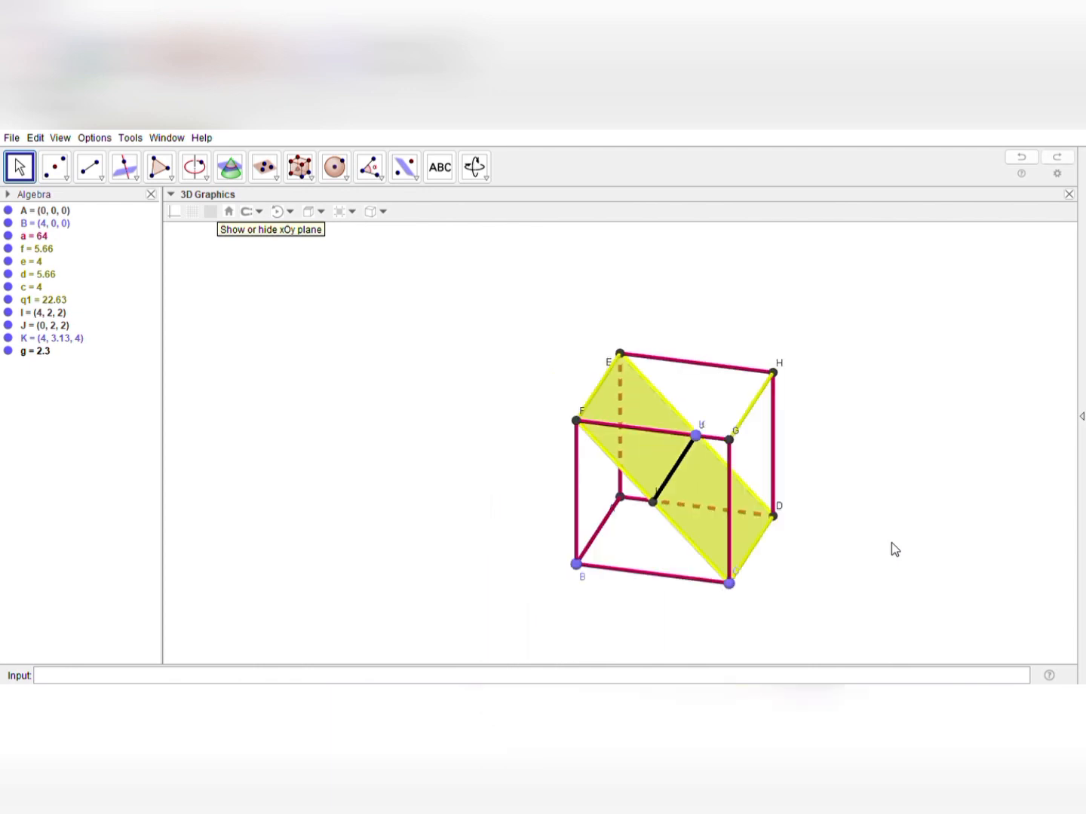
{"action": "key", "text": "ctrl+z"}
Draw a segment from midpoint I to midpoint J across quadrilateral CDEF
{"action": "left_click_drag", "start_coordinate": [911, 517], "coordinate": [875, 505]}
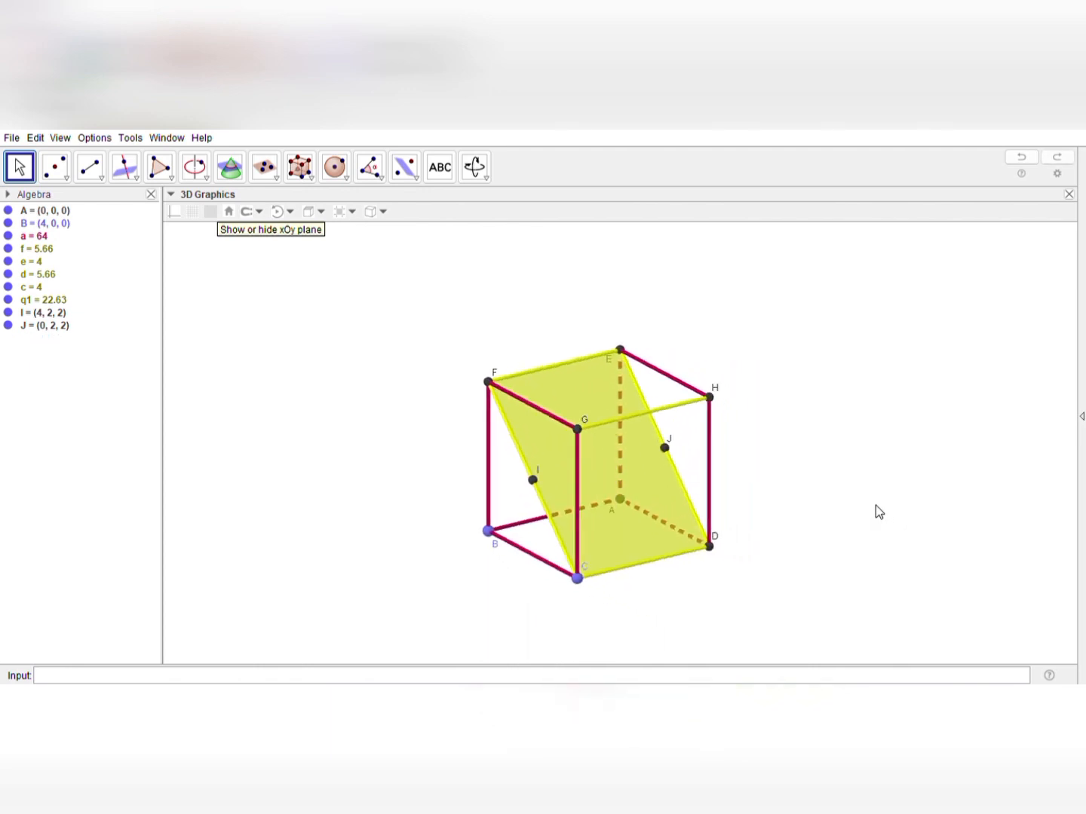
{"action": "left_click", "coordinate": [90, 170]}
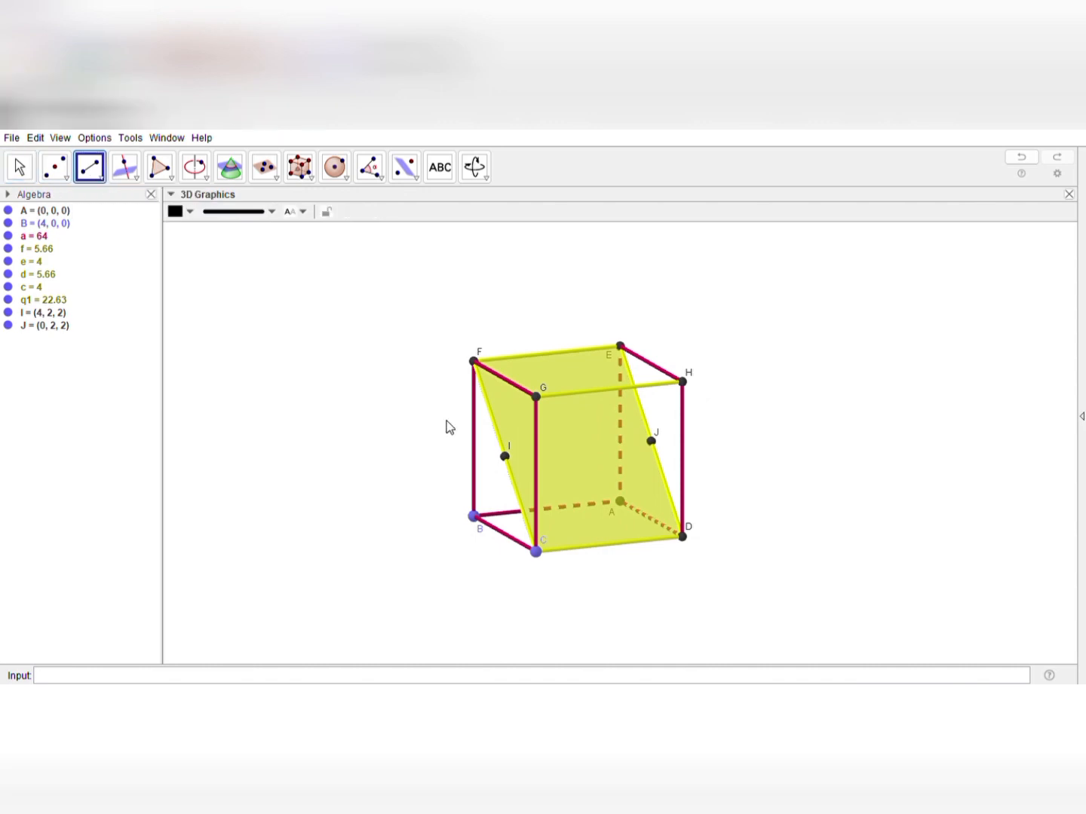
{"action": "left_click", "coordinate": [505, 458]}
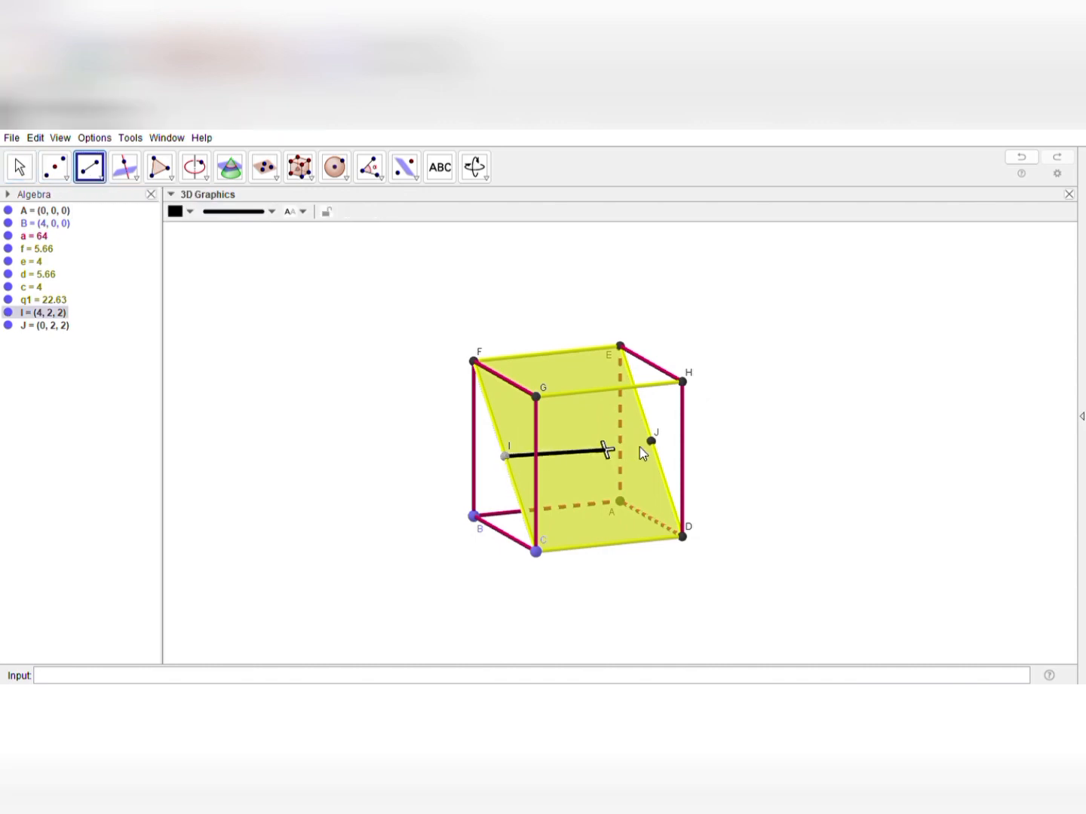
{"action": "left_click", "coordinate": [652, 443]}
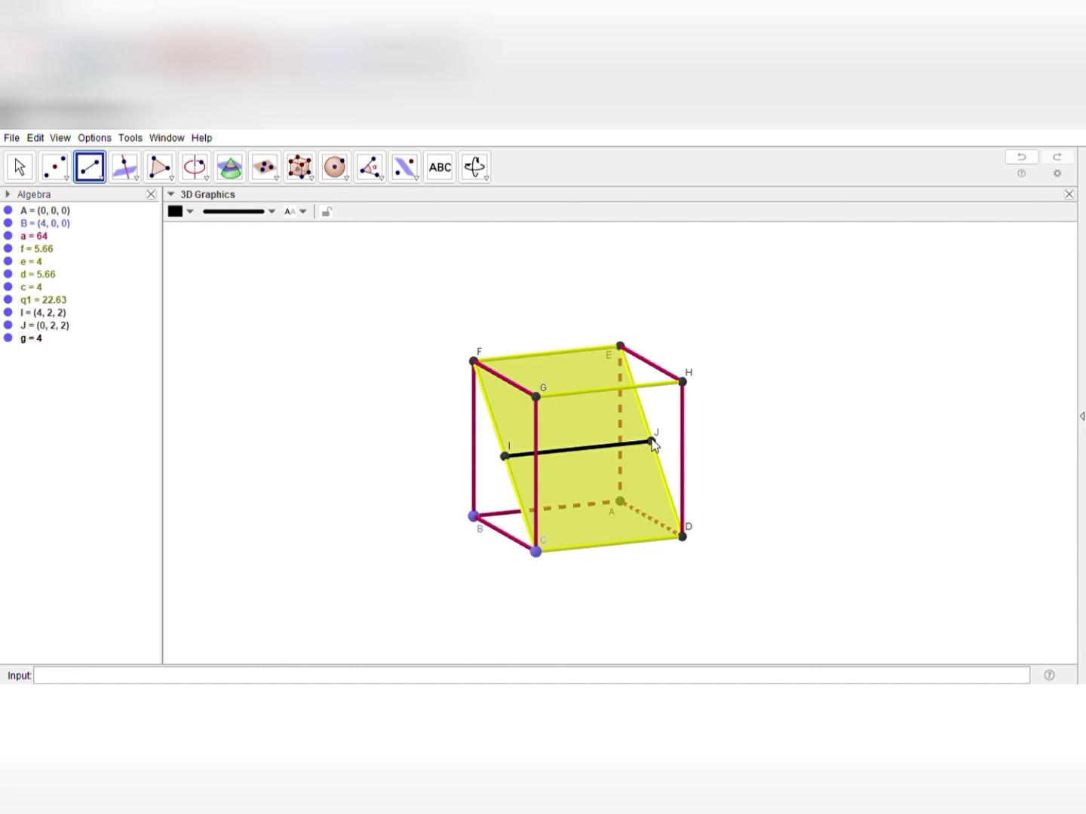
{"action": "left_click", "coordinate": [18, 166]}
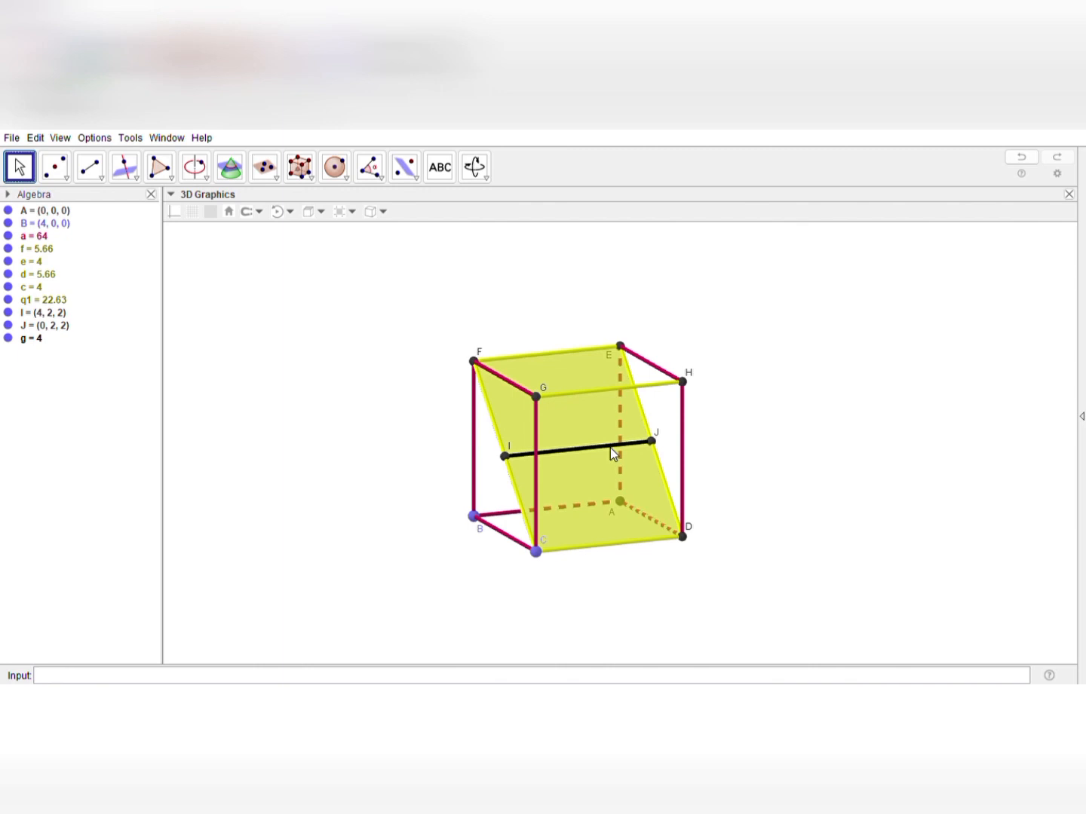
{"action": "left_click_drag", "start_coordinate": [497, 574], "coordinate": [538, 560]}
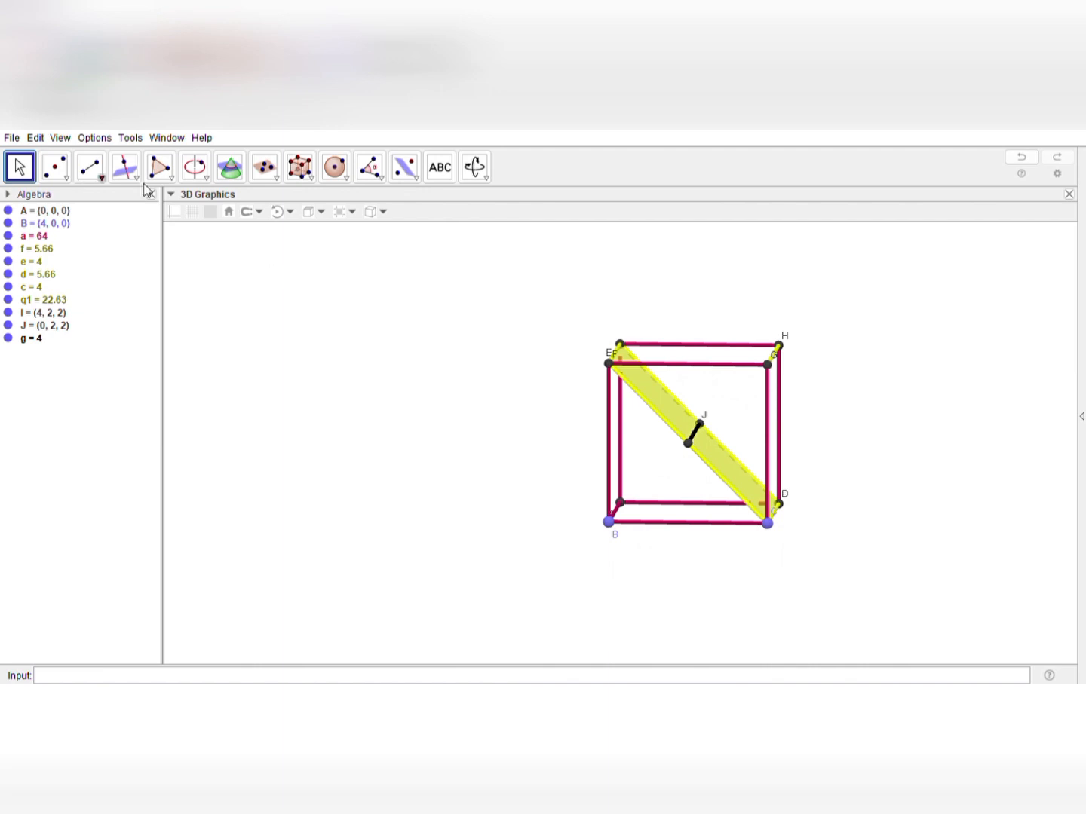
{"action": "left_click_drag", "start_coordinate": [295, 397], "coordinate": [240, 400]}
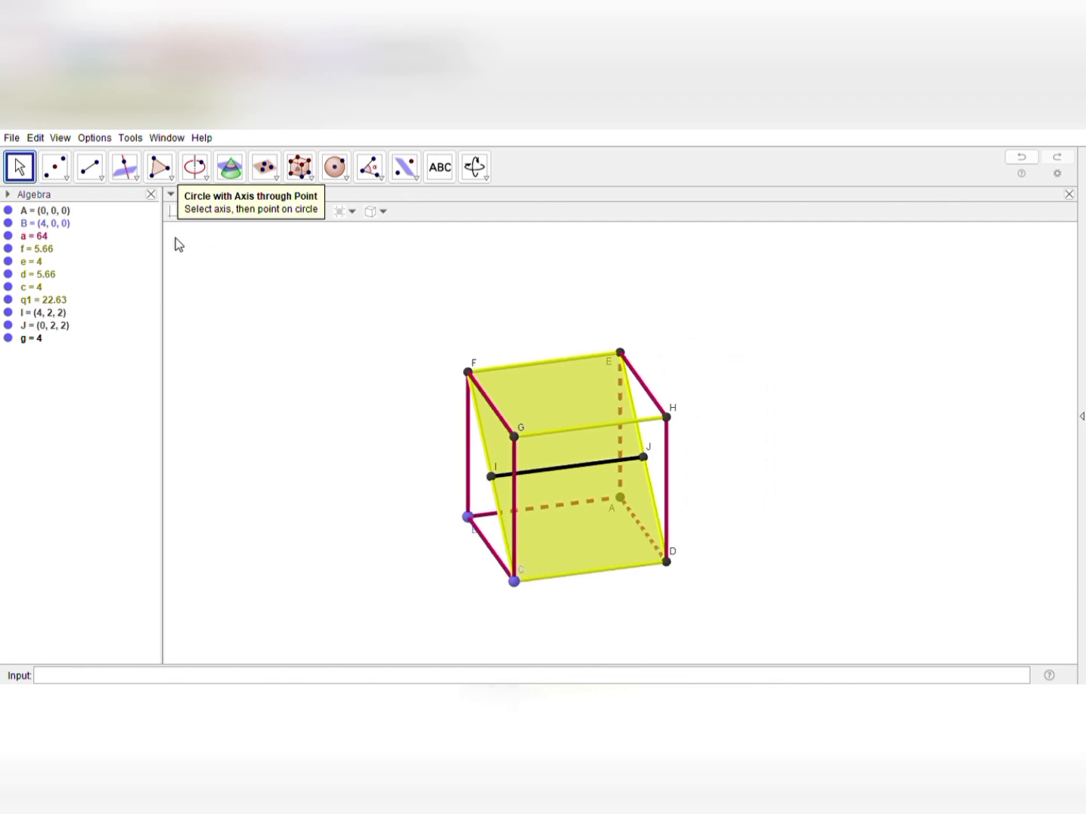
{"action": "left_click", "coordinate": [171, 182]}
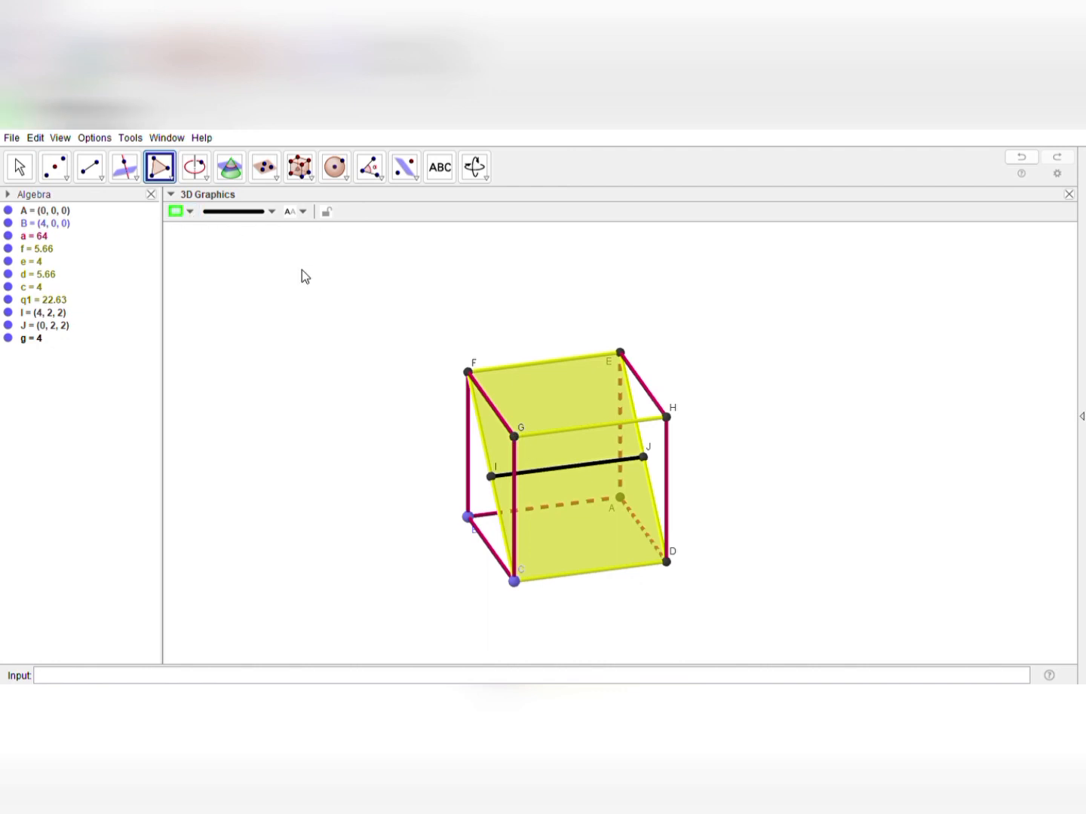
{"action": "left_click", "coordinate": [469, 373]}
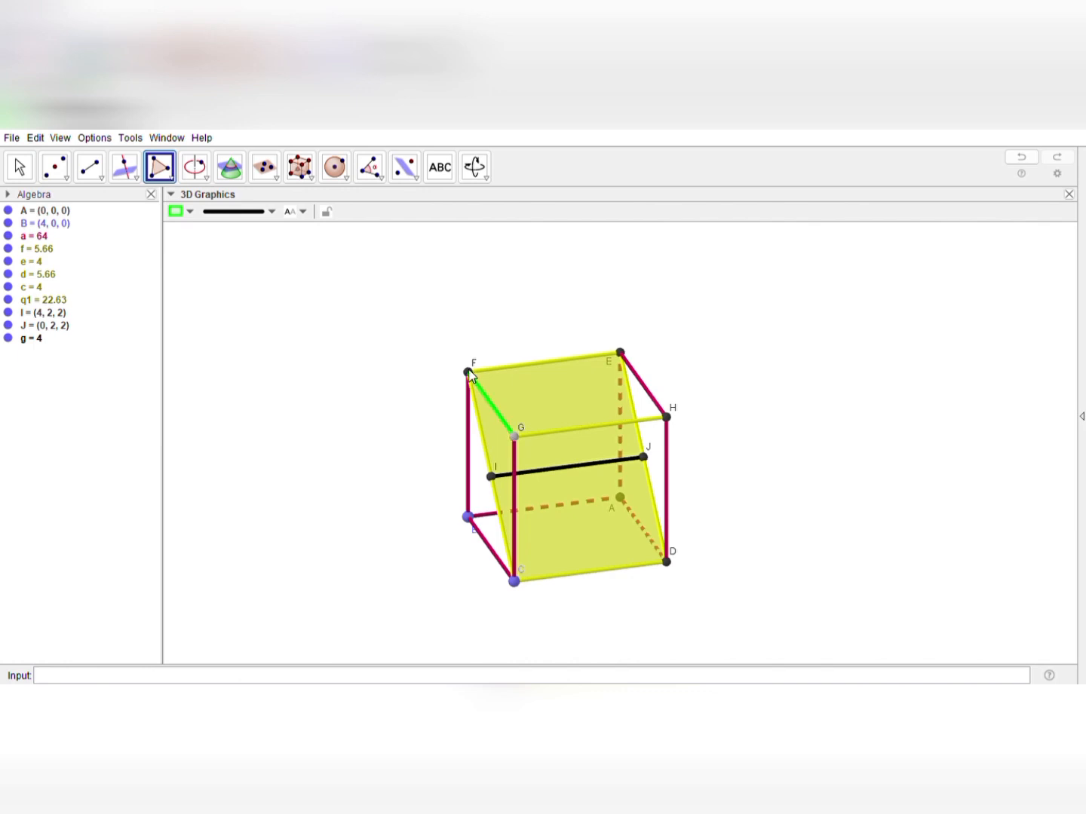
{"action": "left_click", "coordinate": [509, 587]}
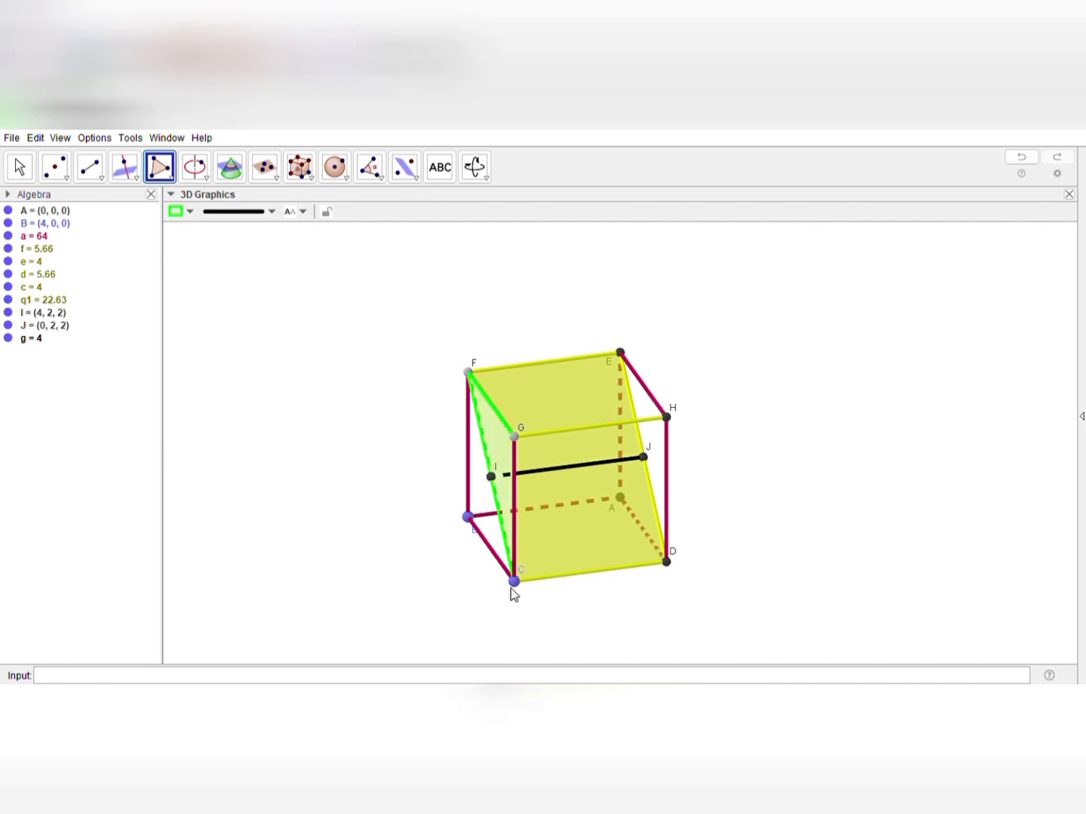
{"action": "left_click", "coordinate": [516, 437]}
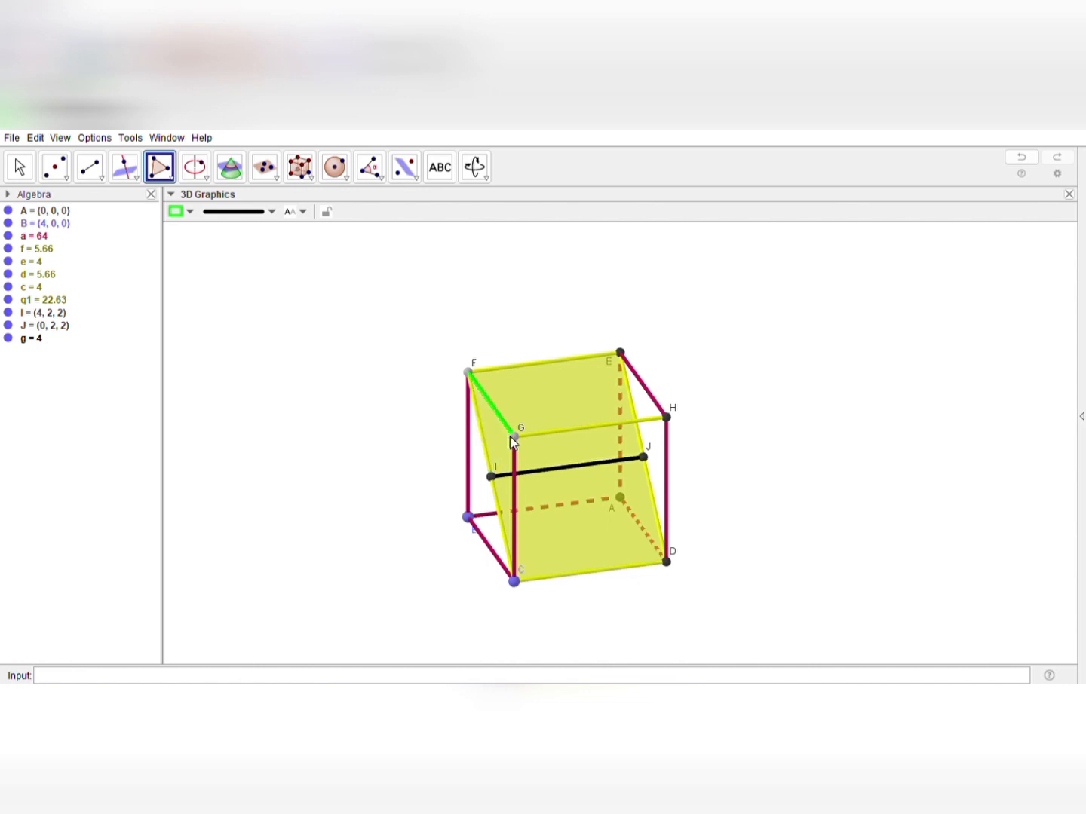
{"action": "key", "text": "Escape"}
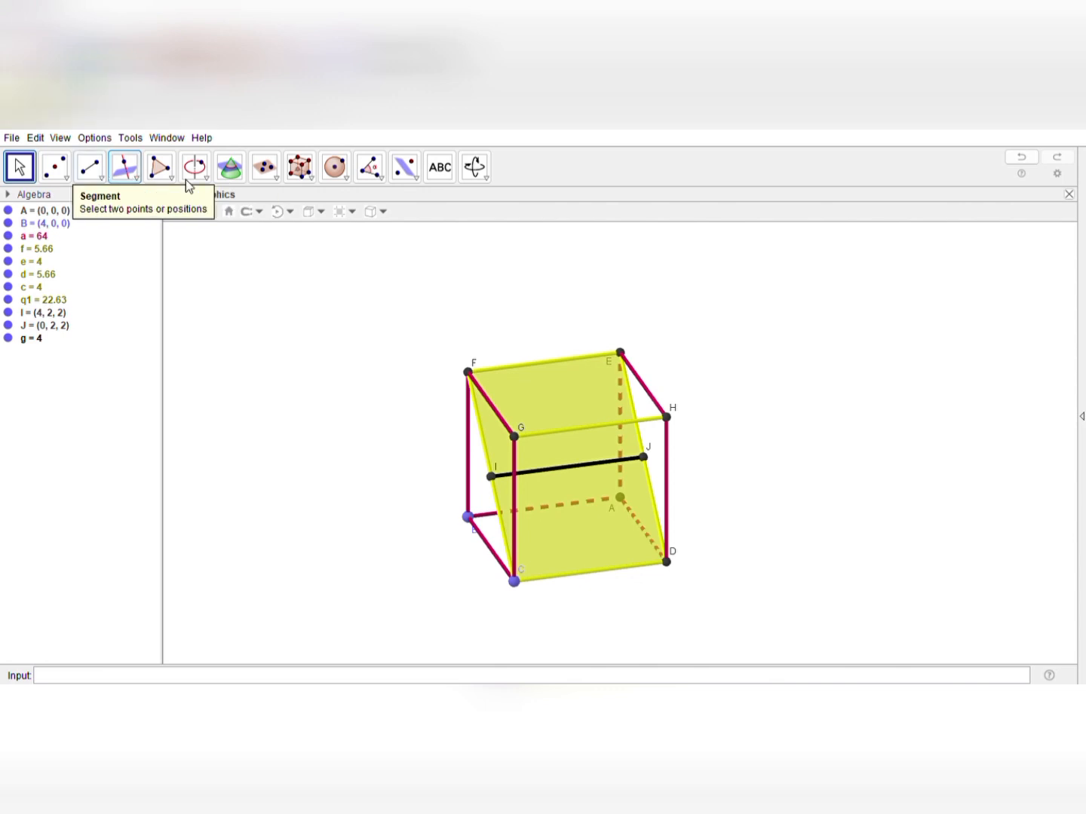
Draw the triangle with vertices G, I and F using the Polygon tool
{"action": "left_click", "coordinate": [159, 167]}
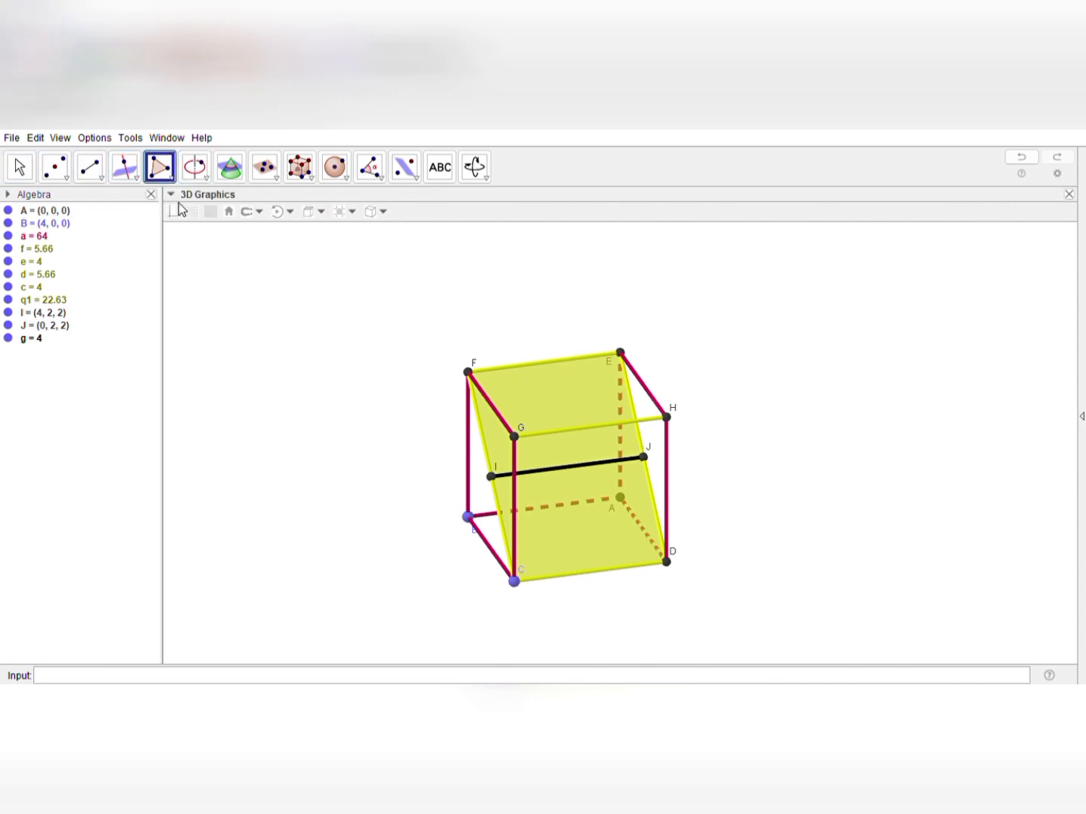
{"action": "left_click", "coordinate": [514, 437]}
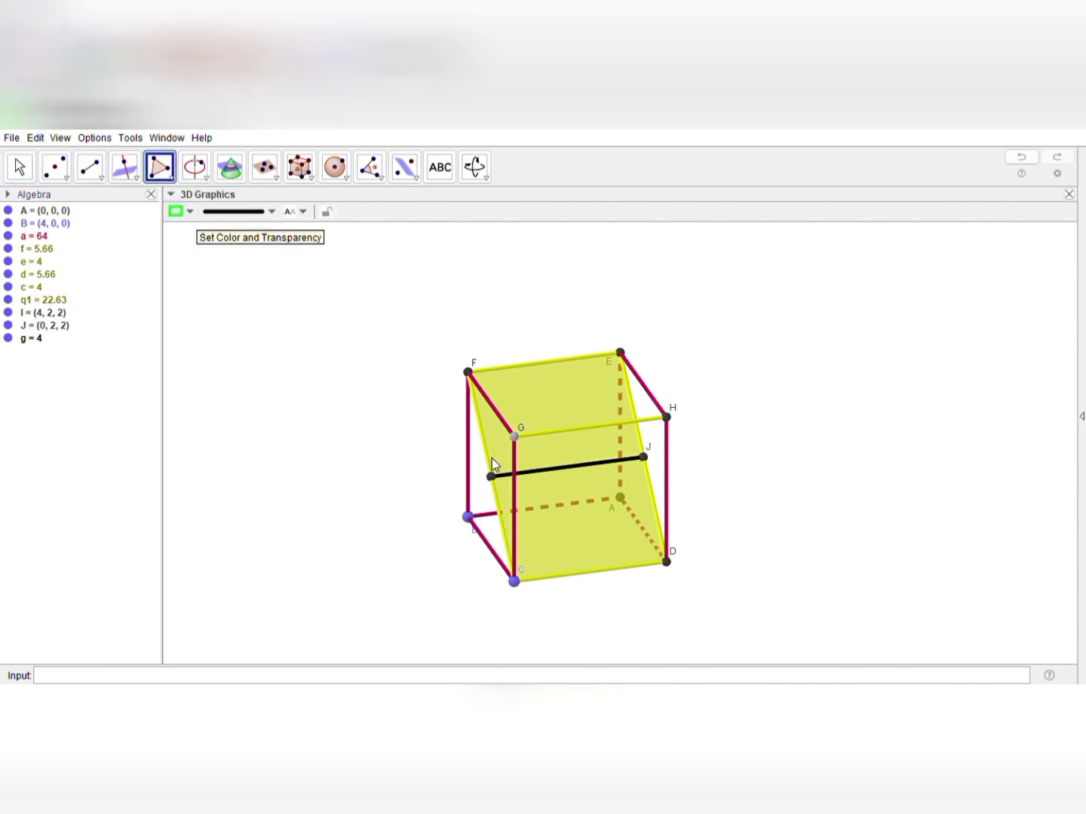
{"action": "left_click", "coordinate": [491, 477]}
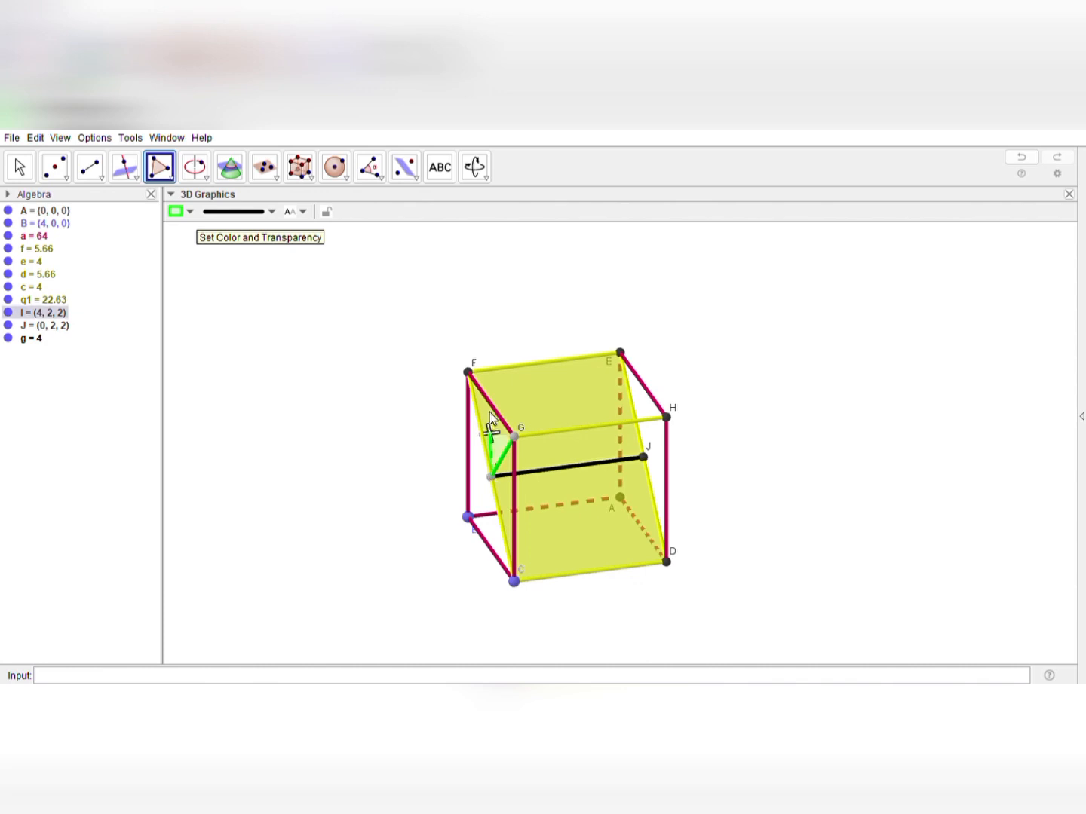
{"action": "left_click", "coordinate": [468, 373]}
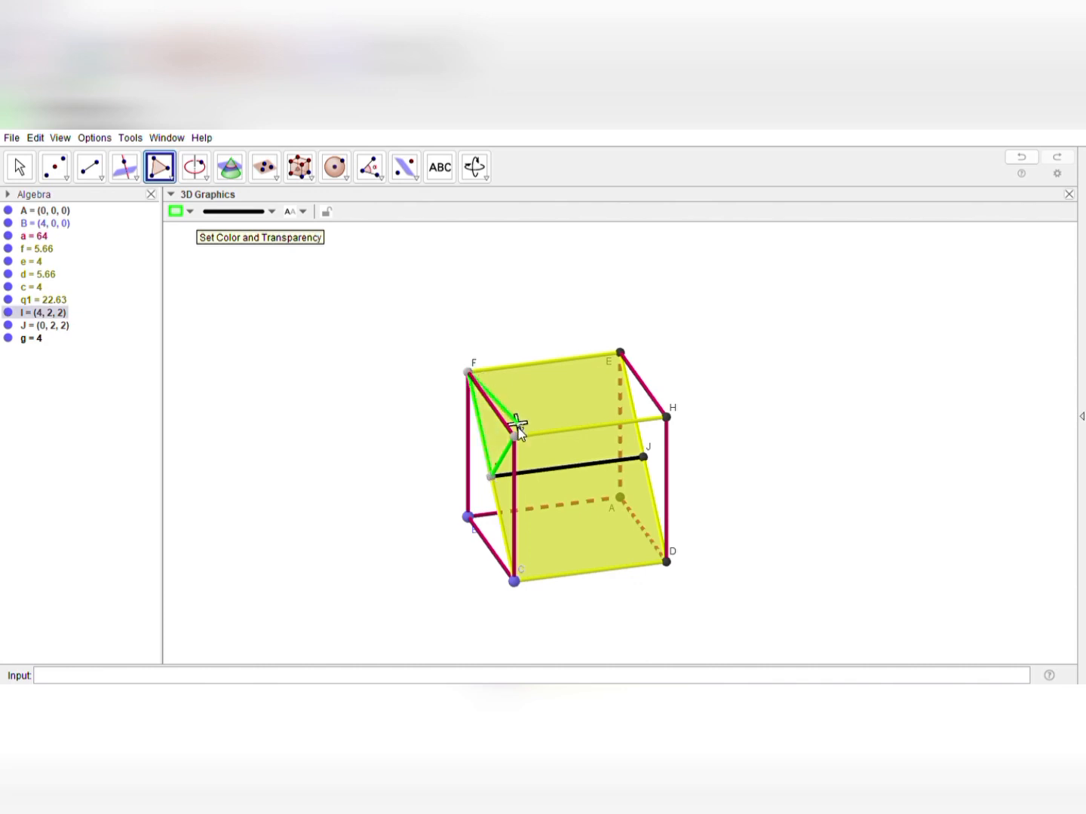
{"action": "left_click", "coordinate": [515, 437]}
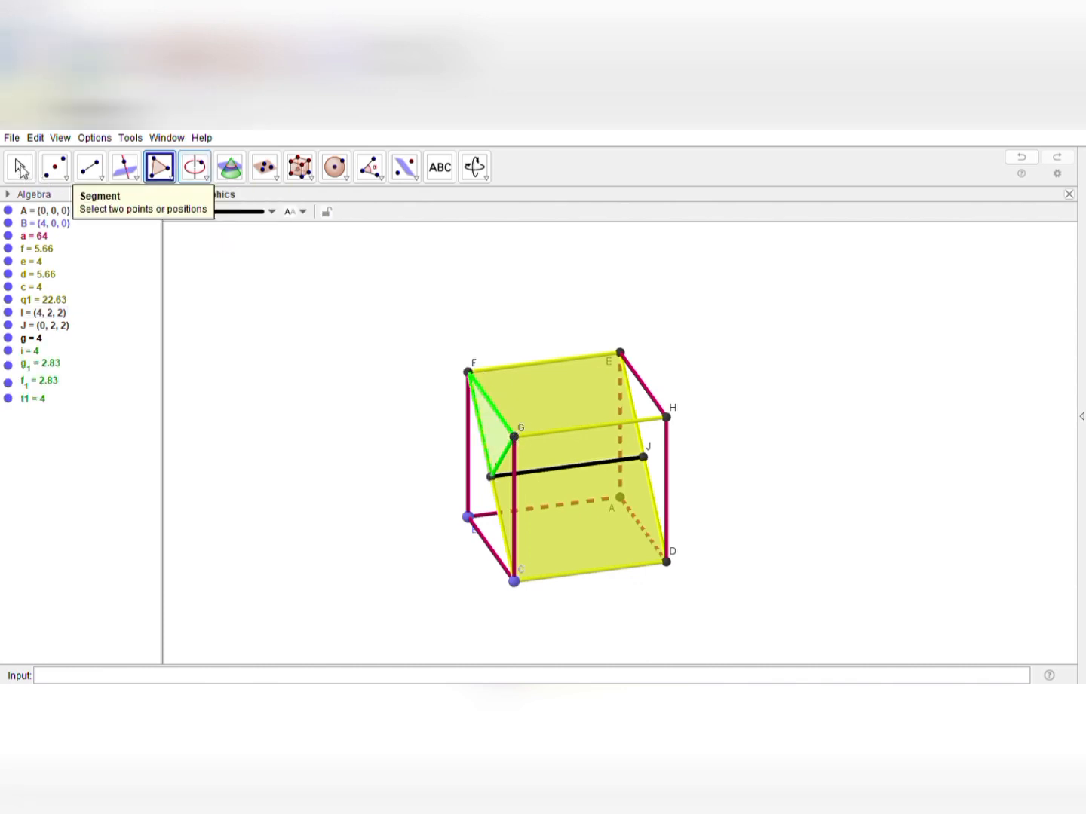
{"action": "left_click", "coordinate": [20, 167]}
Recolour side GI of the green triangle red
{"action": "left_click_drag", "start_coordinate": [273, 463], "coordinate": [321, 443]}
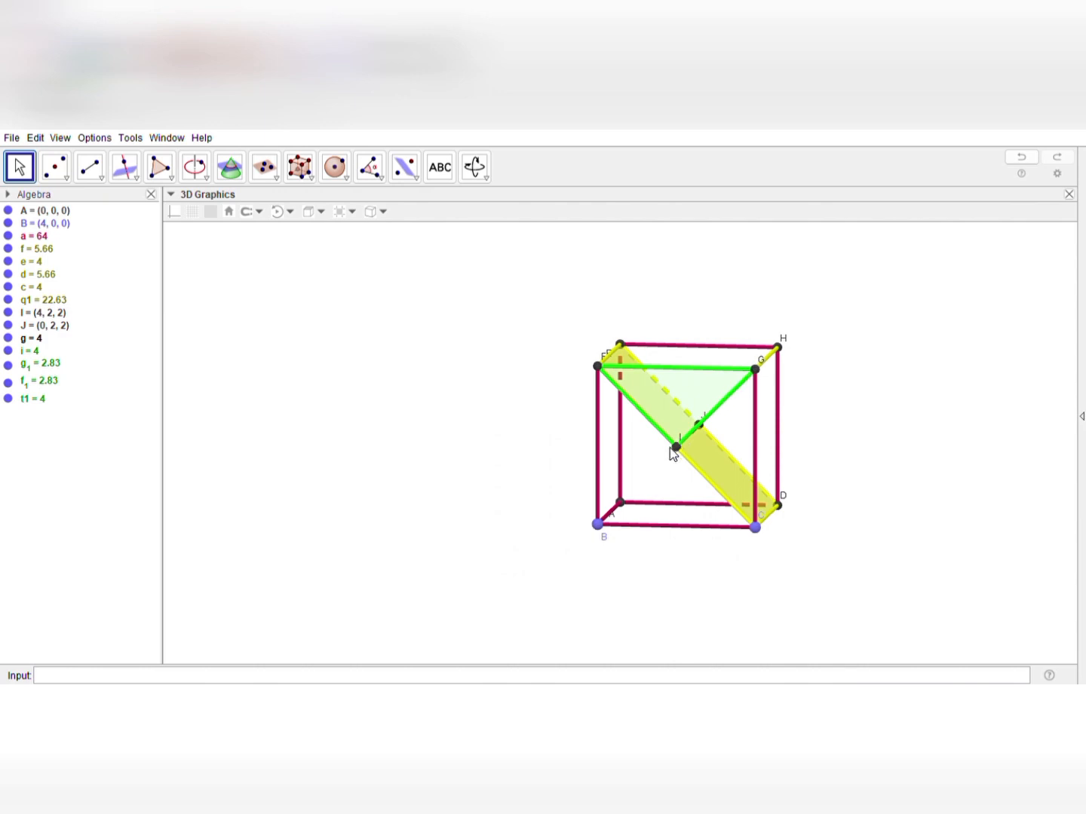
{"action": "left_click", "coordinate": [726, 393]}
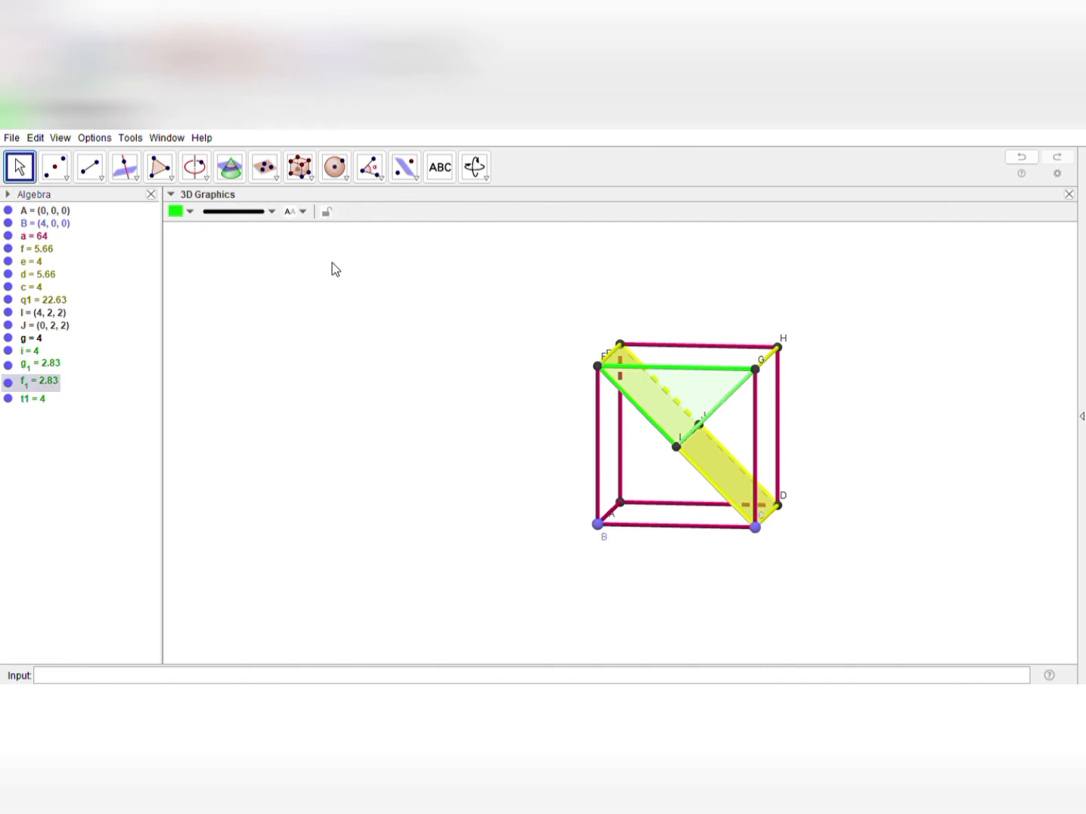
{"action": "left_click", "coordinate": [176, 228]}
{"action": "left_click", "coordinate": [918, 515]}
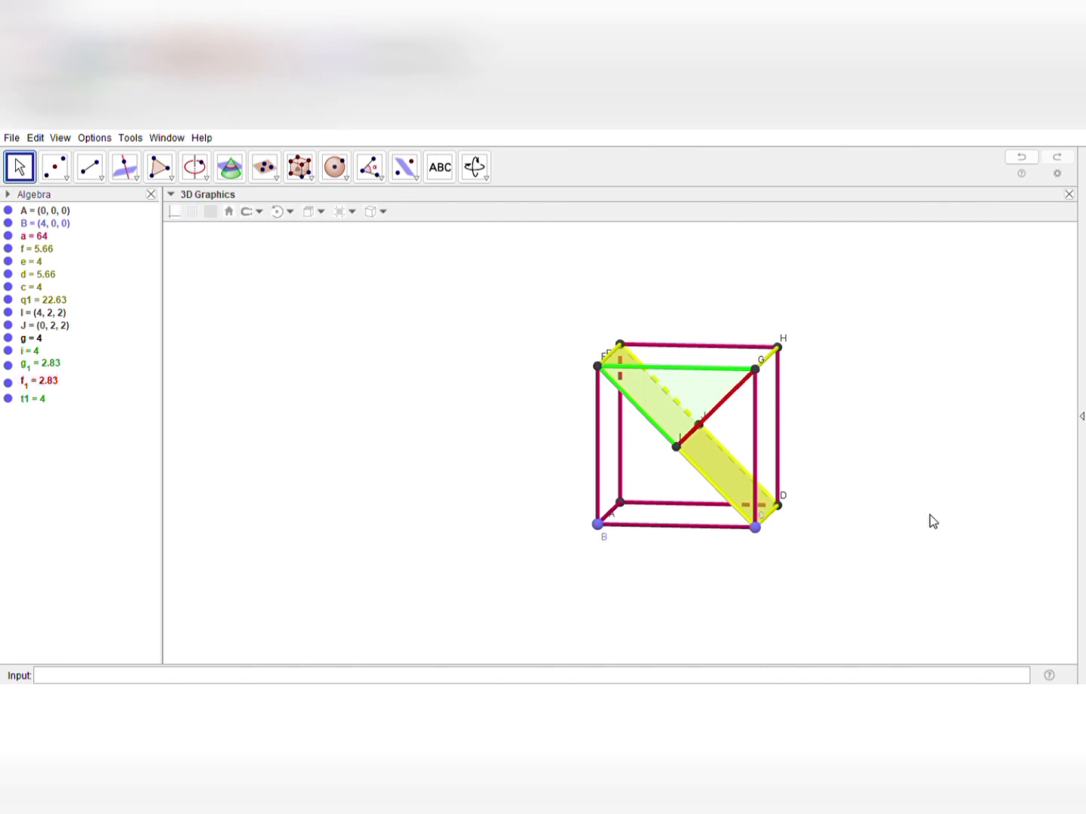
Make the green fill of triangle GIF more opaque
{"action": "left_click_drag", "start_coordinate": [930, 515], "coordinate": [800, 550]}
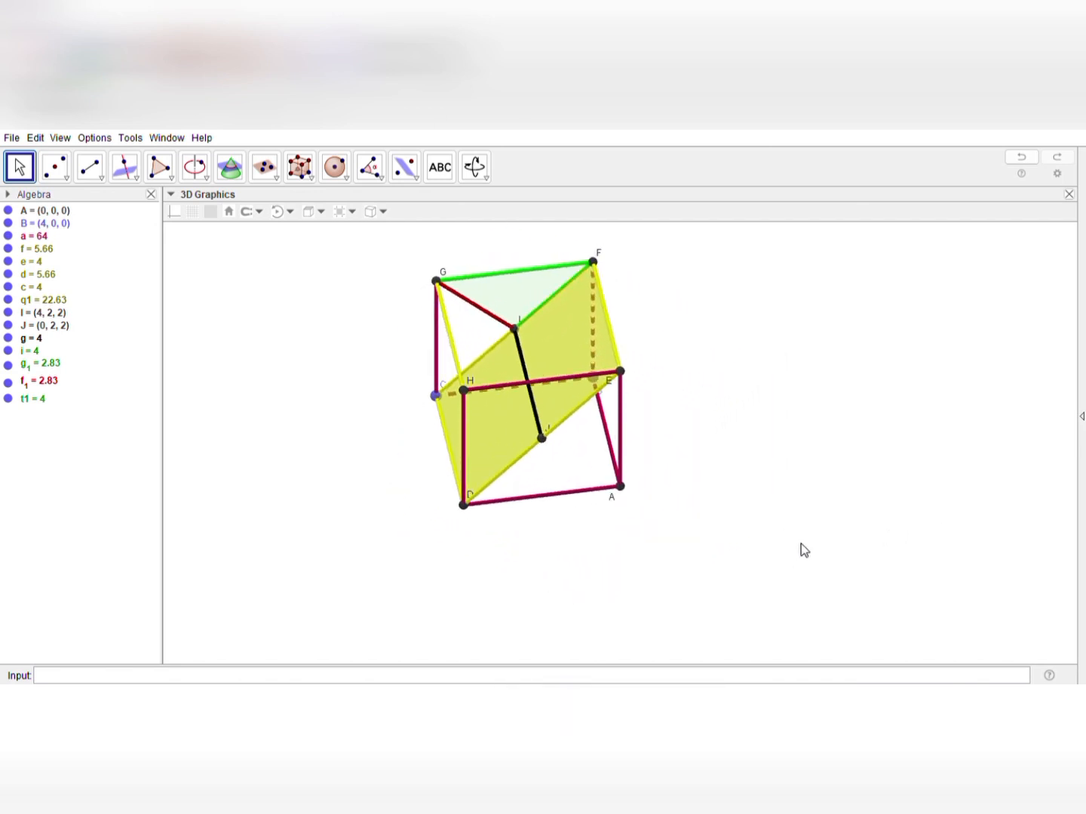
{"action": "left_click", "coordinate": [526, 300]}
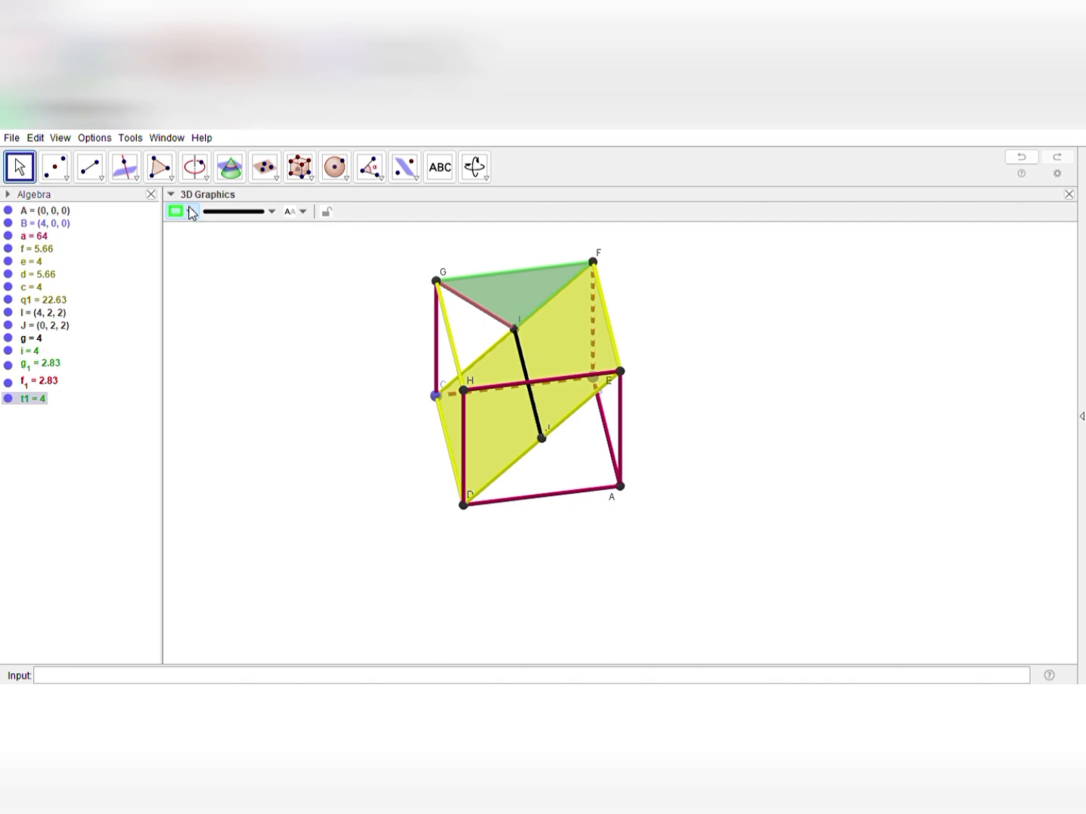
{"action": "left_click_drag", "start_coordinate": [187, 270], "coordinate": [279, 274]}
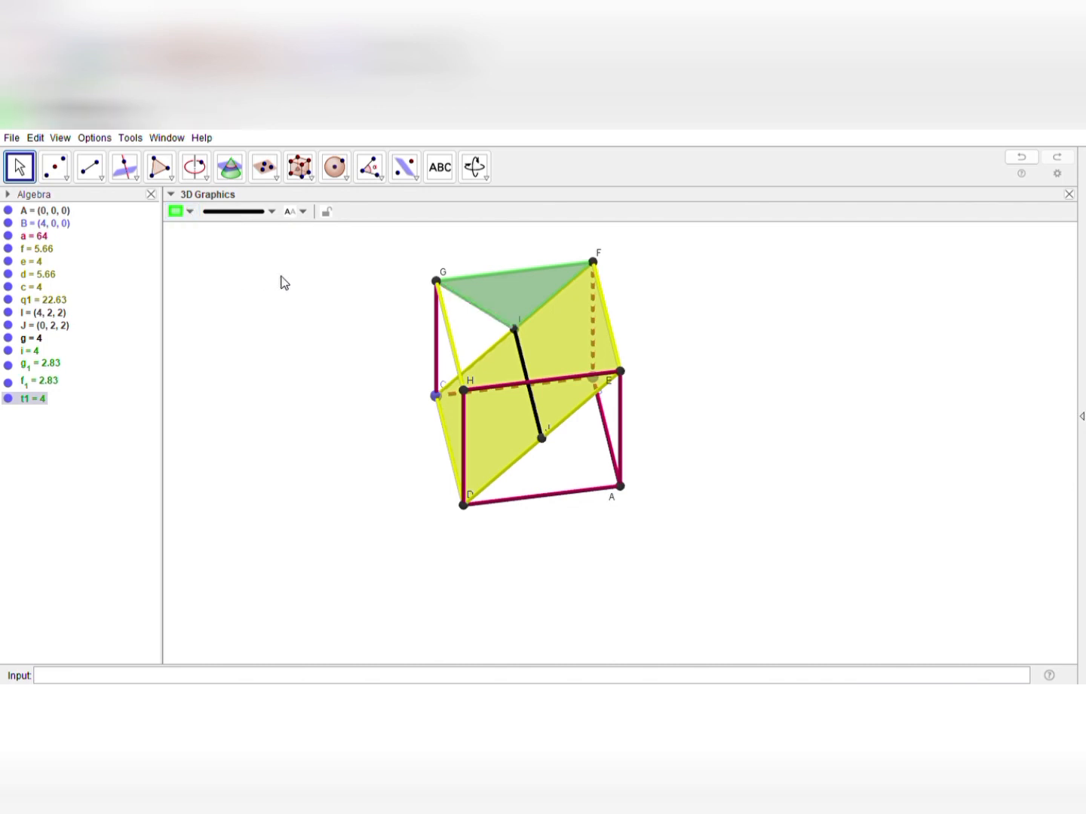
{"action": "left_click", "coordinate": [276, 374]}
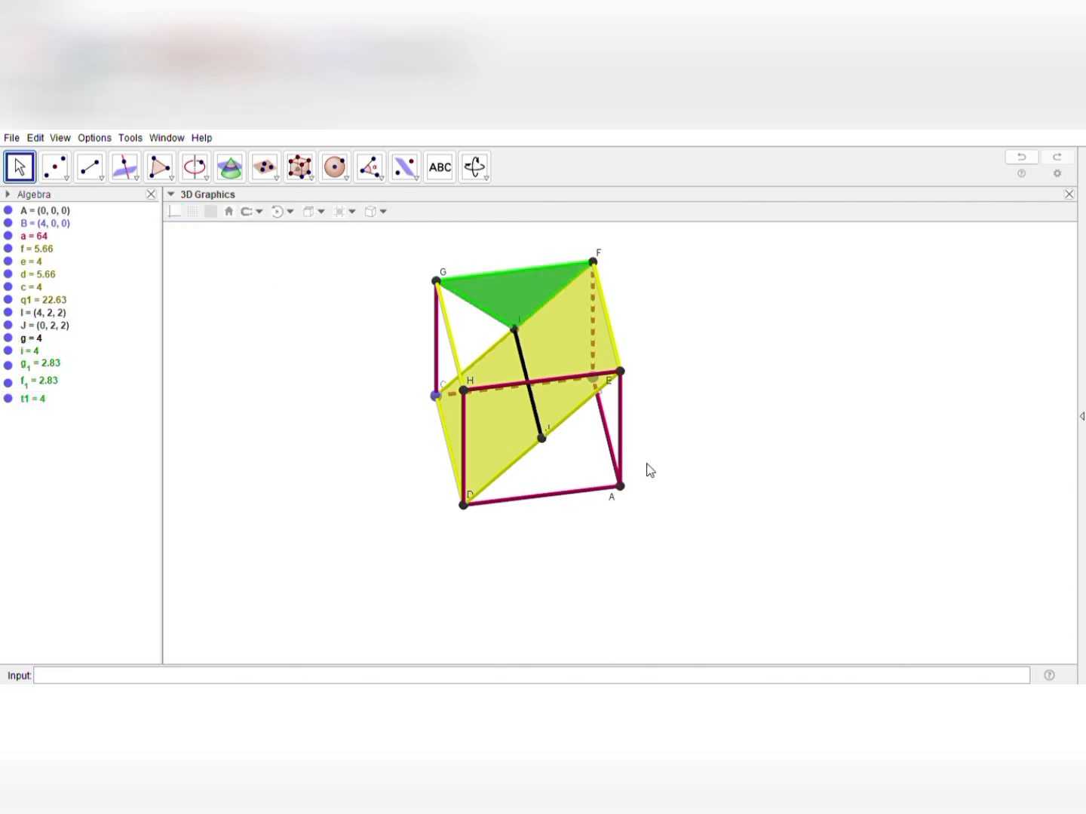
Draw the triangle with vertices H, J and E using the Polygon tool and make its cyan fill more opaque
{"action": "left_click_drag", "start_coordinate": [650, 471], "coordinate": [652, 440]}
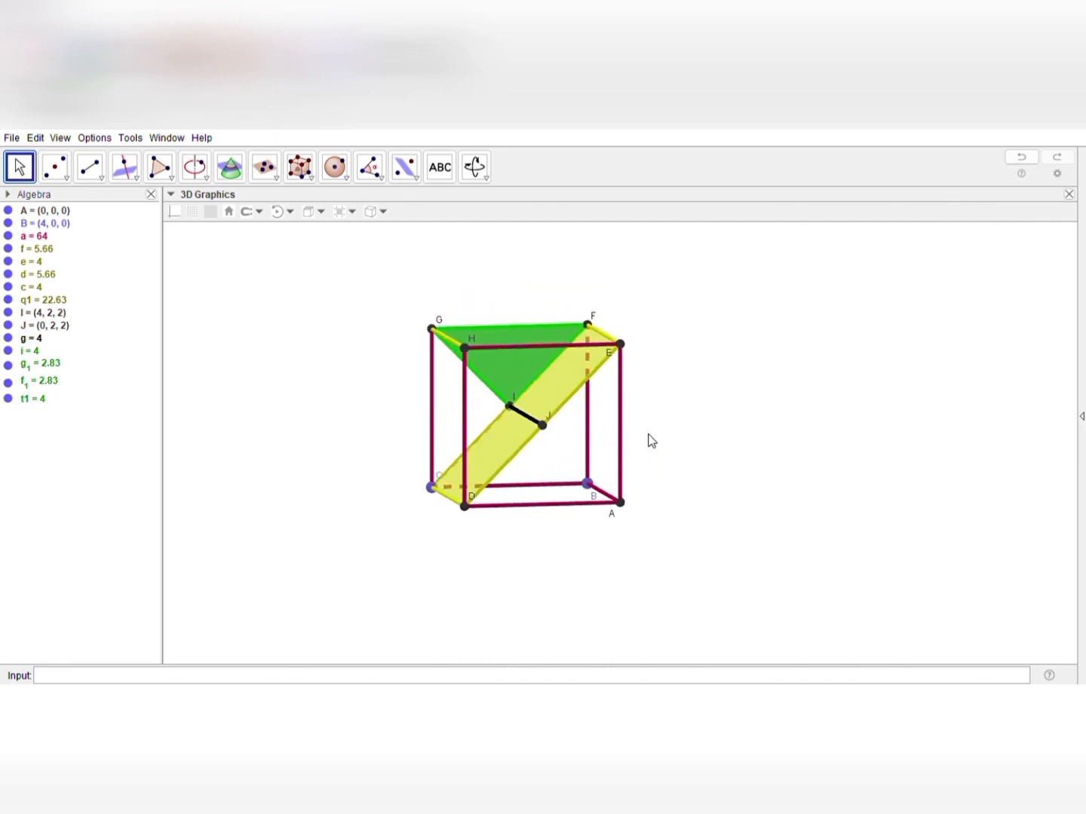
{"action": "left_click", "coordinate": [171, 180]}
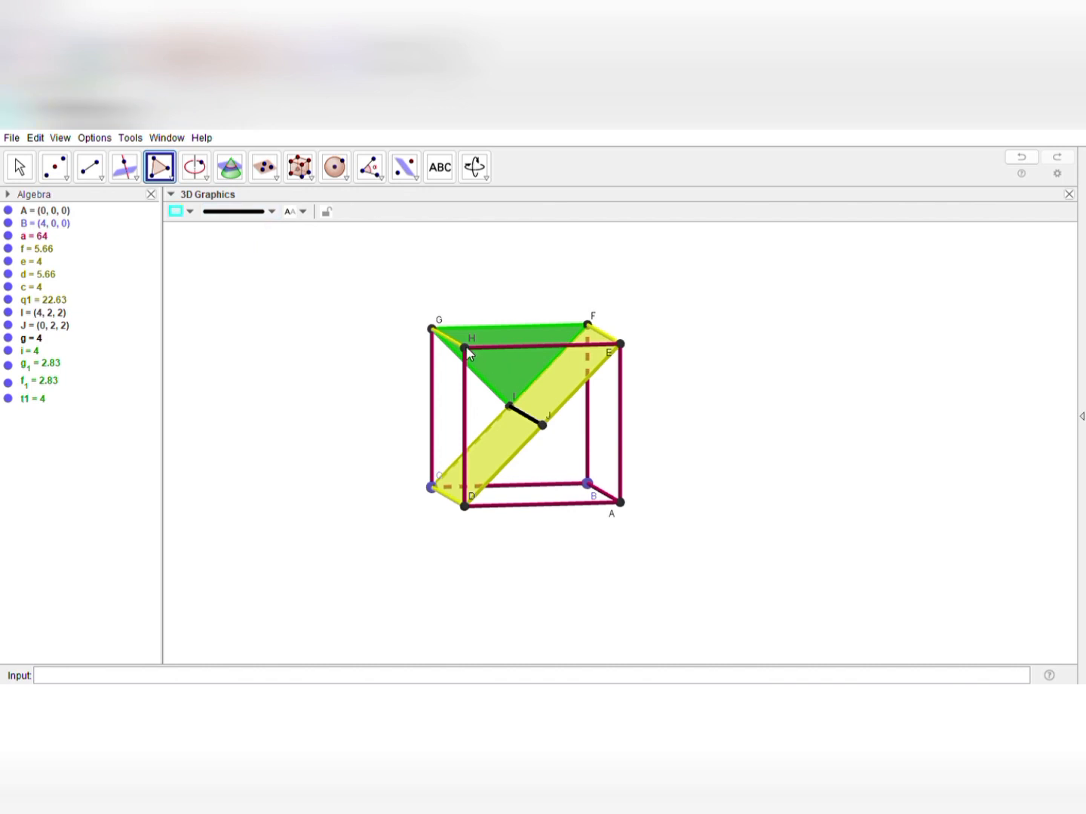
{"action": "left_click", "coordinate": [542, 425]}
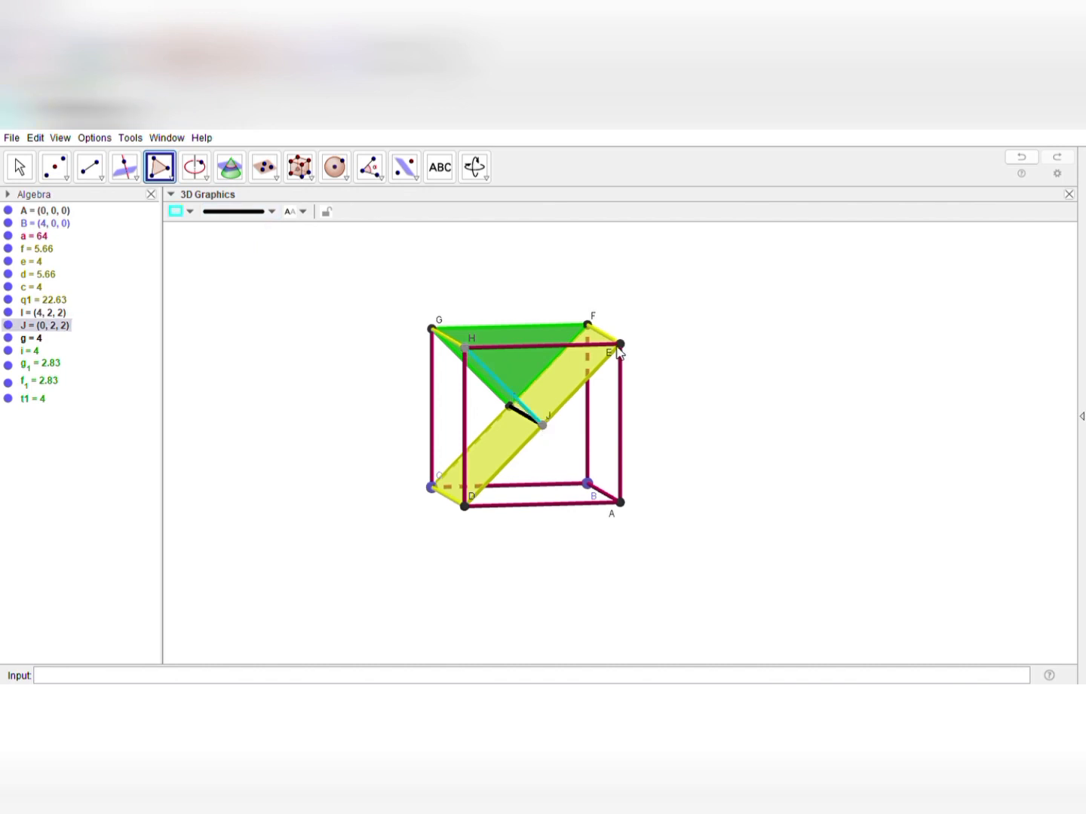
{"action": "left_click", "coordinate": [620, 345]}
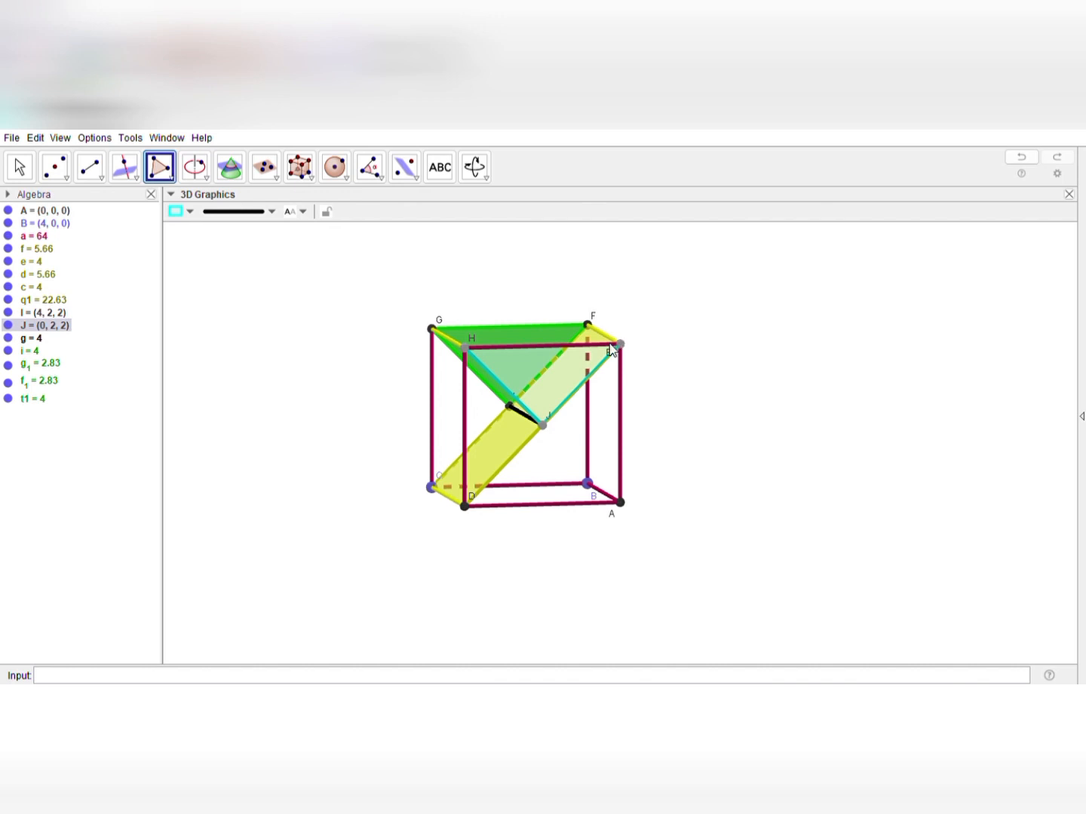
{"action": "left_click", "coordinate": [467, 351]}
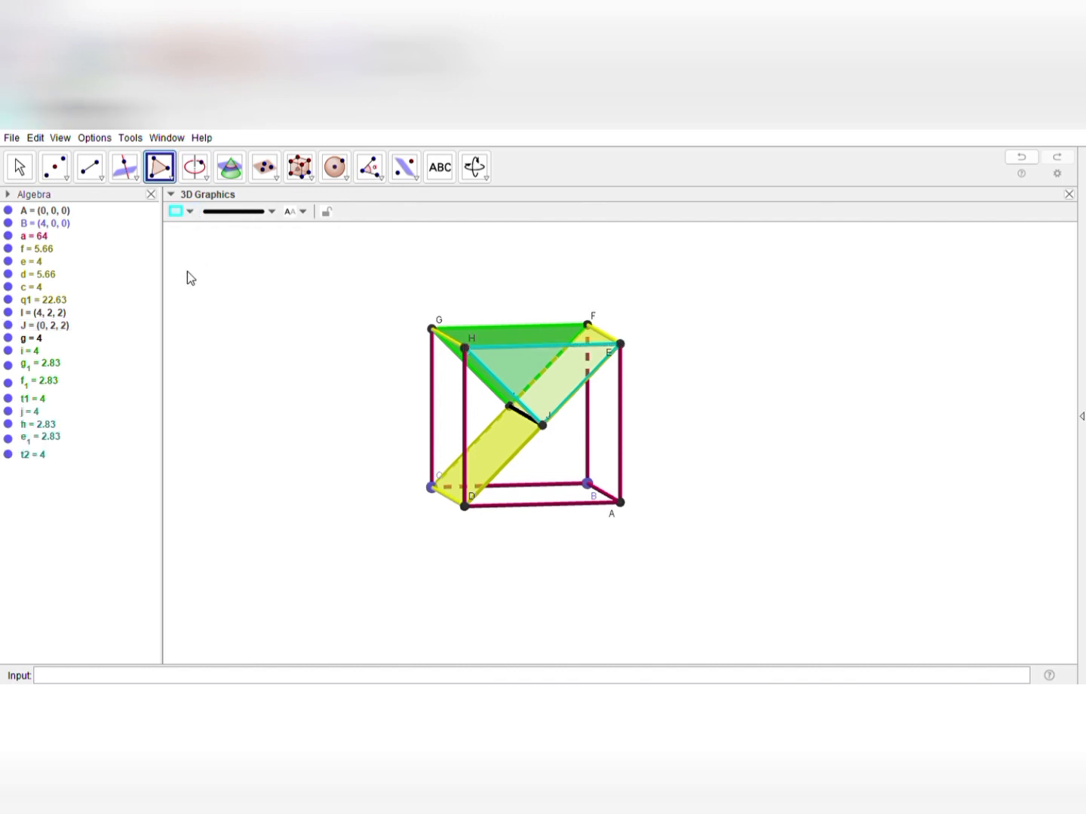
{"action": "left_click_drag", "start_coordinate": [187, 271], "coordinate": [252, 275]}
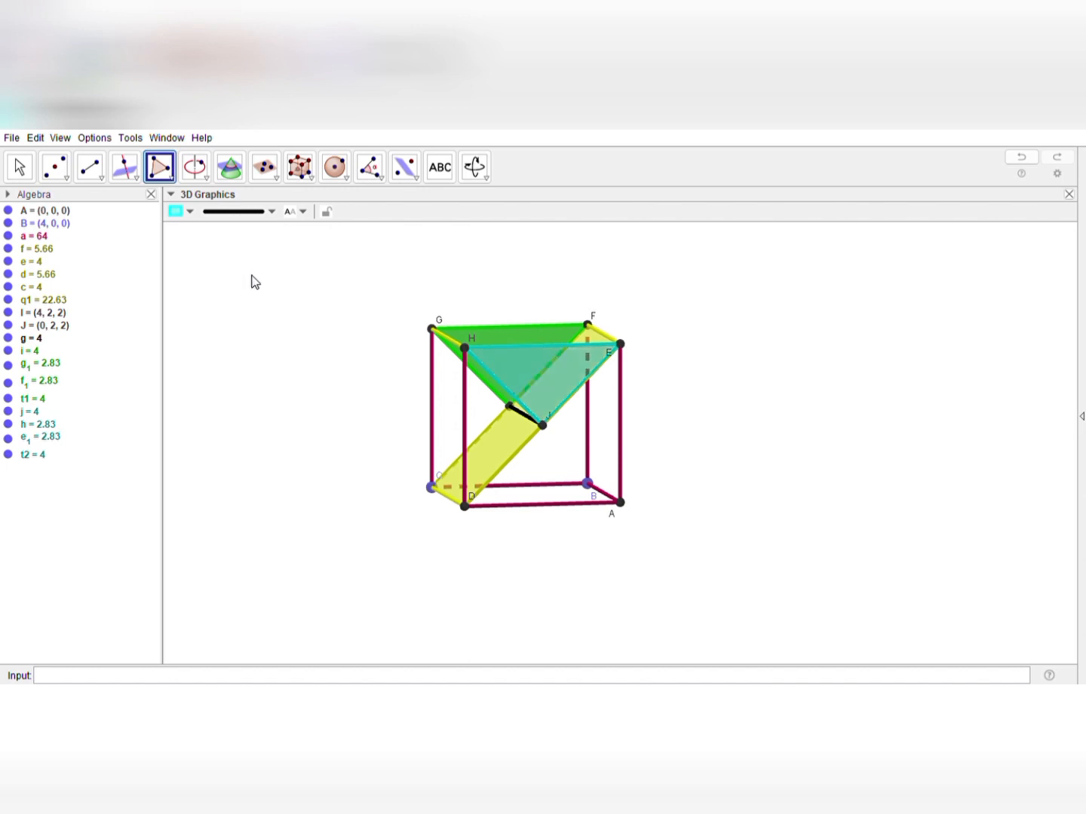
{"action": "left_click", "coordinate": [20, 167]}
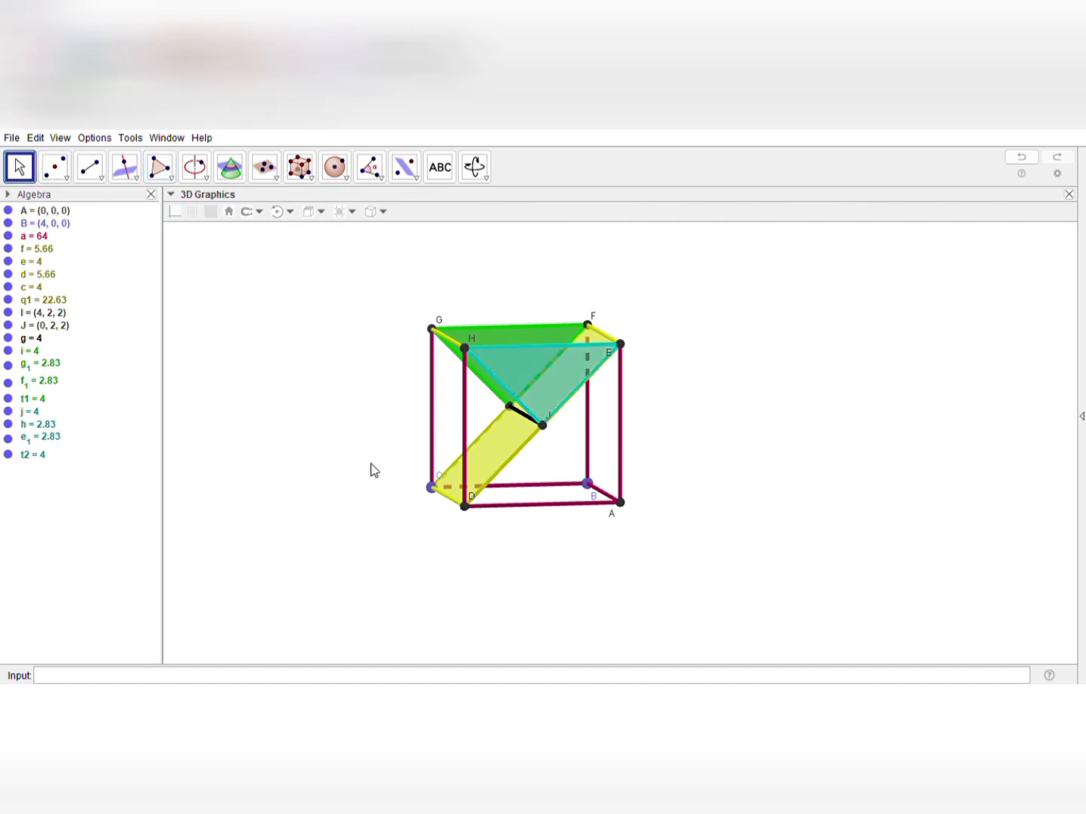
Recolour side GI of the green triangle red
{"action": "left_click_drag", "start_coordinate": [371, 471], "coordinate": [588, 437]}
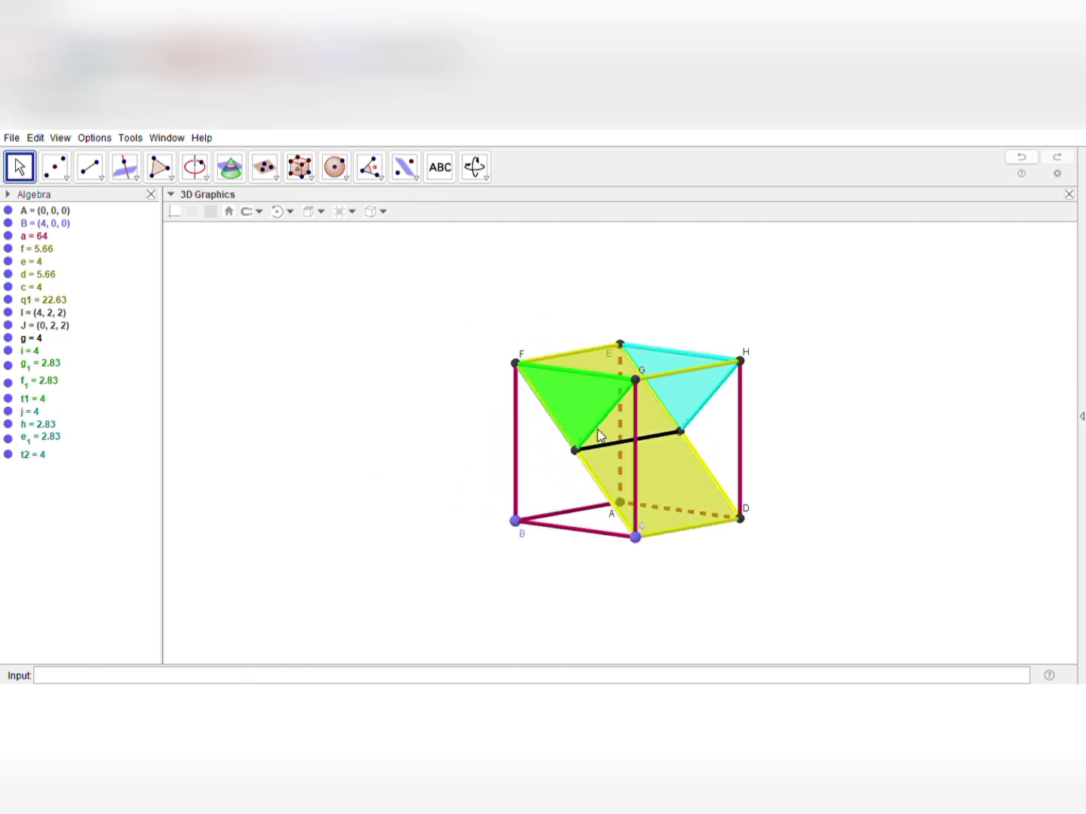
{"action": "left_click", "coordinate": [597, 436]}
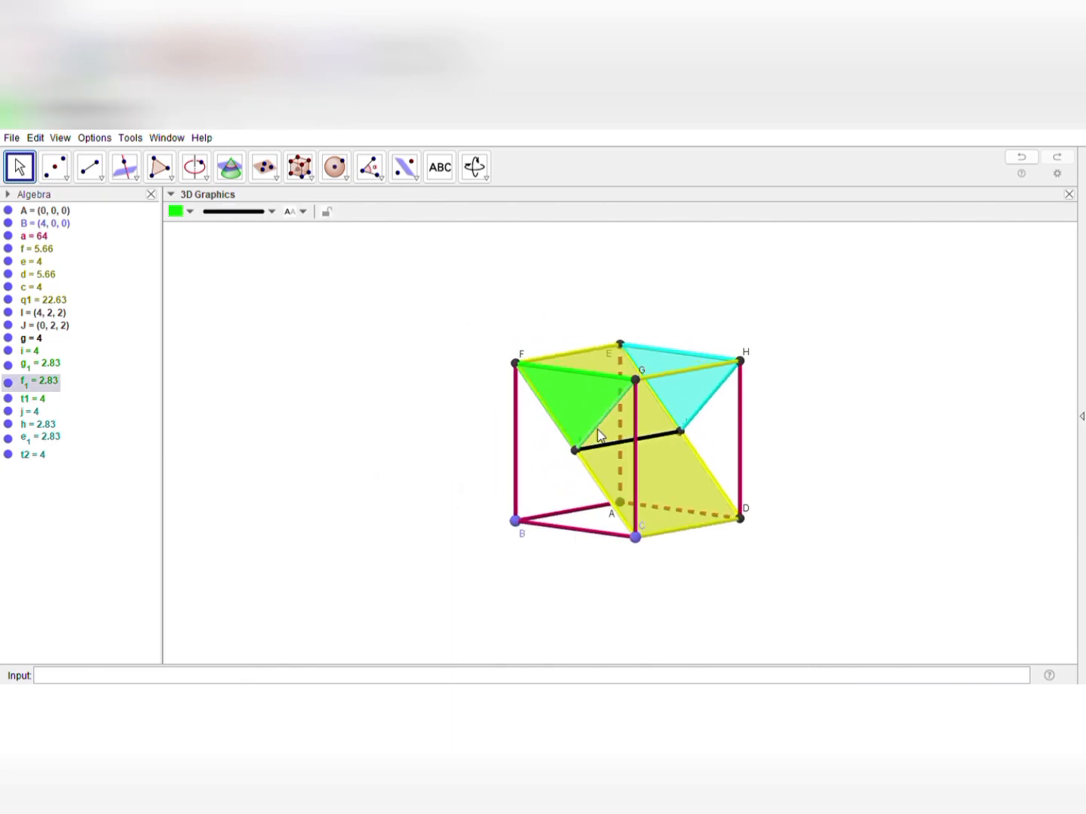
{"action": "left_click", "coordinate": [177, 227]}
{"action": "left_click", "coordinate": [282, 356]}
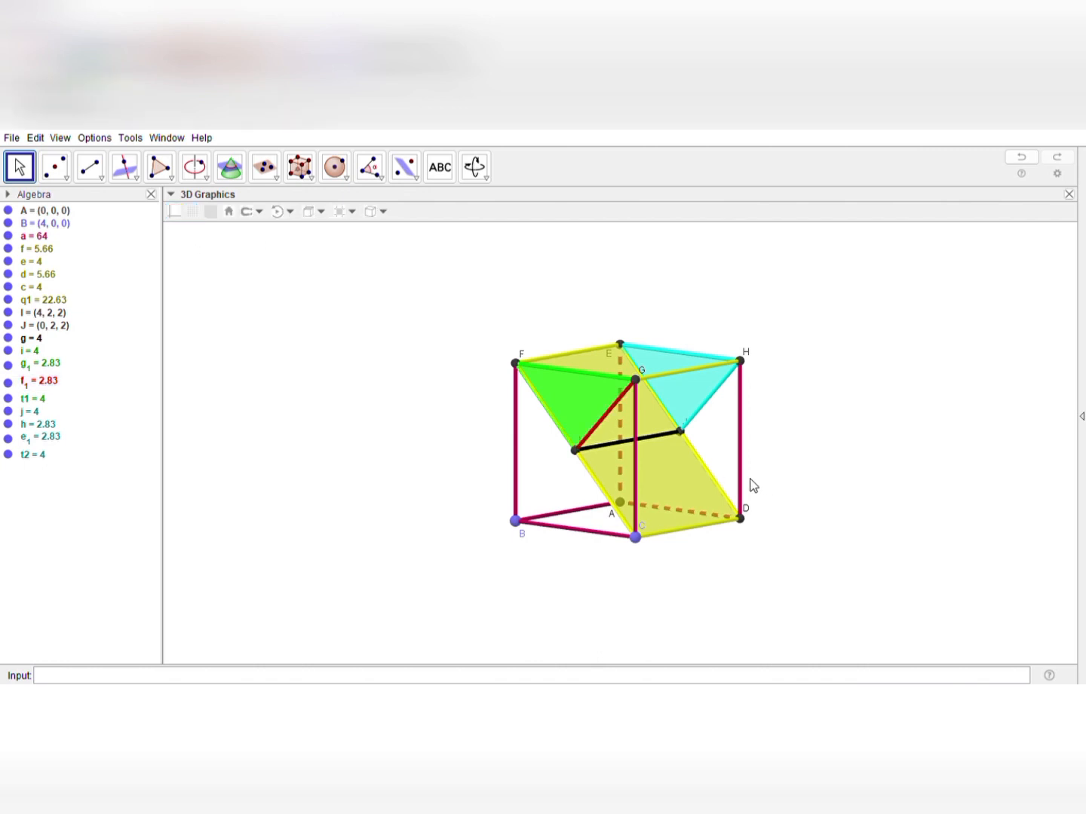
Recolour side HJ of the cyan triangle red
{"action": "left_click_drag", "start_coordinate": [750, 479], "coordinate": [626, 446]}
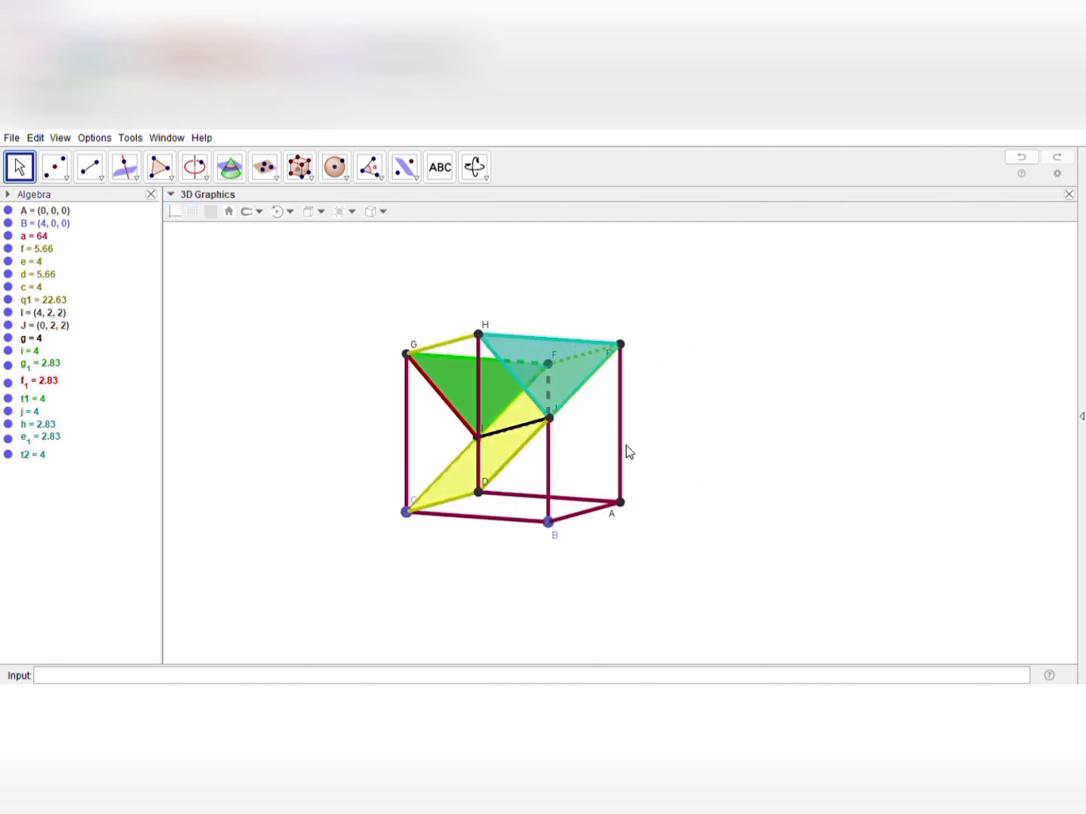
{"action": "left_click", "coordinate": [536, 403]}
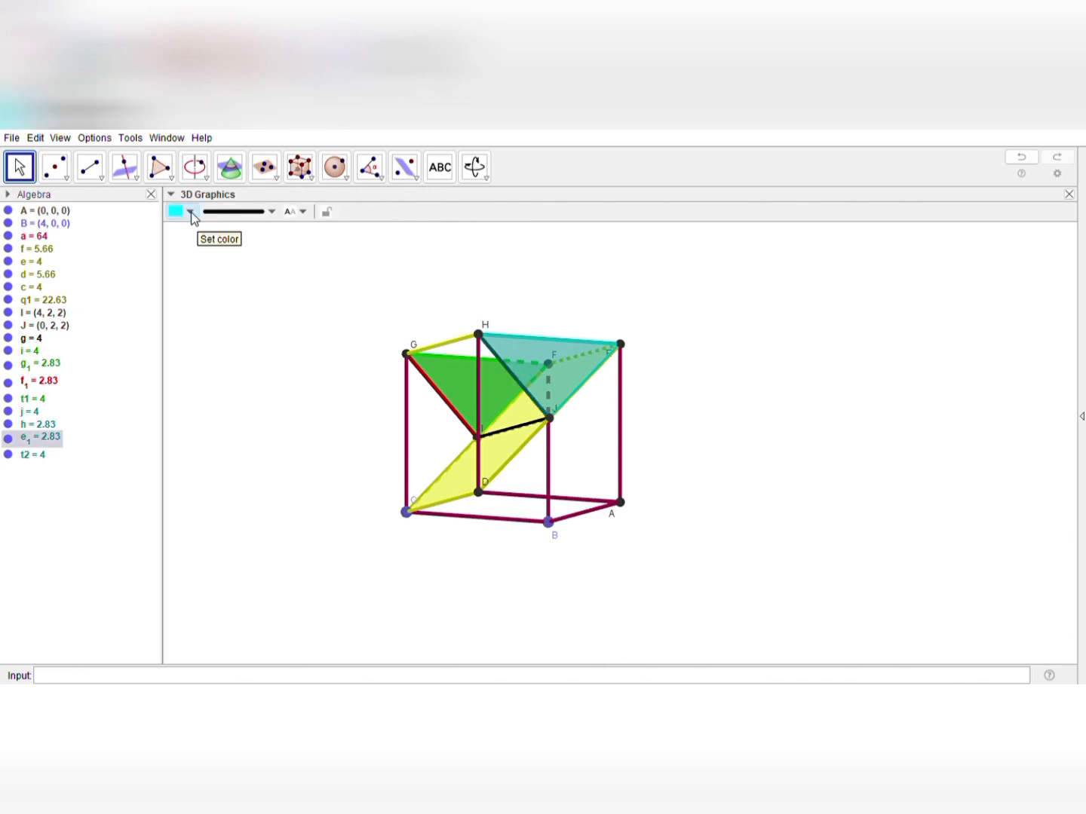
{"action": "left_click", "coordinate": [173, 228]}
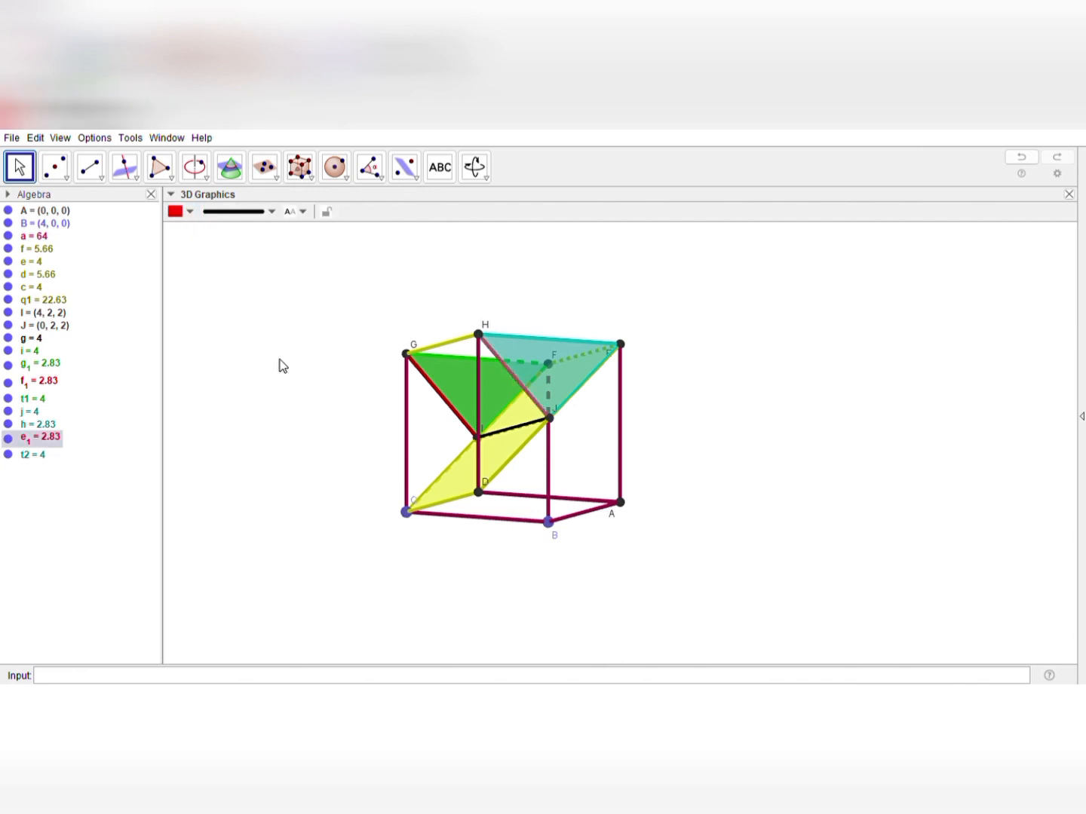
{"action": "left_click", "coordinate": [315, 432]}
{"action": "left_click_drag", "start_coordinate": [728, 531], "coordinate": [708, 549]}
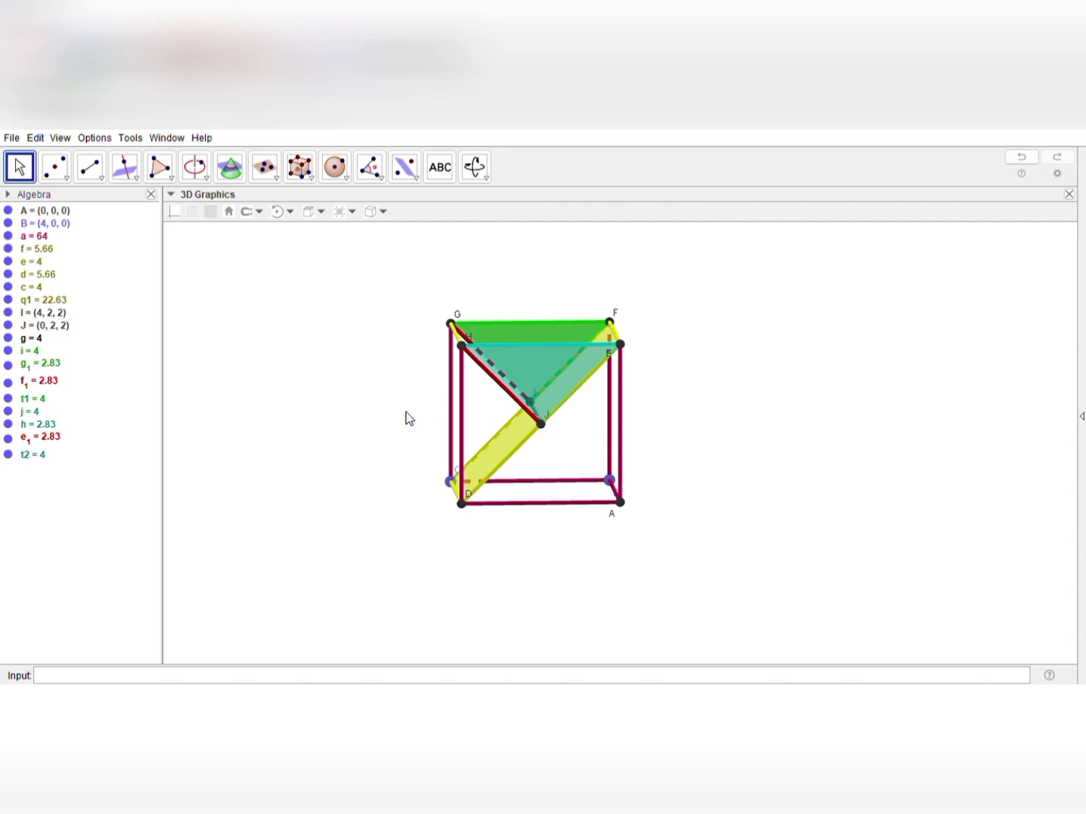
{"action": "left_click_drag", "start_coordinate": [406, 412], "coordinate": [534, 430]}
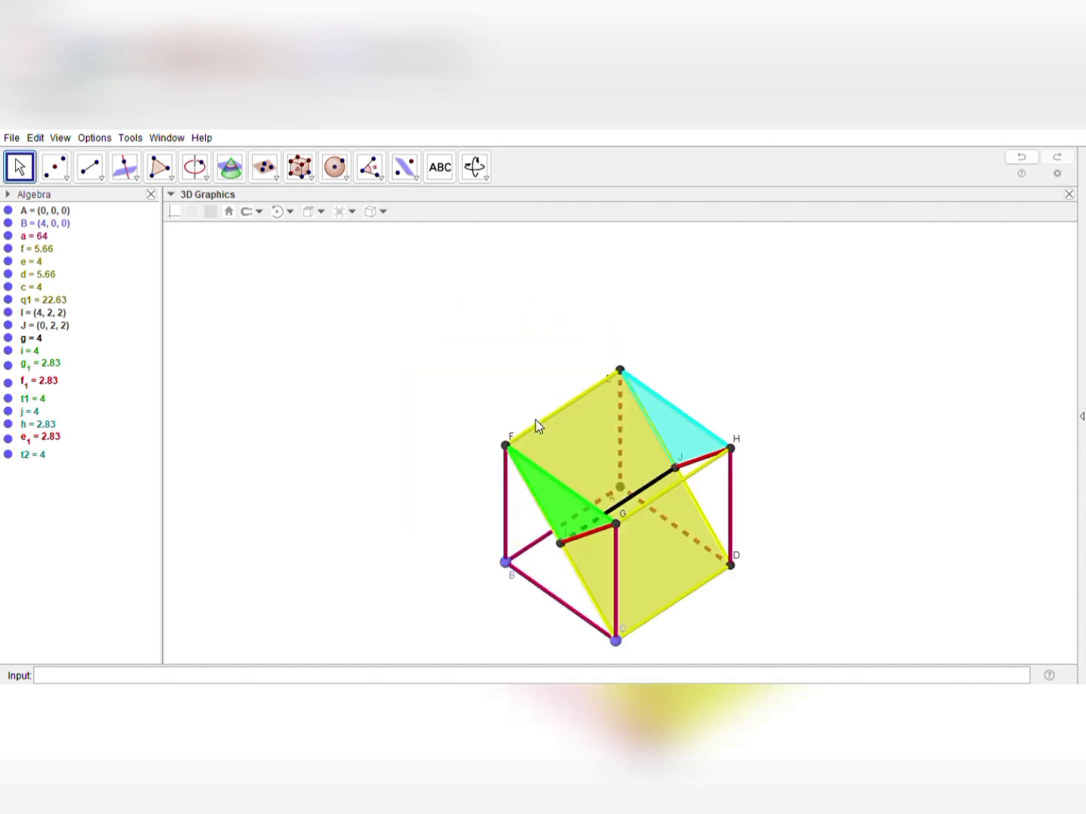